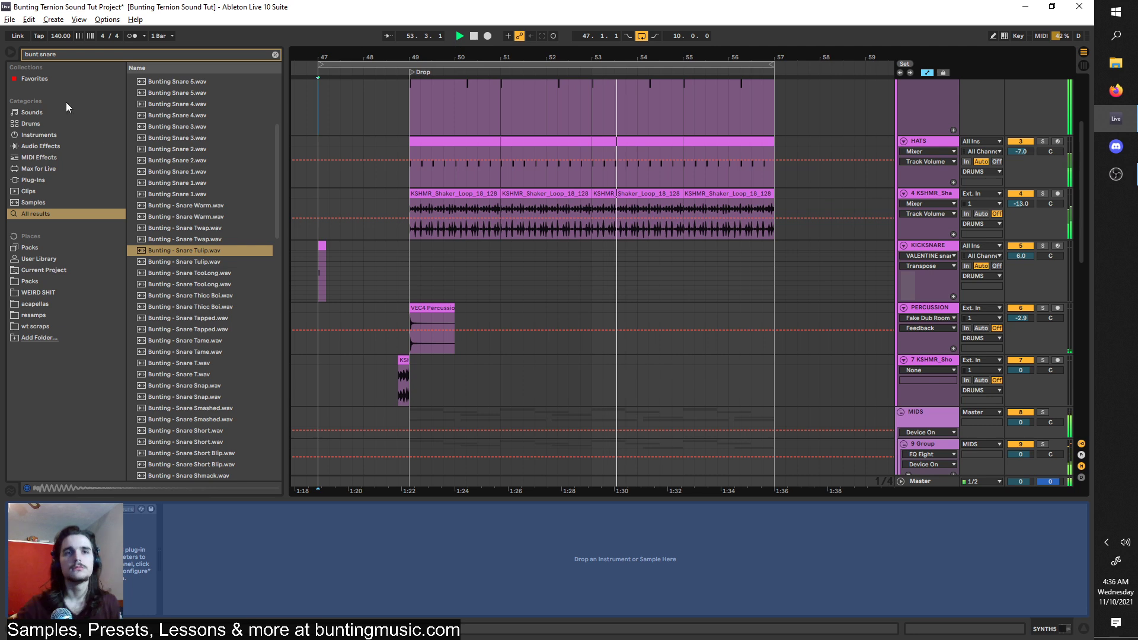
Play the drop and review the arrangement from the drum tracks down to the SYNTHS and SUB tracks.
{"action": "scroll", "coordinate": [468, 311], "scroll_direction": "down", "scroll_amount": 10}
{"action": "scroll", "coordinate": [487, 373], "scroll_direction": "down", "scroll_amount": 5}
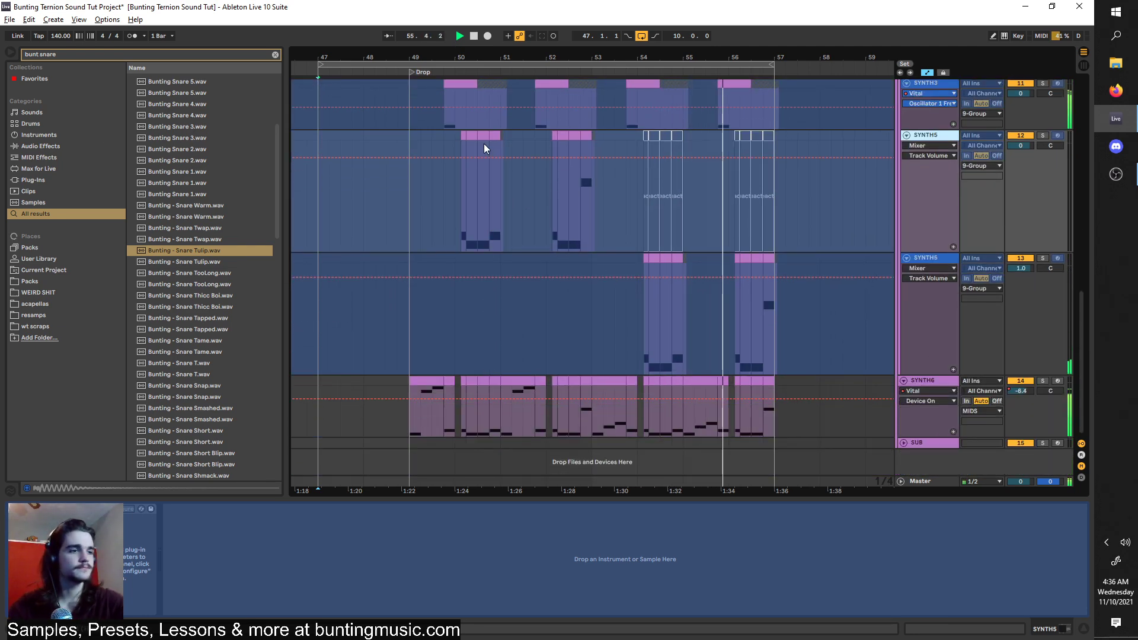
{"action": "left_click", "coordinate": [473, 37]}
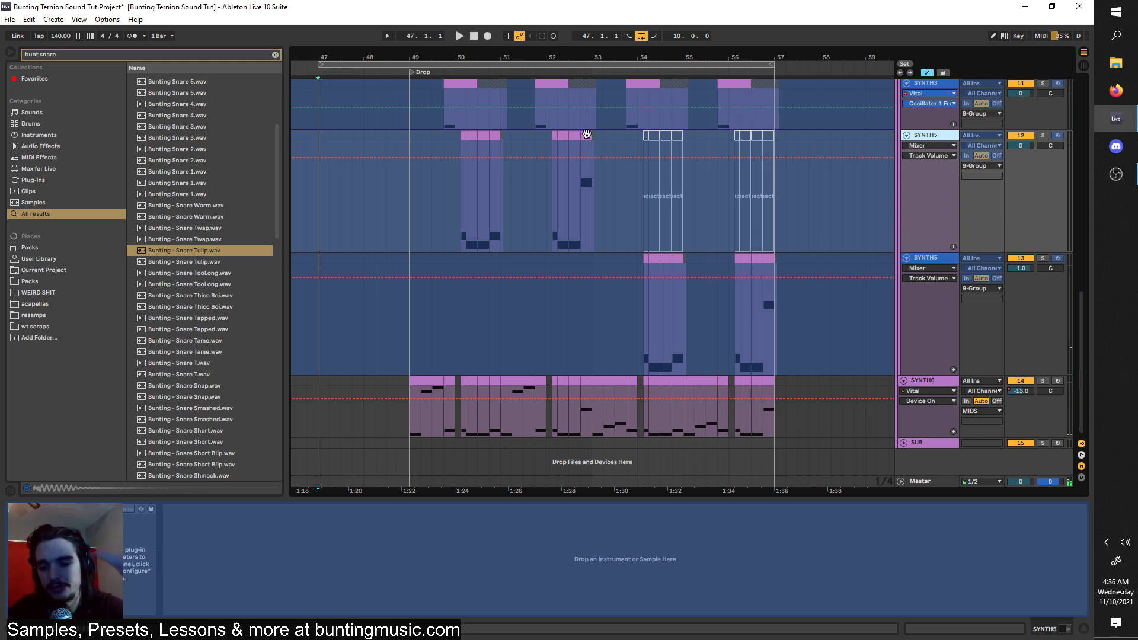
{"action": "scroll", "coordinate": [621, 226], "scroll_direction": "up", "scroll_amount": 10}
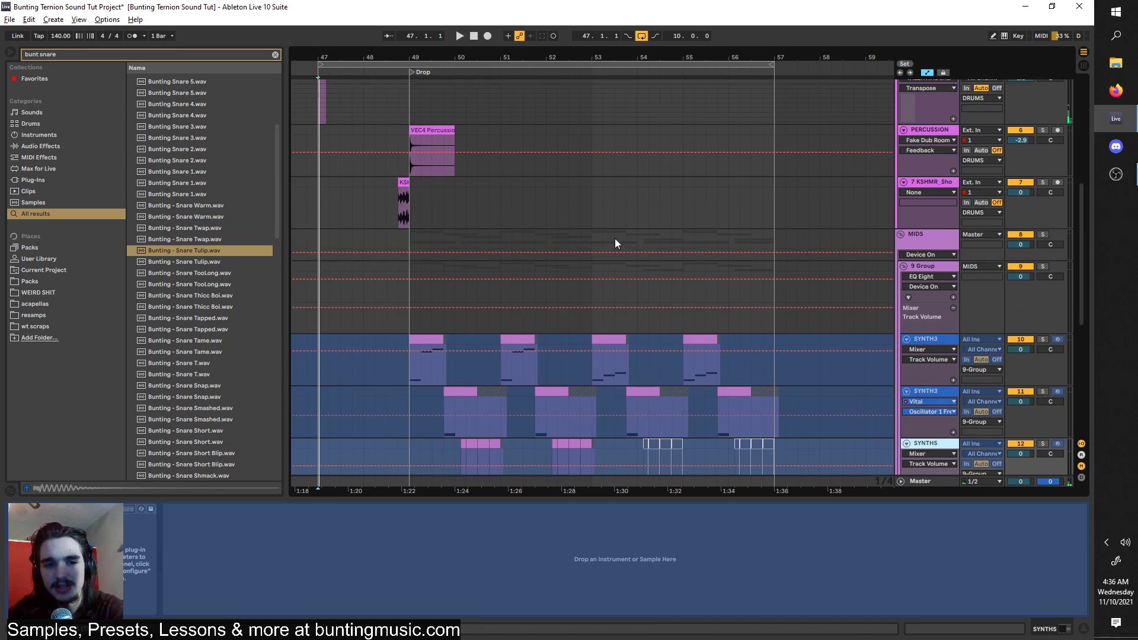
{"action": "scroll", "coordinate": [779, 431], "scroll_direction": "down", "scroll_amount": 12}
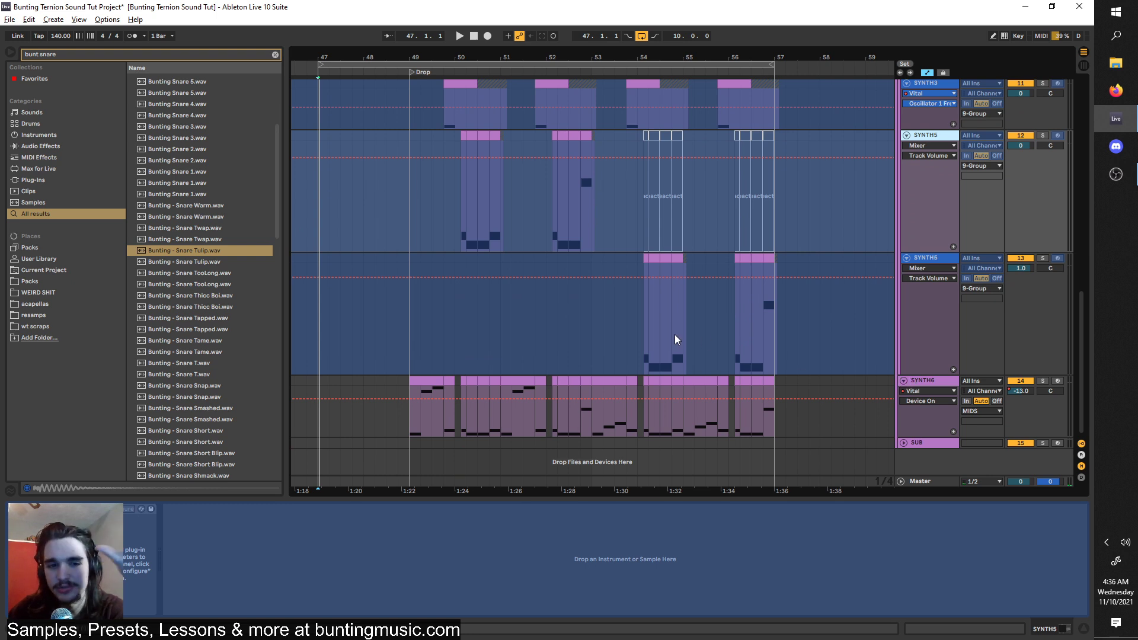
{"action": "scroll", "coordinate": [635, 360], "scroll_direction": "up", "scroll_amount": 6}
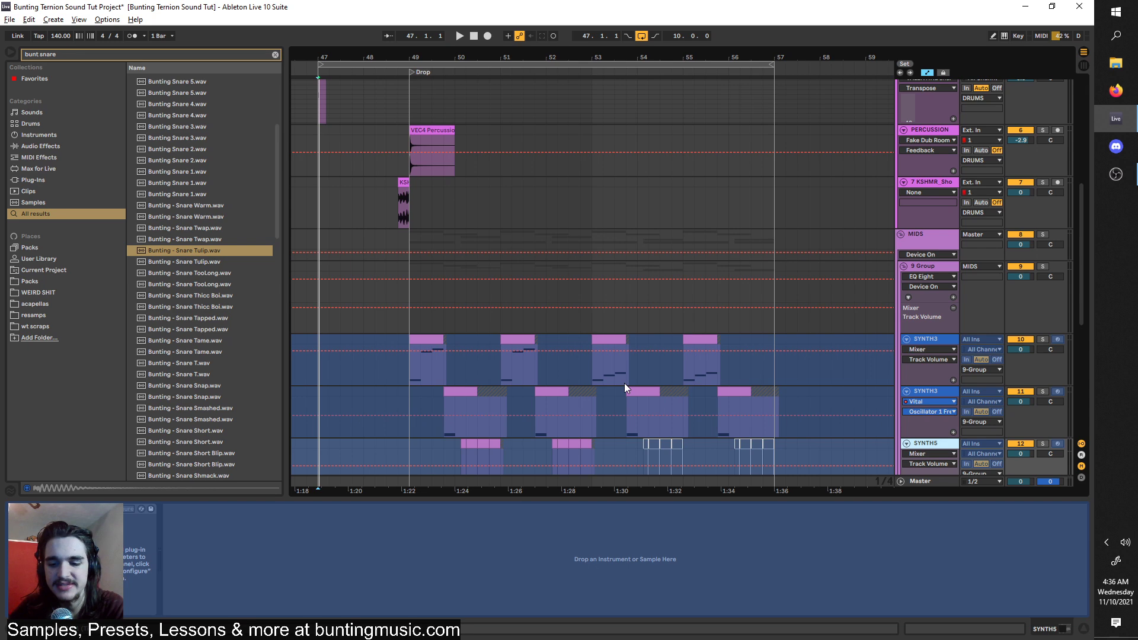
{"action": "scroll", "coordinate": [635, 308], "scroll_direction": "up", "scroll_amount": 4}
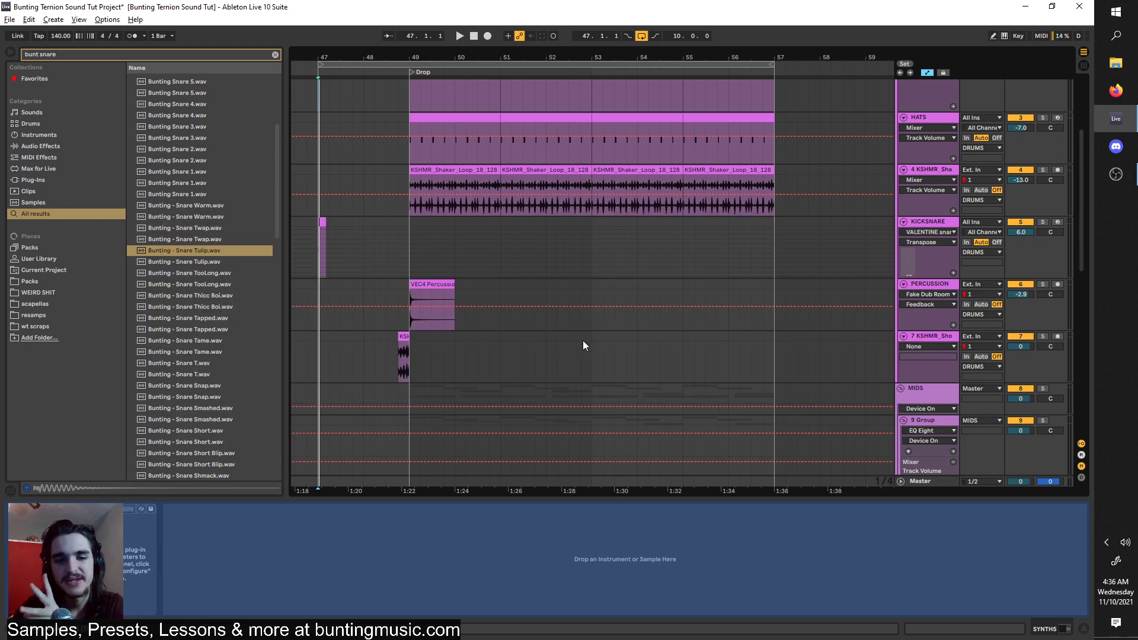
{"action": "scroll", "coordinate": [382, 376], "scroll_direction": "up", "scroll_amount": 3}
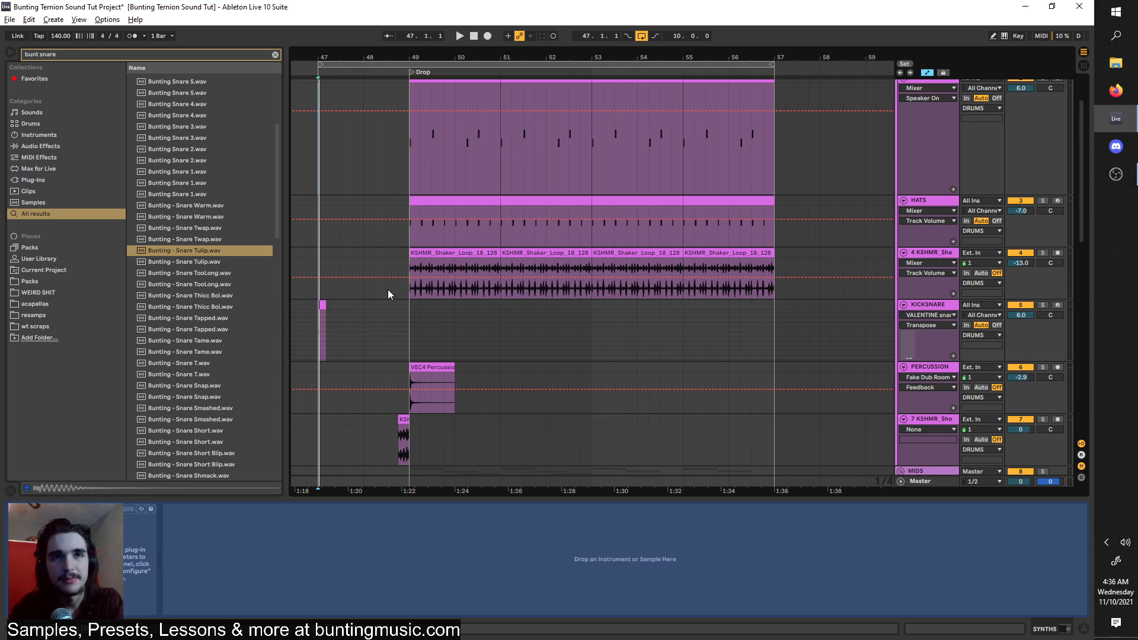
{"action": "scroll", "coordinate": [389, 295], "scroll_direction": "down", "scroll_amount": 10}
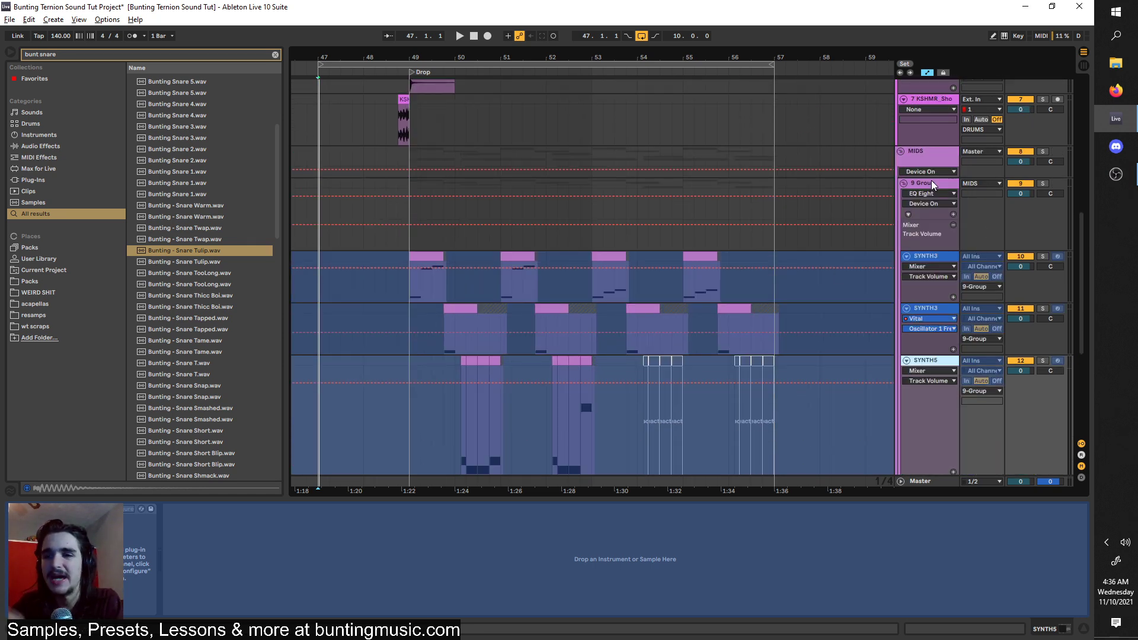
Select the synth clips across the drop, set the loop to run 8 bars from bar 49, and solo the DRUMS group.
{"action": "scroll", "coordinate": [415, 261], "scroll_direction": "down", "scroll_amount": 1}
{"action": "left_click_drag", "start_coordinate": [407, 251], "coordinate": [768, 237]}
{"action": "scroll", "coordinate": [768, 243], "scroll_direction": "down", "scroll_amount": 3}
{"action": "scroll", "coordinate": [769, 285], "scroll_direction": "down", "scroll_amount": 4}
{"action": "left_click", "coordinate": [773, 412]}
{"action": "left_click_drag", "start_coordinate": [774, 425], "coordinate": [412, 255]}
{"action": "scroll", "coordinate": [418, 311], "scroll_direction": "up", "scroll_amount": 2}
{"action": "scroll", "coordinate": [418, 311], "scroll_direction": "up", "scroll_amount": 10}
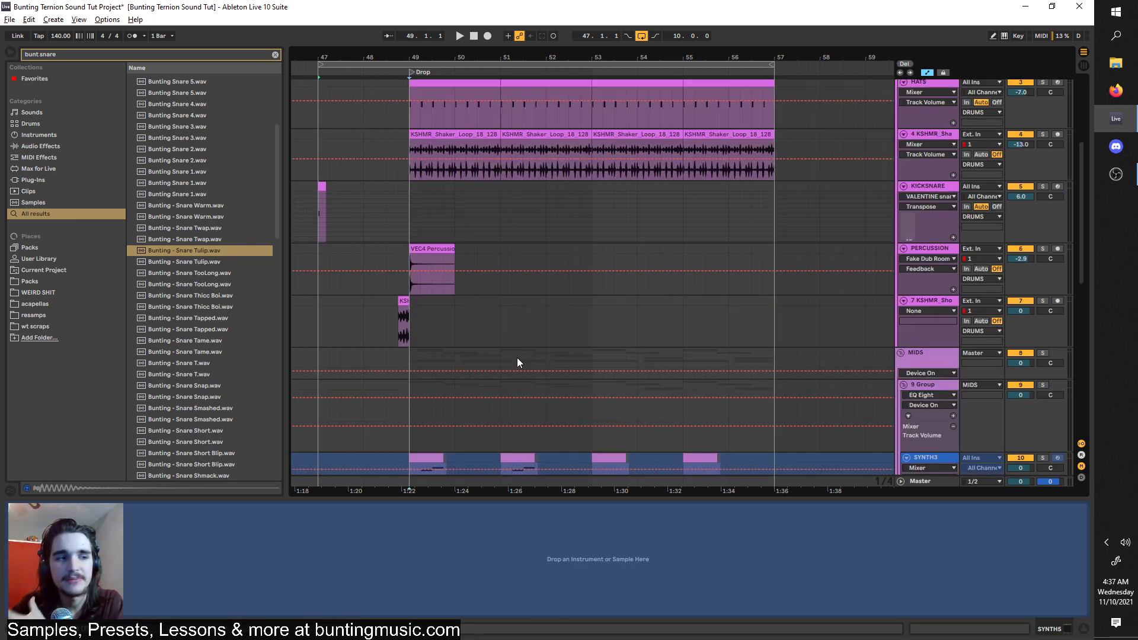
{"action": "left_click_drag", "start_coordinate": [320, 64], "coordinate": [410, 64]}
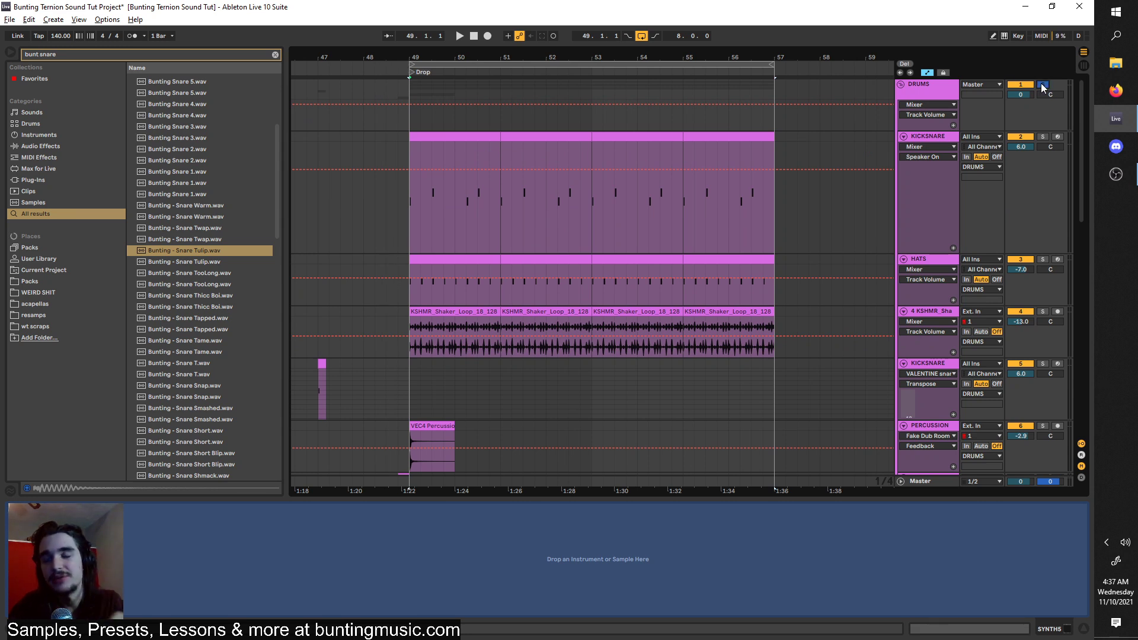
Play the soloed drum loop, look over the drum tracks, and show the upper KICKSNARE track's devices.
{"action": "key", "text": "space"}
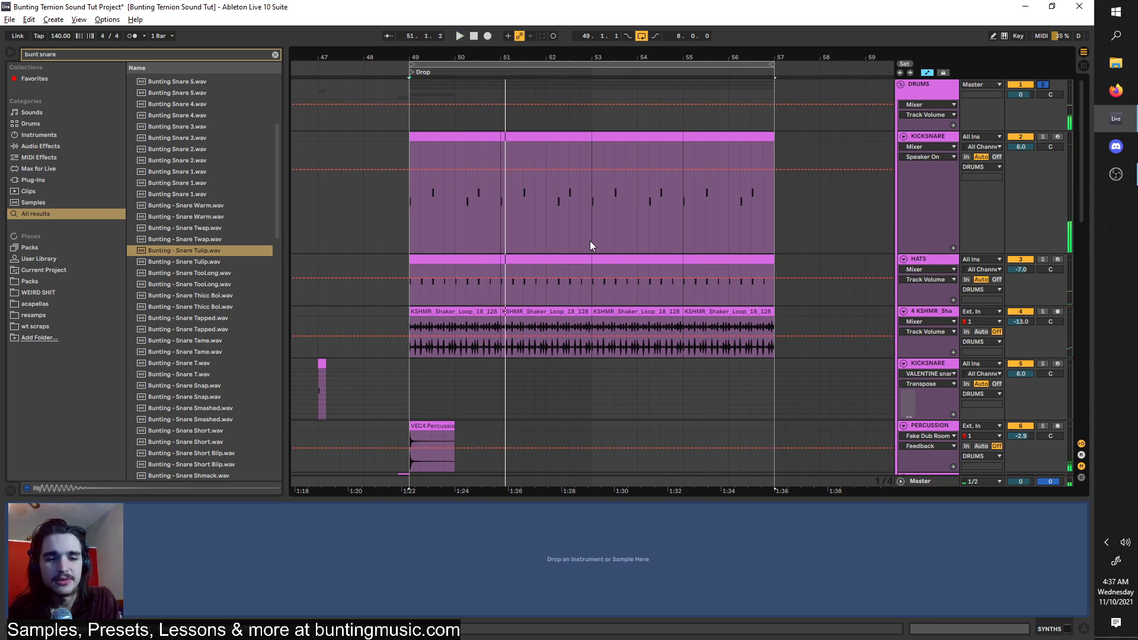
{"action": "scroll", "coordinate": [510, 288], "scroll_direction": "down", "scroll_amount": 3}
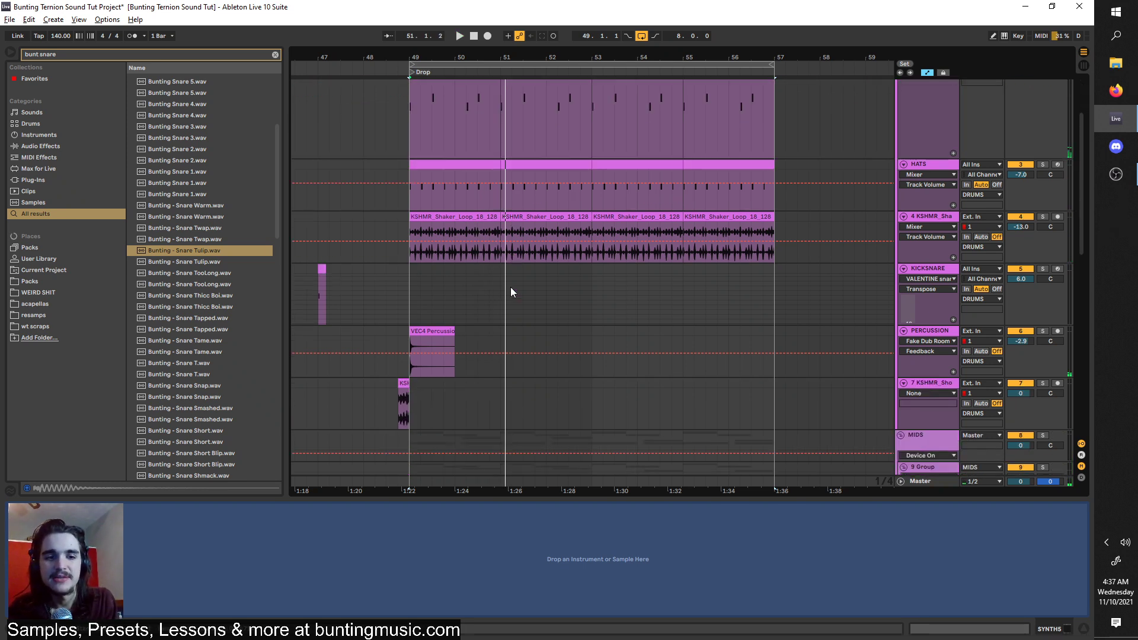
{"action": "scroll", "coordinate": [741, 258], "scroll_direction": "up", "scroll_amount": 3}
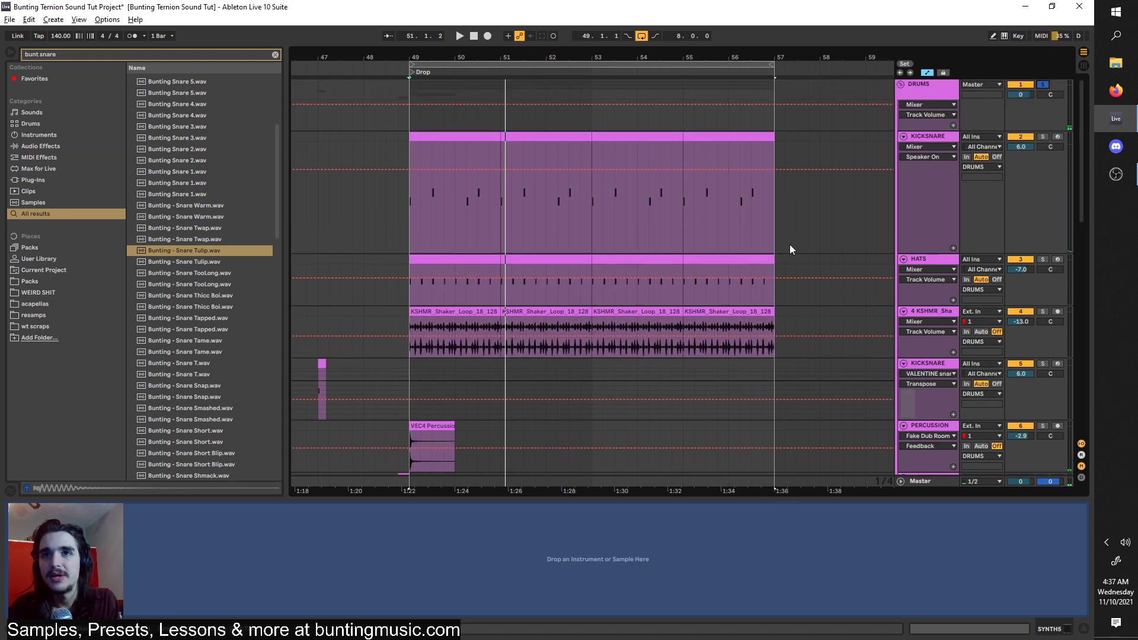
{"action": "left_click", "coordinate": [935, 138]}
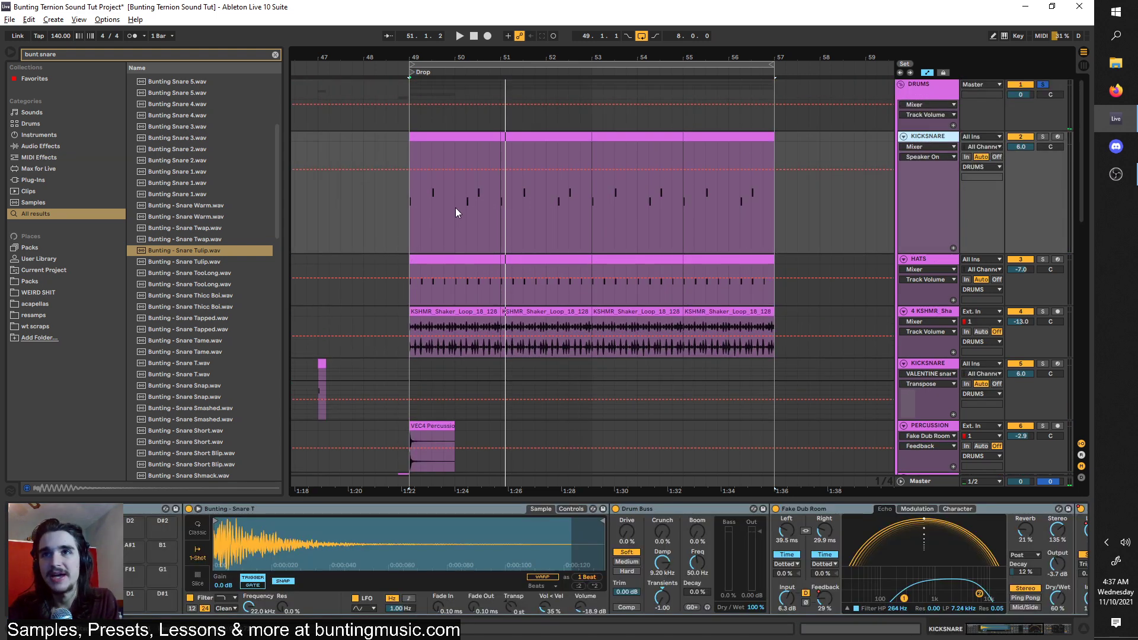
{"action": "key", "text": "space"}
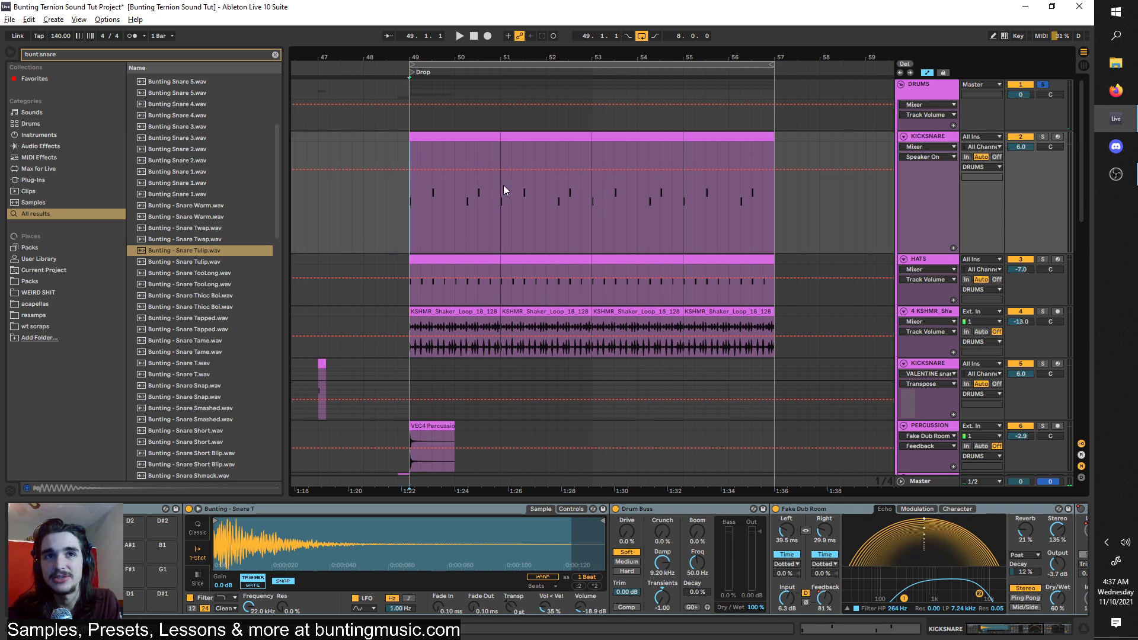
Solo the upper KICKSNARE track, play its pattern, and display the kick pad's device chain.
{"action": "left_click", "coordinate": [1042, 138]}
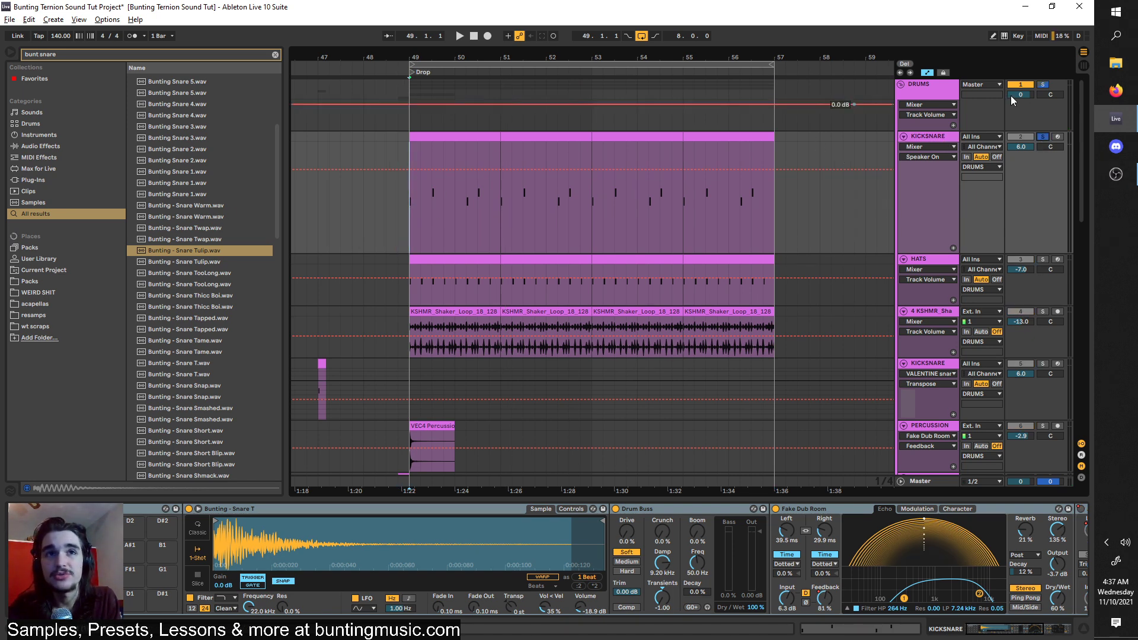
{"action": "key", "text": "space"}
{"action": "scroll", "coordinate": [441, 208], "scroll_direction": "up", "scroll_amount": 3}
{"action": "left_click", "coordinate": [495, 201]}
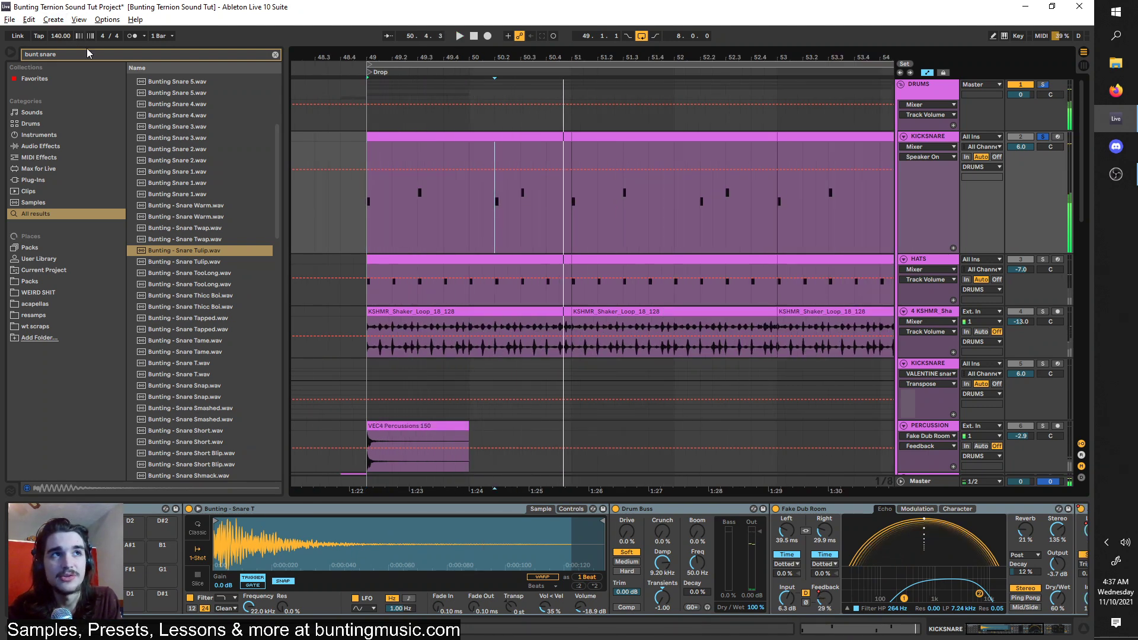
{"action": "left_click", "coordinate": [470, 439]}
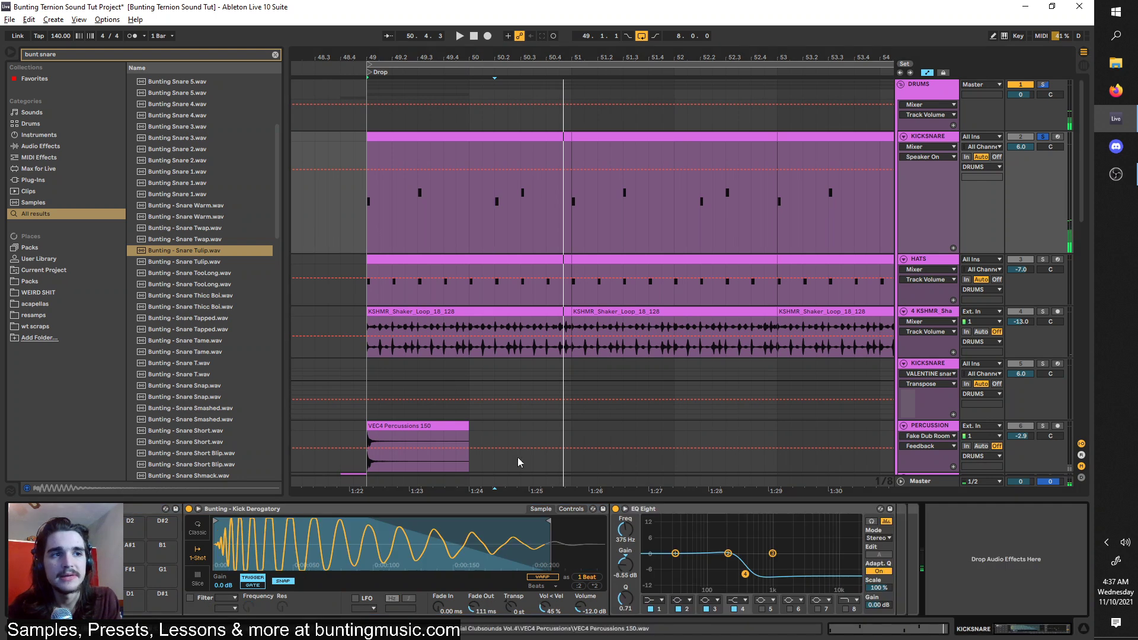
Compare the kick with its EQ Eight bypassed and enabled during playback.
{"action": "key", "text": "space"}
{"action": "left_click", "coordinate": [615, 509]}
{"action": "left_click", "coordinate": [616, 508]}
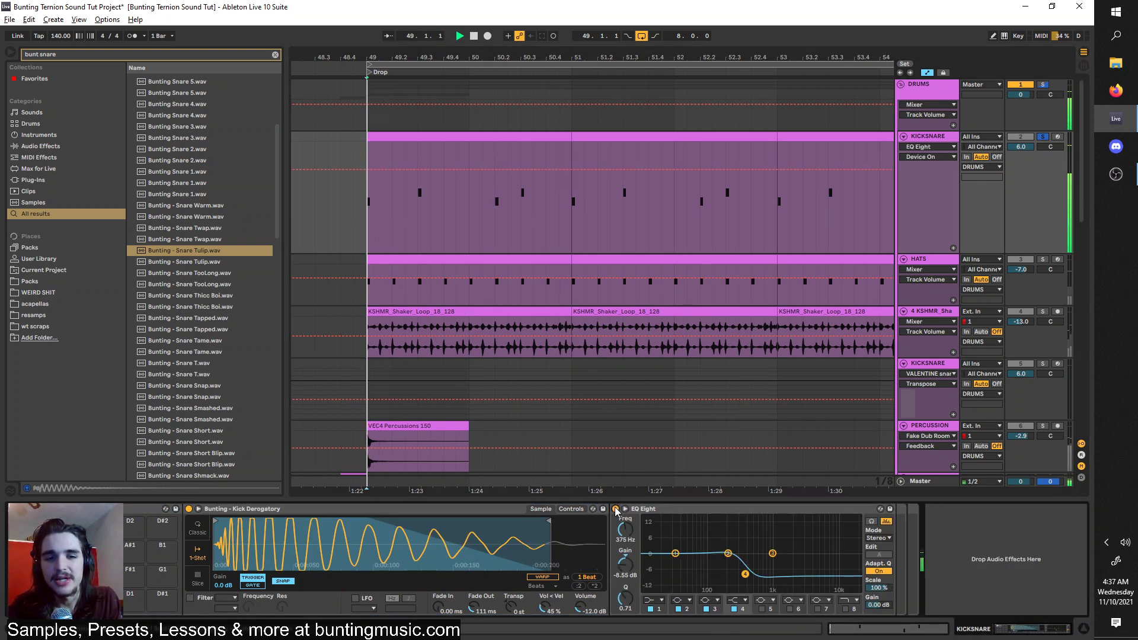
{"action": "key", "text": "space"}
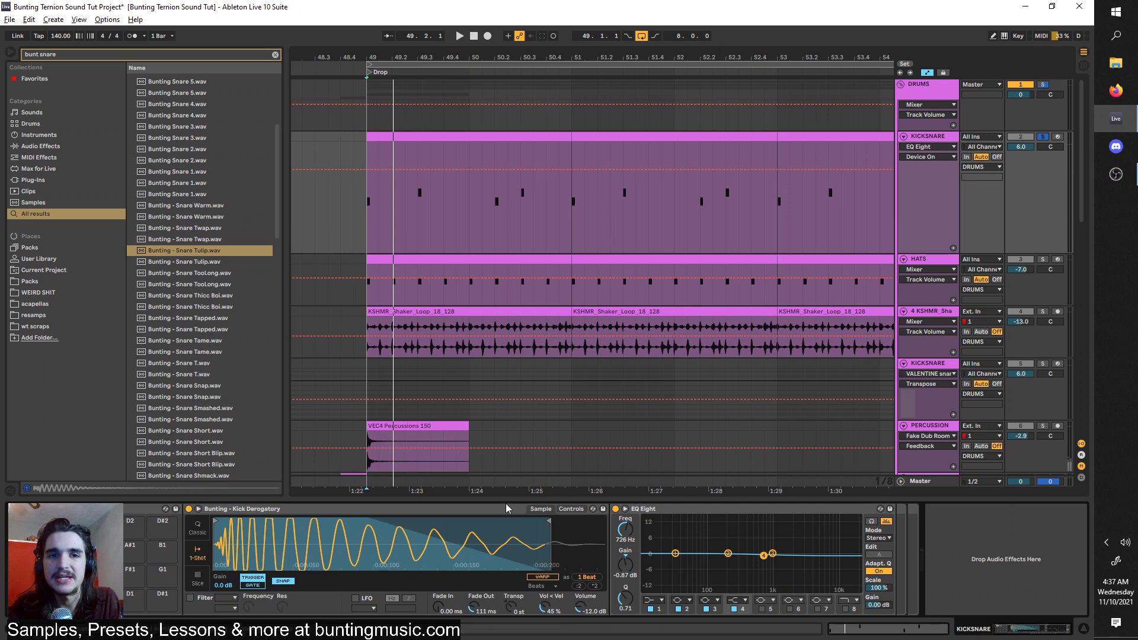
Try a boost on the second band of the kick's EQ Eight and undo the recent EQ changes.
{"action": "left_click_drag", "start_coordinate": [727, 553], "coordinate": [687, 528]}
{"action": "key", "text": "space"}
{"action": "key", "text": "ctrl+z"}
{"action": "key", "text": "ctrl+z"}
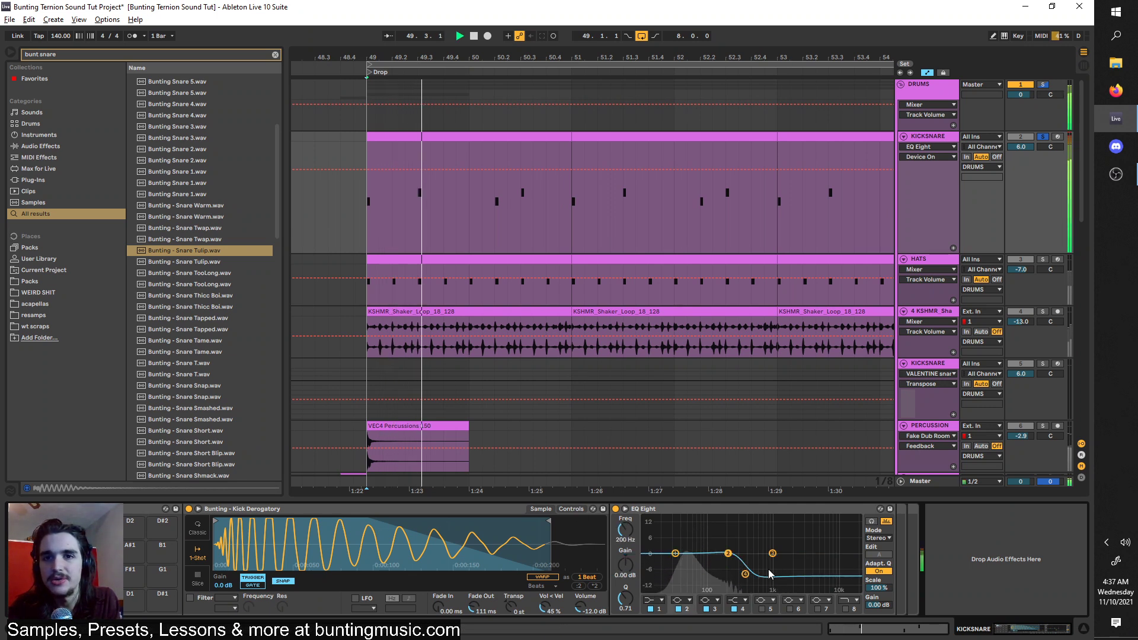
{"action": "key", "text": "space"}
Flatten band 4 of the kick's EQ Eight as a comparison, and pull it back down to -8.31 dB at 352 Hz.
{"action": "left_click_drag", "start_coordinate": [741, 570], "coordinate": [750, 553]}
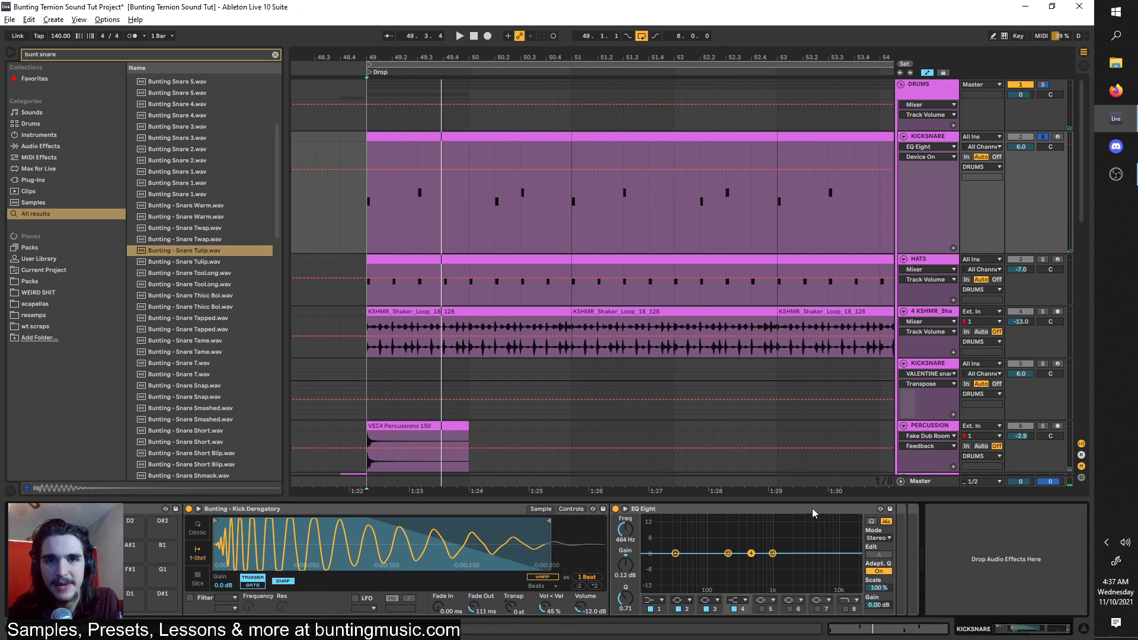
{"action": "left_click_drag", "start_coordinate": [752, 553], "coordinate": [743, 573]}
{"action": "key", "text": "space"}
{"action": "key", "text": "space"}
Listen to the kick and snare pattern from the first snare hit and display the snare's device chain.
{"action": "left_click", "coordinate": [414, 193]}
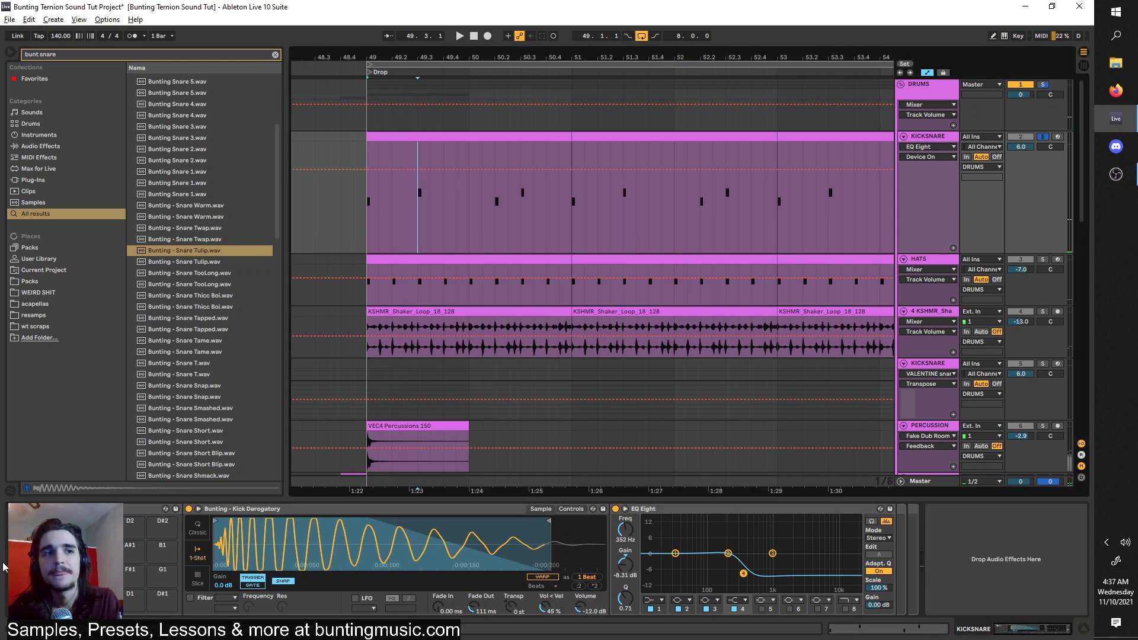
{"action": "key", "text": "space"}
{"action": "key", "text": "space"}
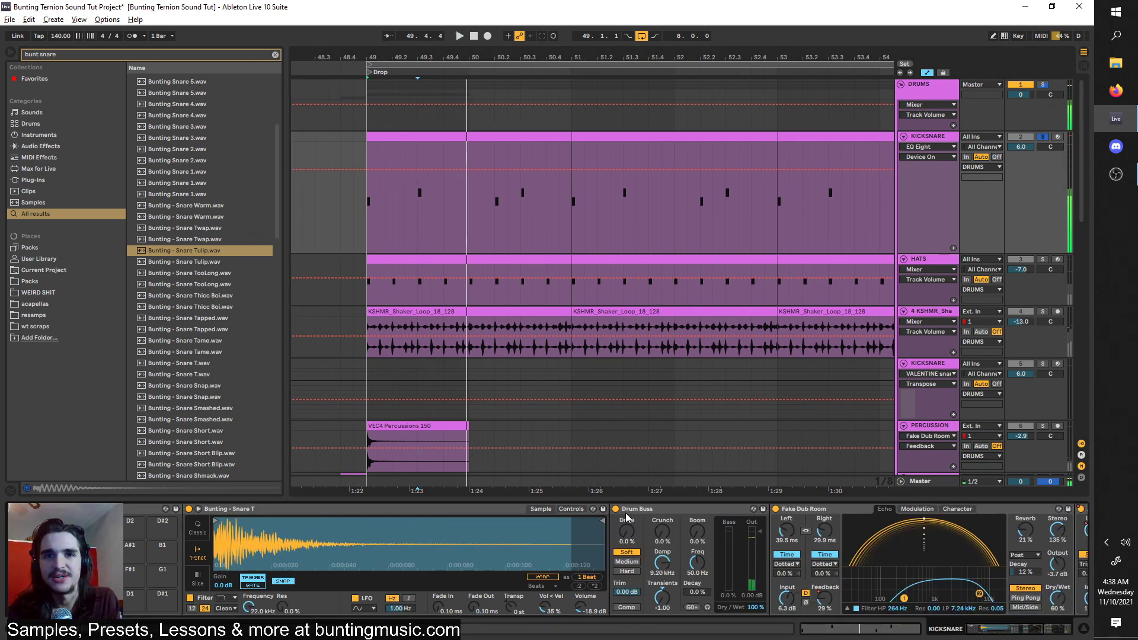
Bypass the Drum Buss, Fake Dub Room and Analog Triplet Dub effects on the snare.
{"action": "left_click", "coordinate": [616, 509]}
{"action": "left_click", "coordinate": [776, 509]}
{"action": "scroll", "coordinate": [789, 568], "scroll_direction": "down", "scroll_amount": 4}
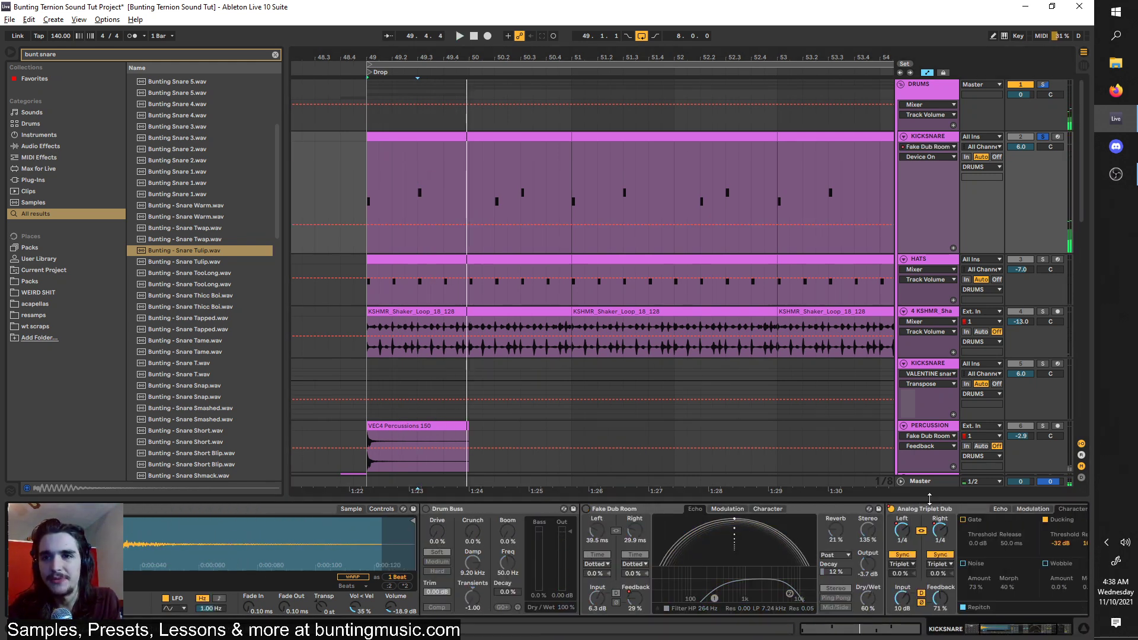
{"action": "left_click", "coordinate": [891, 508]}
{"action": "scroll", "coordinate": [770, 557], "scroll_direction": "up", "scroll_amount": 5}
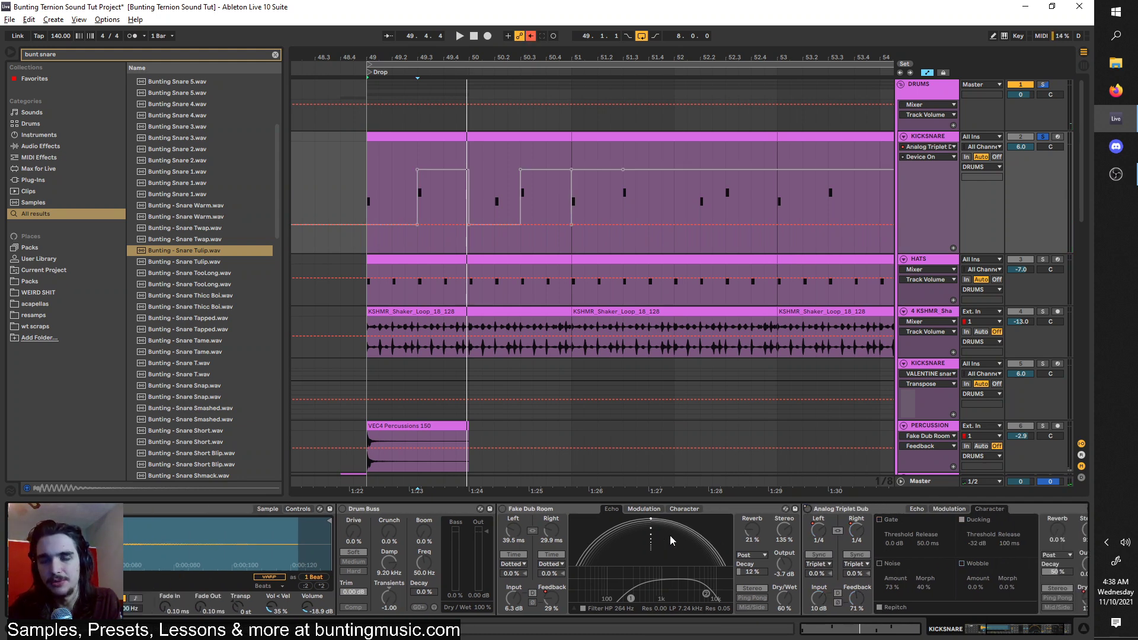
{"action": "scroll", "coordinate": [672, 527], "scroll_direction": "up", "scroll_amount": 2}
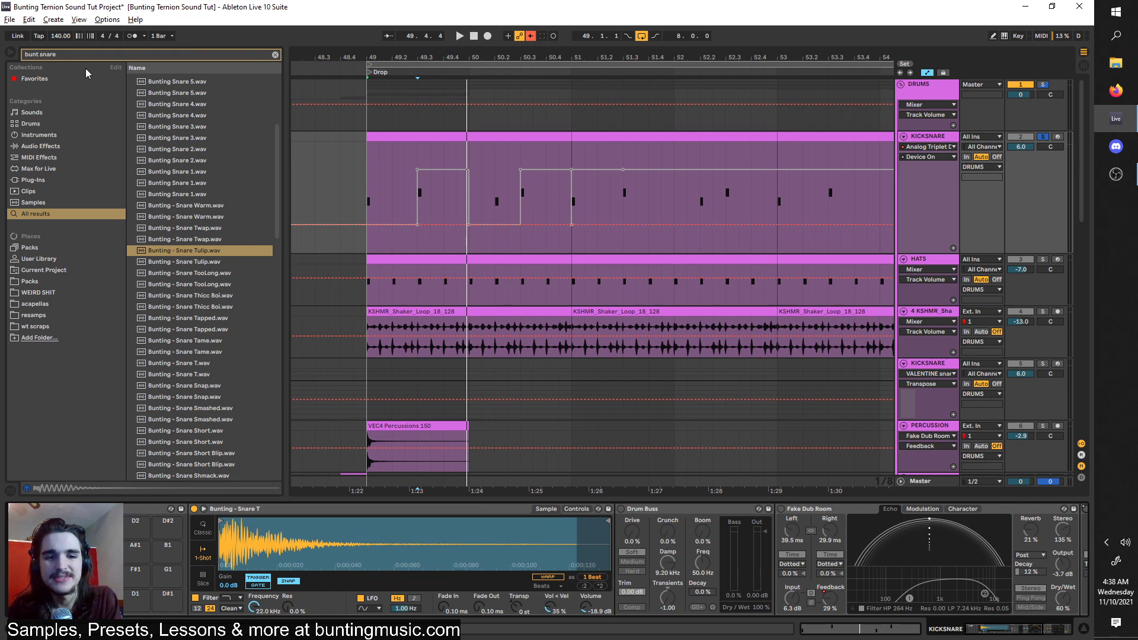
Search the browser for "rim" and audition samples near the start of the results, including Tribal-Rims-27.wav.
{"action": "left_click", "coordinate": [77, 52]}
{"action": "key", "text": "BackSpace"}
{"action": "type", "text": "rim"}
{"action": "left_click", "coordinate": [196, 123]}
{"action": "left_click", "coordinate": [193, 259]}
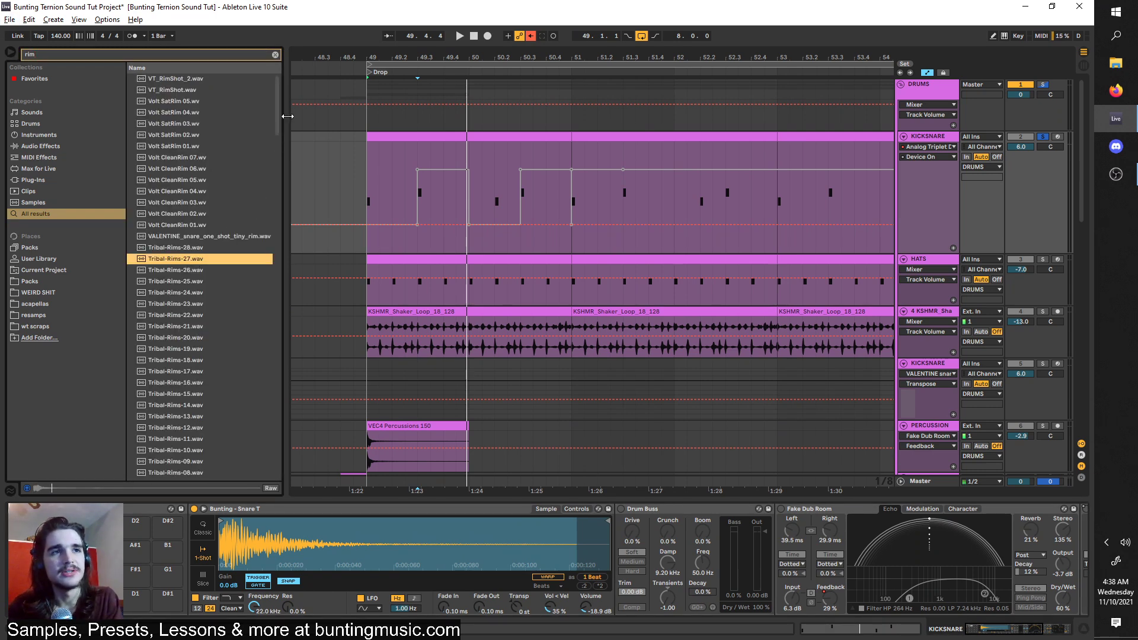
Audition more rim samples further down the list, including Rim Drum Machine.aif, Rim IzoViny.wav and Rim Large Hall.aif.
{"action": "scroll", "coordinate": [265, 284], "scroll_direction": "down", "scroll_amount": 15}
{"action": "left_click", "coordinate": [236, 332]}
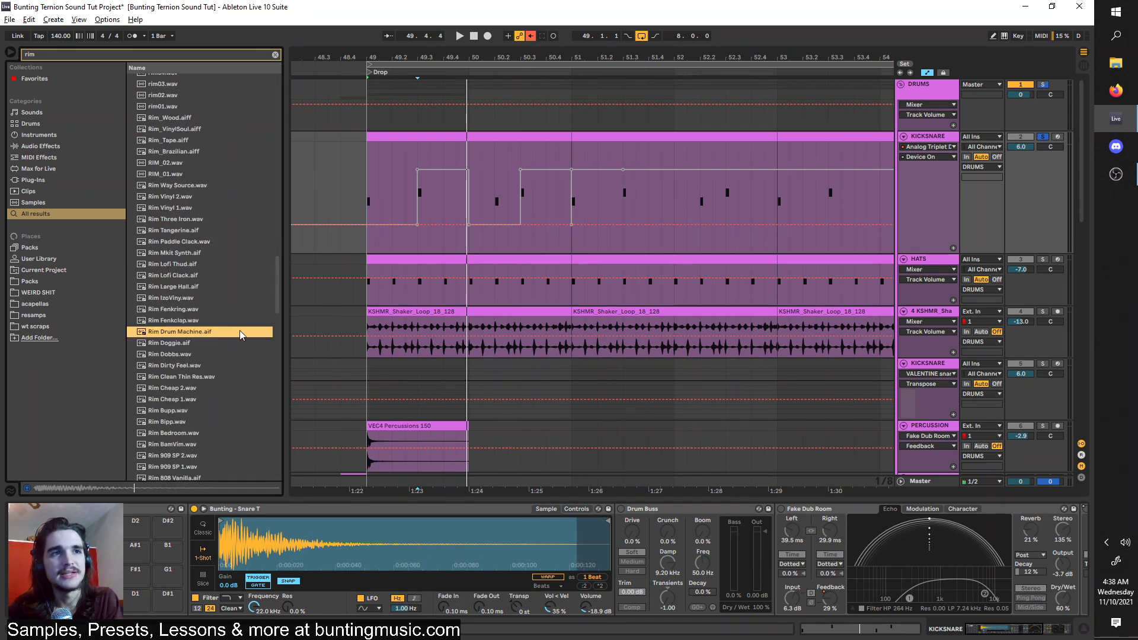
{"action": "left_click", "coordinate": [215, 342]}
{"action": "left_click", "coordinate": [217, 297]}
{"action": "left_click", "coordinate": [218, 264]}
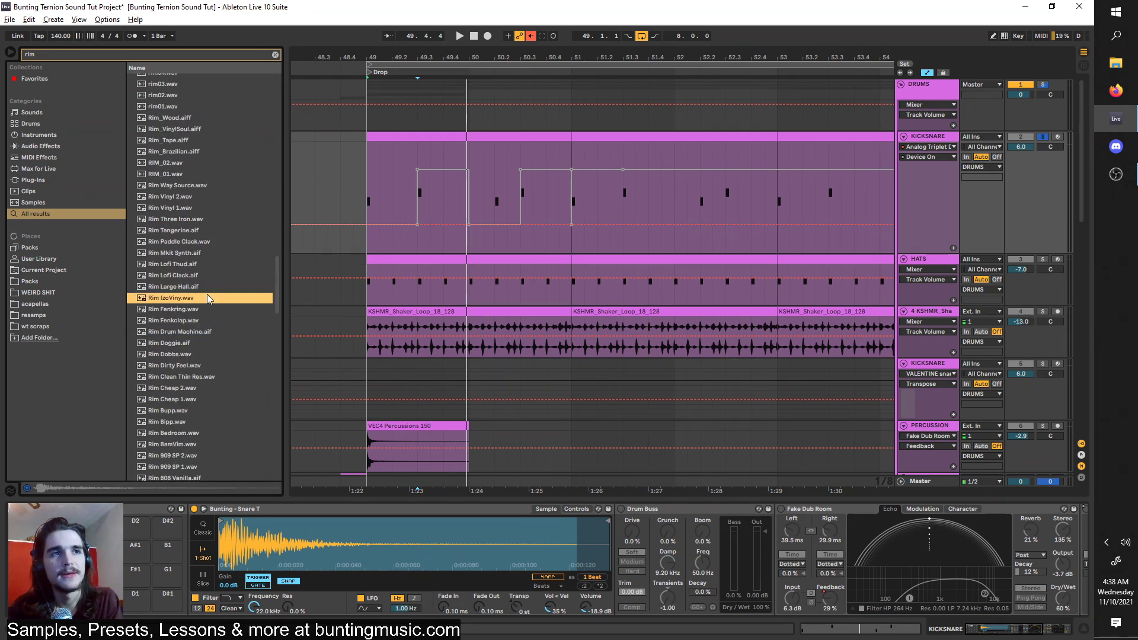
{"action": "left_click", "coordinate": [208, 296]}
{"action": "left_click", "coordinate": [208, 288]}
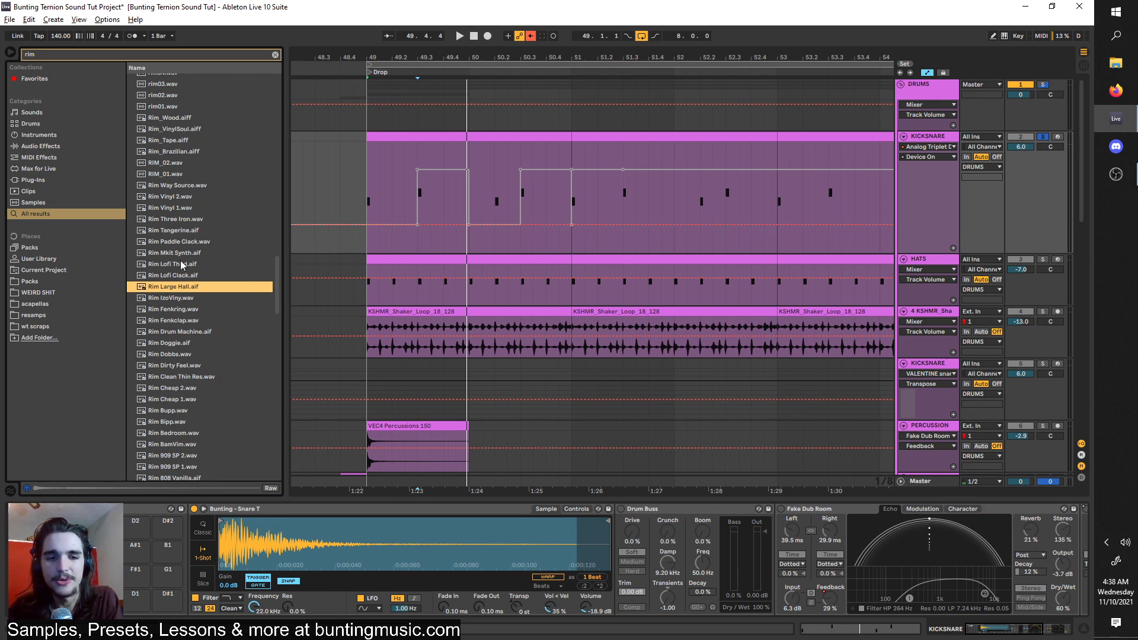
Search the browser for "bunt snare" and audition samples from the results, including Bunting - Snare 7.wav.
{"action": "left_click", "coordinate": [107, 55]}
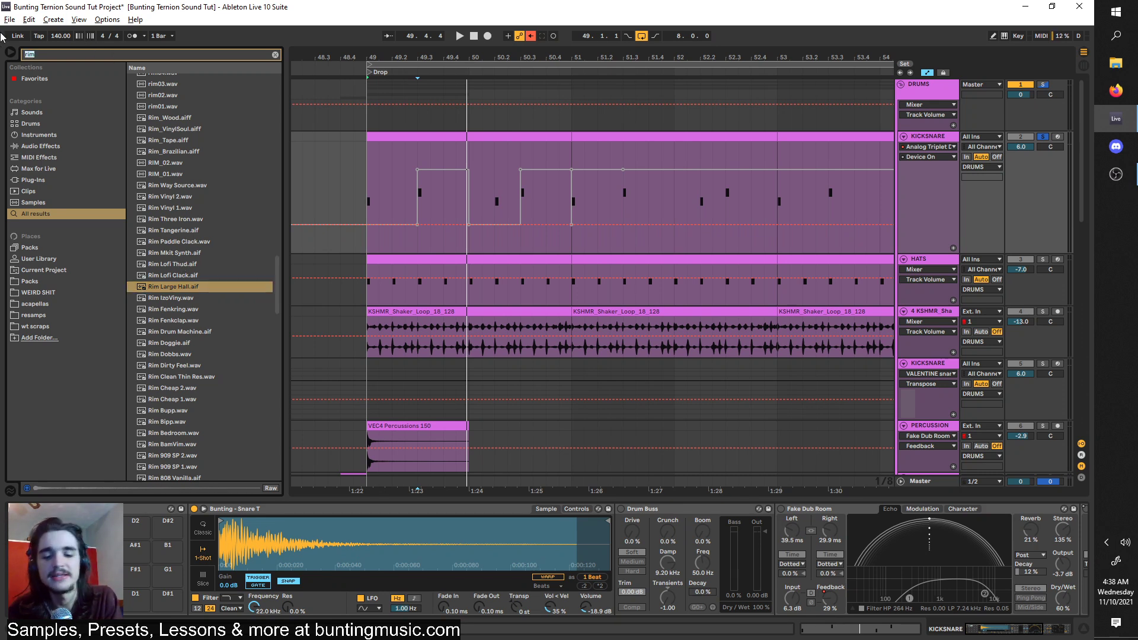
{"action": "type", "text": "bunt snare"}
{"action": "left_click", "coordinate": [181, 294]}
{"action": "left_click", "coordinate": [190, 340]}
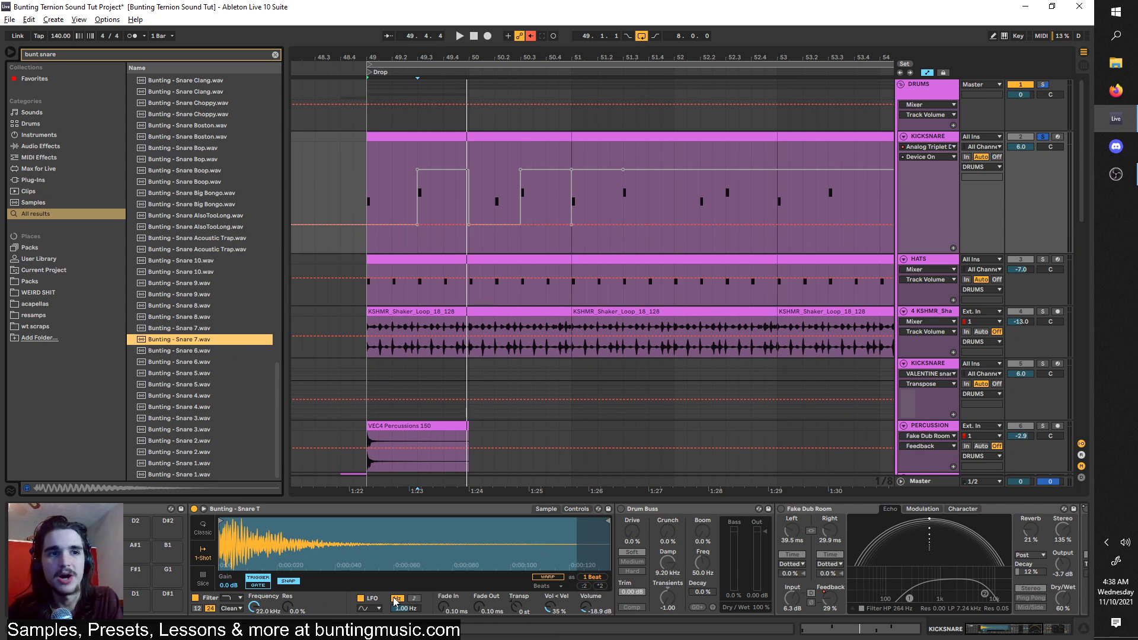
Narrow the search to "bunt snare t" and audition Bunting - Snare T.wav.
{"action": "left_click", "coordinate": [108, 58]}
{"action": "type", "text": "t"}
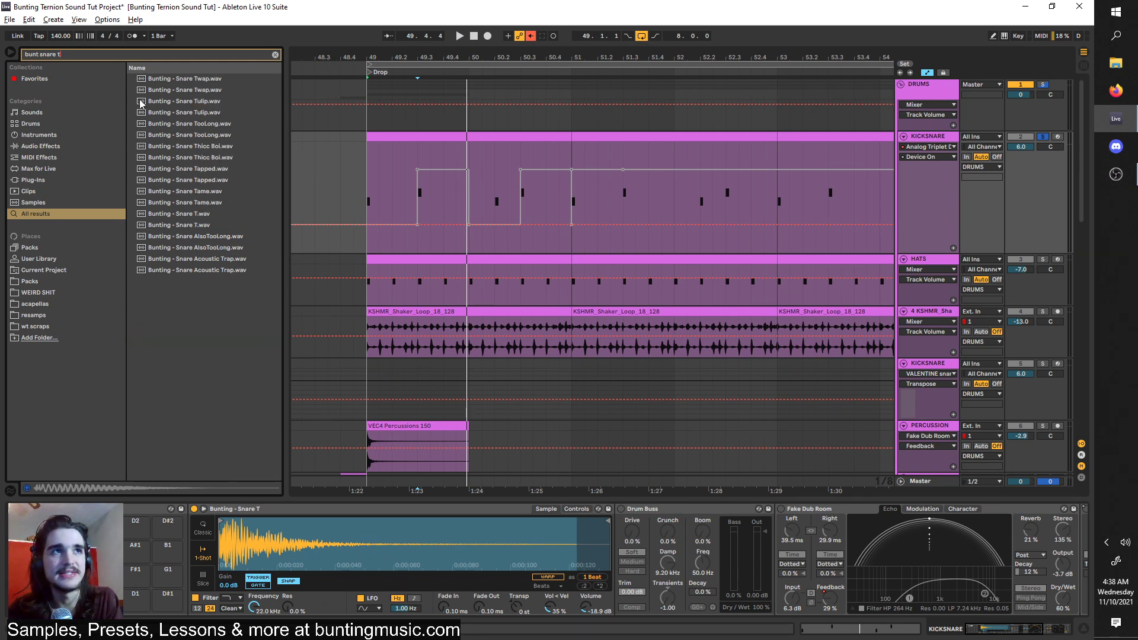
{"action": "left_click", "coordinate": [191, 225]}
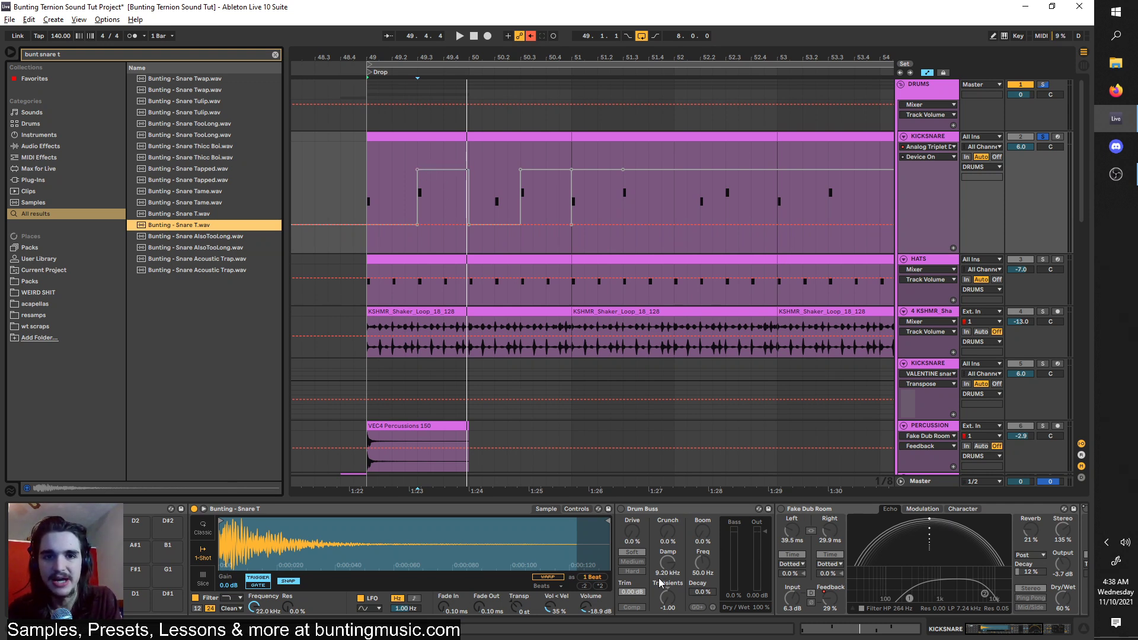
Play the snare while comparing it with and without the KICKSNARE track's Drum Buss, leaving the device enabled.
{"action": "scroll", "coordinate": [650, 570], "scroll_direction": "right", "scroll_amount": 10}
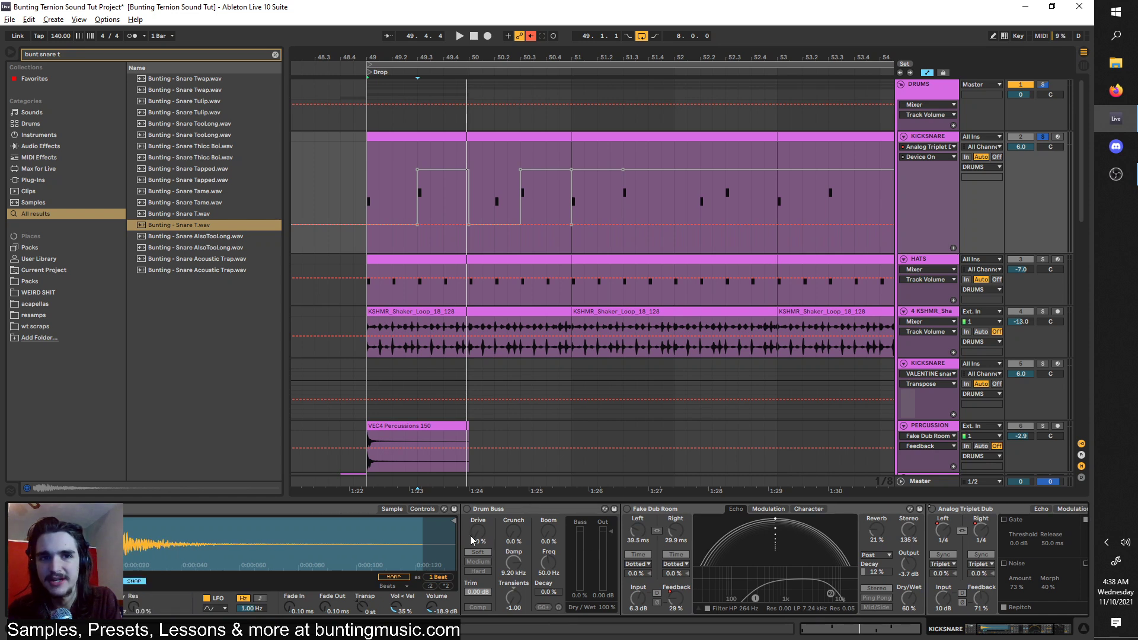
{"action": "key", "text": "space"}
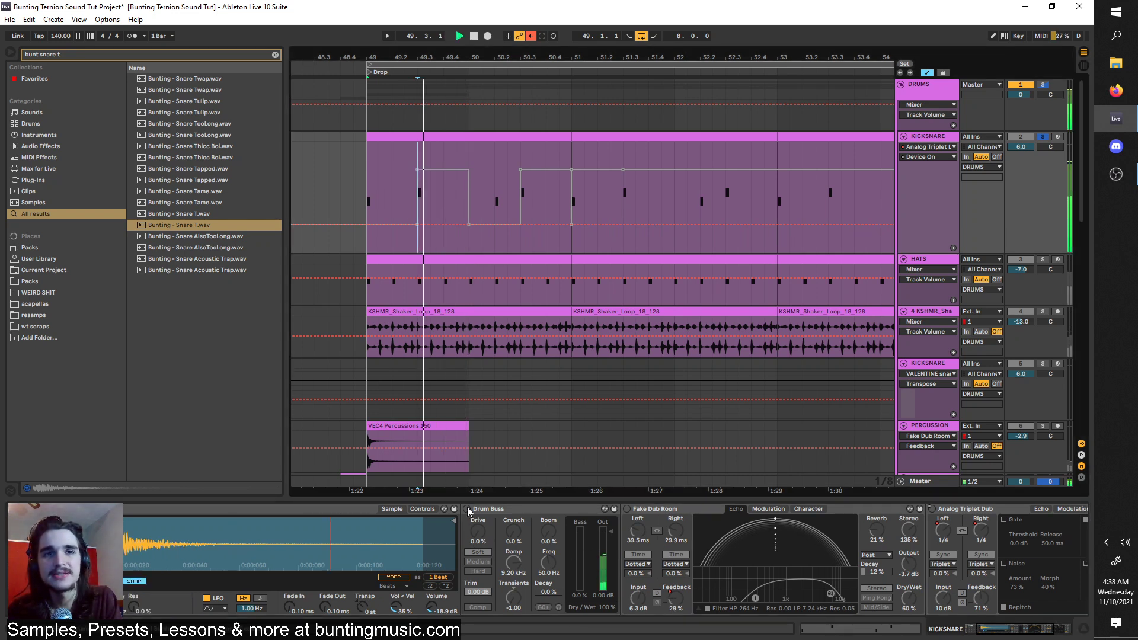
{"action": "left_click", "coordinate": [467, 509]}
{"action": "left_click", "coordinate": [467, 509]}
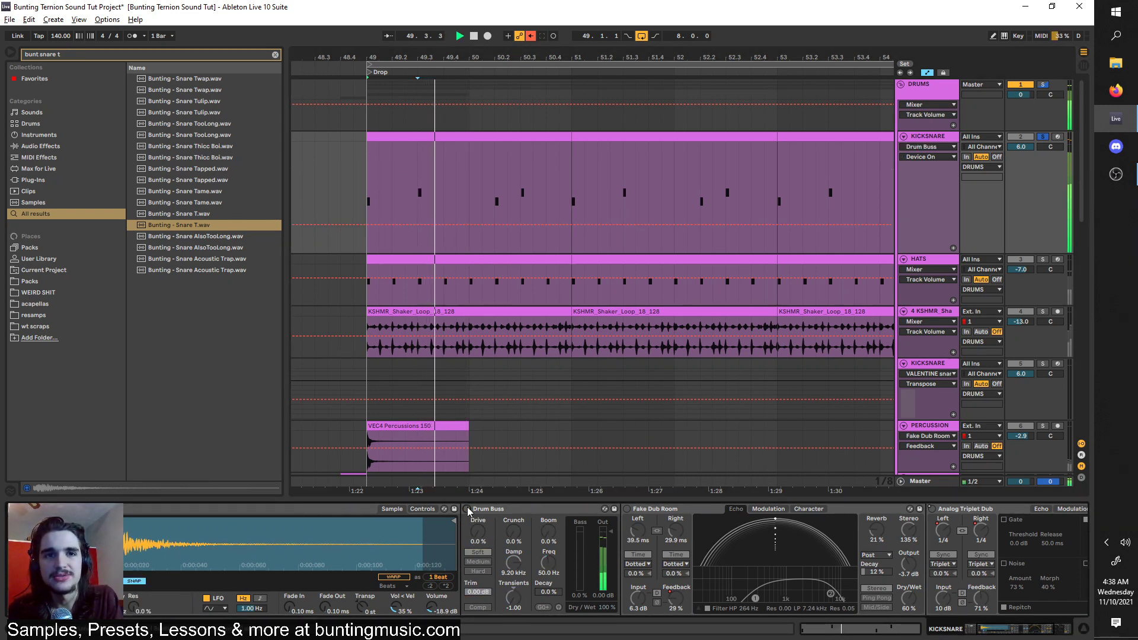
{"action": "left_click", "coordinate": [467, 509]}
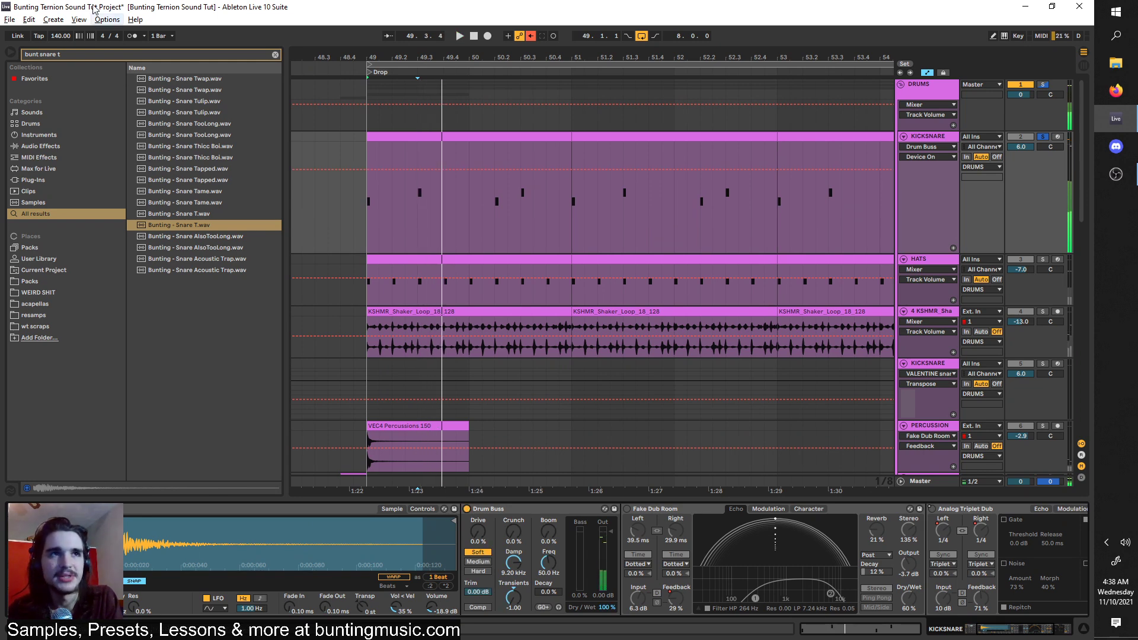
Search the browser for "drum" and replace the KICKSNARE track's Drum Buss with a default one, setting playback at the first snare.
{"action": "key", "text": "ctrl+a"}
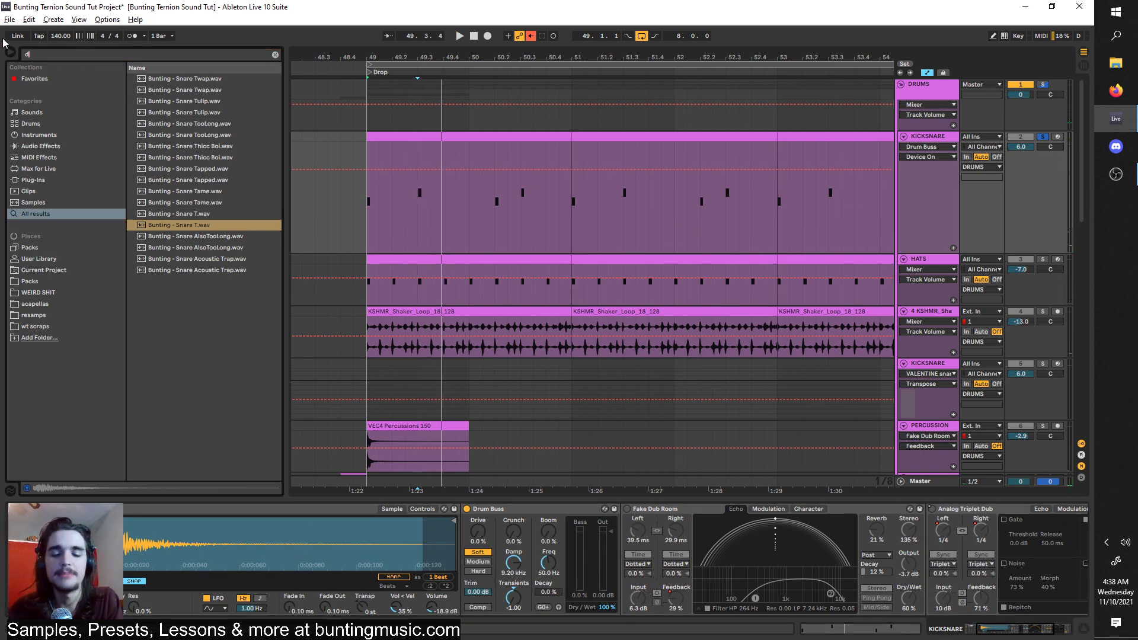
{"action": "type", "text": "drum"}
{"action": "left_click_drag", "start_coordinate": [138, 93], "coordinate": [565, 554]}
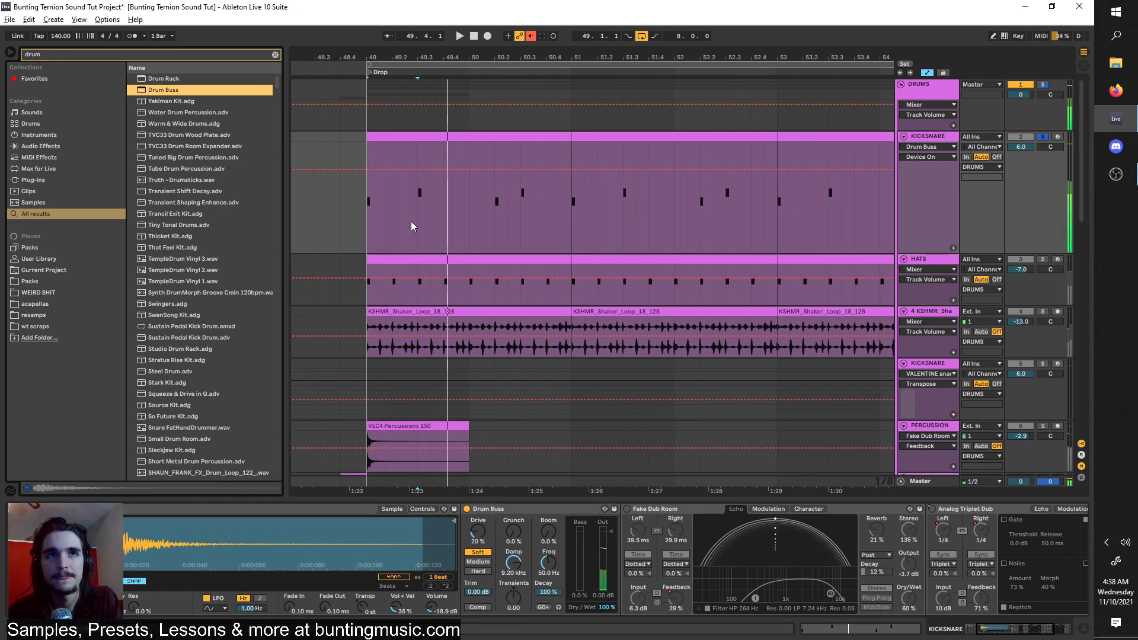
{"action": "left_click", "coordinate": [414, 219]}
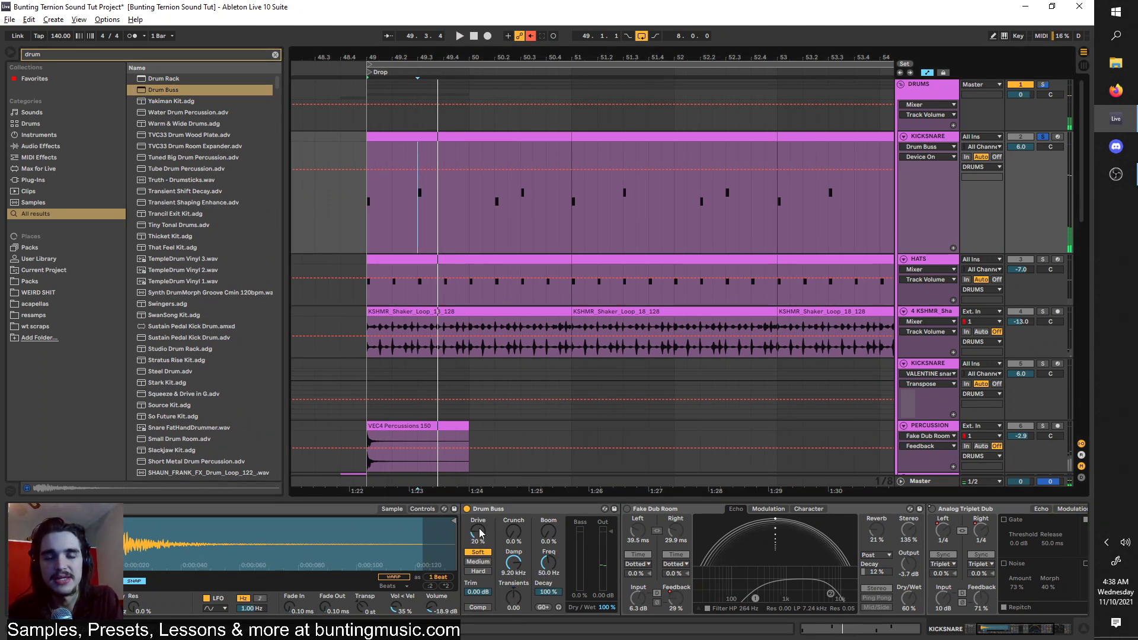
Set the Drum Buss Drive and Boom Decay to 0.0% and its Damp frequency to 20.0 kHz.
{"action": "left_click_drag", "start_coordinate": [477, 532], "coordinate": [477, 551]}
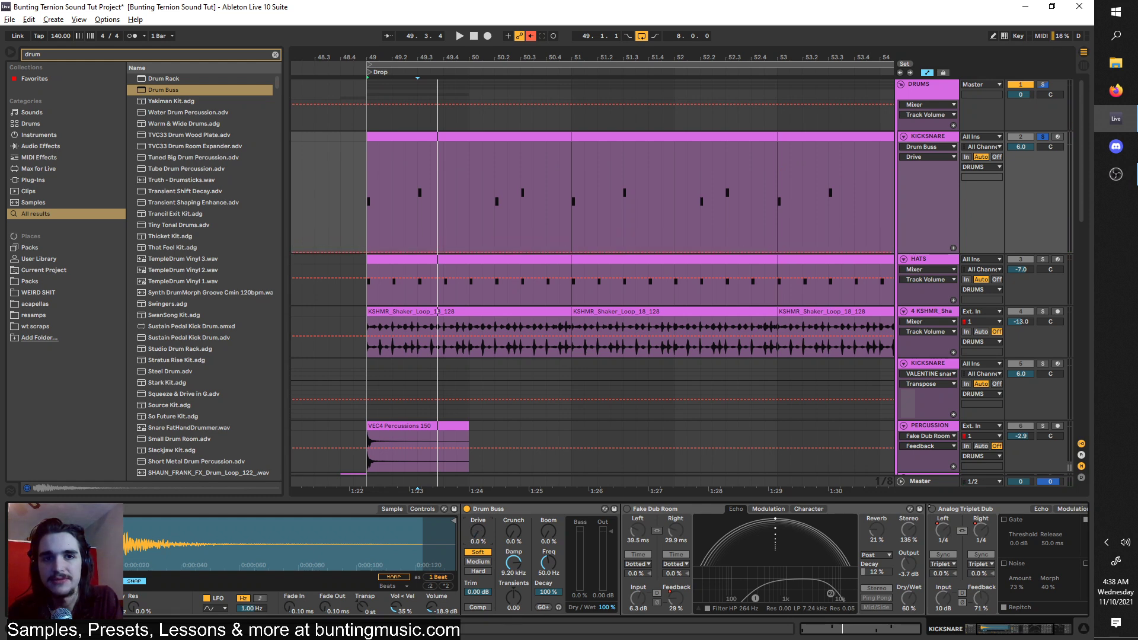
{"action": "left_click_drag", "start_coordinate": [547, 597], "coordinate": [546, 616]}
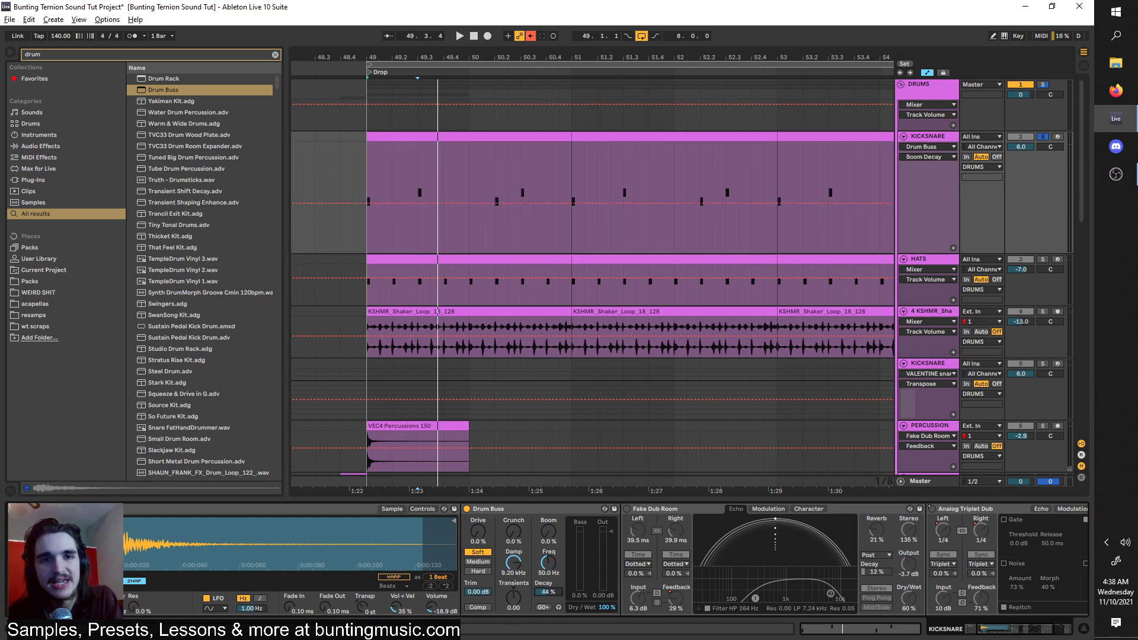
{"action": "left_click", "coordinate": [514, 562]}
{"action": "key", "text": "Delete"}
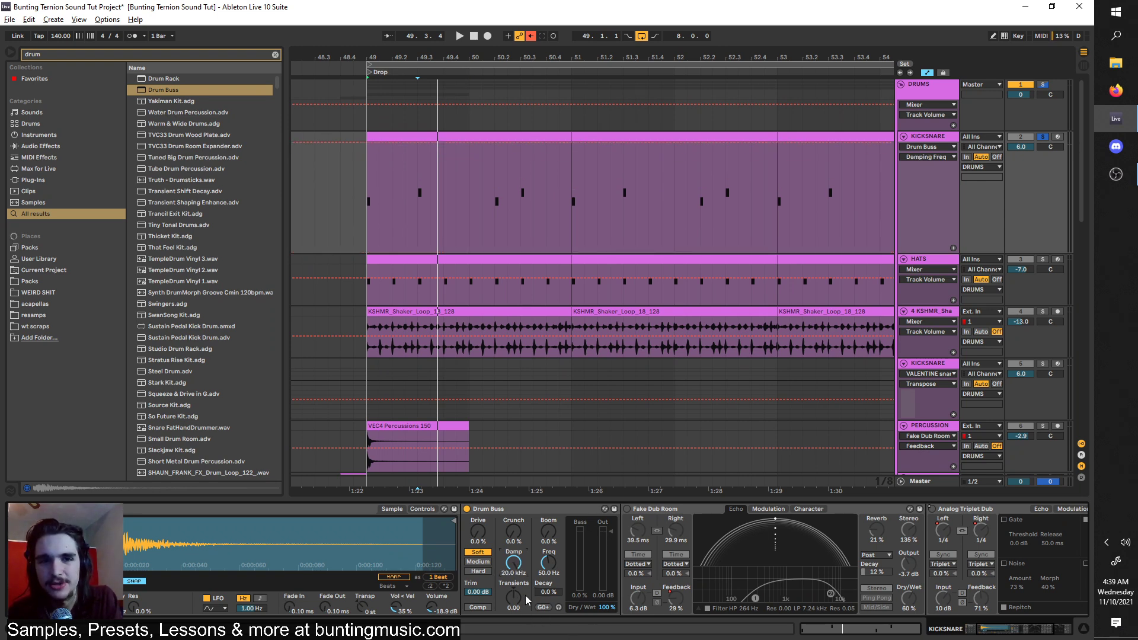
Try raising the Drum Buss Transients amount and play the snare repeatedly to hear the sharper attack.
{"action": "key", "text": "space"}
{"action": "left_click_drag", "start_coordinate": [513, 598], "coordinate": [513, 557]}
{"action": "key", "text": "space"}
{"action": "key", "text": "space"}
{"action": "key", "text": "space"}
{"action": "key", "text": "space"}
{"action": "key", "text": "space"}
{"action": "key", "text": "space"}
{"action": "key", "text": "space"}
{"action": "key", "text": "space"}
{"action": "key", "text": "space"}
{"action": "key", "text": "space"}
{"action": "key", "text": "space"}
{"action": "key", "text": "space"}
{"action": "key", "text": "space"}
{"action": "key", "text": "space"}
{"action": "key", "text": "space"}
Set the Drum Buss Transients to -1.00 and play the snare to hear the shorter tail.
{"action": "left_click_drag", "start_coordinate": [513, 597], "coordinate": [513, 635]}
{"action": "key", "text": "space"}
{"action": "key", "text": "space"}
{"action": "key", "text": "space"}
{"action": "key", "text": "space"}
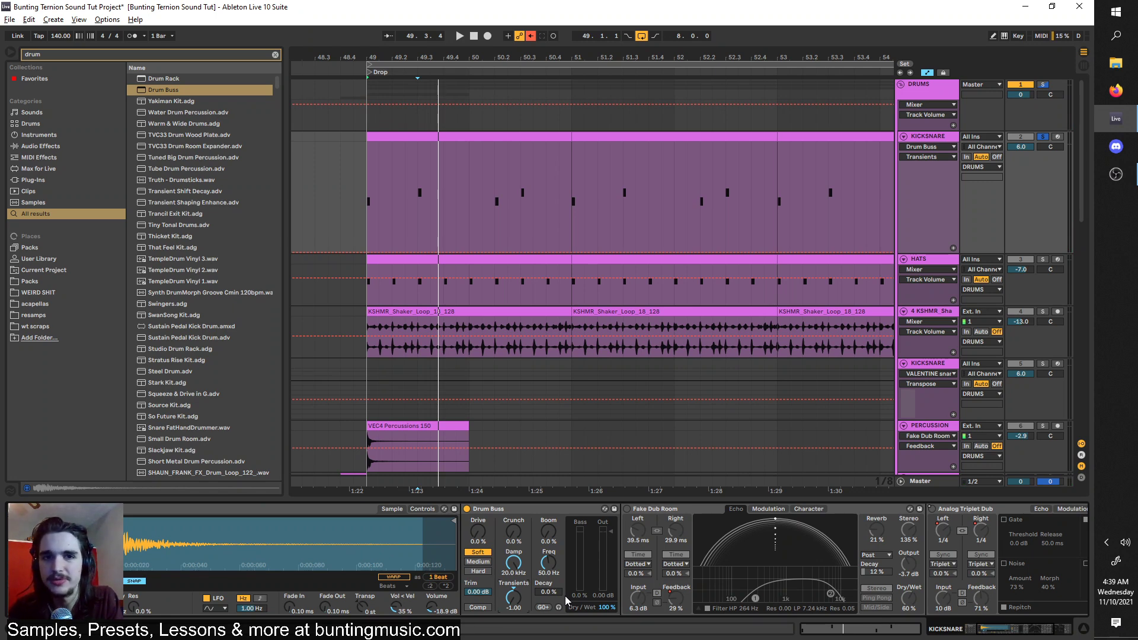
{"action": "key", "text": "space"}
{"action": "key", "text": "space"}
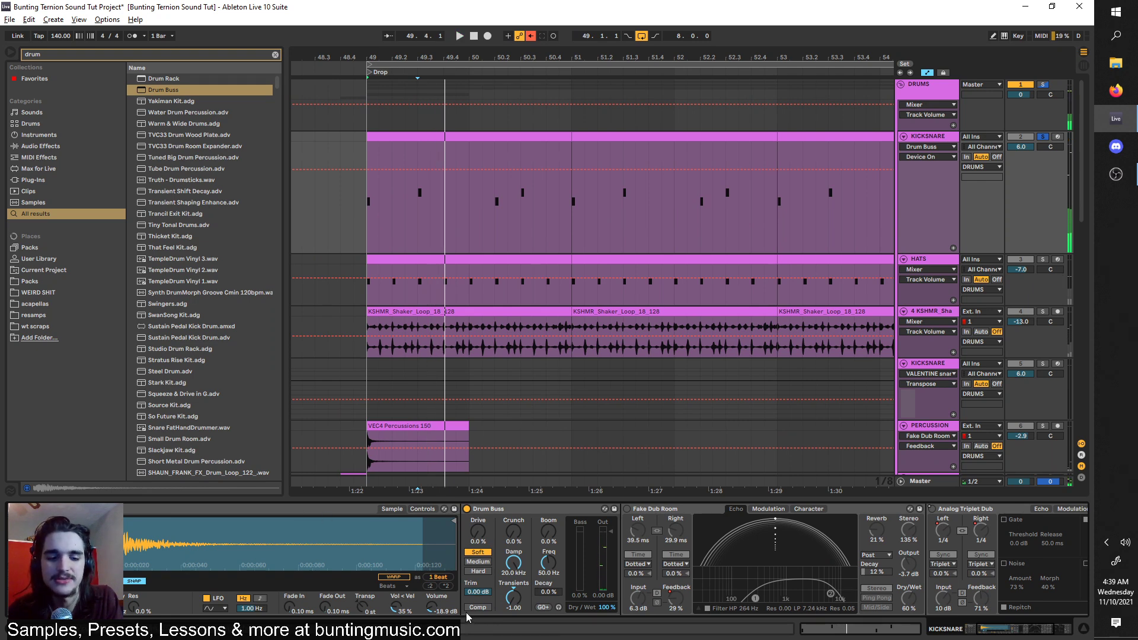
Enable the Fake Dub Room and Analog Triplet Dub echoes after the Drum Buss on the KICKSNARE track.
{"action": "scroll", "coordinate": [632, 567], "scroll_direction": "down", "scroll_amount": 1}
{"action": "left_click", "coordinate": [546, 509]}
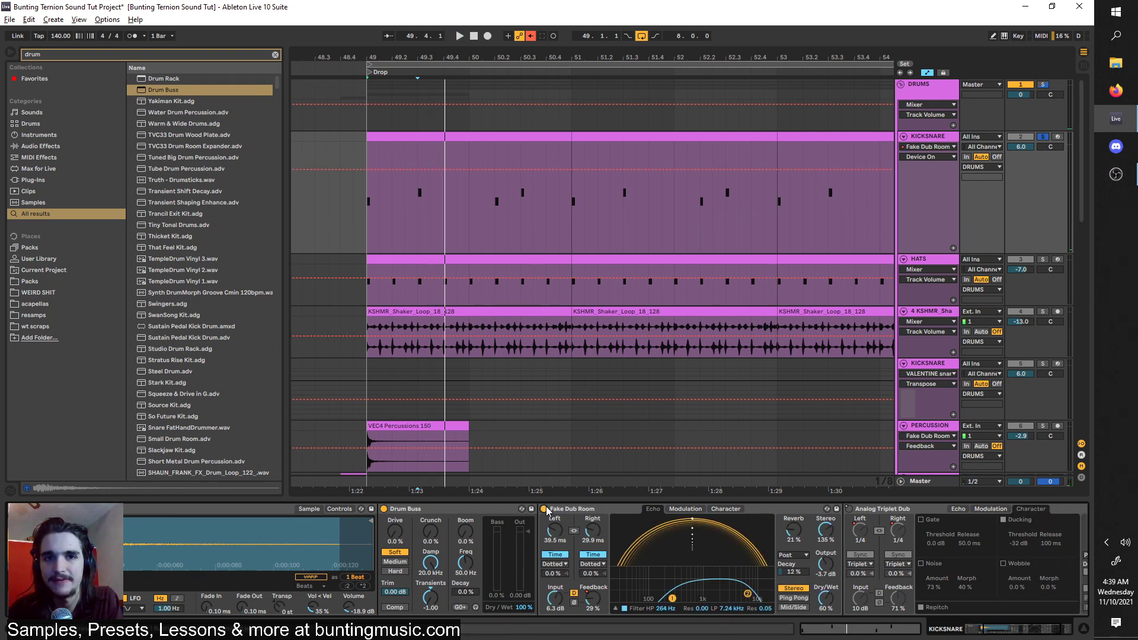
{"action": "scroll", "coordinate": [596, 536], "scroll_direction": "down", "scroll_amount": 1}
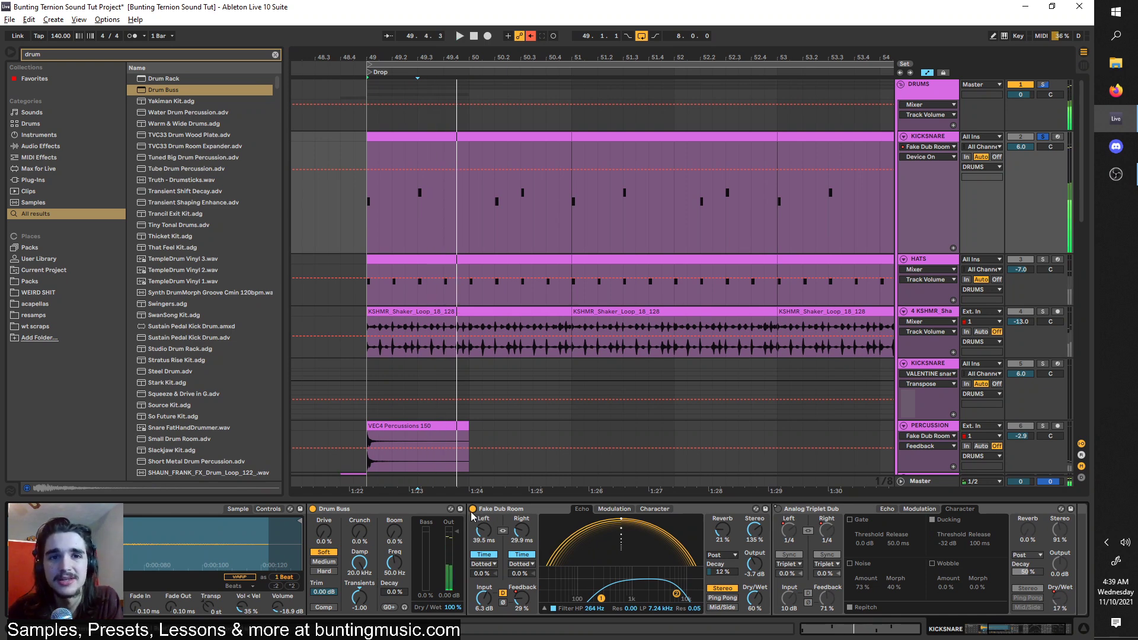
{"action": "scroll", "coordinate": [481, 526], "scroll_direction": "down", "scroll_amount": 1}
{"action": "left_click", "coordinate": [729, 509]}
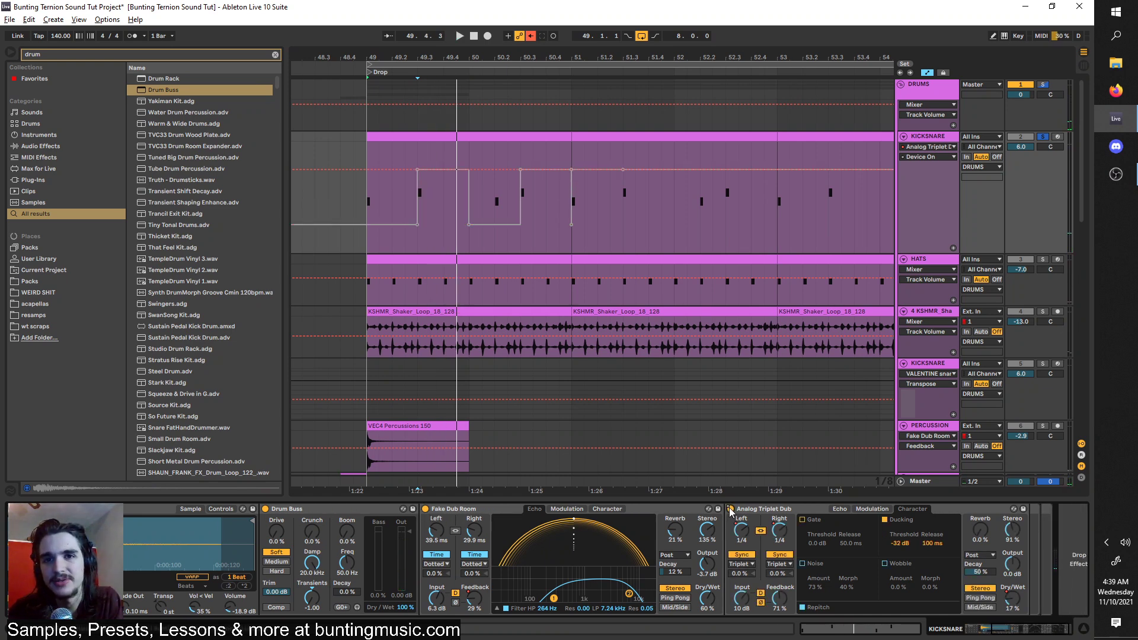
Search the audio effects for "dub" and locate Fake Dub Room.adv among Echo's Clean Delay presets.
{"action": "key", "text": "ctrl+f"}
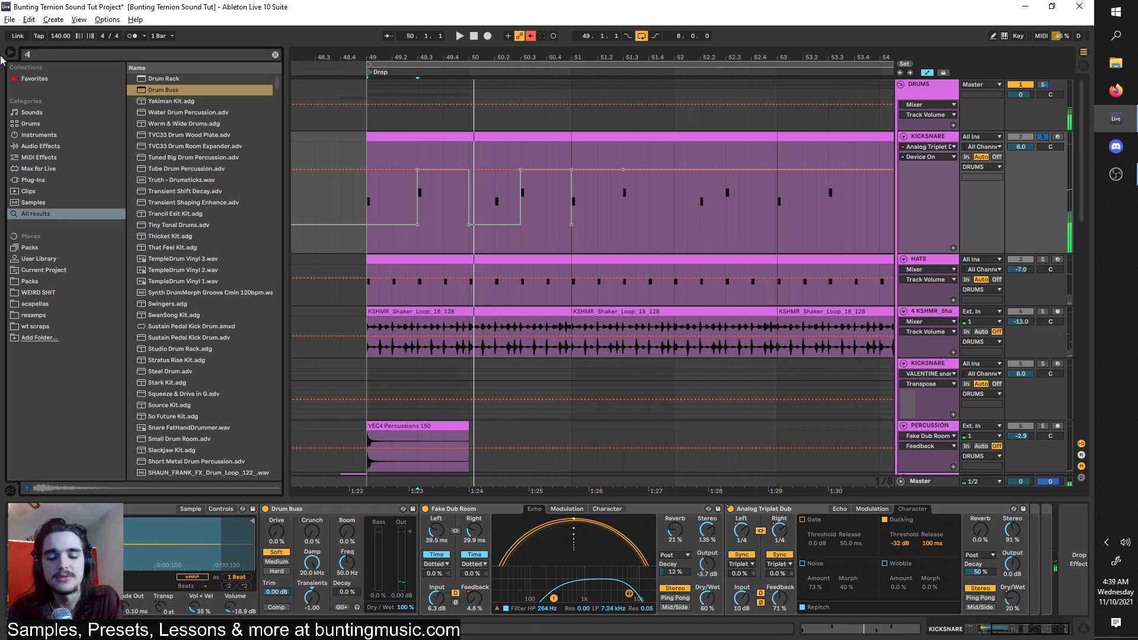
{"action": "type", "text": "dub"}
{"action": "left_click", "coordinate": [24, 147]}
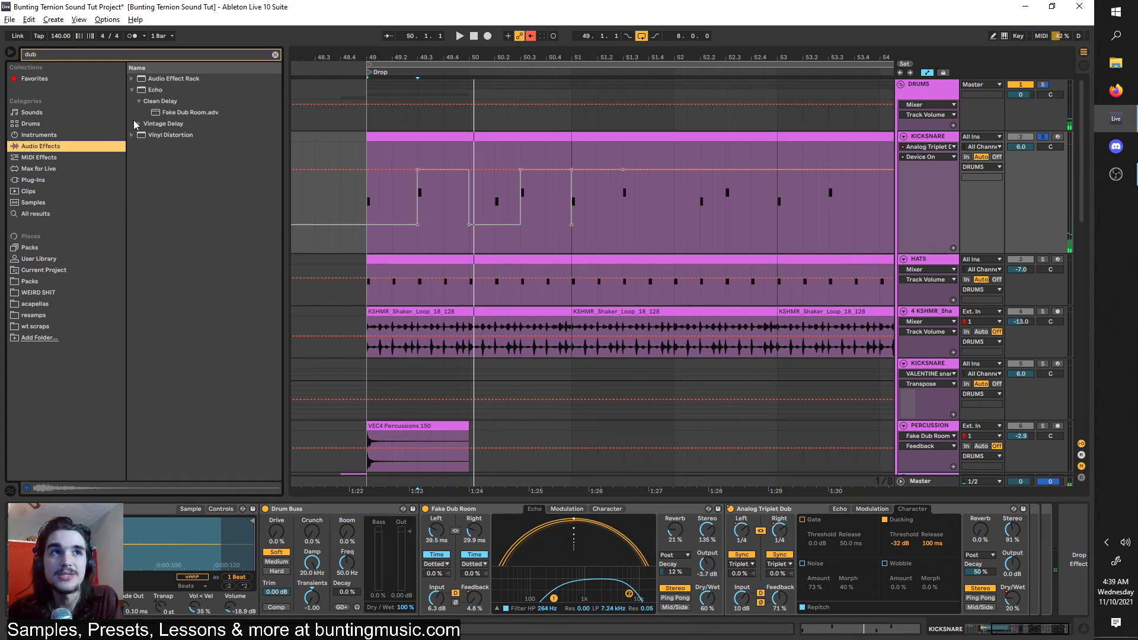
{"action": "left_click", "coordinate": [141, 124]}
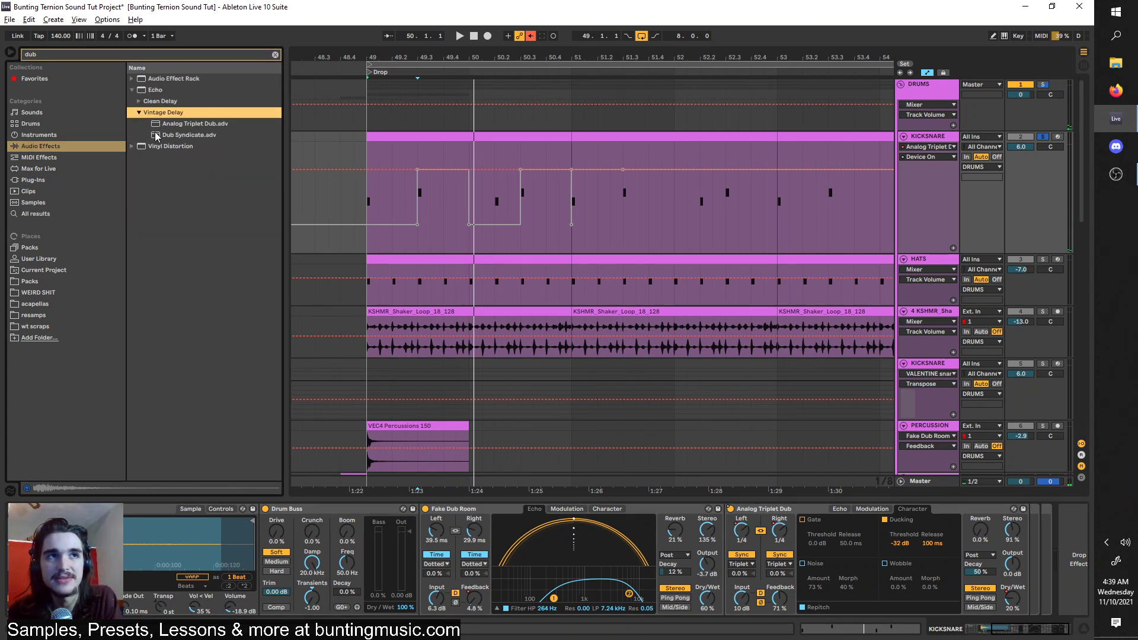
{"action": "left_click", "coordinate": [139, 103]}
{"action": "left_click", "coordinate": [139, 124]}
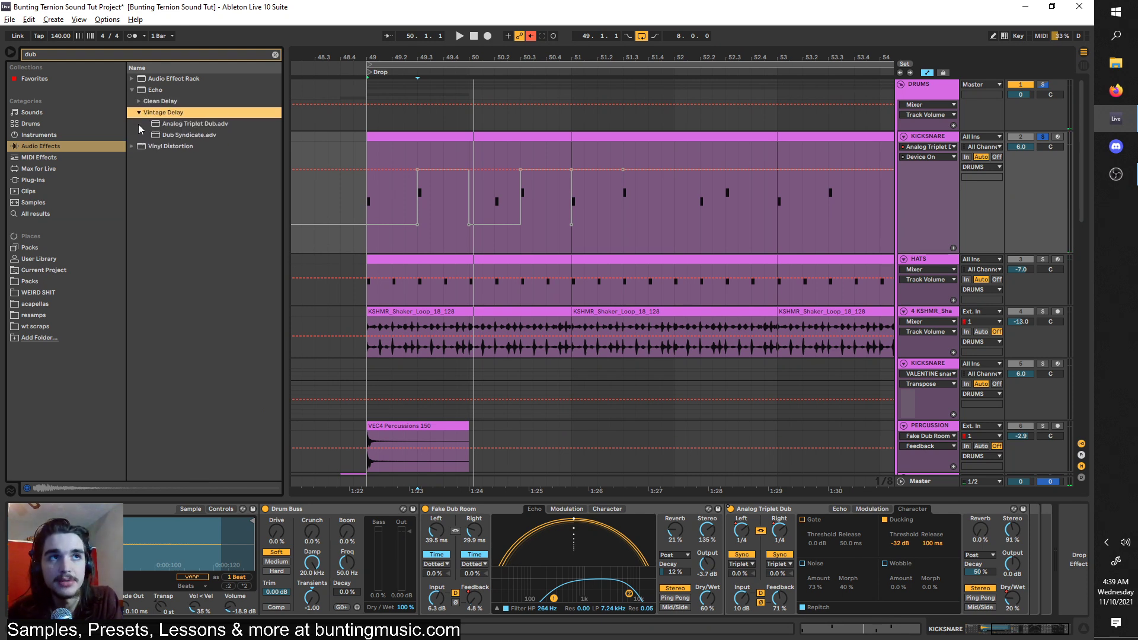
{"action": "left_click", "coordinate": [138, 102]}
{"action": "left_click", "coordinate": [155, 114]}
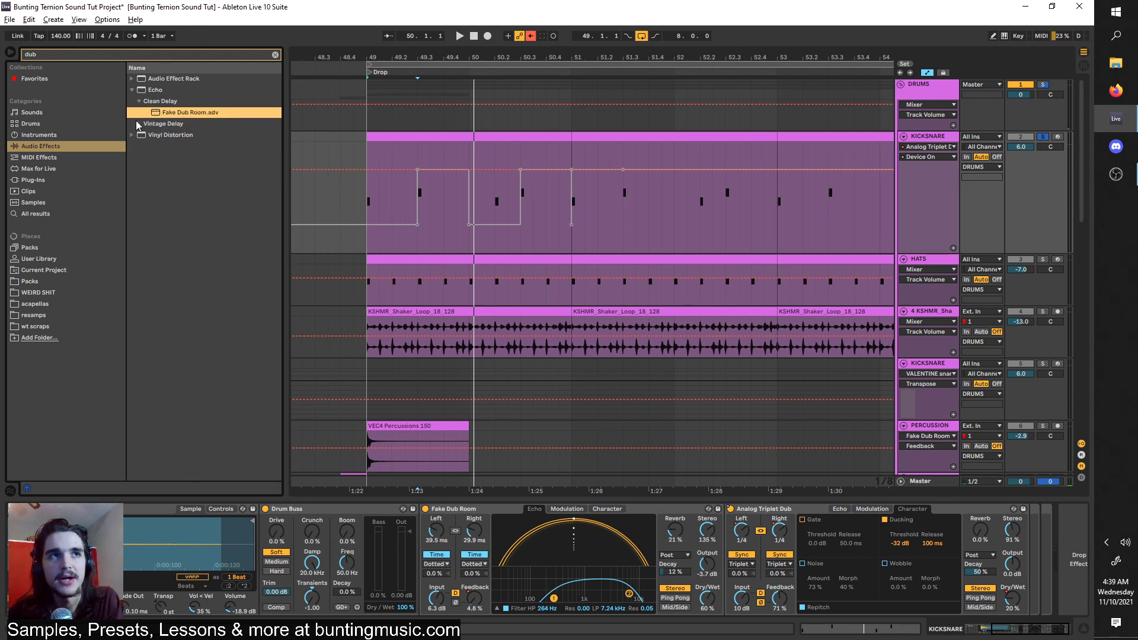
Examine Echo's Vintage Delay presets Analog Triplet Dub.adv and Dub Syndicate.adv, and return to the Clean Delay presets.
{"action": "left_click", "coordinate": [149, 124]}
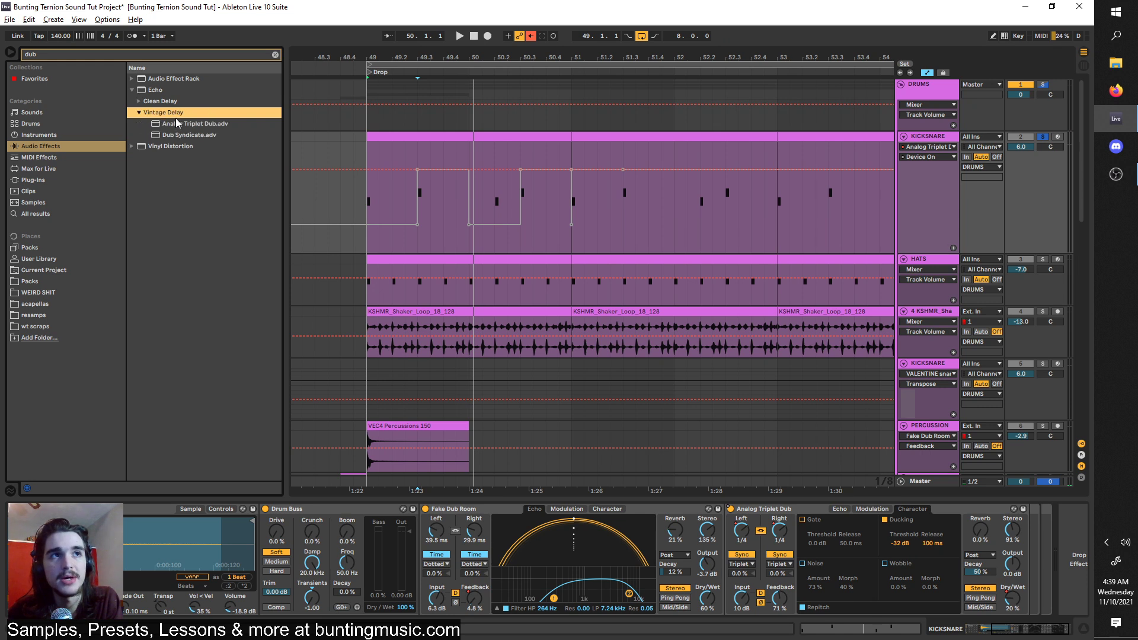
{"action": "left_click", "coordinate": [172, 135]}
{"action": "left_click", "coordinate": [168, 124]}
{"action": "left_click", "coordinate": [172, 135]}
{"action": "left_click", "coordinate": [169, 124]}
{"action": "left_click", "coordinate": [174, 136]}
{"action": "left_click", "coordinate": [169, 124]}
{"action": "left_click", "coordinate": [149, 103]}
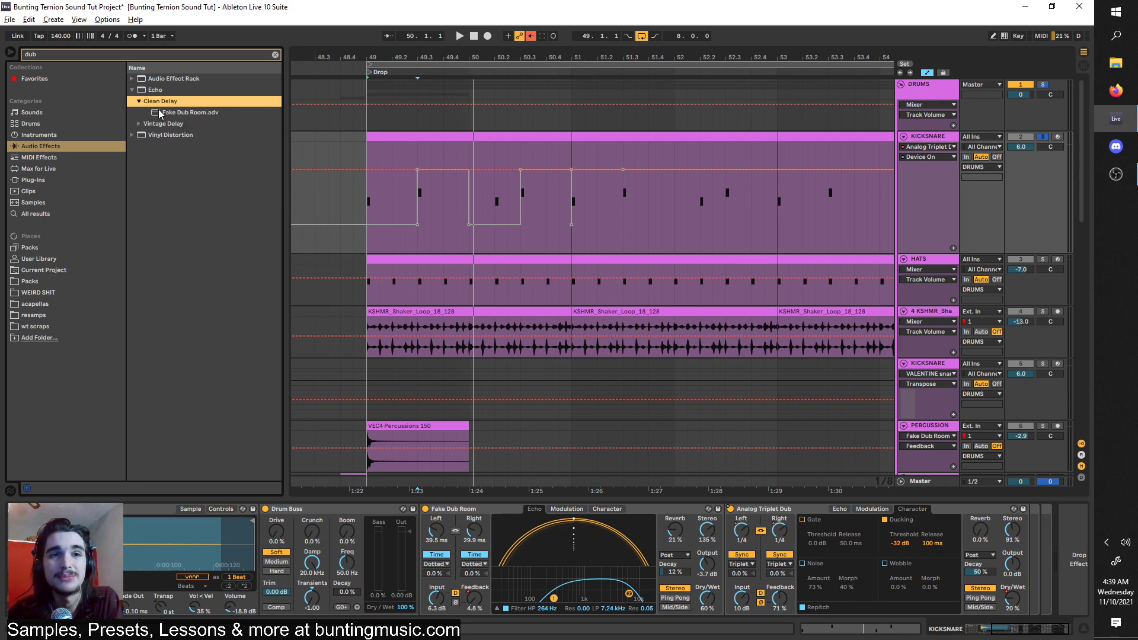
Disable the existing Fake Dub Room and Analog Triplet Dub echoes on the KICKSNARE track.
{"action": "left_click", "coordinate": [425, 509]}
{"action": "left_click", "coordinate": [395, 509]}
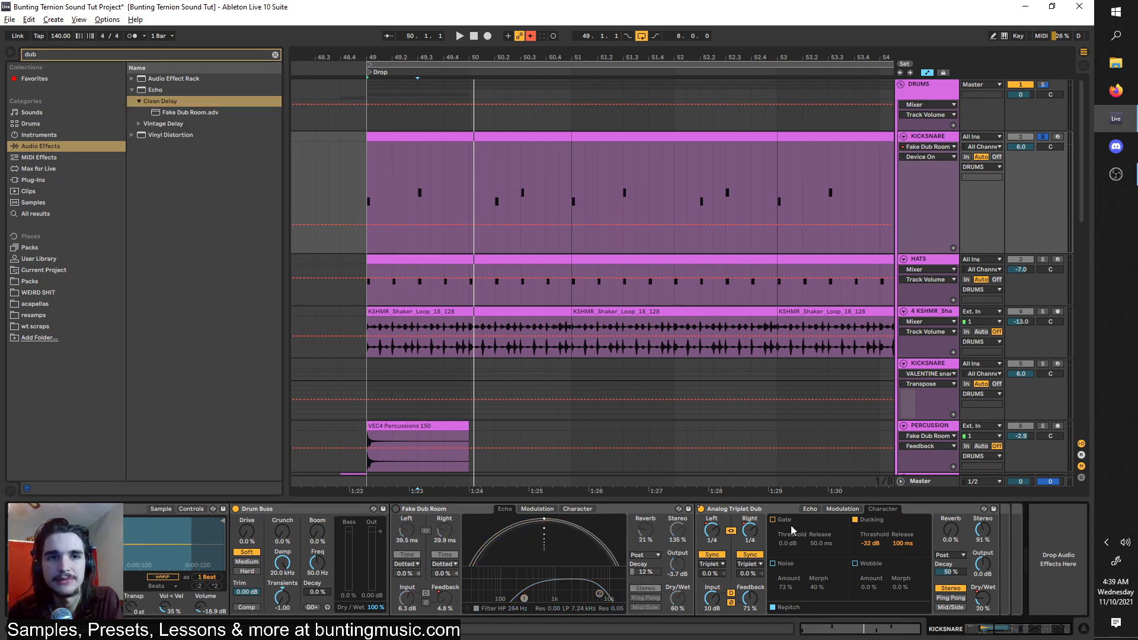
{"action": "left_click", "coordinate": [702, 508]}
Load Fake Dub Room.adv at the end of the KICKSNARE device chain and play the first snare through it.
{"action": "left_click", "coordinate": [178, 115]}
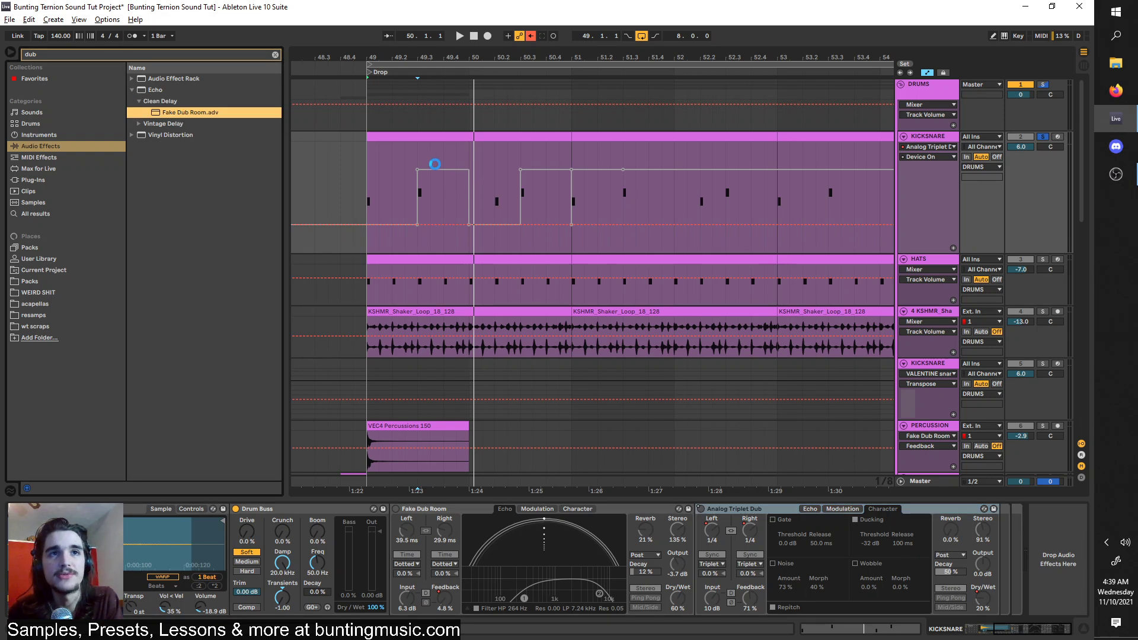
{"action": "key", "text": "Return"}
{"action": "left_click", "coordinate": [417, 165]}
{"action": "key", "text": "space"}
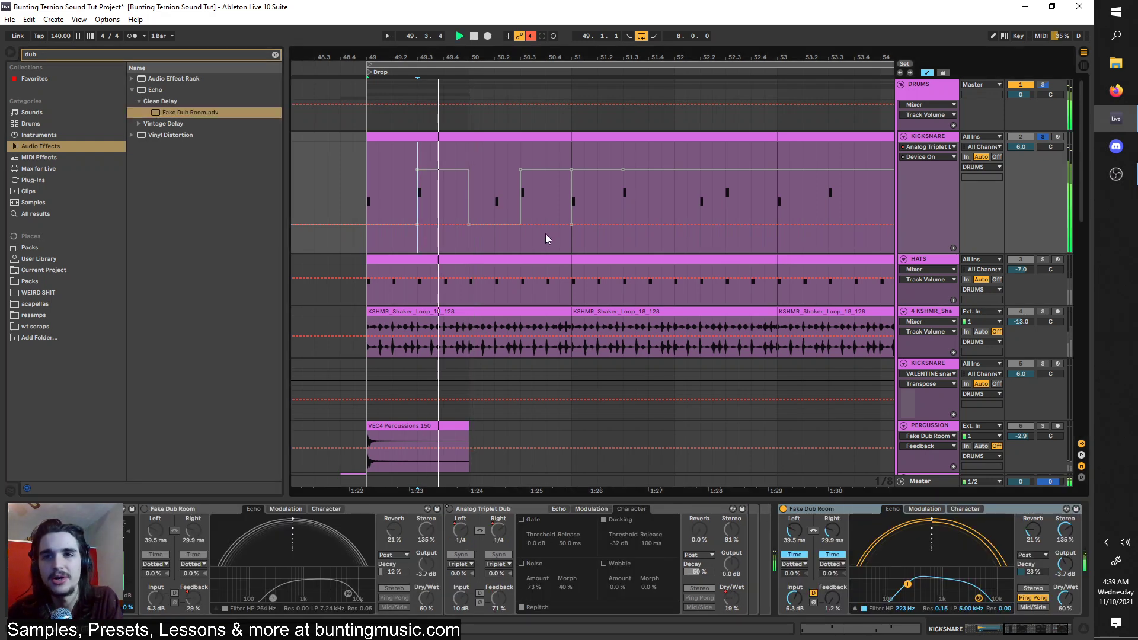
{"action": "left_click", "coordinate": [823, 546]}
{"action": "key", "text": "space"}
{"action": "key", "text": "space"}
{"action": "key", "text": "space"}
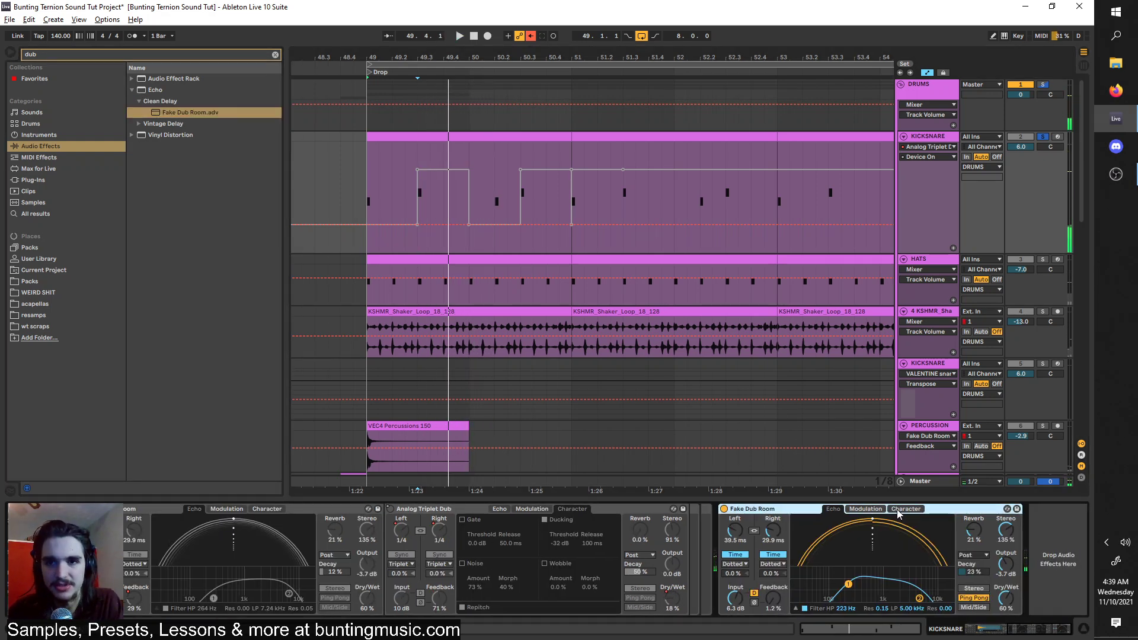
Turn off Noise in the new Fake Dub Room's character settings, play the snare and return to its echo view.
{"action": "left_click", "coordinate": [899, 511]}
{"action": "left_click", "coordinate": [813, 567]}
{"action": "key", "text": "space"}
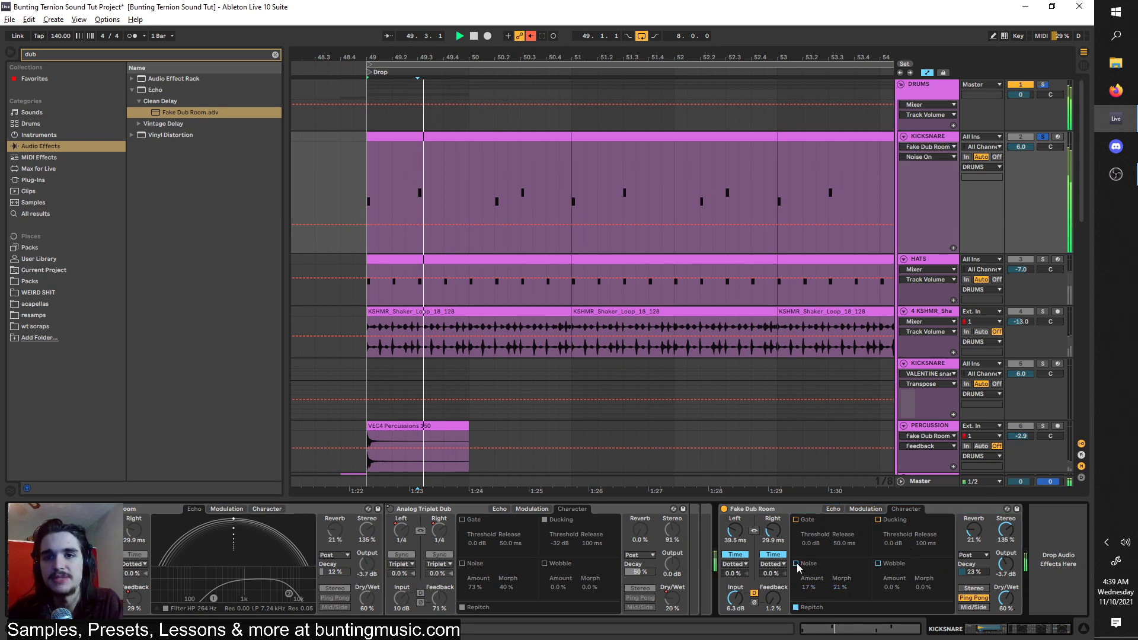
{"action": "left_click", "coordinate": [836, 510]}
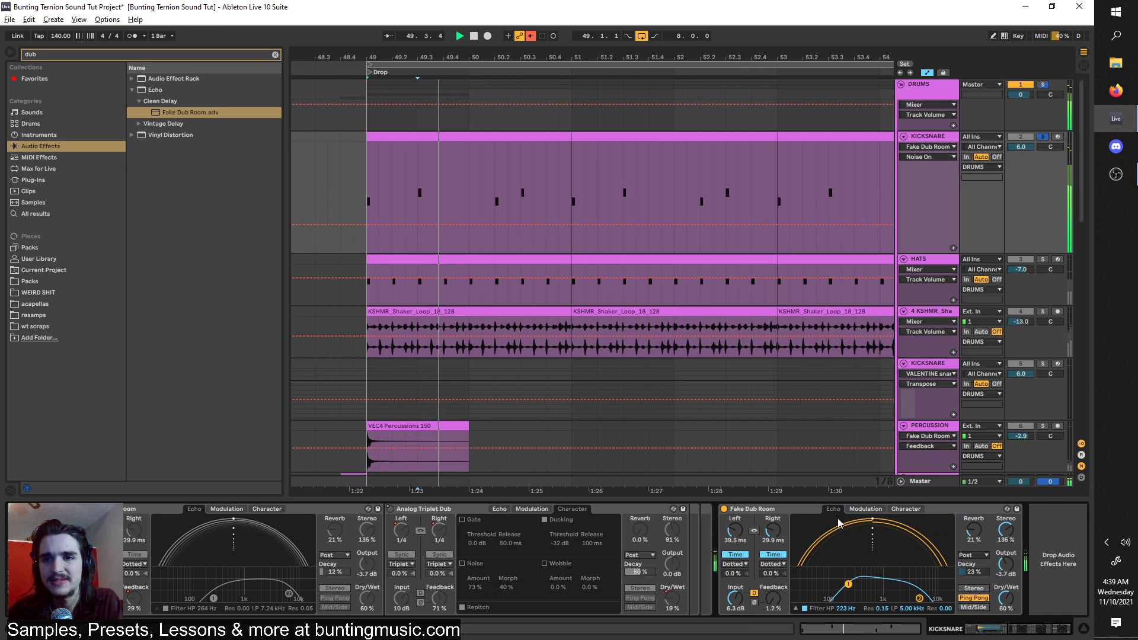
Set the new Fake Dub Room's Reverb to 20% and its filter to HP 286 Hz and LP 9.39 kHz while playing the snare.
{"action": "left_click_drag", "start_coordinate": [985, 531], "coordinate": [985, 528]}
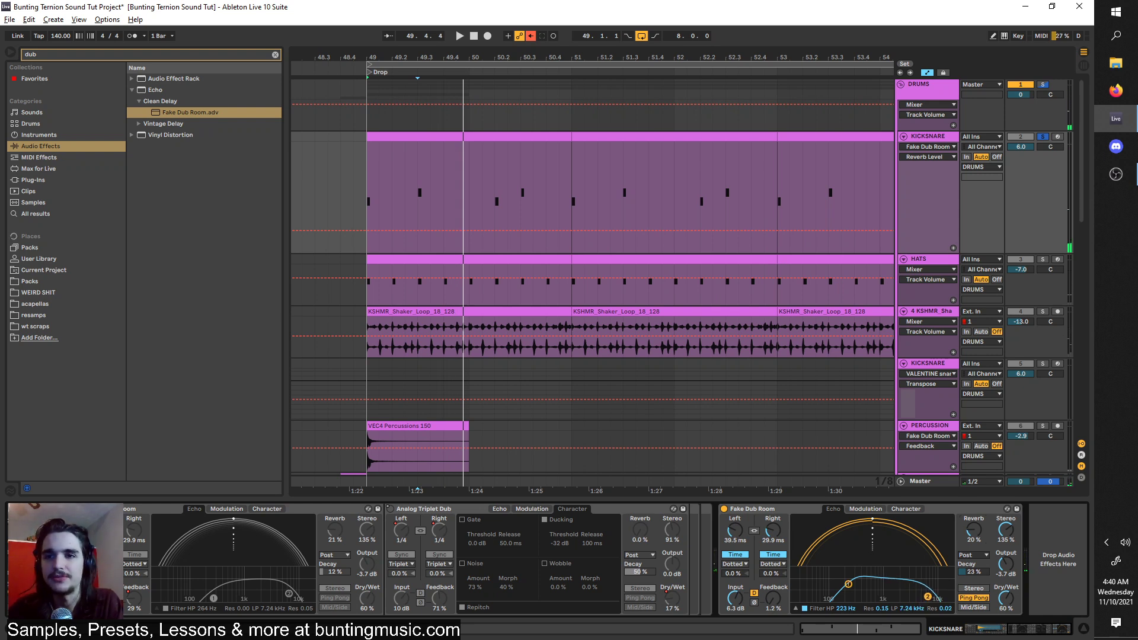
{"action": "left_click_drag", "start_coordinate": [858, 588], "coordinate": [854, 588]}
{"action": "key", "text": "space"}
{"action": "key", "text": "space"}
{"action": "key", "text": "space"}
{"action": "key", "text": "space"}
{"action": "key", "text": "space"}
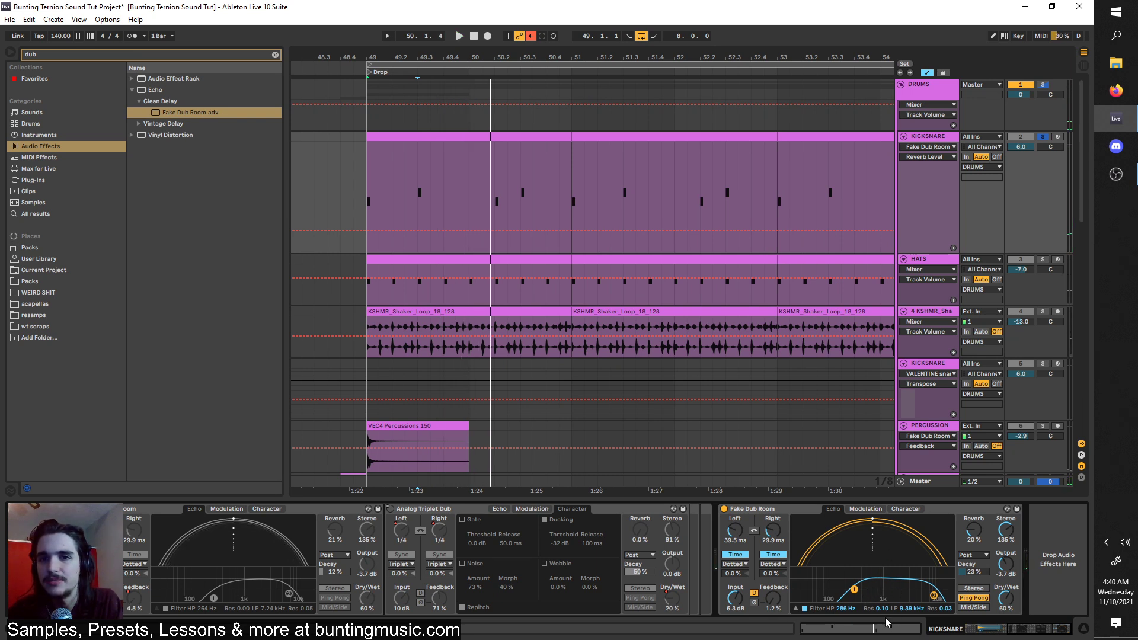
{"action": "key", "text": "space"}
{"action": "key", "text": "space"}
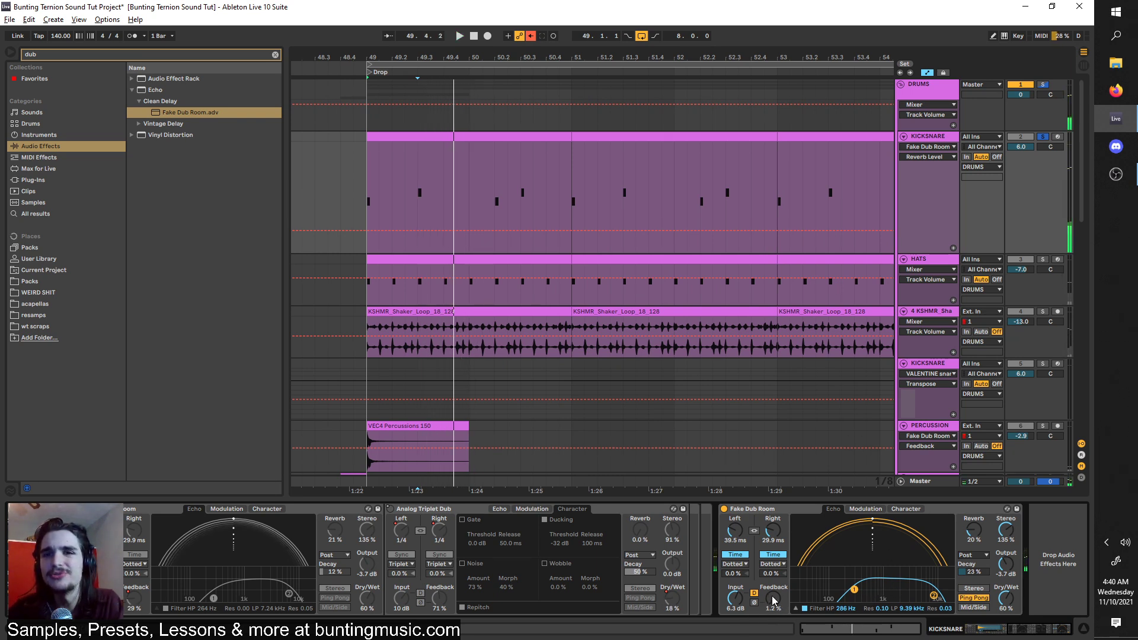
Try the new Fake Dub Room's Feedback at 93% and 65% while playing the snare.
{"action": "left_click_drag", "start_coordinate": [775, 604], "coordinate": [775, 532]}
{"action": "key", "text": "space"}
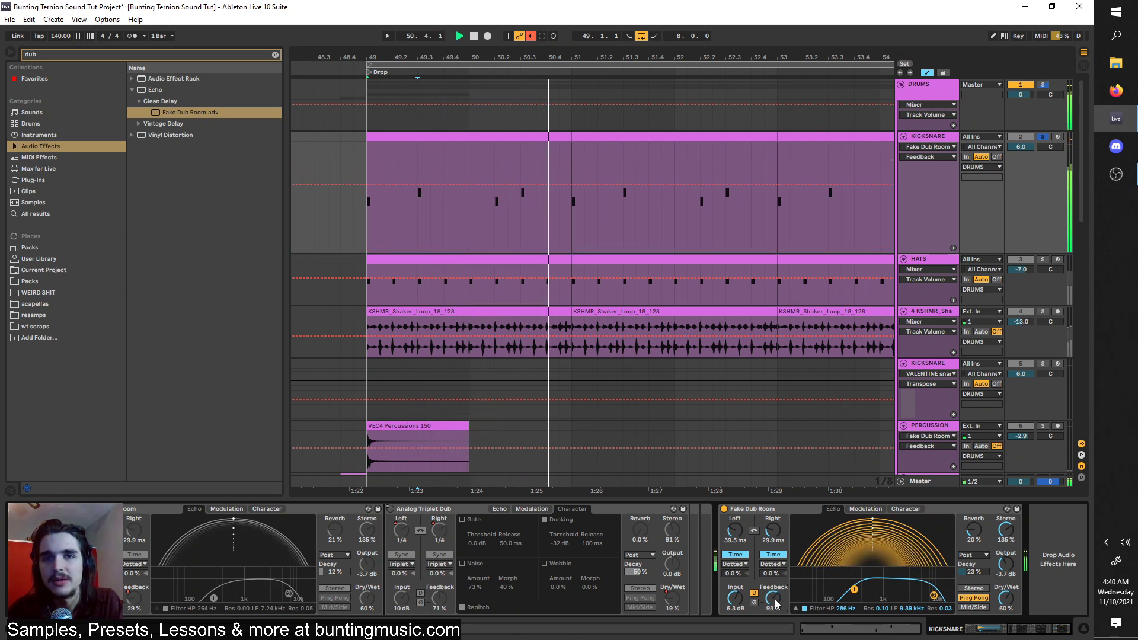
{"action": "left_click_drag", "start_coordinate": [775, 531], "coordinate": [775, 537]}
{"action": "key", "text": "space"}
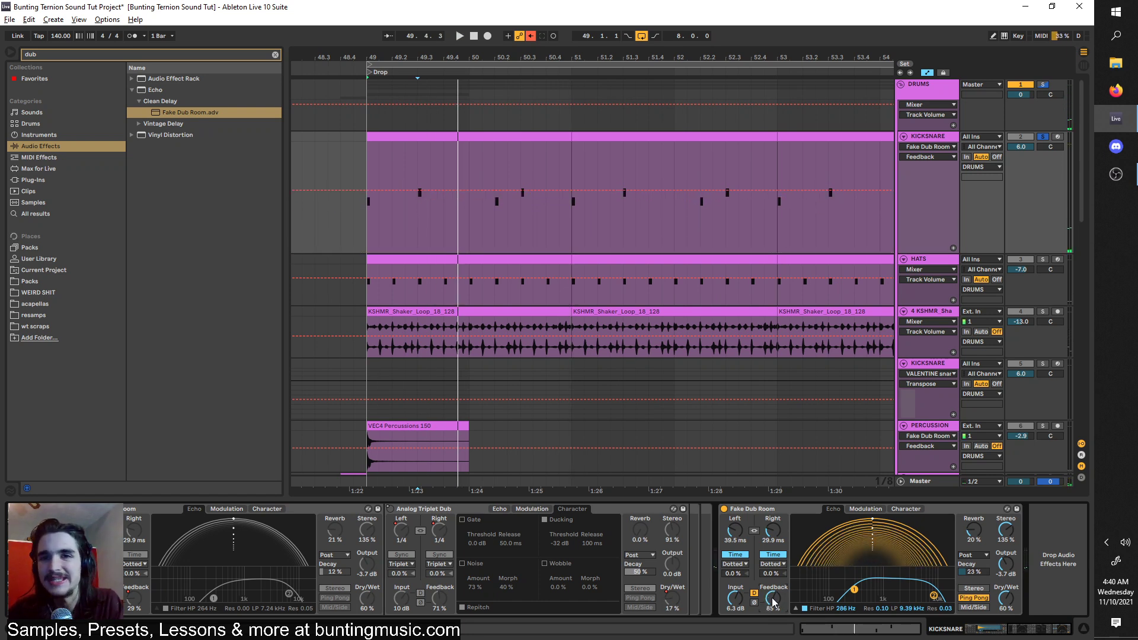
Compare the new Fake Dub Room's Feedback at 0.0% and higher amounts during playback, settling on 55%.
{"action": "left_click_drag", "start_coordinate": [772, 602], "coordinate": [772, 637]}
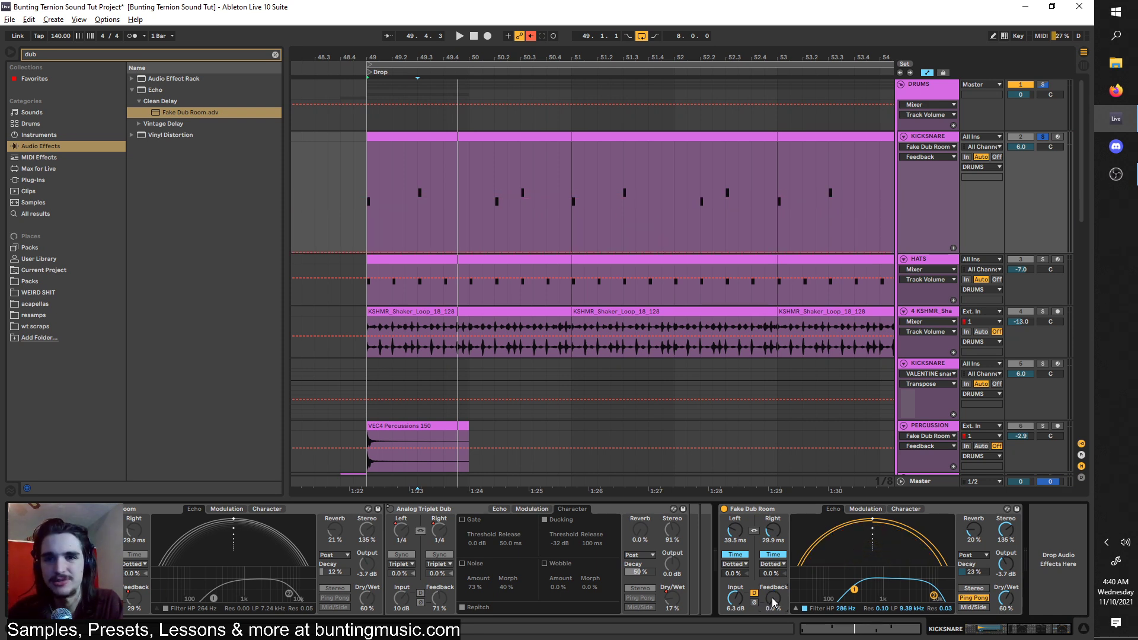
{"action": "left_click_drag", "start_coordinate": [772, 598], "coordinate": [774, 538]}
{"action": "key", "text": "space"}
{"action": "left_click_drag", "start_coordinate": [772, 607], "coordinate": [772, 627]}
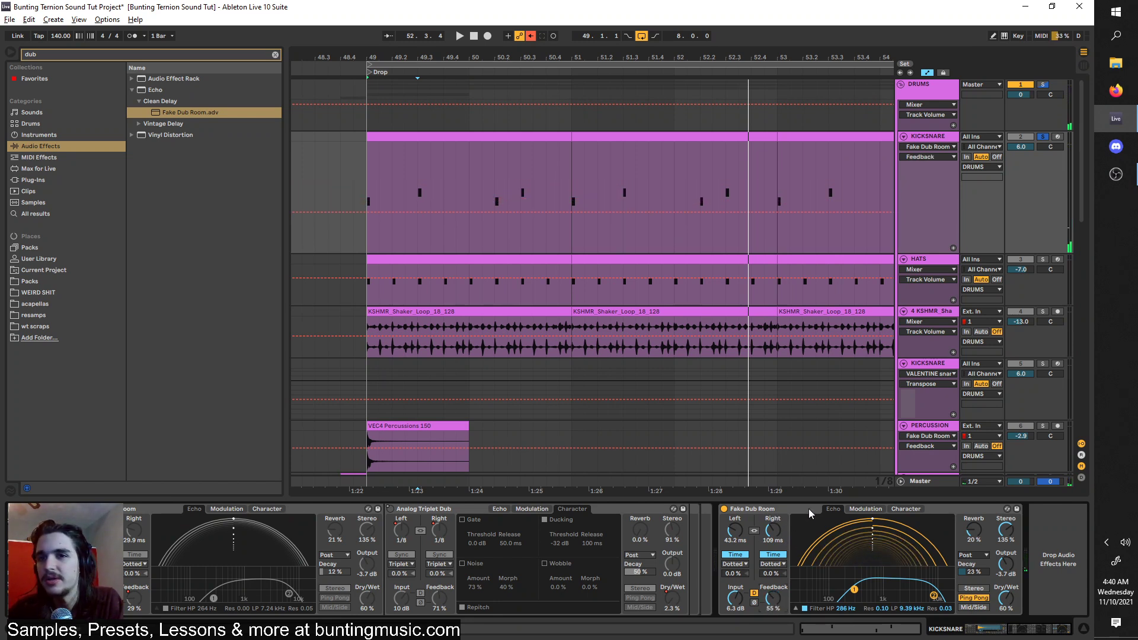
Bypass the new Fake Dub Room on the KICKSNARE track and re-enable the original Fake Dub Room.
{"action": "left_click", "coordinate": [724, 508]}
{"action": "scroll", "coordinate": [215, 510], "scroll_direction": "left", "scroll_amount": 2}
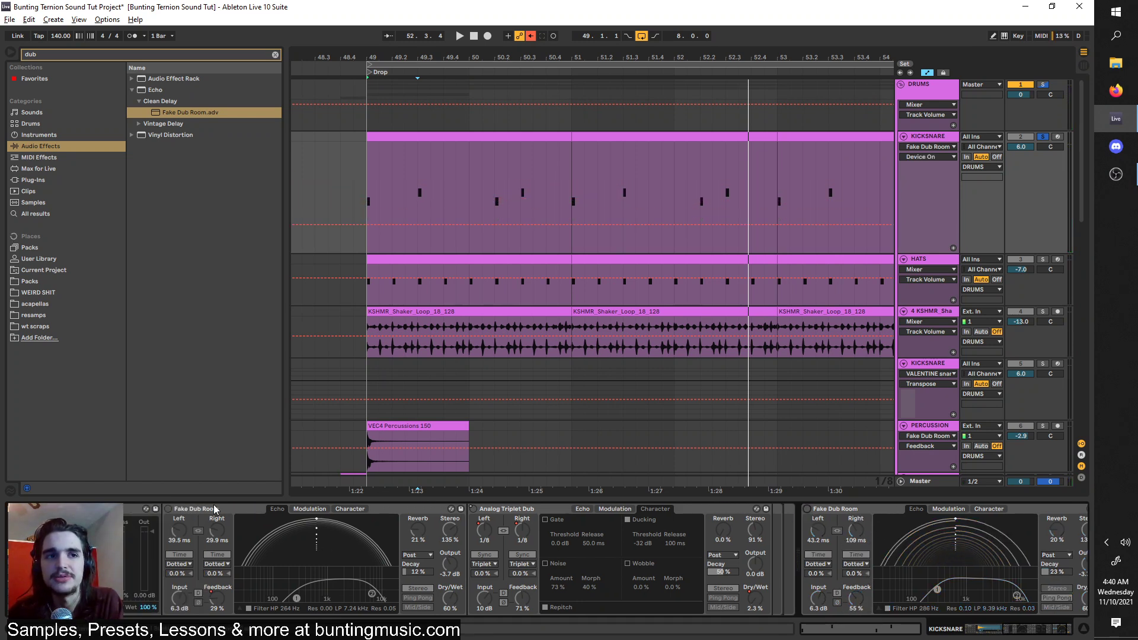
{"action": "left_click", "coordinate": [169, 509]}
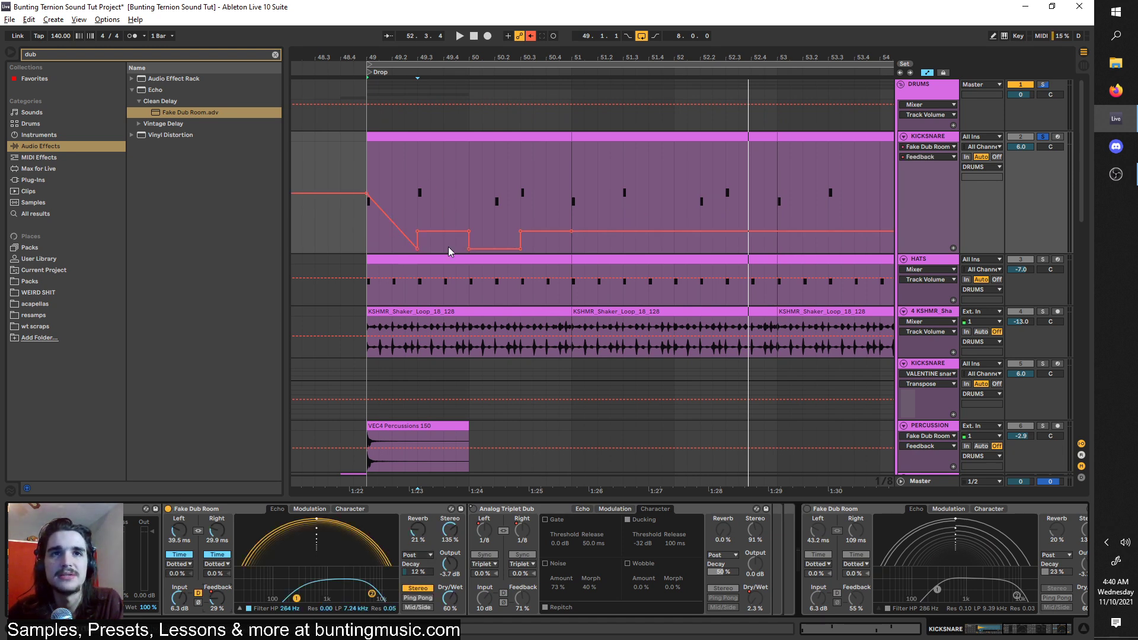
Show the original Fake Dub Room's Feedback automation and play the KICKSNARE track from the first snare of the drop.
{"action": "left_click", "coordinate": [392, 203]}
{"action": "key", "text": "space"}
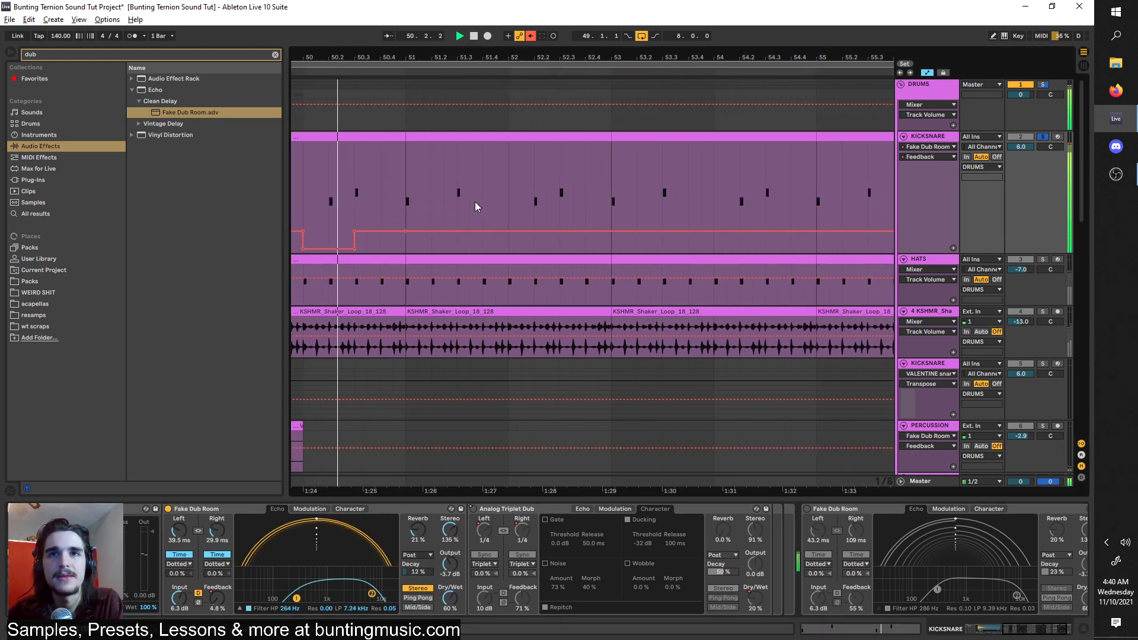
{"action": "scroll", "coordinate": [475, 201], "scroll_direction": "down", "scroll_amount": 3}
{"action": "key", "text": "space"}
{"action": "scroll", "coordinate": [371, 201], "scroll_direction": "up", "scroll_amount": 3}
{"action": "scroll", "coordinate": [371, 201], "scroll_direction": "left", "scroll_amount": 1}
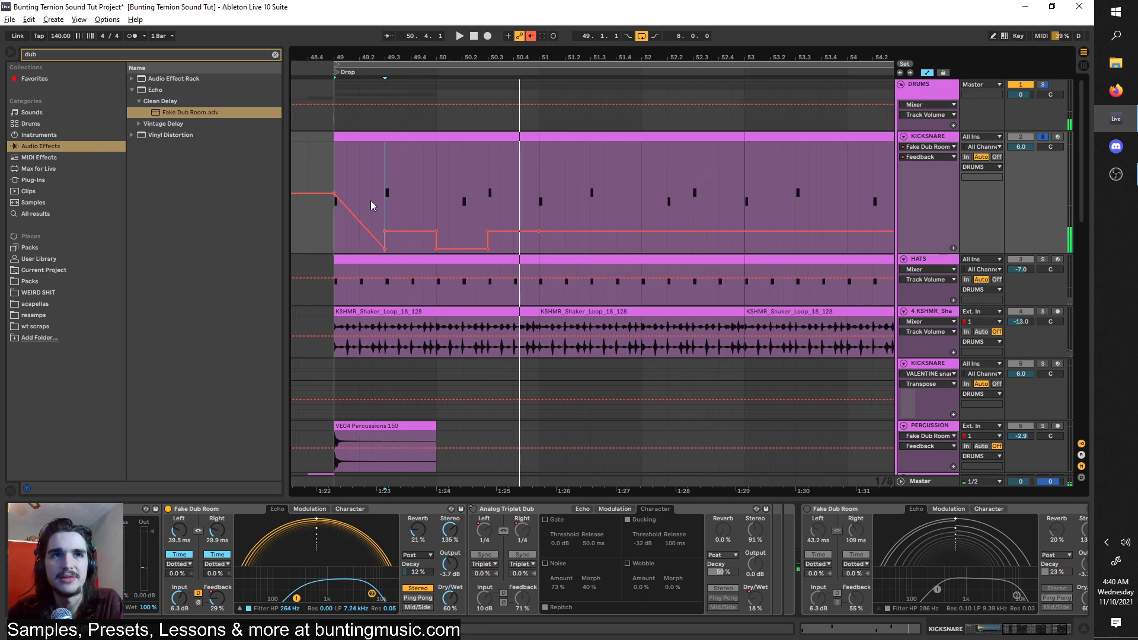
{"action": "scroll", "coordinate": [372, 206], "scroll_direction": "left", "scroll_amount": 1}
{"action": "key", "text": "space"}
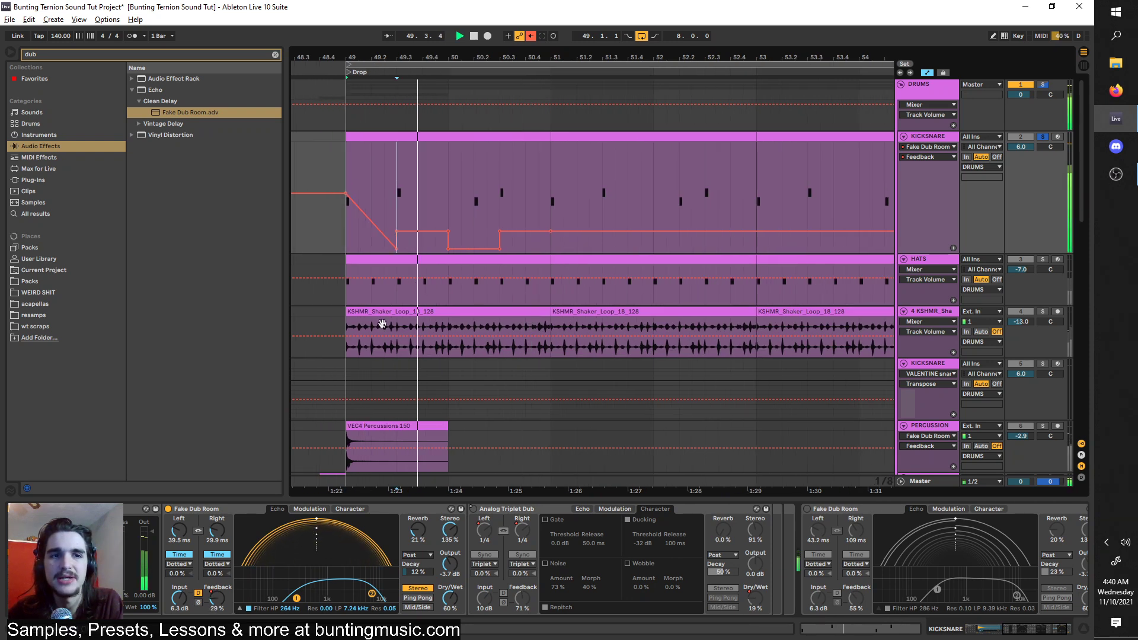
Enable the Analog Triplet Dub on KICKSNARE and show its Dry/Wet automation during playback.
{"action": "left_click", "coordinate": [472, 509]}
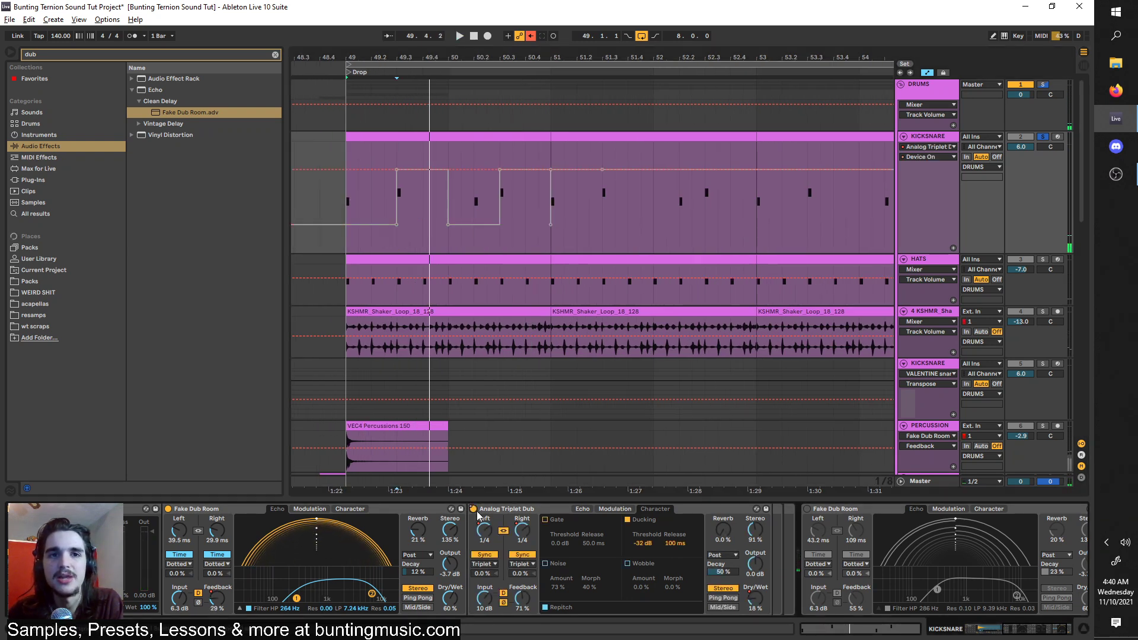
{"action": "left_click", "coordinate": [755, 598]}
{"action": "scroll", "coordinate": [617, 311], "scroll_direction": "right", "scroll_amount": 1}
{"action": "scroll", "coordinate": [617, 311], "scroll_direction": "right", "scroll_amount": 2}
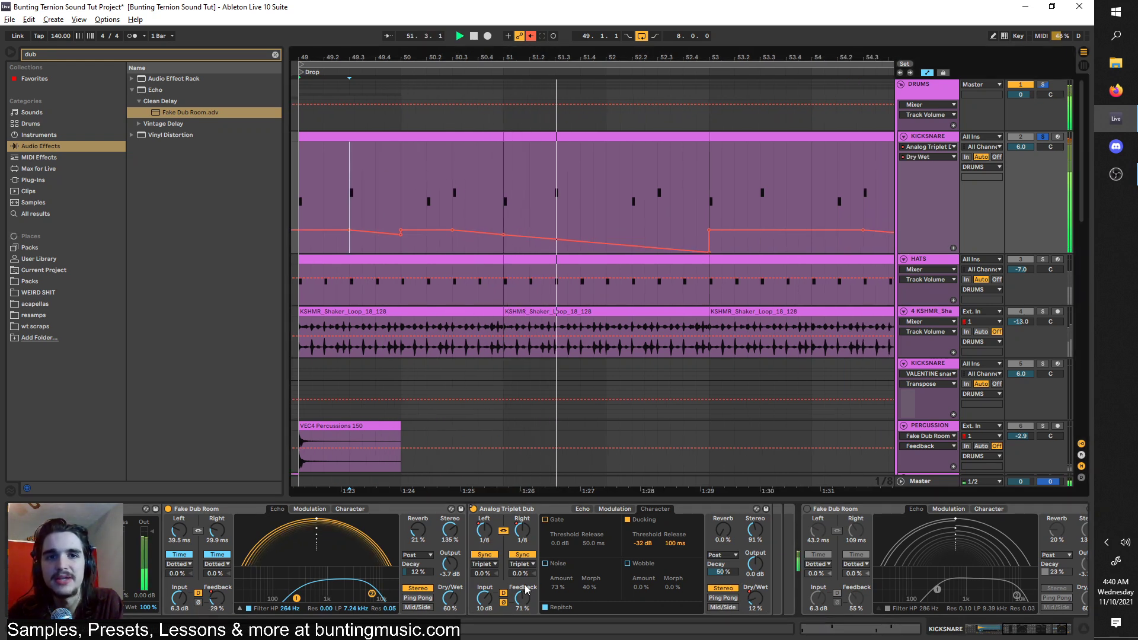
Show the Analog Triplet Dub's L Division automation and play the snares from bar 51.
{"action": "left_click", "coordinate": [522, 530]}
{"action": "key", "text": "space"}
{"action": "left_click", "coordinate": [510, 158]}
{"action": "key", "text": "space"}
{"action": "left_click", "coordinate": [558, 157]}
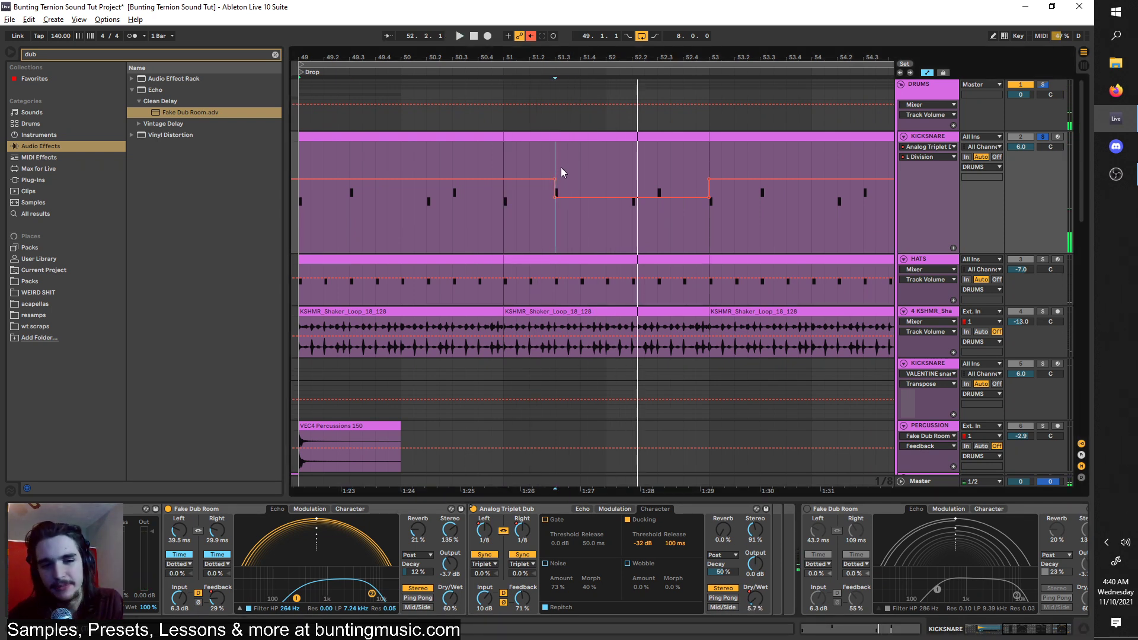
Look over the PERCUSSION track's clip and echo, and return to the first snare on the KICKSNARE track.
{"action": "scroll", "coordinate": [566, 600], "scroll_direction": "left", "scroll_amount": 2}
{"action": "scroll", "coordinate": [389, 381], "scroll_direction": "left", "scroll_amount": 1}
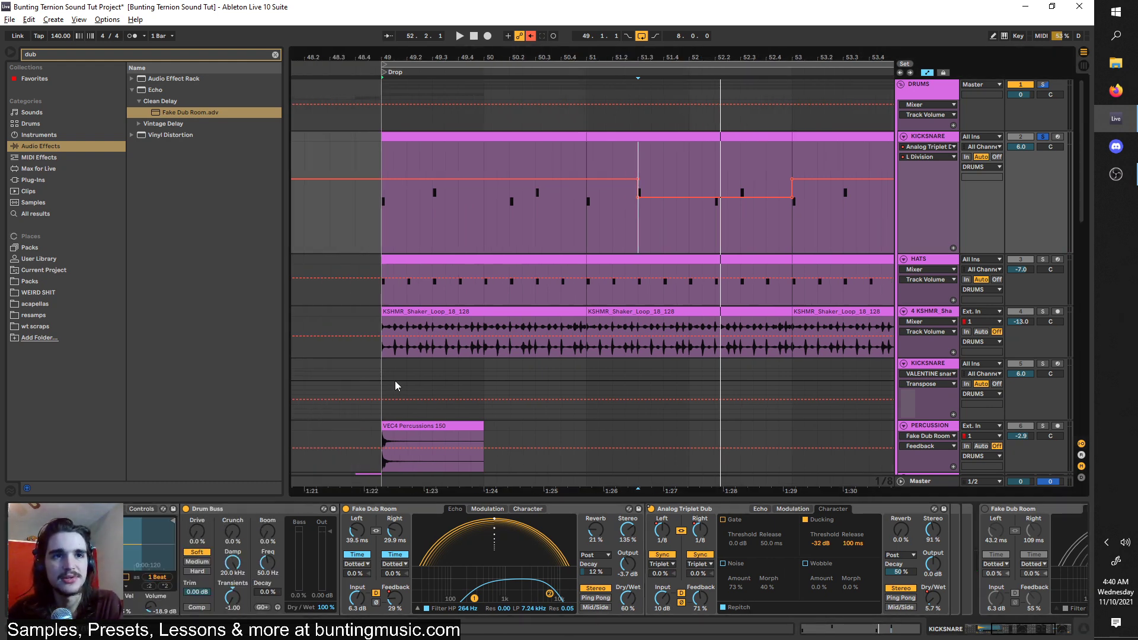
{"action": "scroll", "coordinate": [478, 394], "scroll_direction": "down", "scroll_amount": 5}
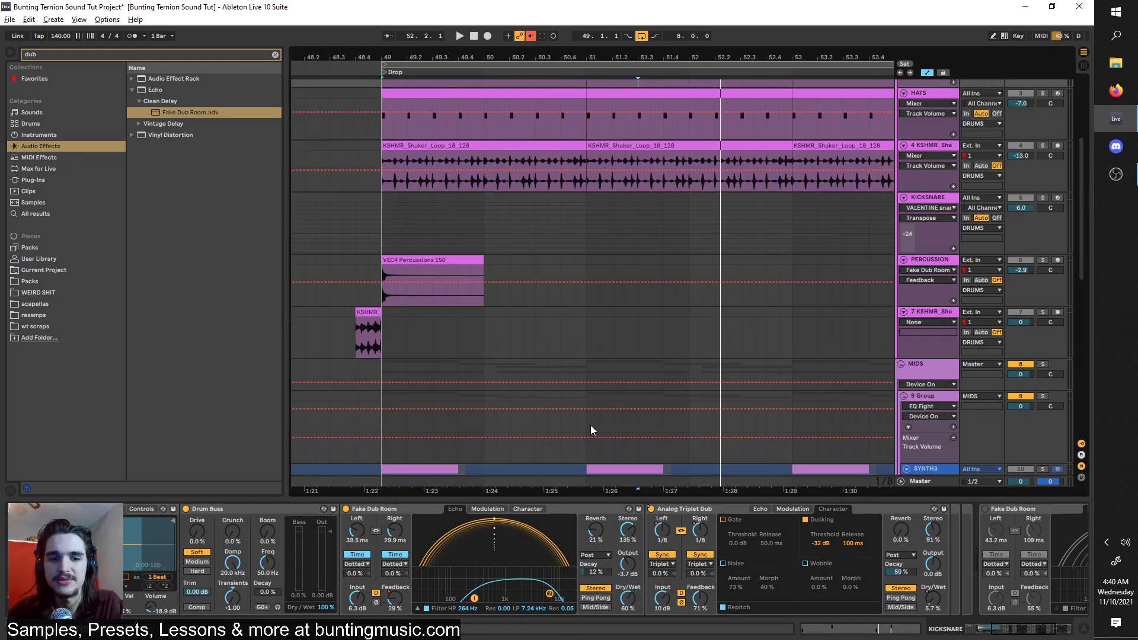
{"action": "scroll", "coordinate": [559, 438], "scroll_direction": "up", "scroll_amount": 1}
{"action": "left_click", "coordinate": [382, 339]}
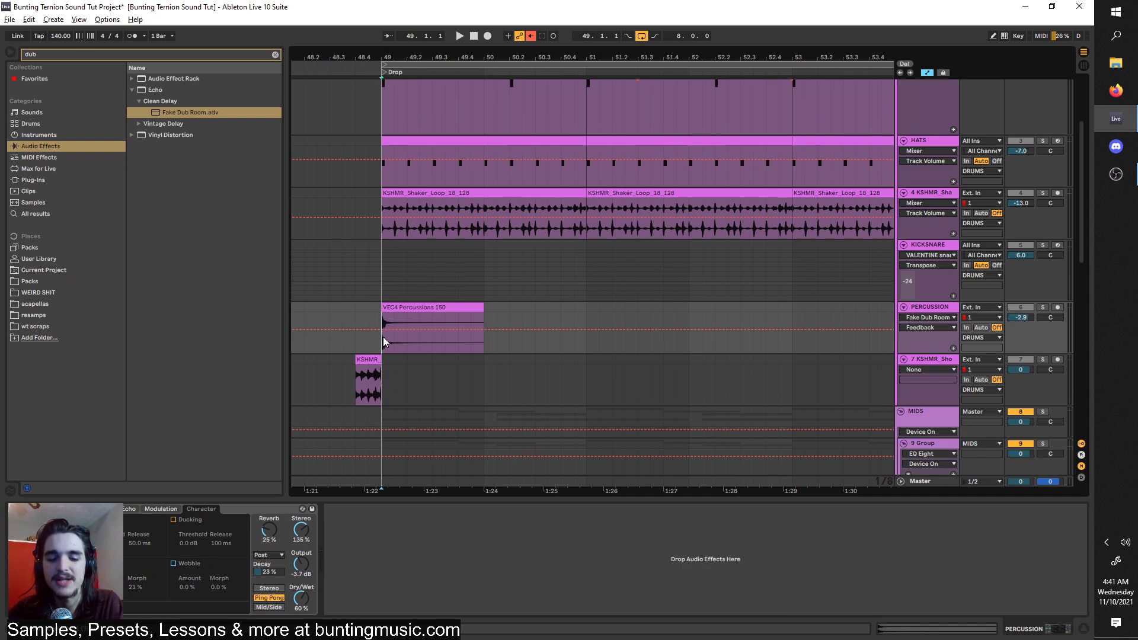
{"action": "scroll", "coordinate": [403, 349], "scroll_direction": "up", "scroll_amount": 3}
{"action": "left_click", "coordinate": [433, 234]}
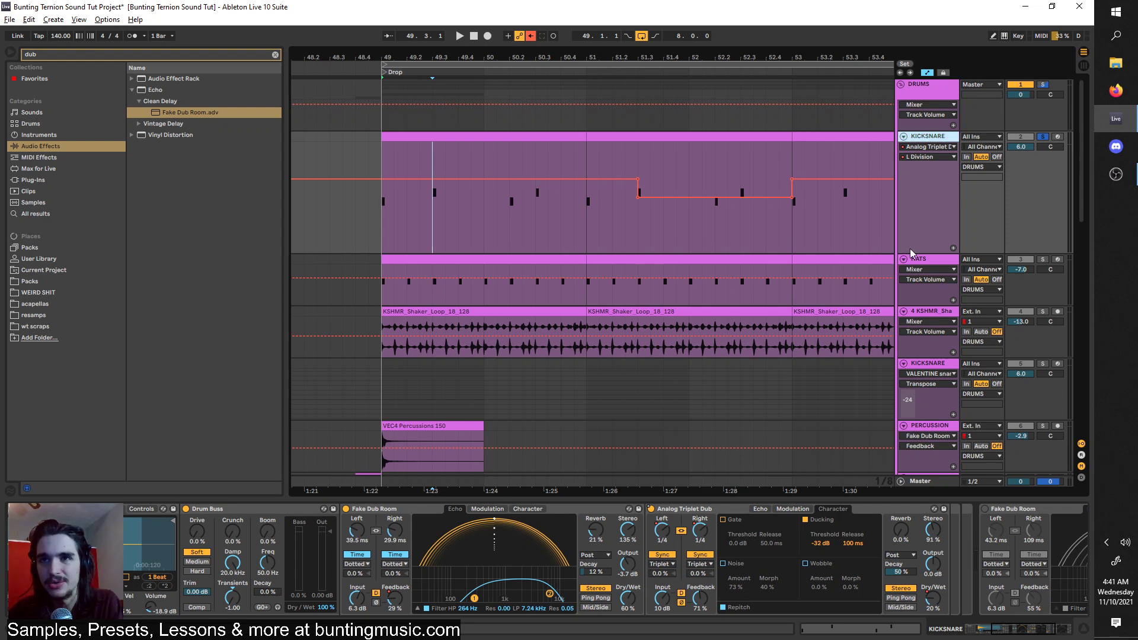
Clear the KICKSNARE solo, select the HATS track and play the whole DRUMS group soloed.
{"action": "left_click", "coordinate": [943, 260]}
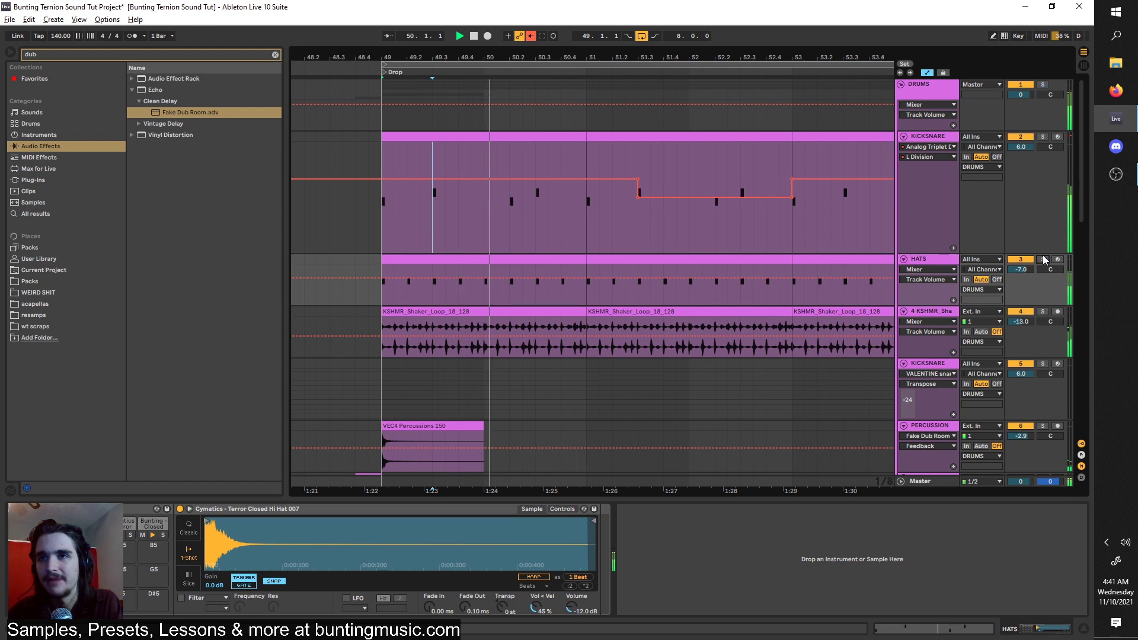
{"action": "left_click", "coordinate": [1043, 84]}
{"action": "left_click", "coordinate": [1043, 84]}
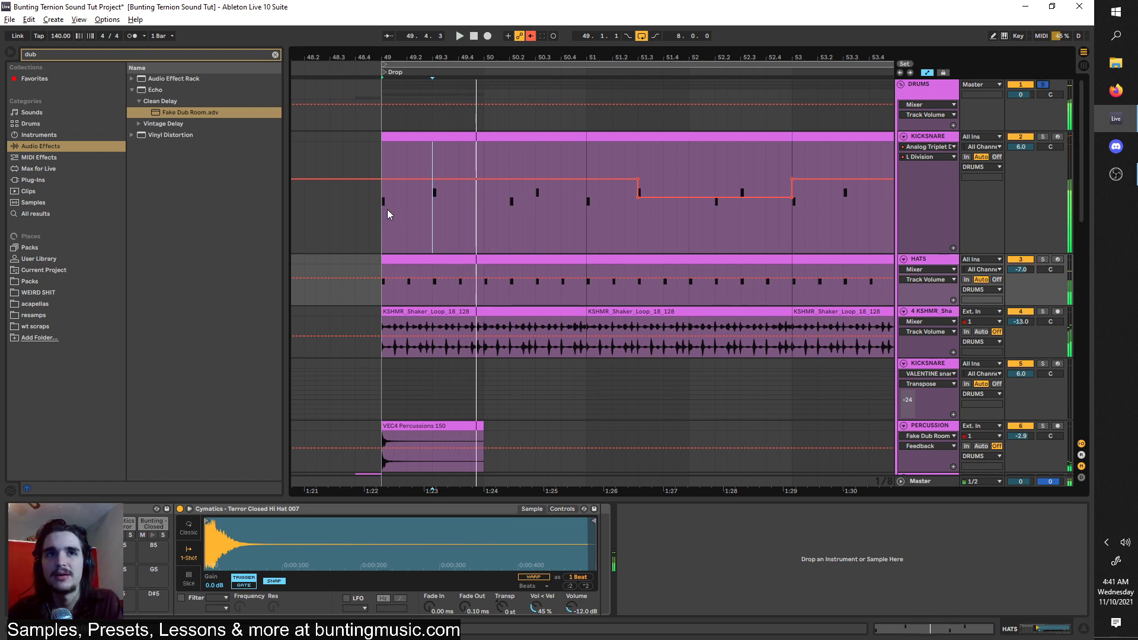
{"action": "key", "text": "space"}
Solo the HATS track and play its first clip from the start of the drop.
{"action": "left_click", "coordinate": [462, 231]}
{"action": "left_click", "coordinate": [1042, 259]}
{"action": "key", "text": "space"}
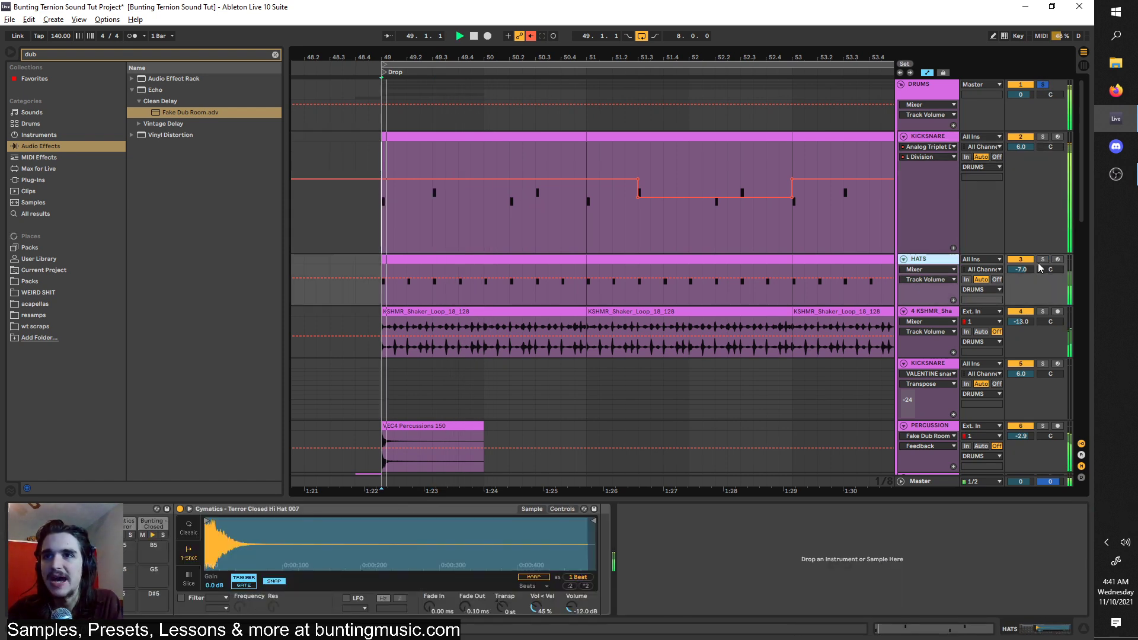
{"action": "double_click", "coordinate": [519, 259]}
{"action": "left_click", "coordinate": [940, 265]}
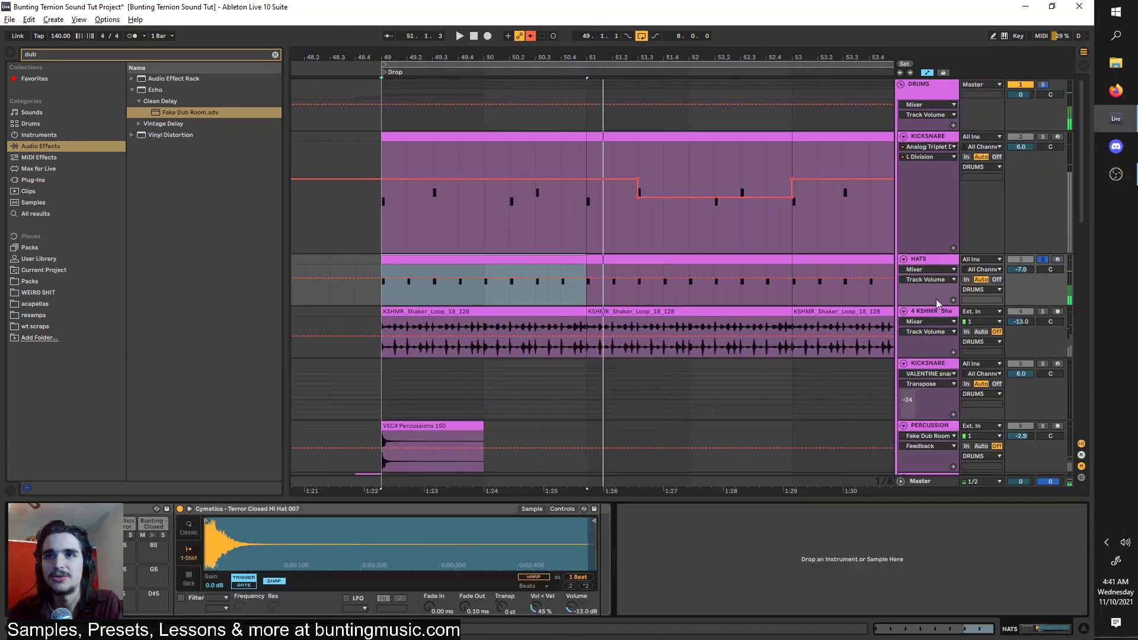
Solo the KSHMR_Shaker_Loop_18_128 track and play it from the start of the drop.
{"action": "left_click", "coordinate": [925, 316]}
{"action": "left_click", "coordinate": [1042, 311]}
{"action": "key", "text": "space"}
{"action": "key", "text": "space"}
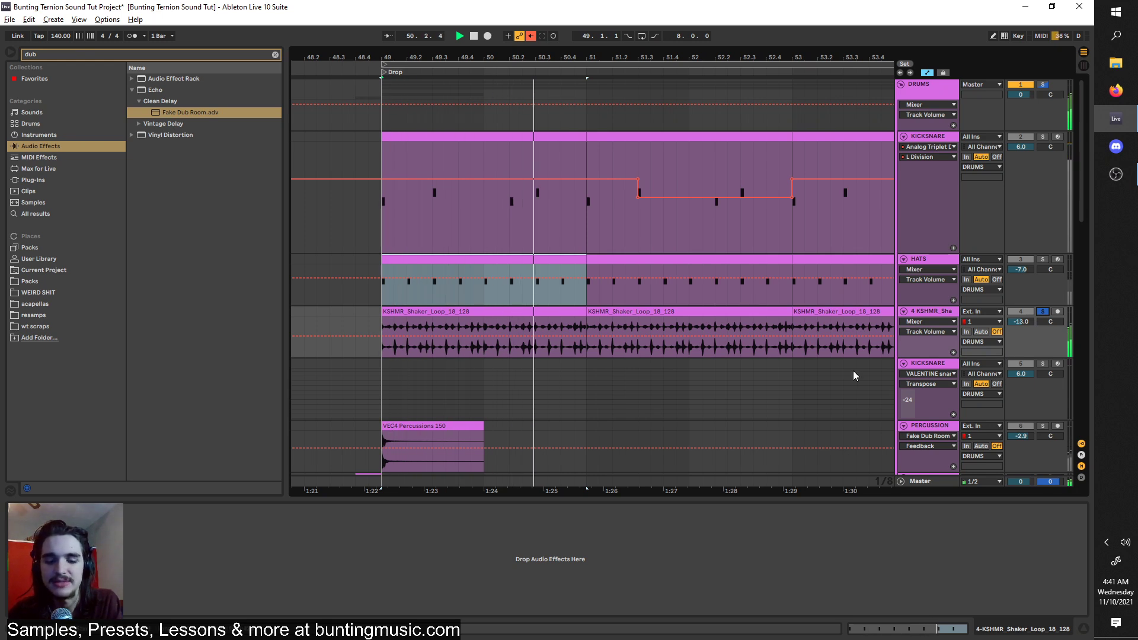
Turn the arrangement loop back on and play the whole DRUMS group with the shaker's solo cleared.
{"action": "key", "text": "ctrl+l"}
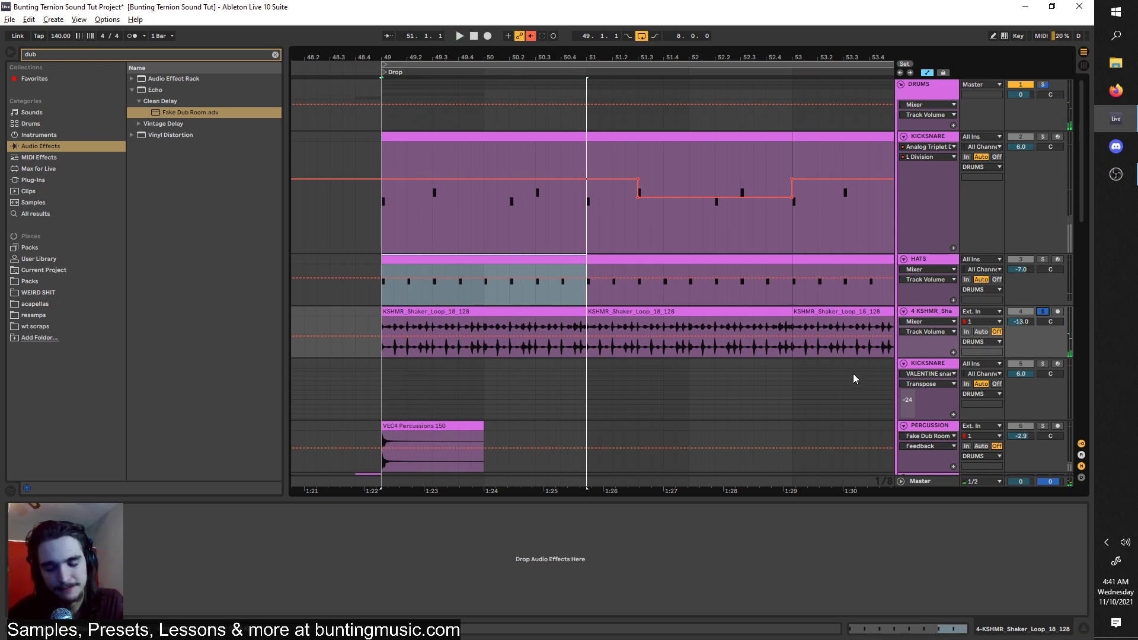
{"action": "key", "text": "space"}
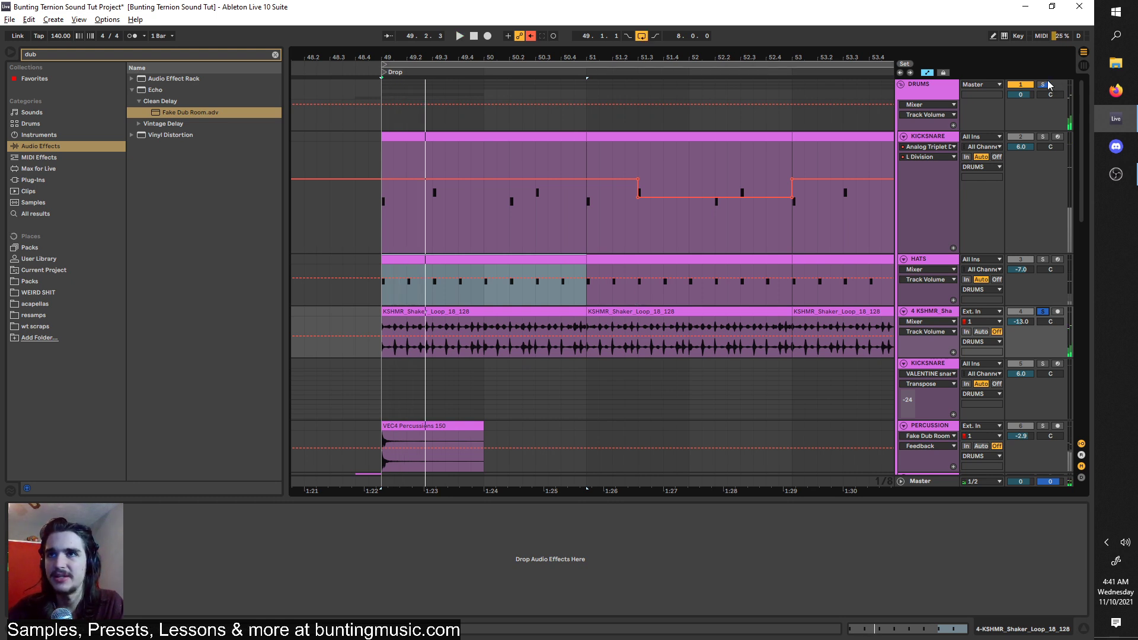
{"action": "left_click", "coordinate": [1043, 84]}
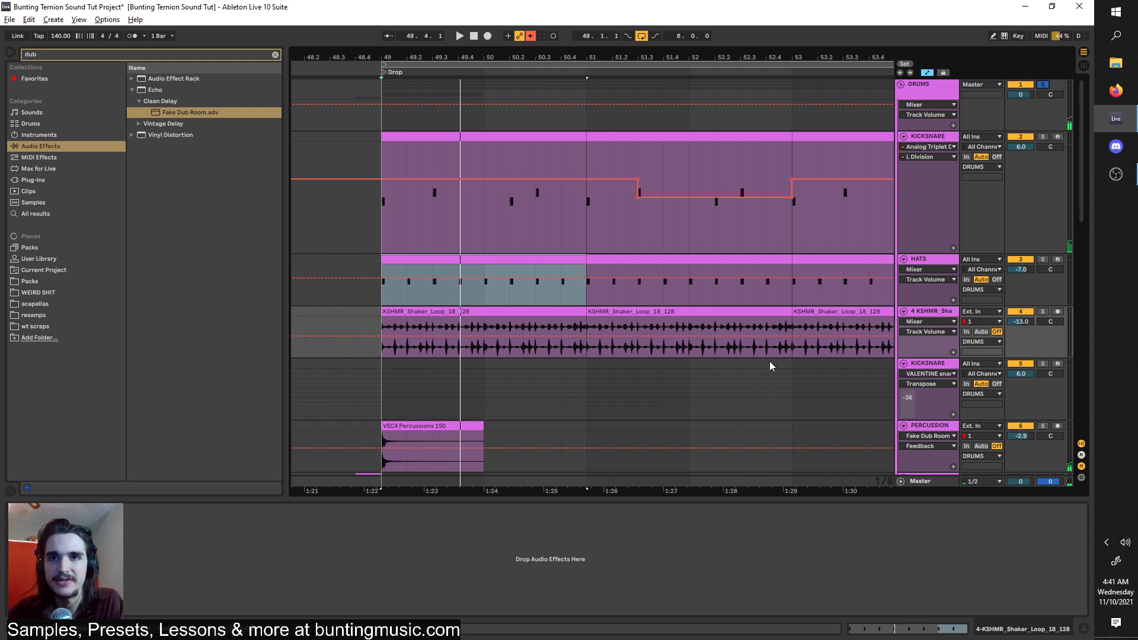
Solo the PERCUSSION track and play the VEC4 Percussions 150 clip from the start of the drop.
{"action": "scroll", "coordinate": [423, 297], "scroll_direction": "down", "scroll_amount": 5}
{"action": "left_click", "coordinate": [382, 327]}
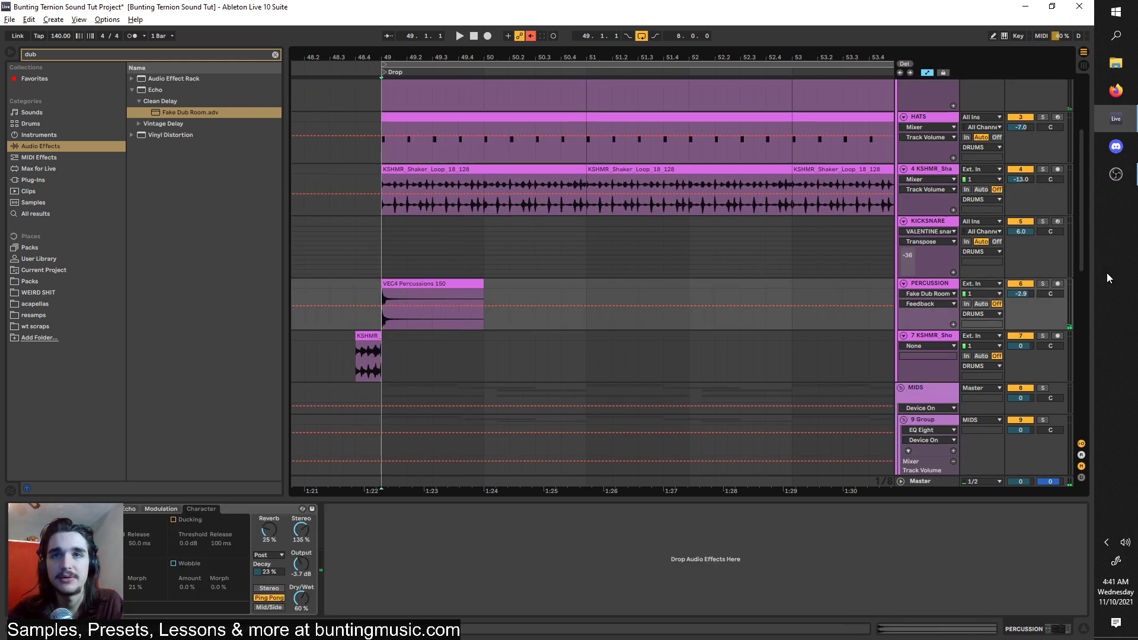
{"action": "key", "text": "space"}
{"action": "left_click", "coordinate": [1047, 283]}
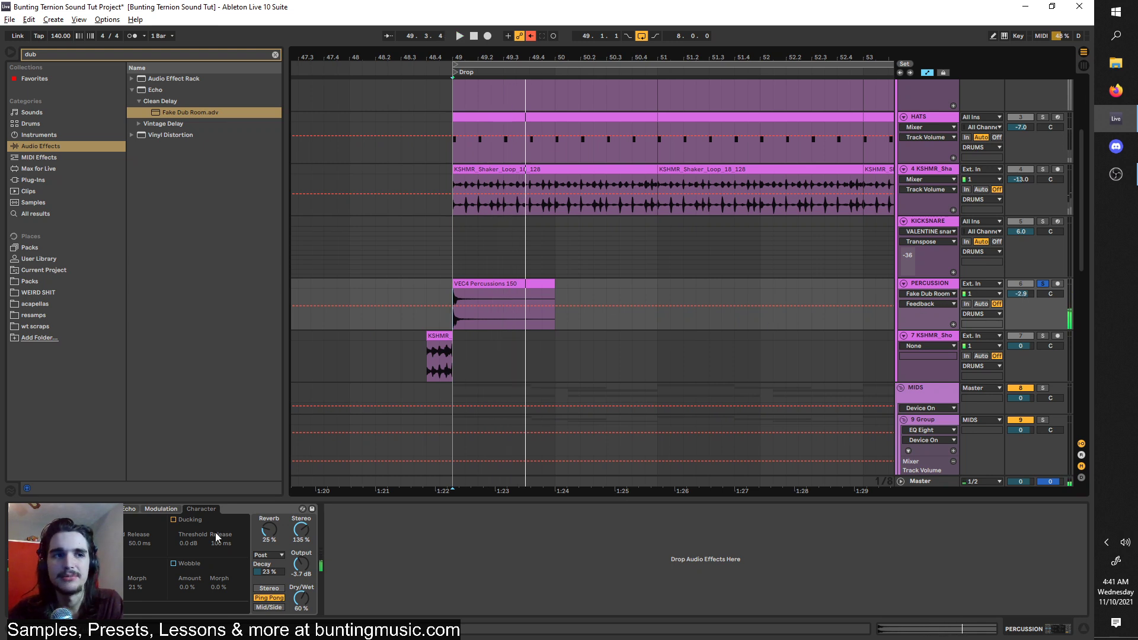
Show the main echo view of the PERCUSSION track's Fake Dub Room and replay its percussion hit.
{"action": "left_click", "coordinate": [129, 508]}
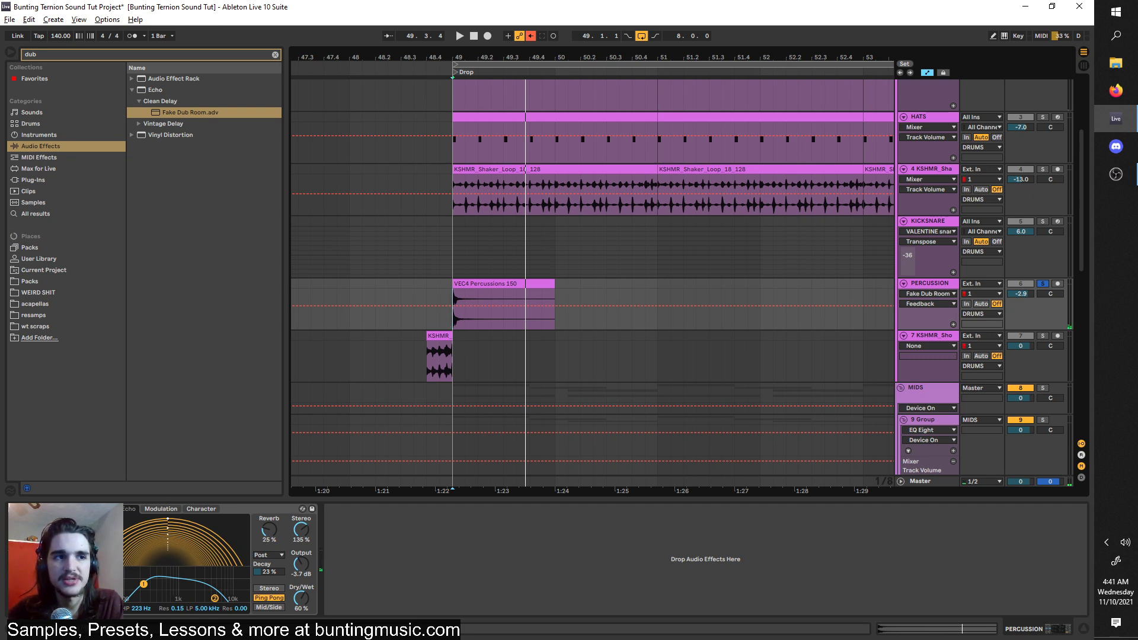
{"action": "left_click", "coordinate": [446, 293]}
{"action": "key", "text": "space"}
{"action": "key", "text": "space"}
{"action": "scroll", "coordinate": [466, 313], "scroll_direction": "up", "scroll_amount": 3}
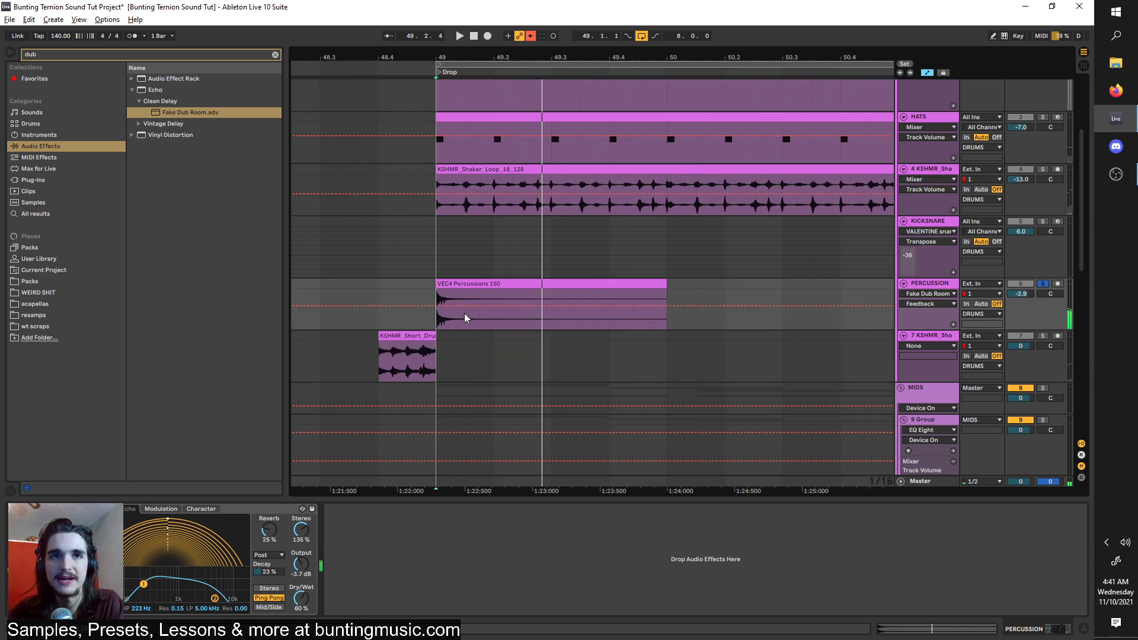
{"action": "scroll", "coordinate": [425, 297], "scroll_direction": "down", "scroll_amount": 2}
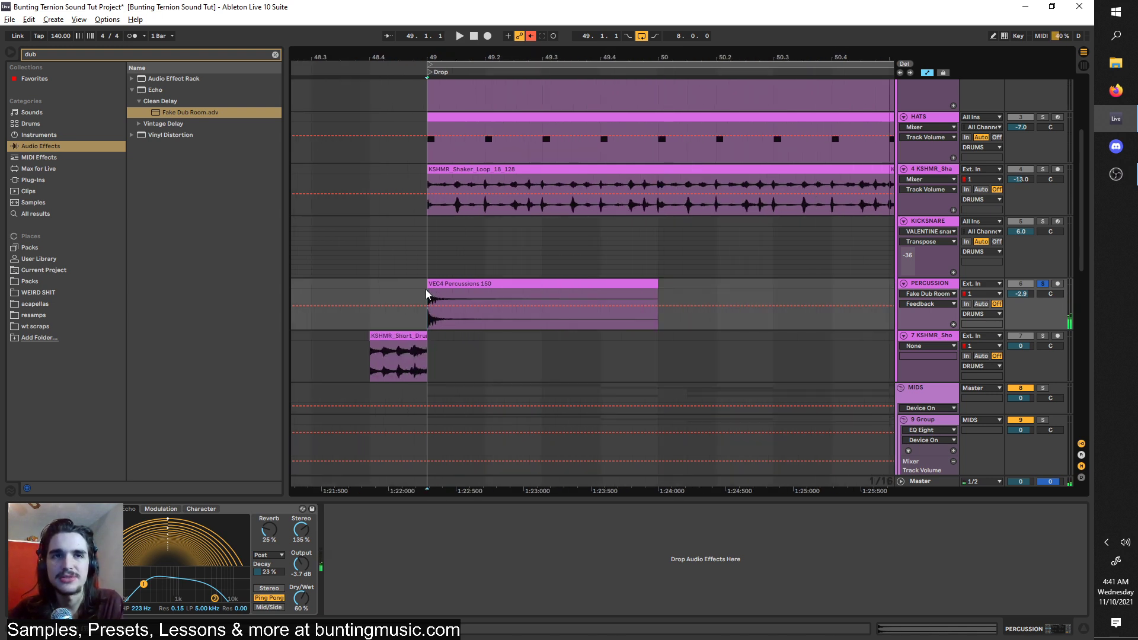
Solo the second KICKSNARE track and play its short clip before the drop at bar 47.
{"action": "left_click", "coordinate": [373, 358]}
{"action": "scroll", "coordinate": [373, 353], "scroll_direction": "down", "scroll_amount": 4}
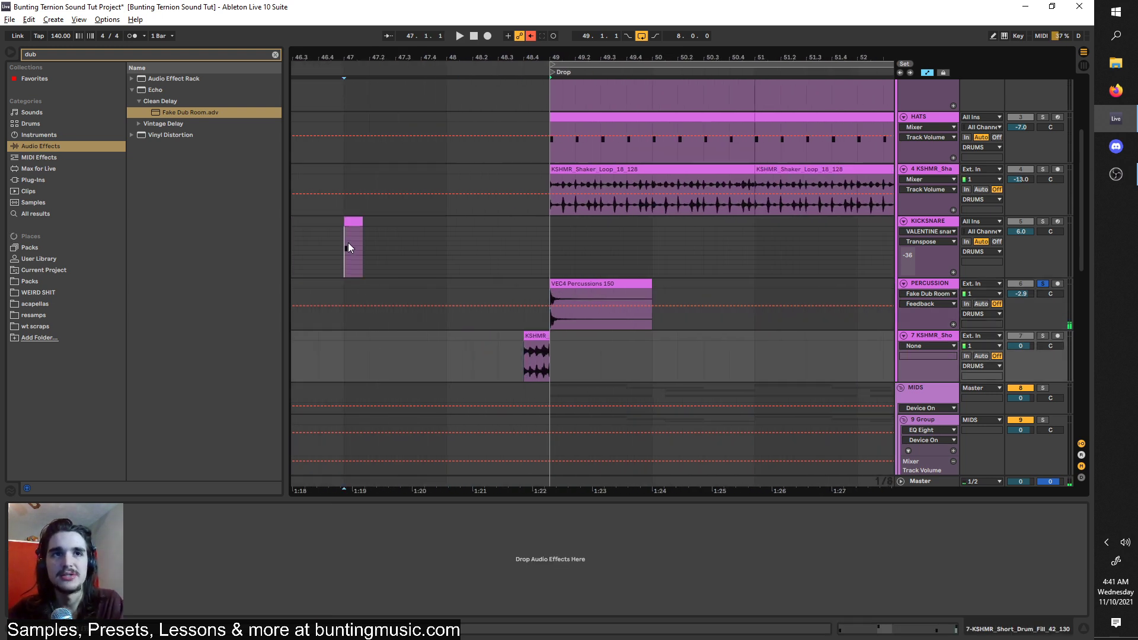
{"action": "left_click", "coordinate": [348, 243]}
{"action": "left_click", "coordinate": [1041, 222]}
{"action": "key", "text": "space"}
{"action": "left_click", "coordinate": [932, 222]}
{"action": "key", "text": "space"}
Show the L Time automation of the second KICKSNARE track's Fake Dub Room and replay the rim snare.
{"action": "scroll", "coordinate": [859, 552], "scroll_direction": "down", "scroll_amount": 4}
{"action": "left_click", "coordinate": [713, 532]}
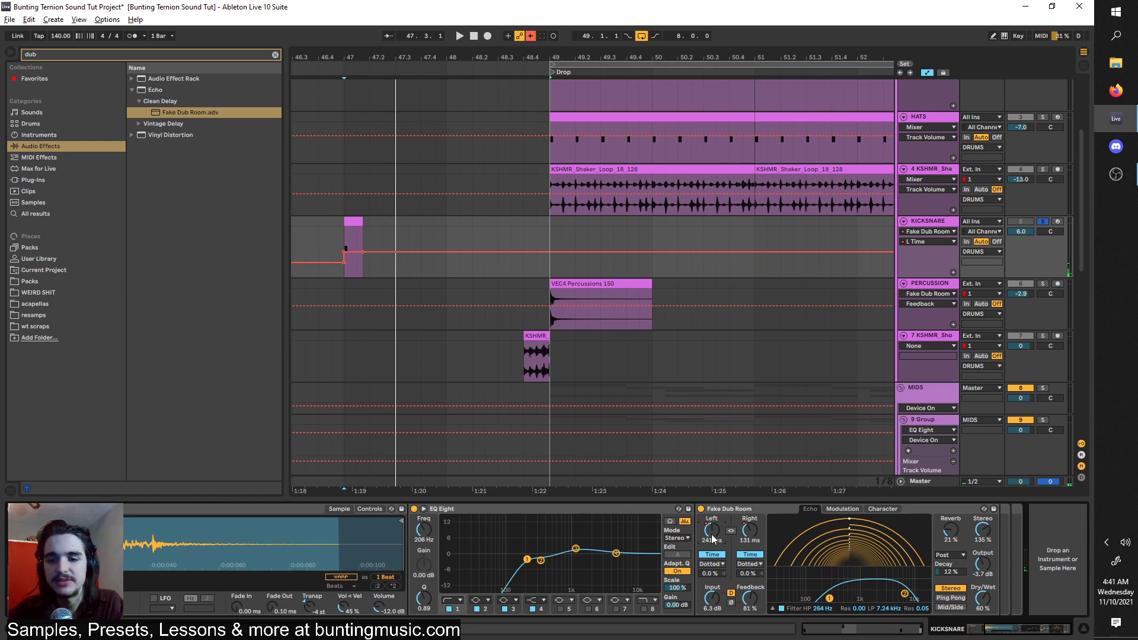
{"action": "scroll", "coordinate": [464, 548], "scroll_direction": "up", "scroll_amount": 4}
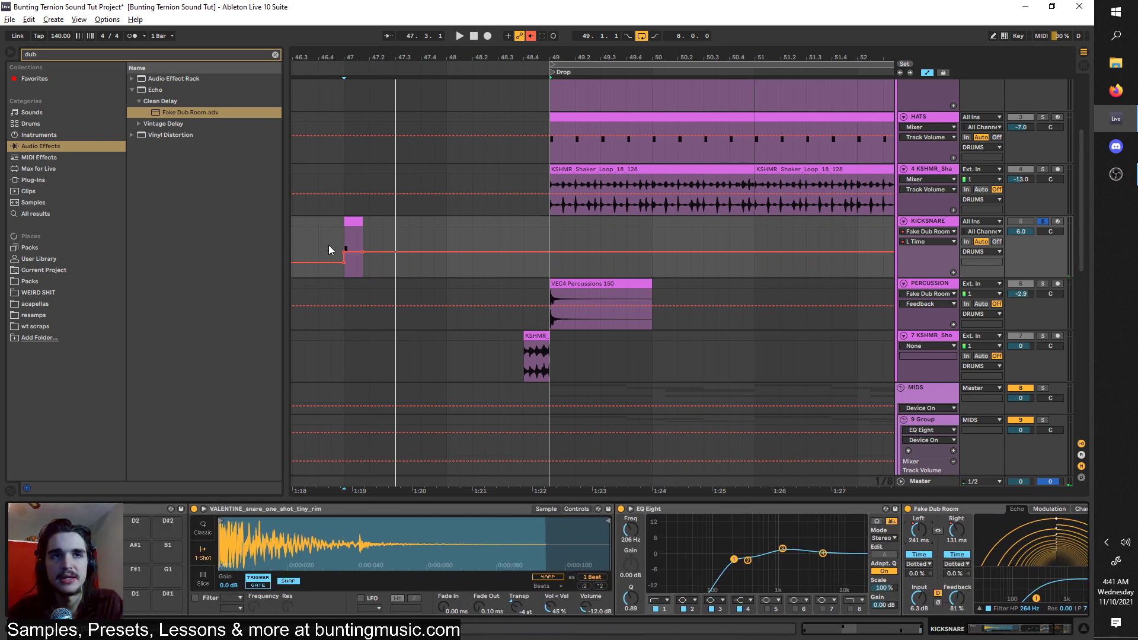
{"action": "key", "text": "space"}
Solo the KSHMR_Short_Drum_Fill_42_130 track and play the fill leading into the drop.
{"action": "left_click", "coordinate": [524, 273]}
{"action": "key", "text": "space"}
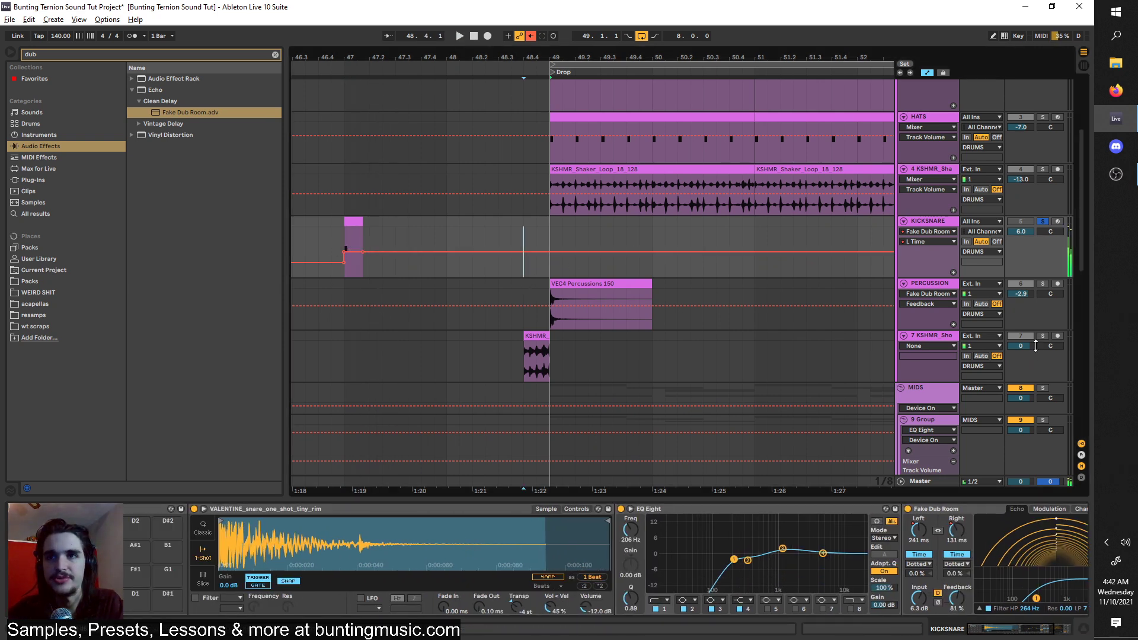
{"action": "key", "text": "space"}
{"action": "left_click", "coordinate": [930, 333]}
{"action": "scroll", "coordinate": [549, 358], "scroll_direction": "up", "scroll_amount": 3}
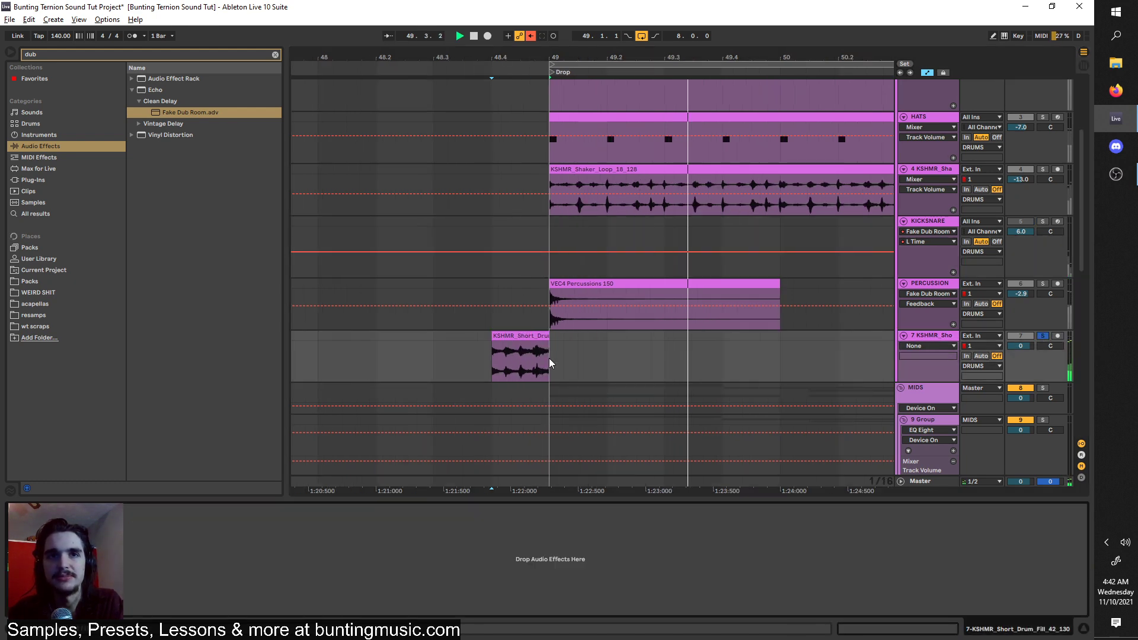
{"action": "scroll", "coordinate": [531, 372], "scroll_direction": "up", "scroll_amount": 3}
{"action": "scroll", "coordinate": [362, 380], "scroll_direction": "down", "scroll_amount": 3}
{"action": "key", "text": "space"}
{"action": "key", "text": "space"}
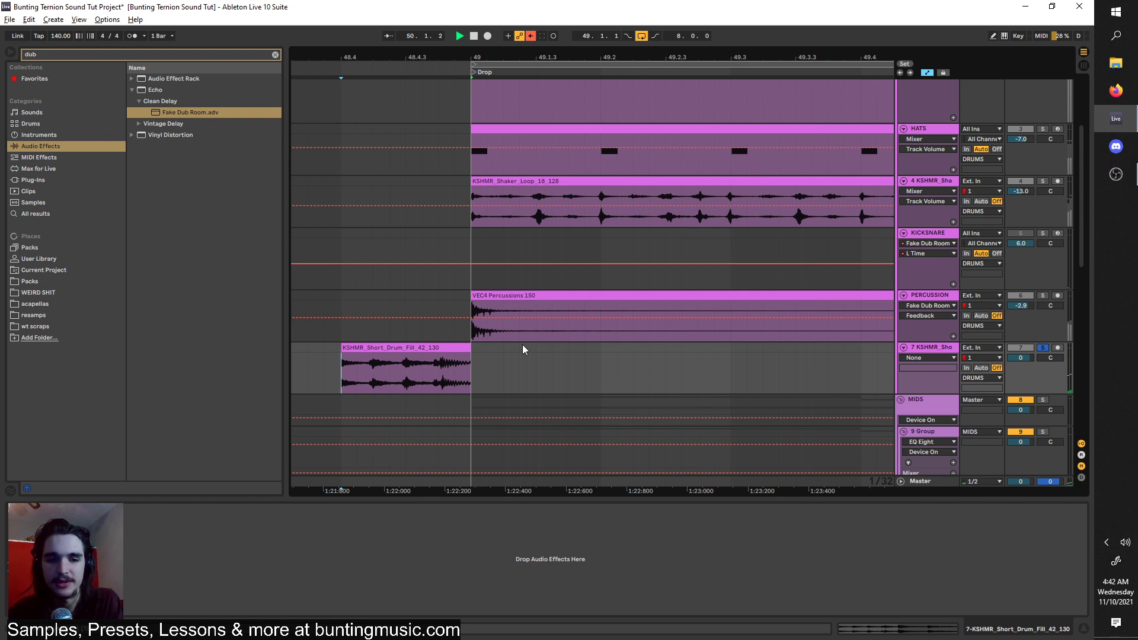
Stop playback and place the insert marker at the start of the short drum fill.
{"action": "scroll", "coordinate": [518, 344], "scroll_direction": "down", "scroll_amount": 3}
{"action": "left_click", "coordinate": [501, 335]}
{"action": "key", "text": "space"}
{"action": "left_click", "coordinate": [426, 379]}
{"action": "left_click", "coordinate": [439, 378]}
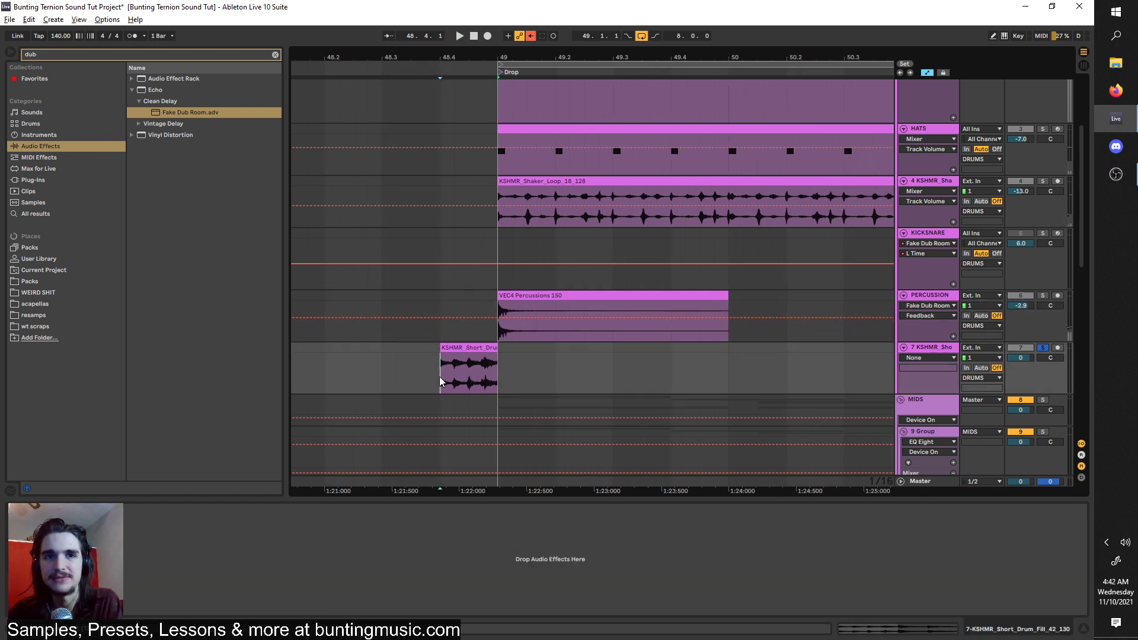
Clear the drum fill track's solo and bring the MIDS group's SYNTH3 tracks into view.
{"action": "scroll", "coordinate": [440, 382], "scroll_direction": "down", "scroll_amount": 2}
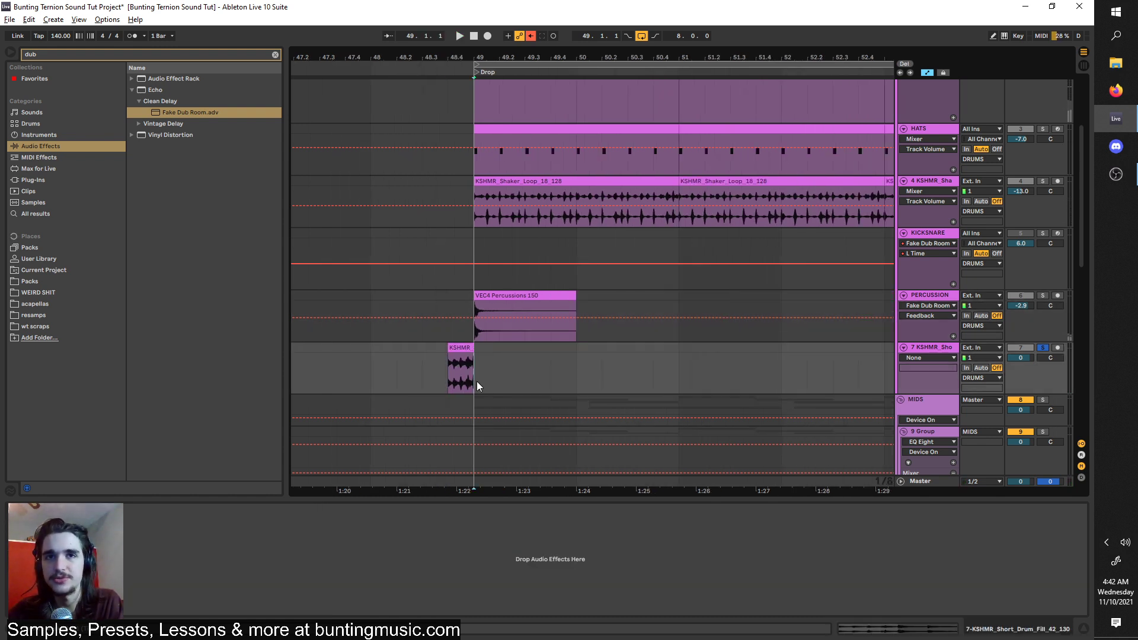
{"action": "scroll", "coordinate": [477, 382], "scroll_direction": "down", "scroll_amount": 2}
{"action": "scroll", "coordinate": [645, 399], "scroll_direction": "up", "scroll_amount": 3}
{"action": "scroll", "coordinate": [668, 419], "scroll_direction": "down", "scroll_amount": 4}
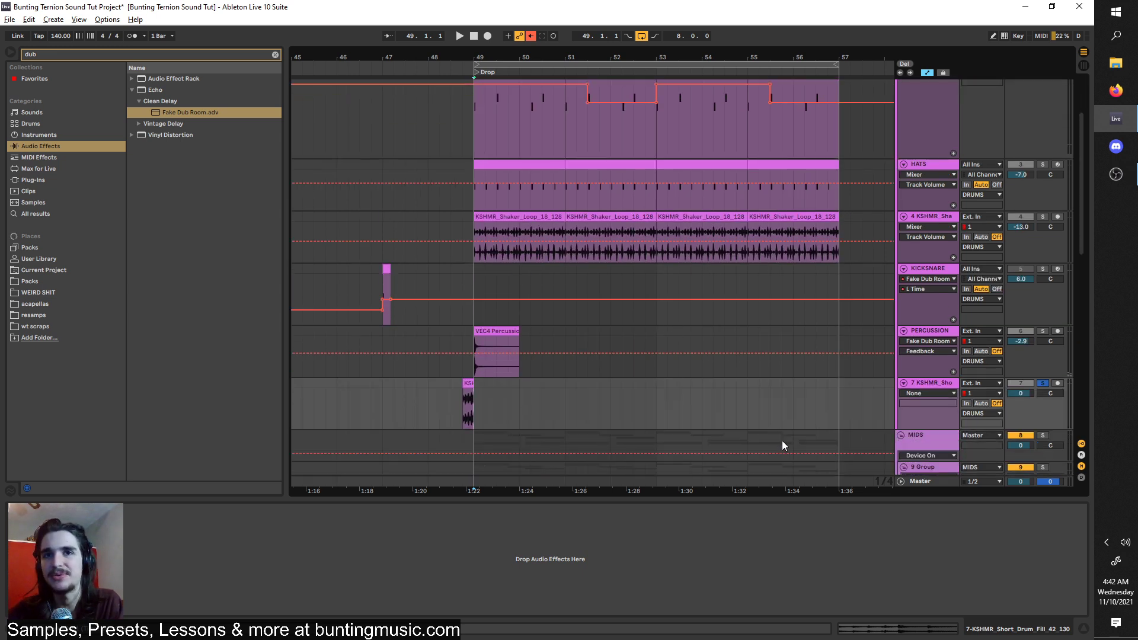
{"action": "scroll", "coordinate": [916, 393], "scroll_direction": "down", "scroll_amount": 4}
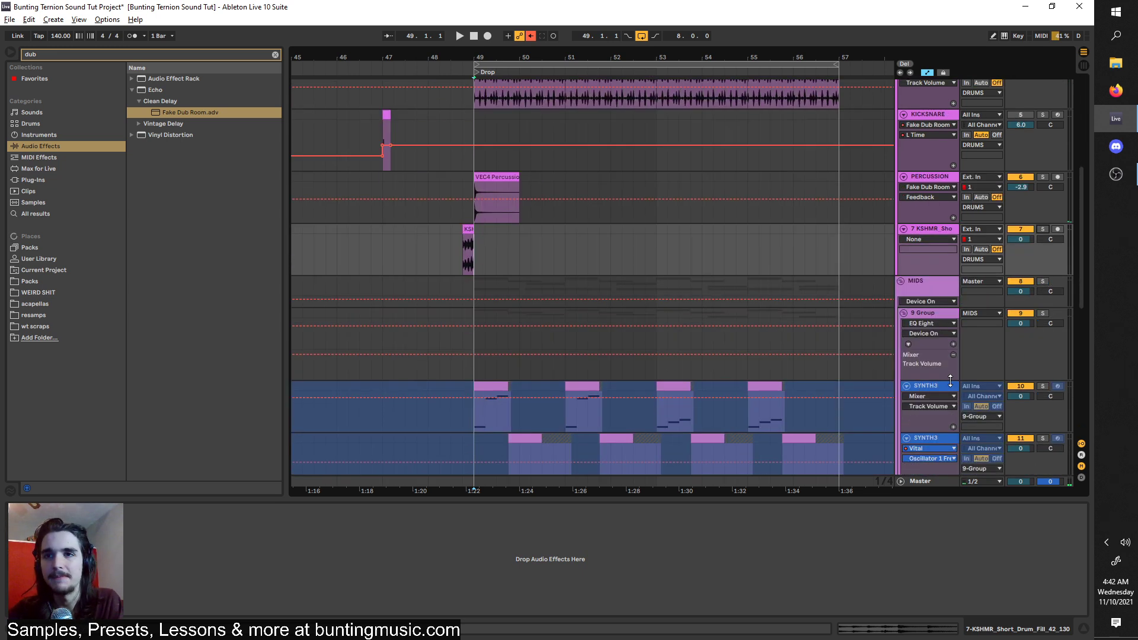
Solo the MIDS group and play the drop while looking over its synth tracks.
{"action": "left_click", "coordinate": [1043, 211]}
{"action": "left_click", "coordinate": [916, 208]}
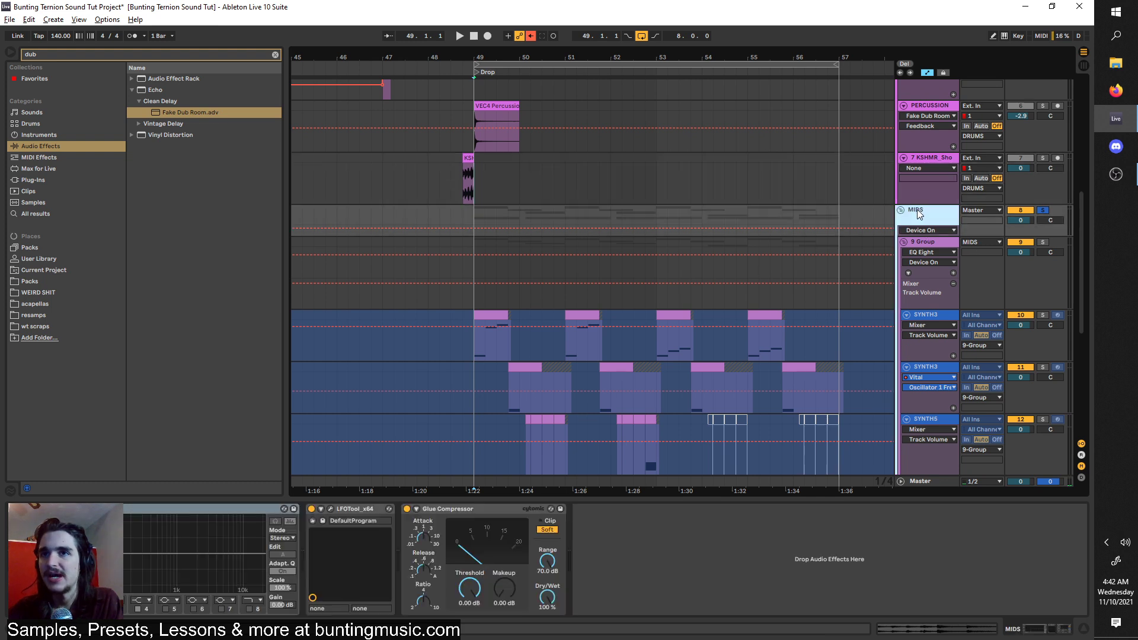
{"action": "scroll", "coordinate": [919, 328], "scroll_direction": "down", "scroll_amount": 2}
{"action": "key", "text": "space"}
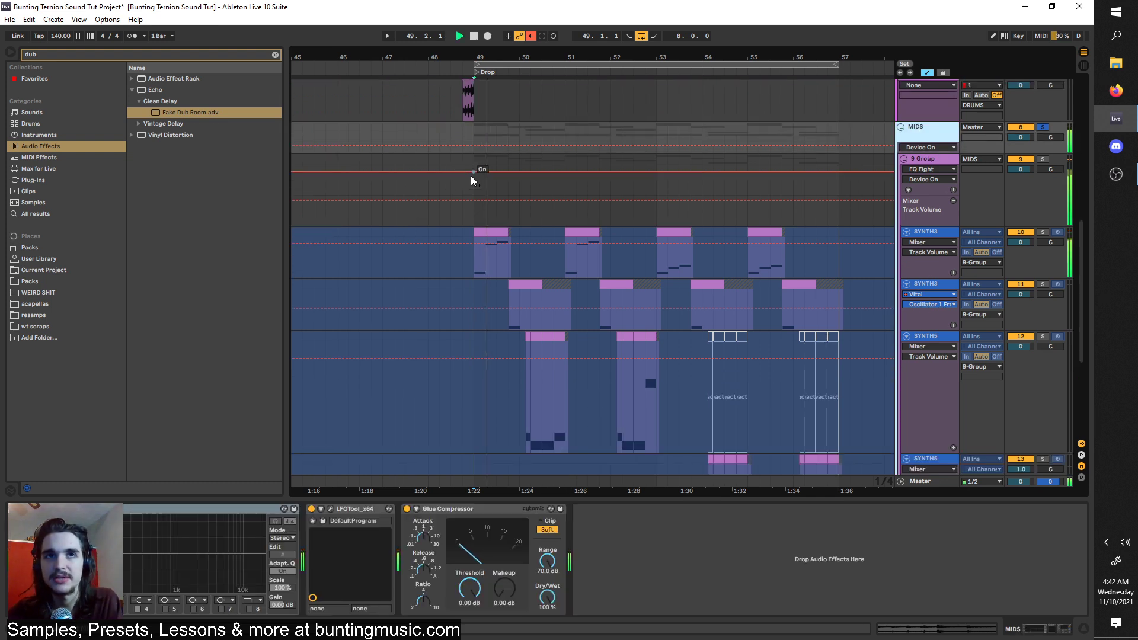
{"action": "left_click", "coordinate": [478, 154]}
{"action": "scroll", "coordinate": [508, 335], "scroll_direction": "down", "scroll_amount": 3}
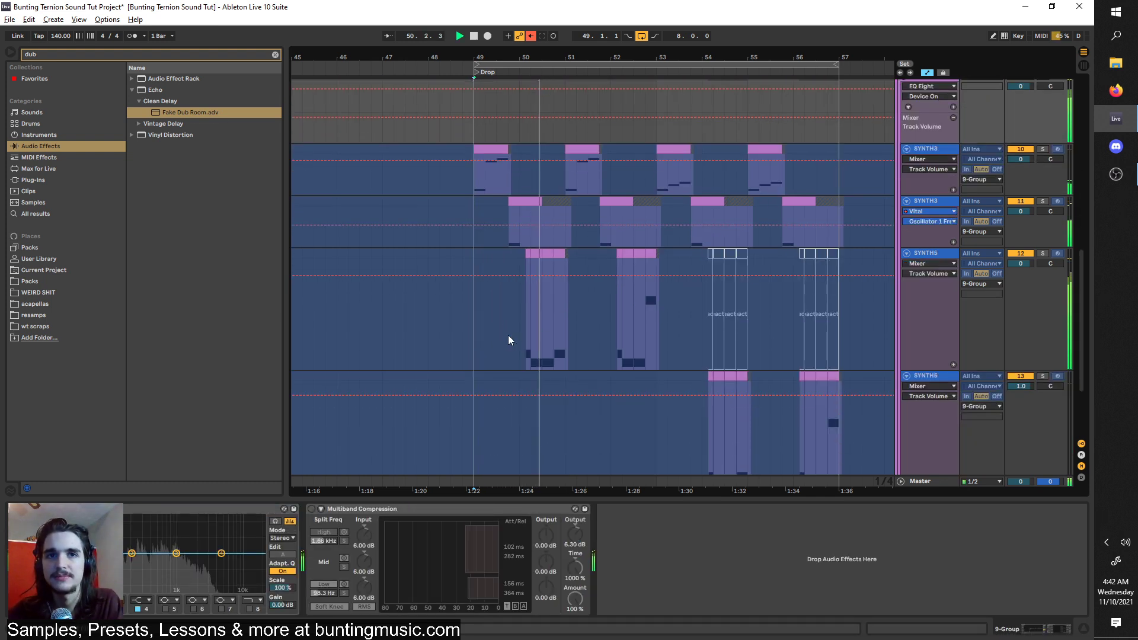
{"action": "scroll", "coordinate": [462, 330], "scroll_direction": "up", "scroll_amount": 3}
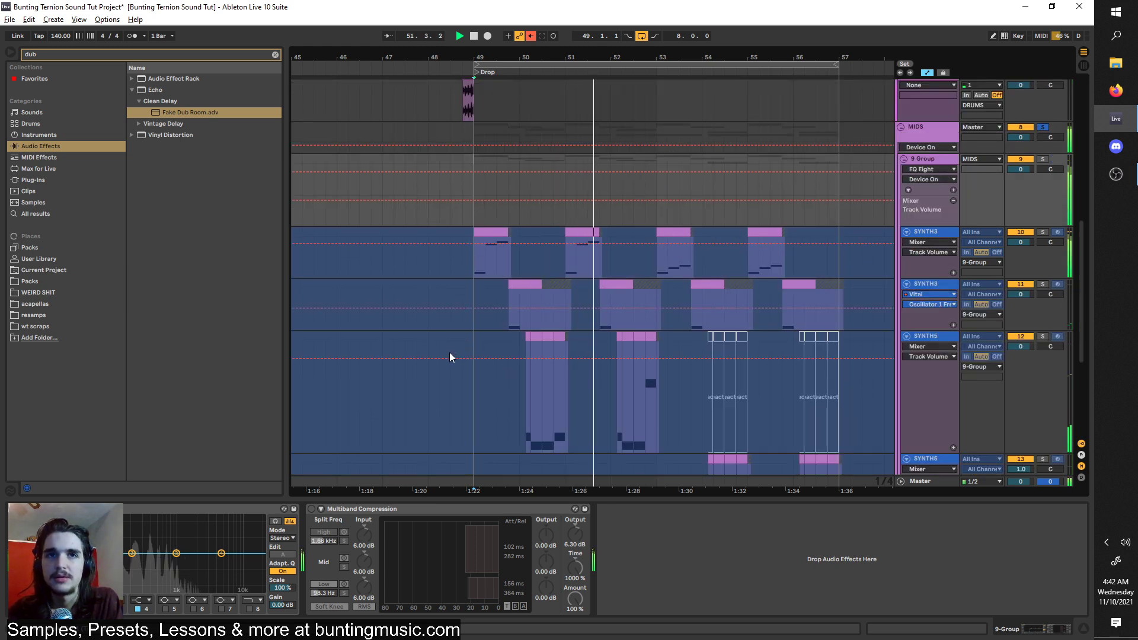
{"action": "scroll", "coordinate": [457, 343], "scroll_direction": "up", "scroll_amount": 3}
Solo the first SYNTH3 track, unfreeze it and set the playback start at the beginning of its first clip.
{"action": "left_click", "coordinate": [1043, 233]}
{"action": "right_click", "coordinate": [946, 234]}
{"action": "left_click", "coordinate": [965, 308]}
{"action": "left_click", "coordinate": [428, 255]}
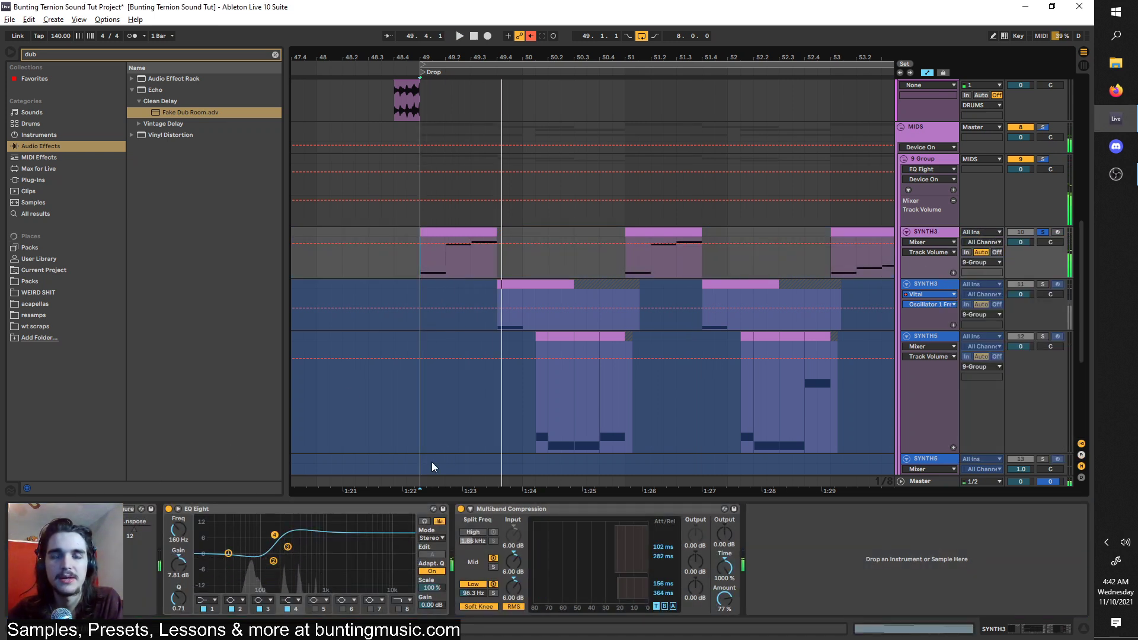
Bypass the Multiband Compression and EQ Eight on the first SYNTH3 track and play the dry synth.
{"action": "left_click", "coordinate": [460, 508]}
{"action": "left_click", "coordinate": [168, 509]}
{"action": "key", "text": "space"}
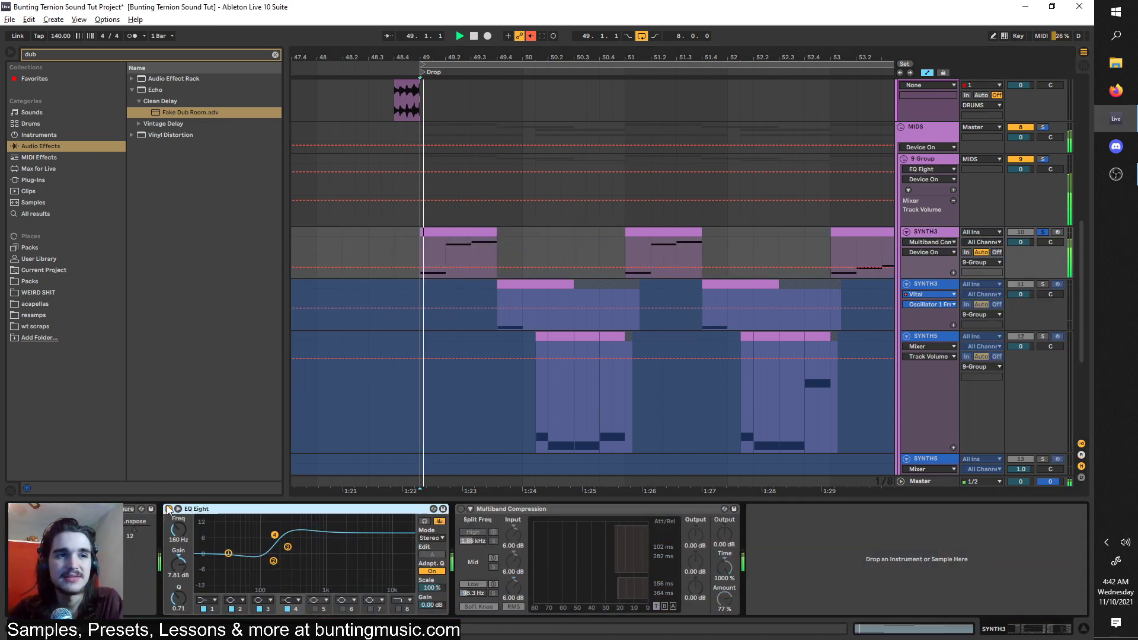
{"action": "key", "text": "space"}
{"action": "key", "text": "space"}
{"action": "key", "text": "space"}
{"action": "left_click", "coordinate": [168, 508]}
Open the SYNTH3 track's Vital patch and examine its effects and voice settings.
{"action": "left_click", "coordinate": [141, 509]}
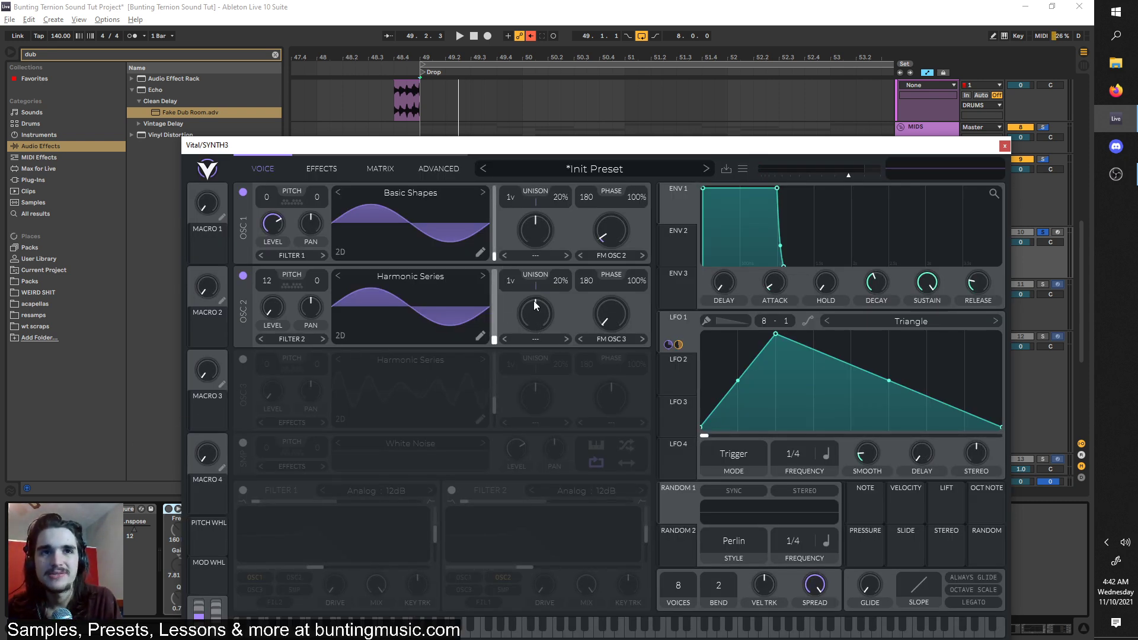
{"action": "left_click", "coordinate": [320, 168]}
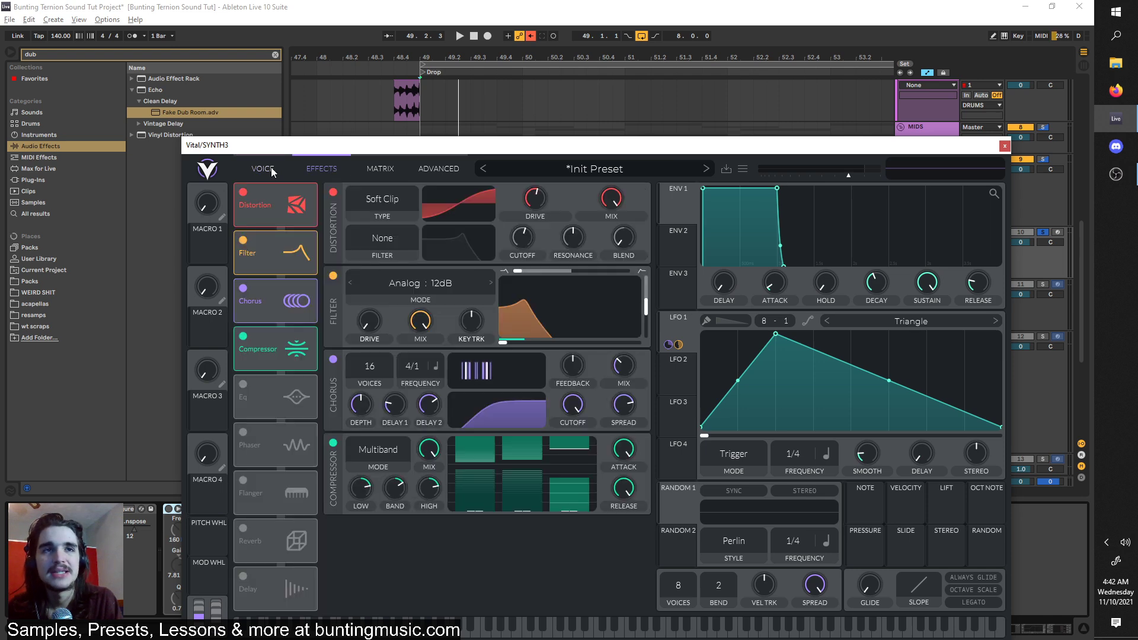
{"action": "left_click", "coordinate": [271, 167]}
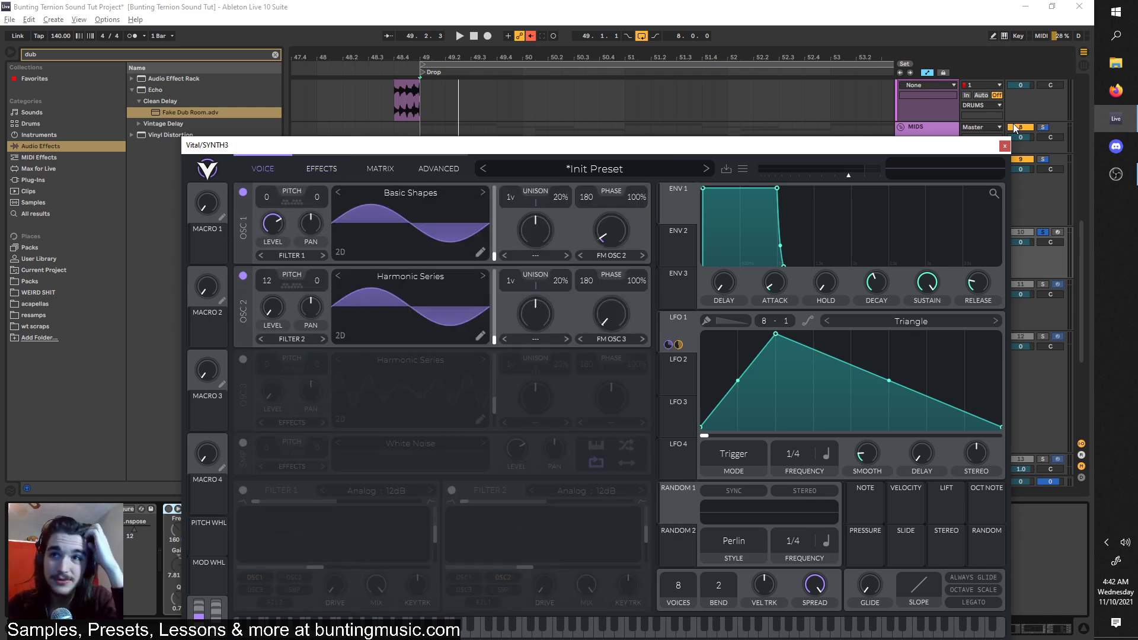
Duplicate the first SYNTH3 track, solo the copy and play it.
{"action": "left_click", "coordinate": [938, 236]}
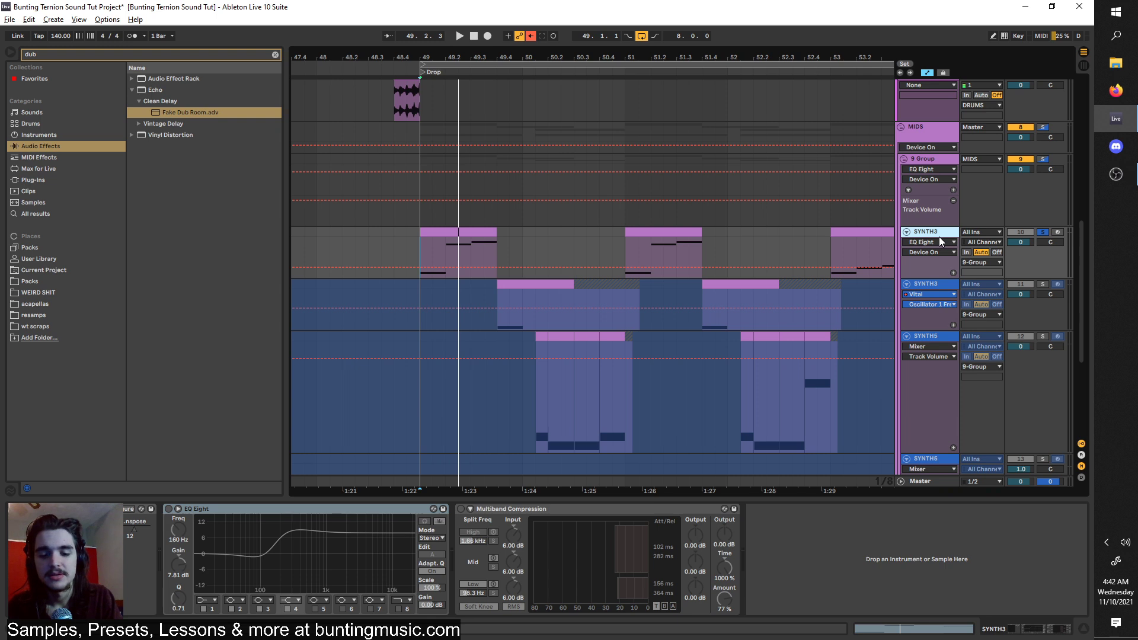
{"action": "key", "text": "ctrl+d"}
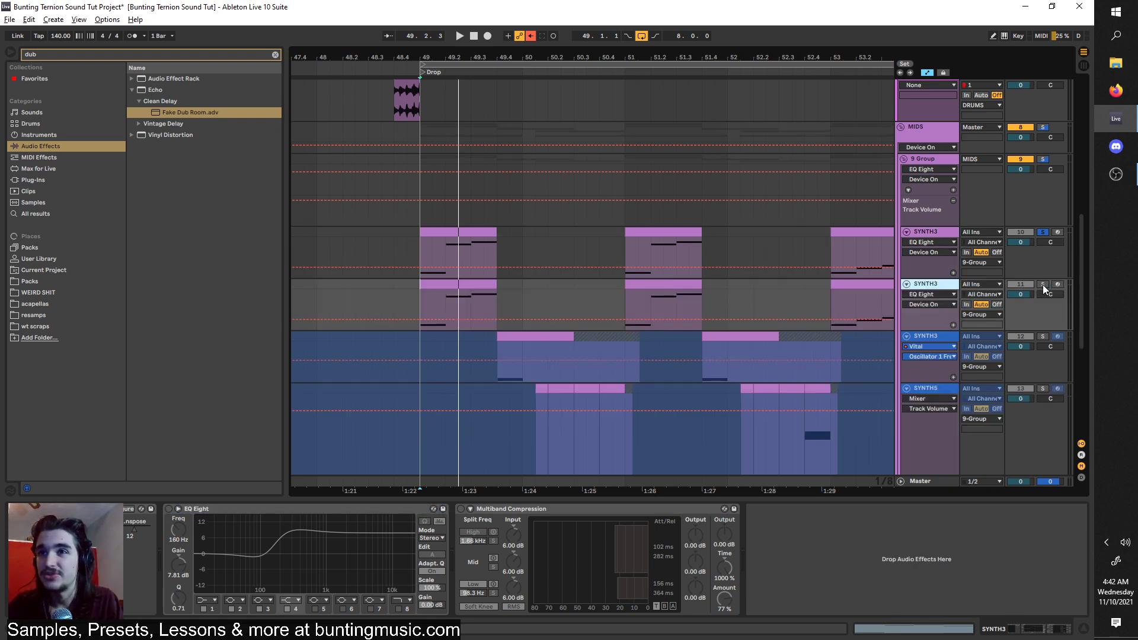
{"action": "key", "text": "space"}
{"action": "key", "text": "space"}
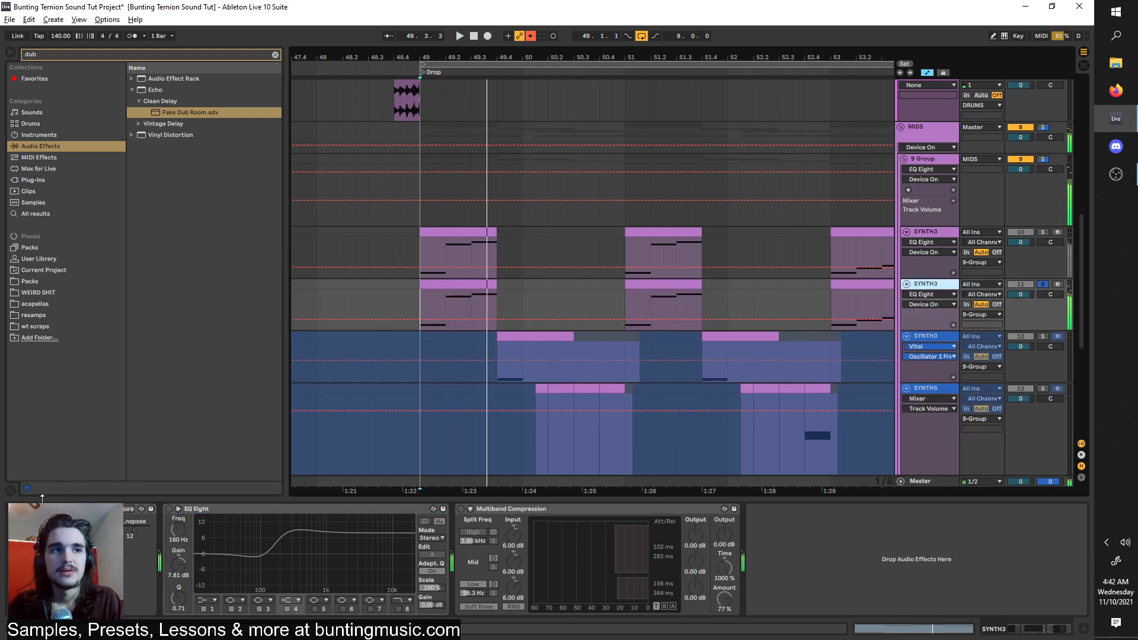
Initialize the preset in the duplicated SYNTH3 track's Vital.
{"action": "left_click", "coordinate": [33, 509]}
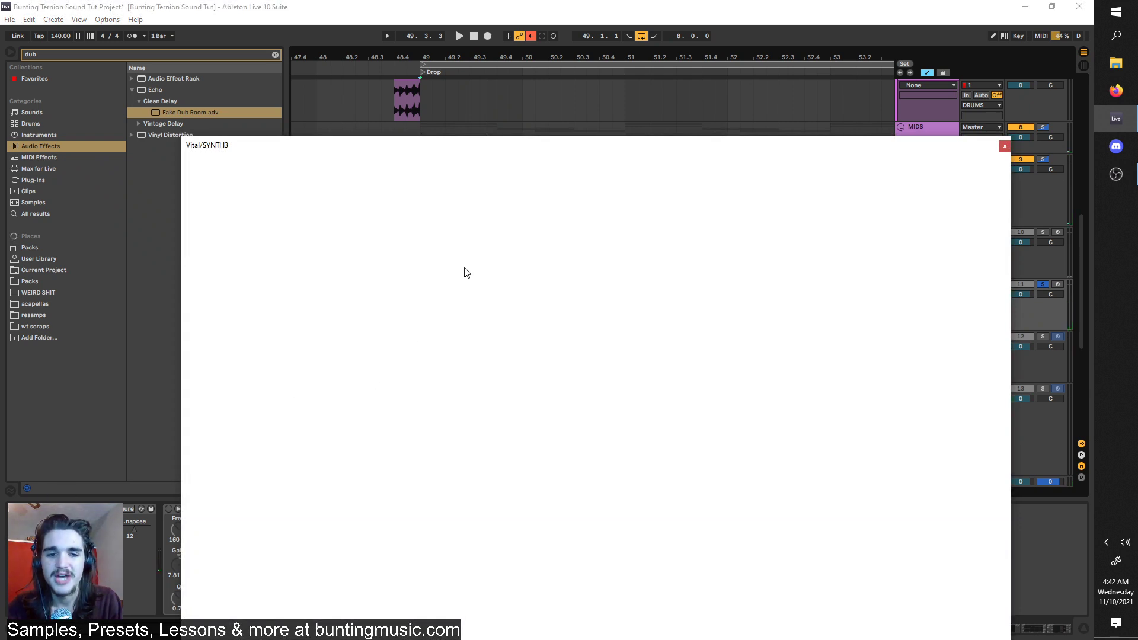
{"action": "left_click_drag", "start_coordinate": [465, 145], "coordinate": [480, 77]}
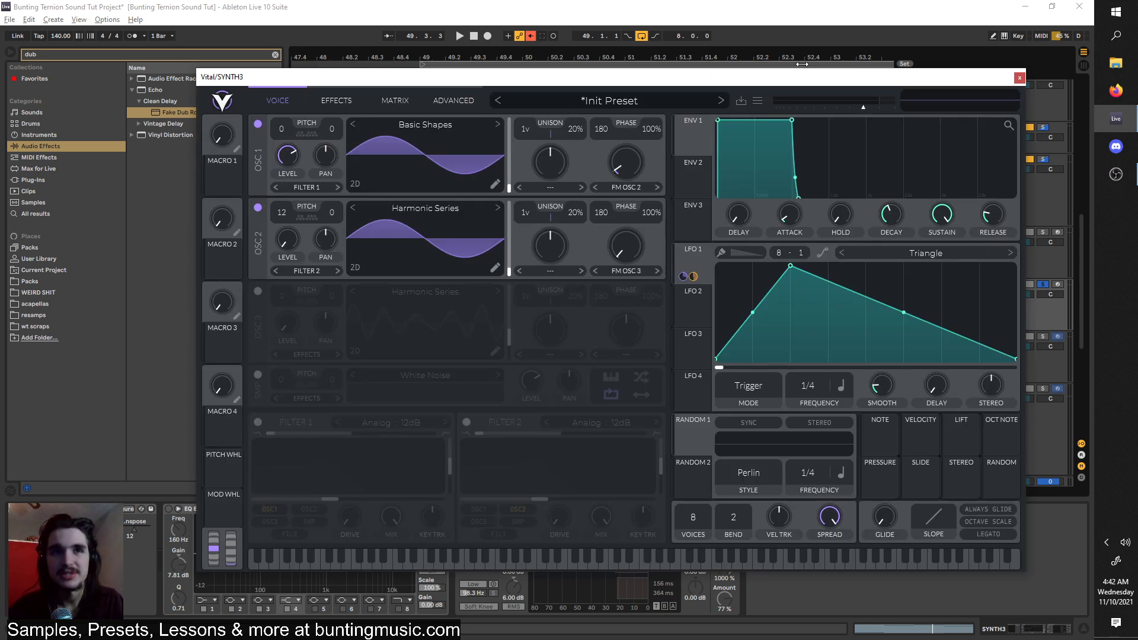
{"action": "left_click", "coordinate": [757, 100]}
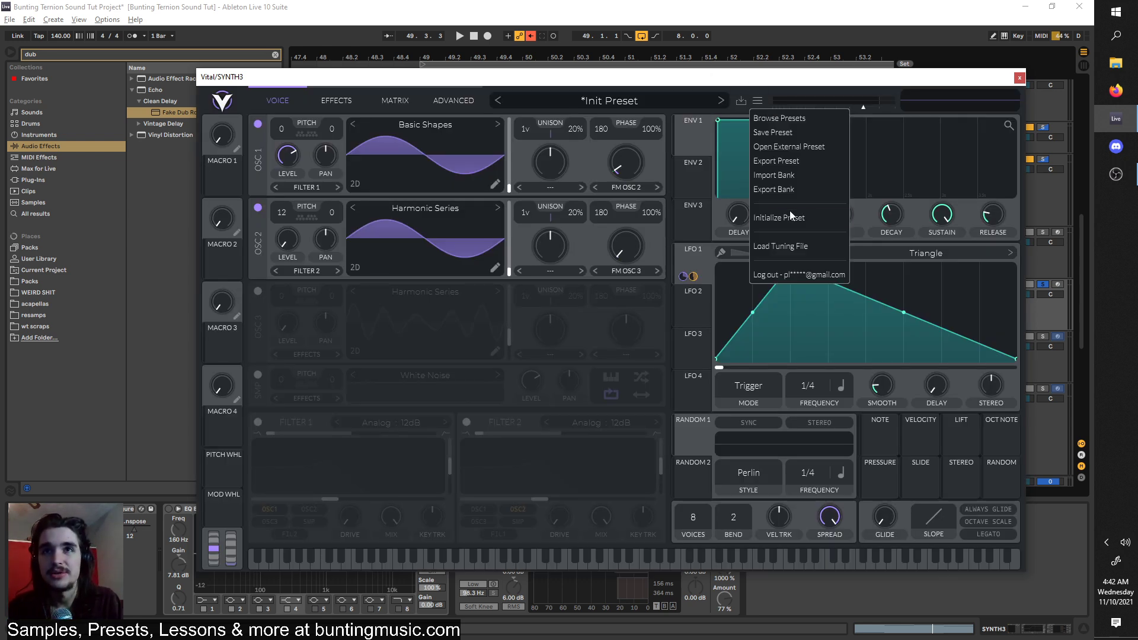
{"action": "left_click", "coordinate": [776, 214]}
Load the Basic Shapes wavetable into oscillator 1 and play the part.
{"action": "key", "text": "space"}
{"action": "left_click", "coordinate": [455, 124]}
{"action": "key", "text": "space"}
{"action": "left_click", "coordinate": [587, 176]}
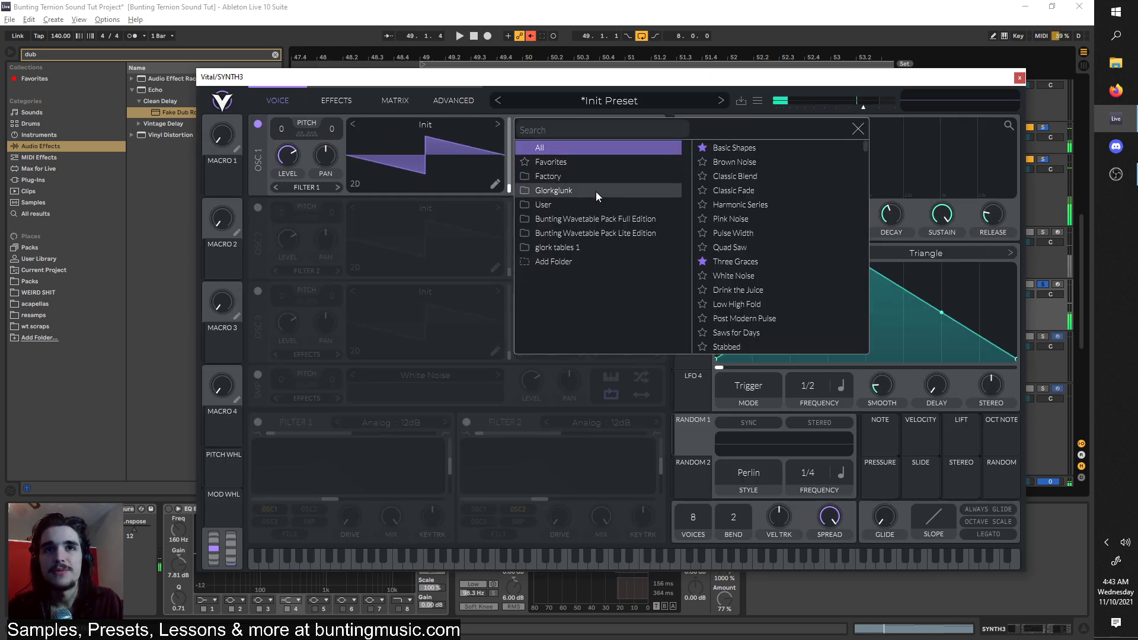
{"action": "left_click", "coordinate": [736, 150]}
{"action": "left_click", "coordinate": [858, 128]}
{"action": "key", "text": "space"}
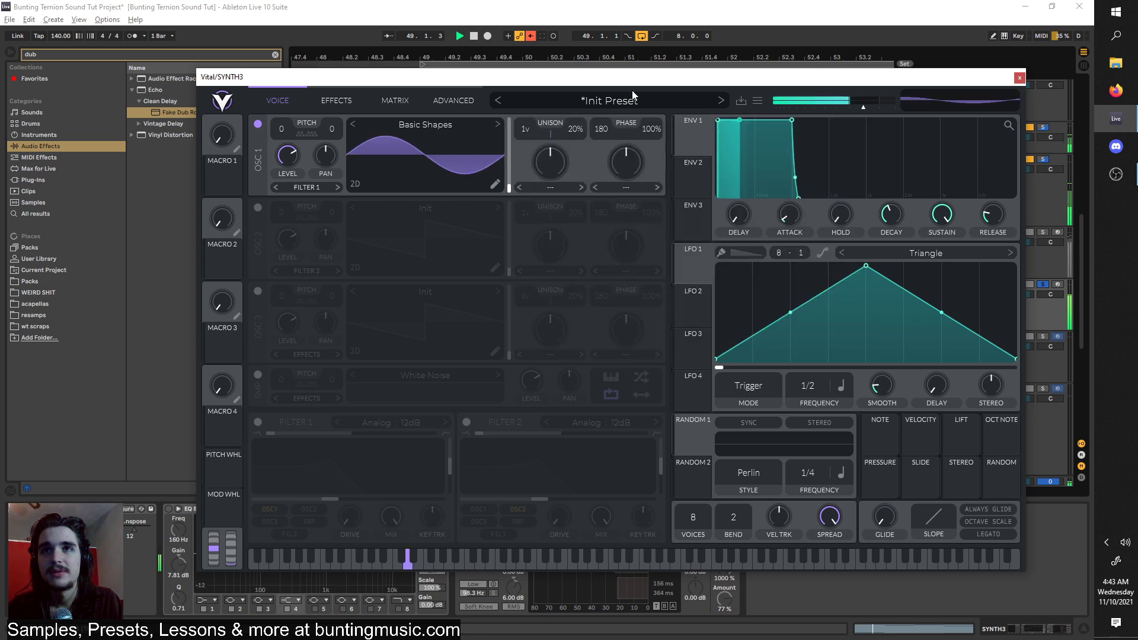
Look at the 9 Group's devices, return to the duplicated SYNTH3's Vital and play the single-oscillator patch.
{"action": "left_click_drag", "start_coordinate": [640, 79], "coordinate": [532, 279]}
{"action": "left_click", "coordinate": [931, 161]}
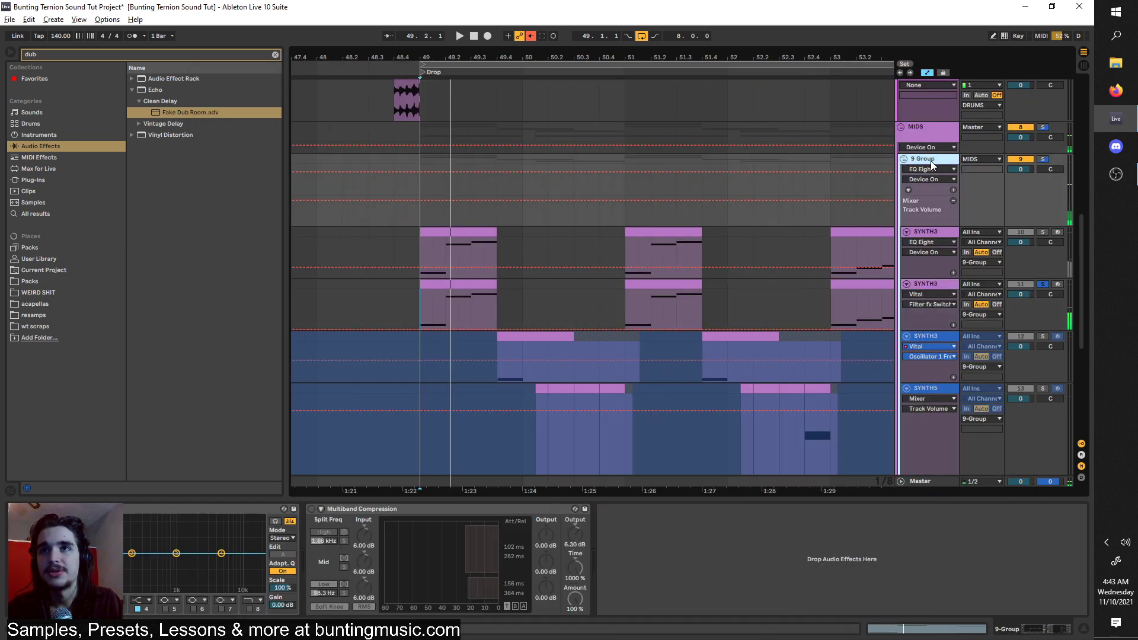
{"action": "left_click", "coordinate": [931, 280]}
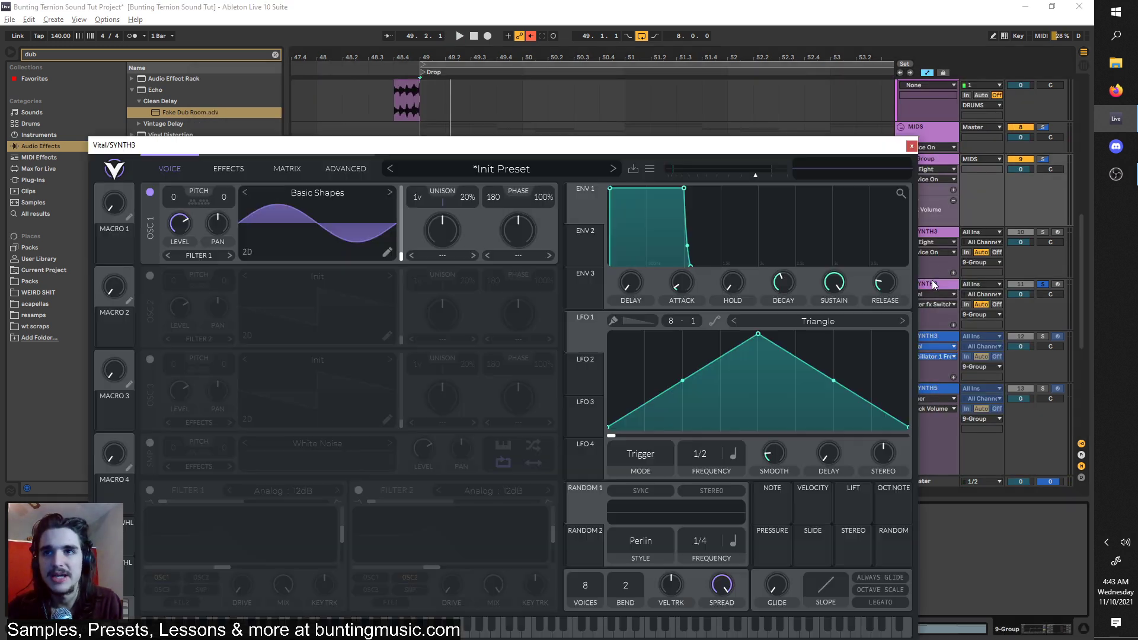
{"action": "key", "text": "space"}
{"action": "left_click_drag", "start_coordinate": [542, 154], "coordinate": [579, 108]}
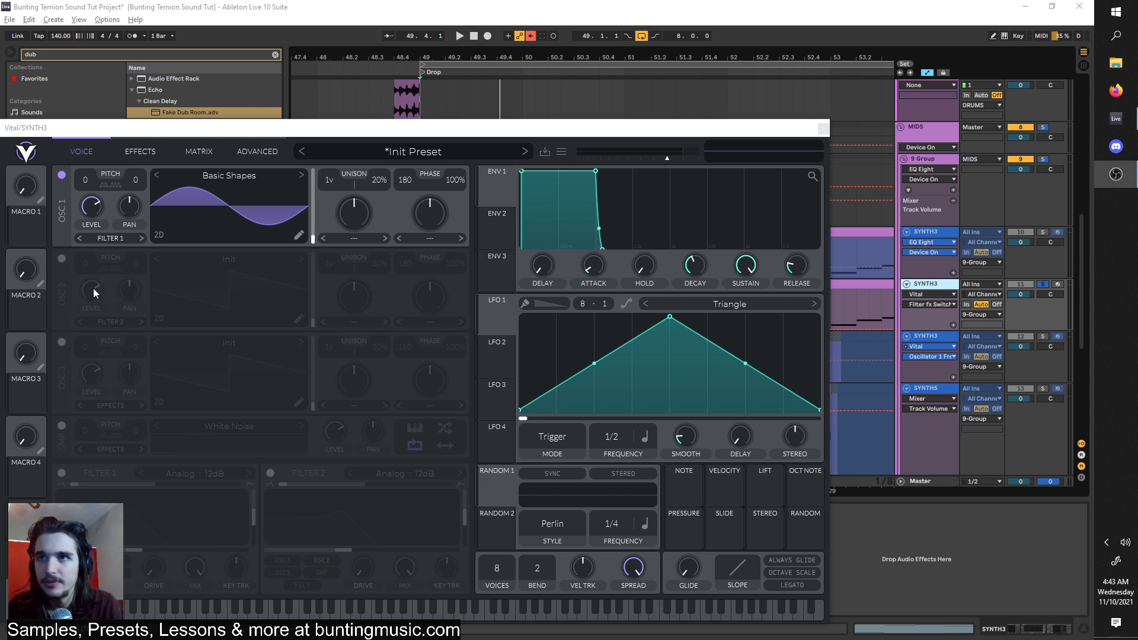
Enable oscillator 2 with the Basic Shapes wavetable, pitch it to 12 and turn its level all the way down.
{"action": "left_click", "coordinate": [62, 257]}
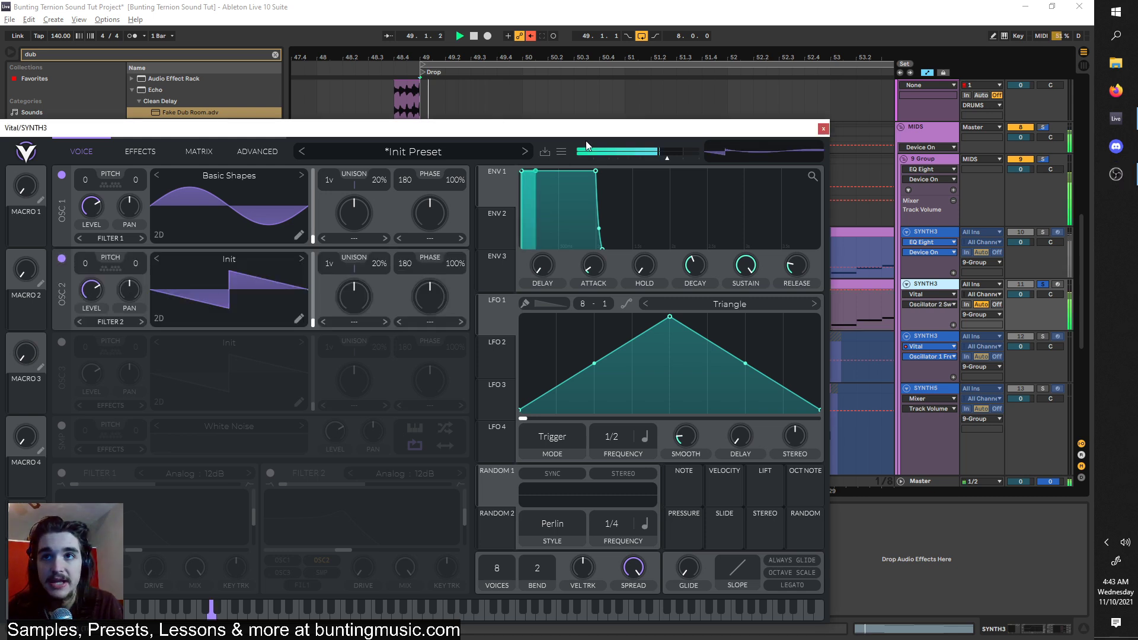
{"action": "left_click", "coordinate": [244, 261]}
{"action": "left_click", "coordinate": [560, 279]}
{"action": "left_click", "coordinate": [133, 306]}
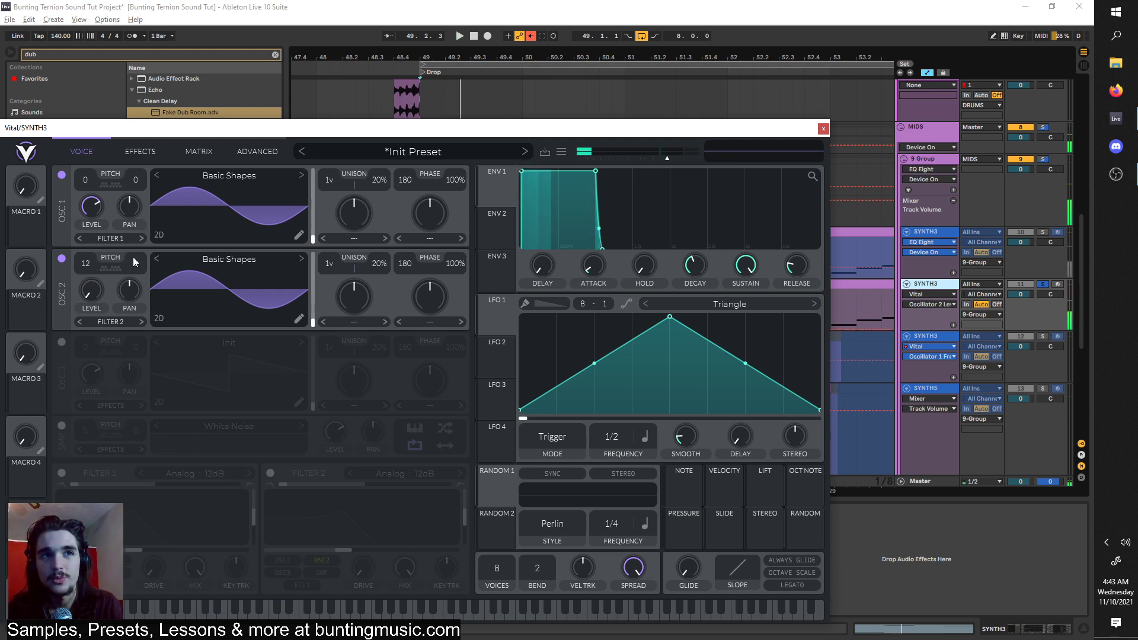
Set oscillator 1's distortion mode to FM Osc 2, raise its amount to 28% and play the result.
{"action": "left_click", "coordinate": [403, 237]}
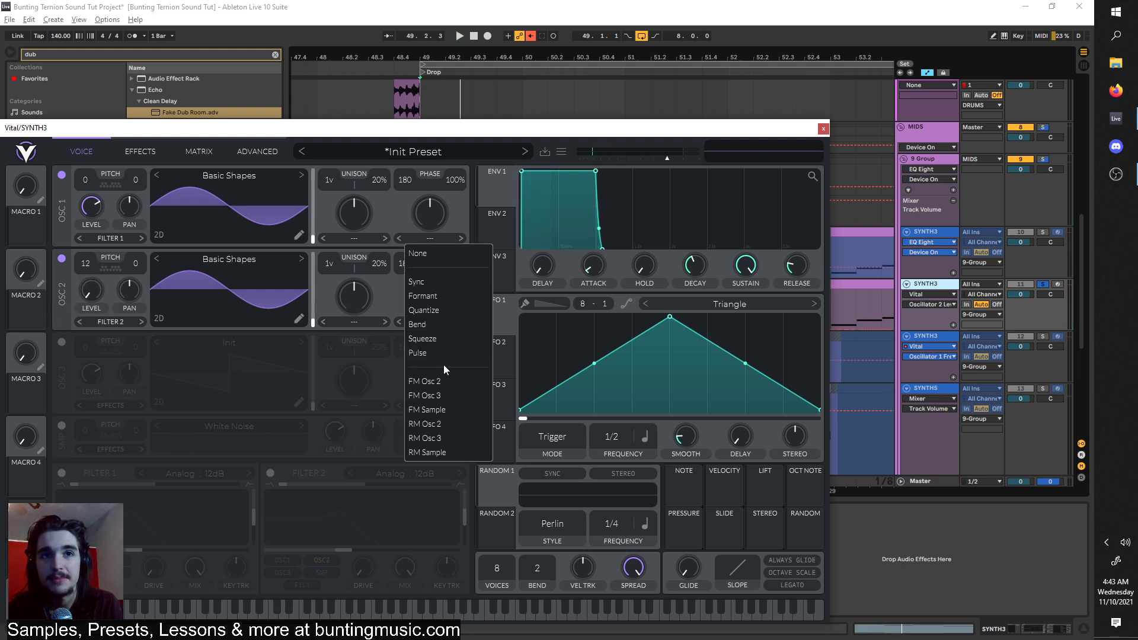
{"action": "left_click", "coordinate": [445, 378]}
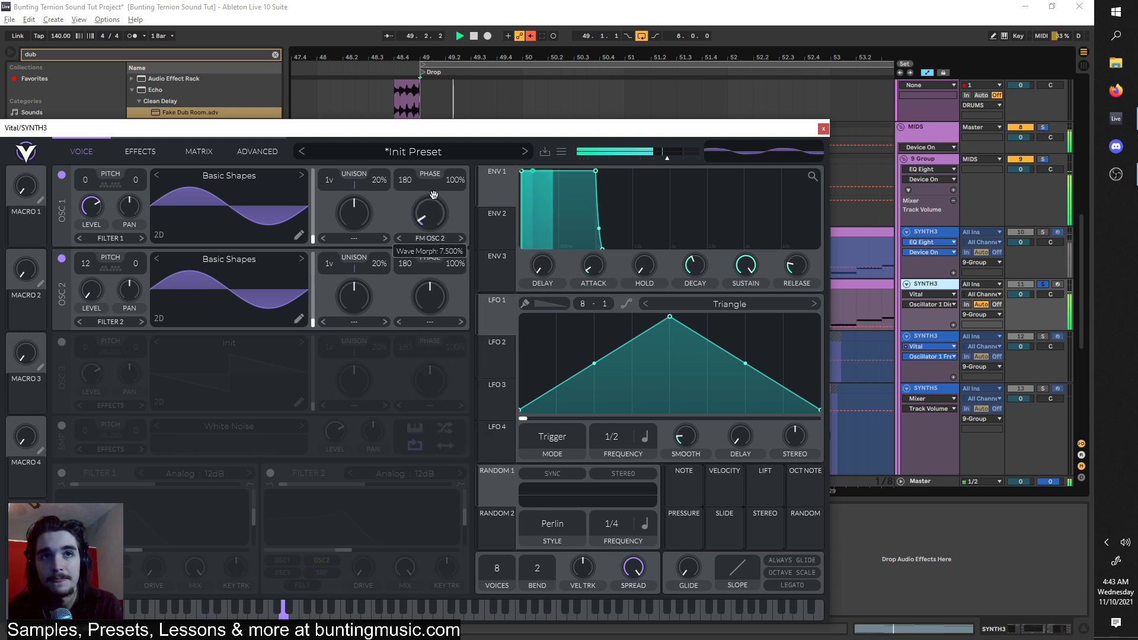
{"action": "left_click_drag", "start_coordinate": [441, 227], "coordinate": [422, 209]}
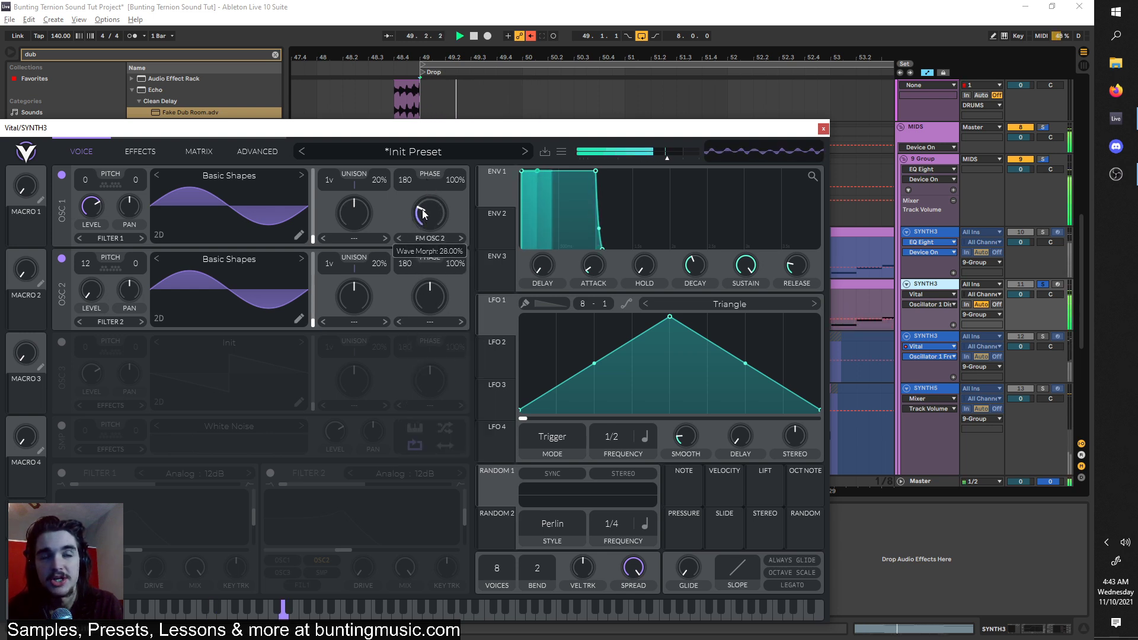
{"action": "key", "text": "space"}
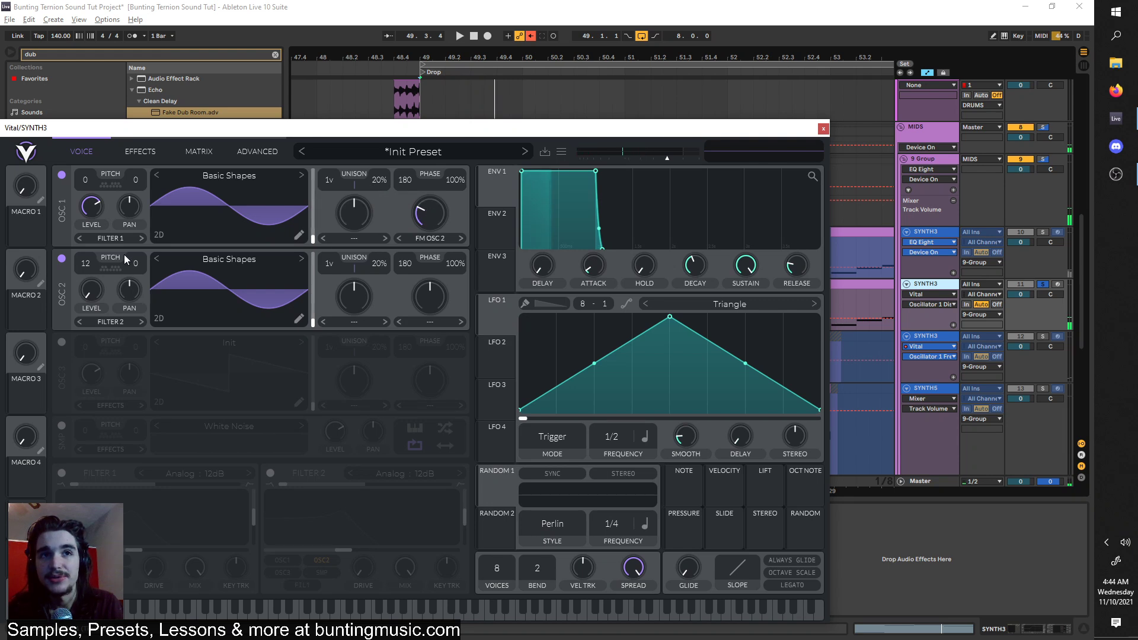
Try different oscillator 2 pitches during playback and bring oscillator 1's FM amount to 22.95%.
{"action": "key", "text": "space"}
{"action": "left_click_drag", "start_coordinate": [87, 254], "coordinate": [88, 269]}
{"action": "left_click_drag", "start_coordinate": [411, 220], "coordinate": [429, 199]}
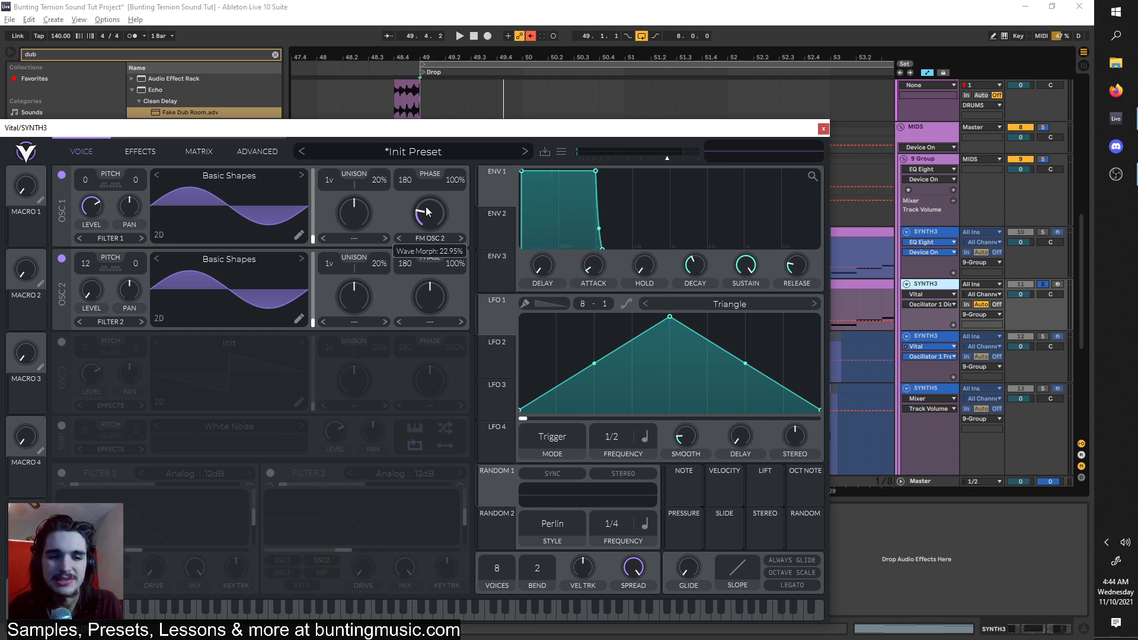
{"action": "left_click", "coordinate": [140, 153]}
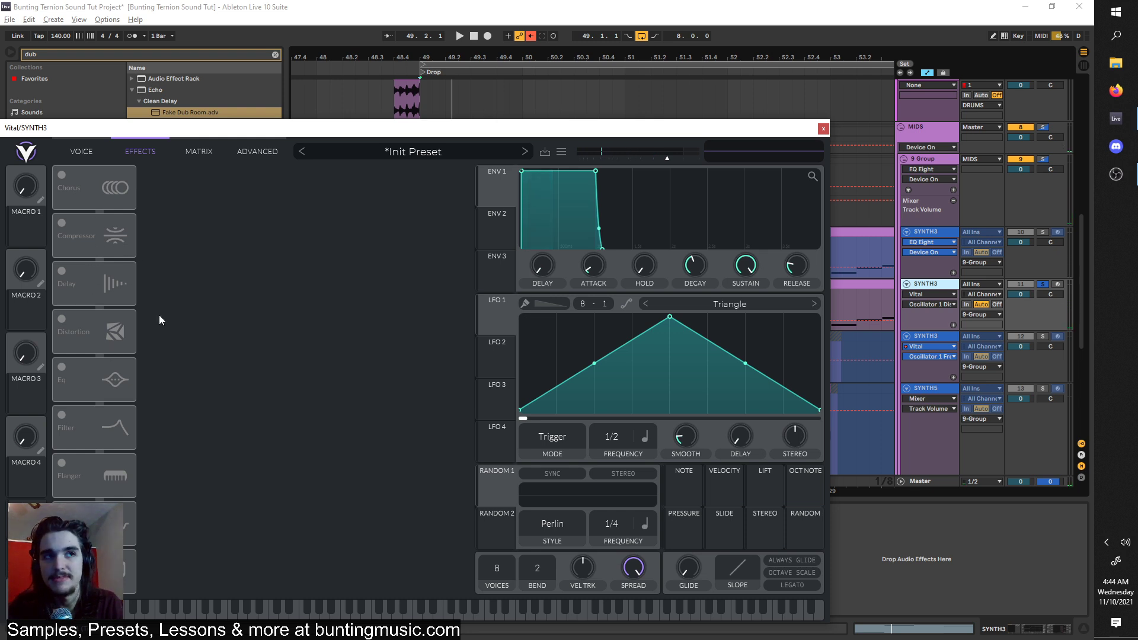
{"action": "left_click", "coordinate": [80, 152]}
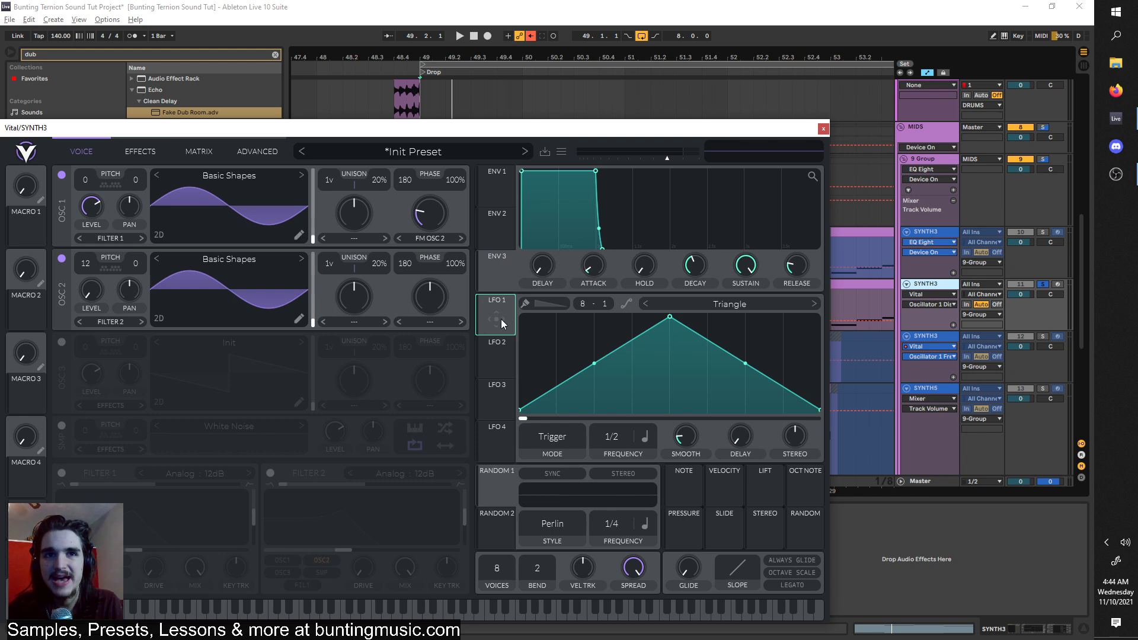
Assign LFO 1 to oscillator 1's FM amount, lower the base amount to 0.950% and play the modulated sound.
{"action": "left_click_drag", "start_coordinate": [498, 319], "coordinate": [436, 229]}
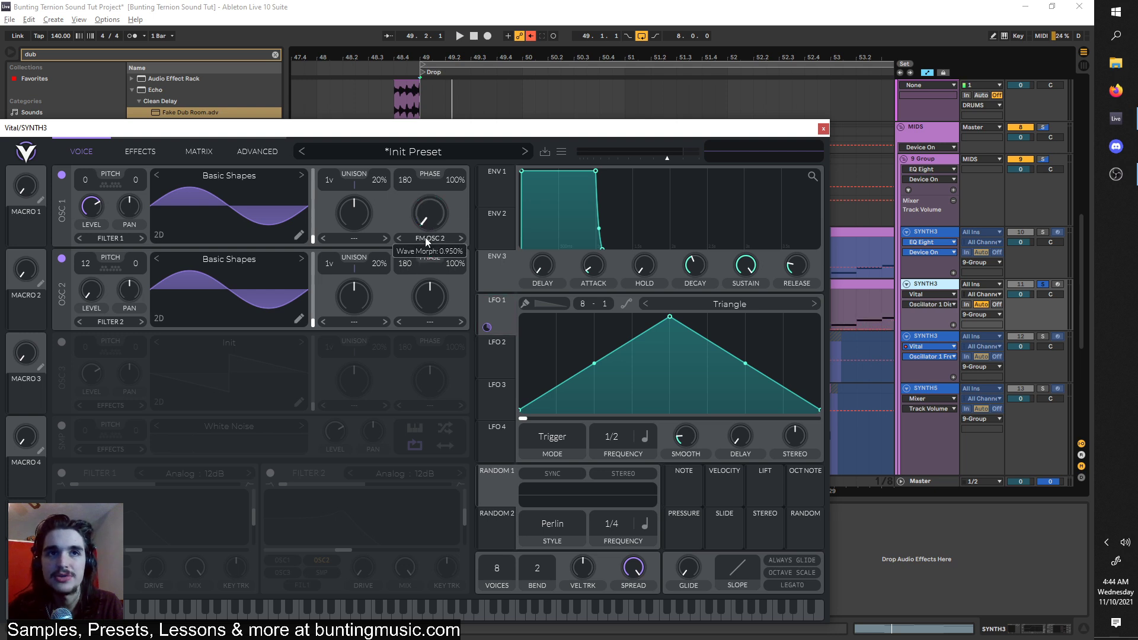
{"action": "left_click_drag", "start_coordinate": [429, 249], "coordinate": [430, 234]}
{"action": "key", "text": "space"}
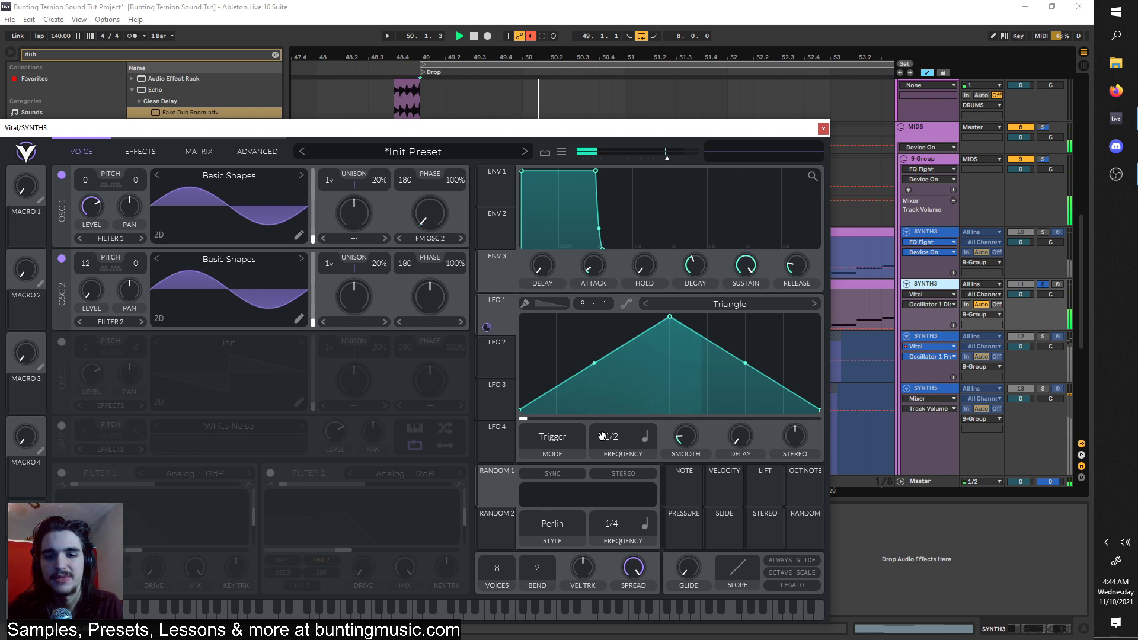
{"action": "key", "text": "space"}
Set LFO 1's frequency to 1/4, move its triangle peak to a quarter of the cycle and audition the FM movement.
{"action": "left_click_drag", "start_coordinate": [602, 436], "coordinate": [607, 428]}
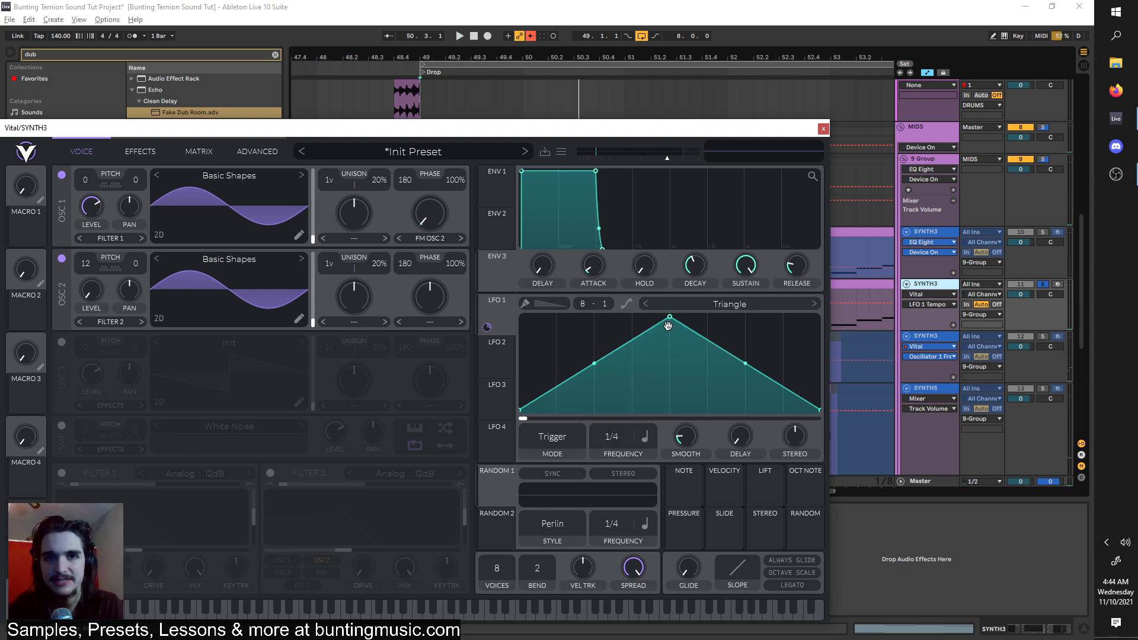
{"action": "left_click_drag", "start_coordinate": [670, 319], "coordinate": [599, 304]}
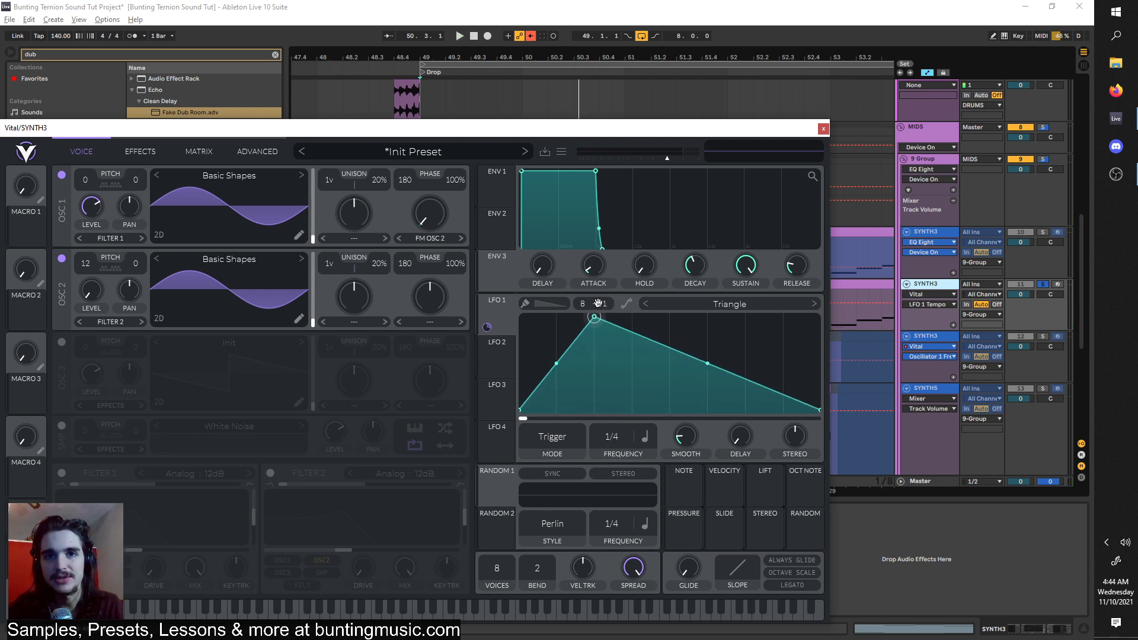
{"action": "key", "text": "space"}
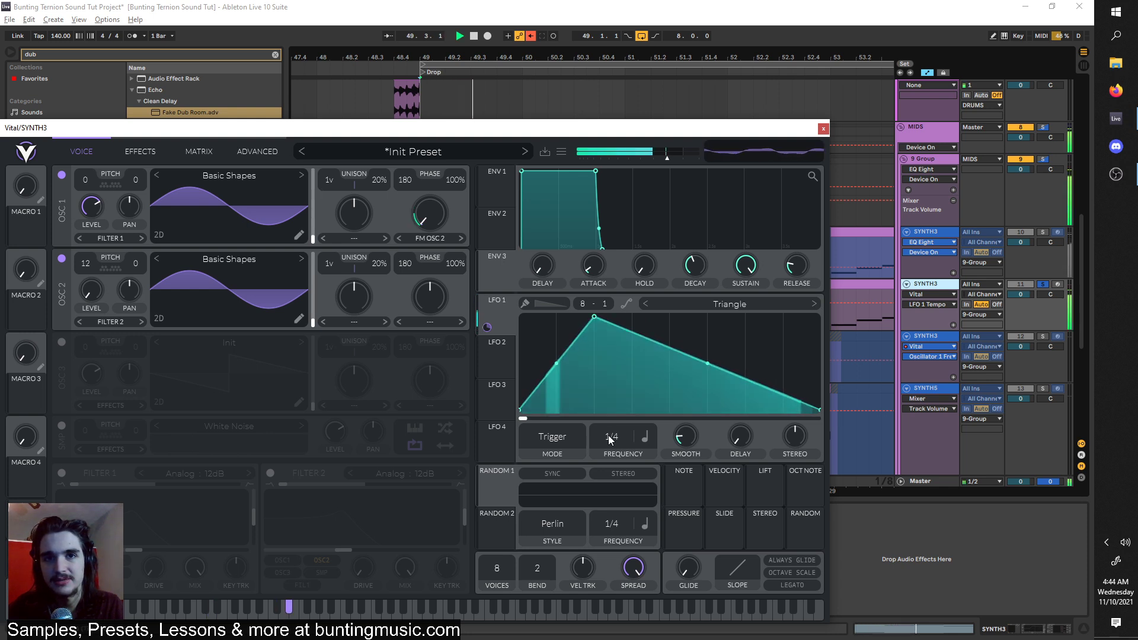
{"action": "left_click_drag", "start_coordinate": [436, 224], "coordinate": [437, 242]}
{"action": "key", "text": "space"}
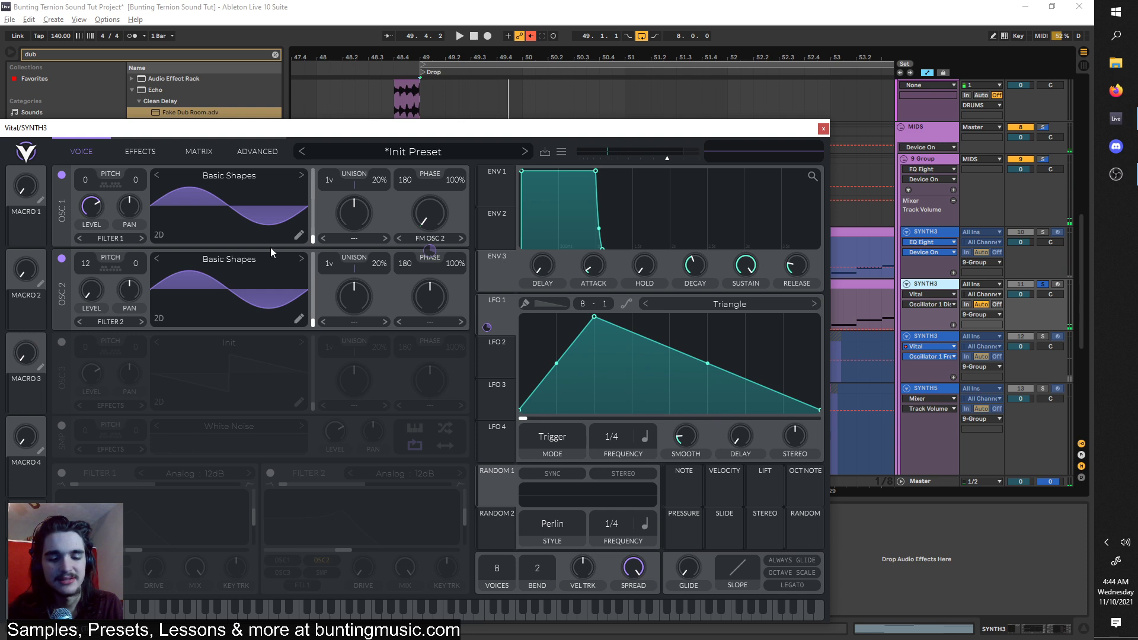
Load the factory Harmonic Series wavetable into oscillator 2 and try its wavetable position during playback.
{"action": "left_click", "coordinate": [237, 260]}
{"action": "left_click", "coordinate": [544, 339]}
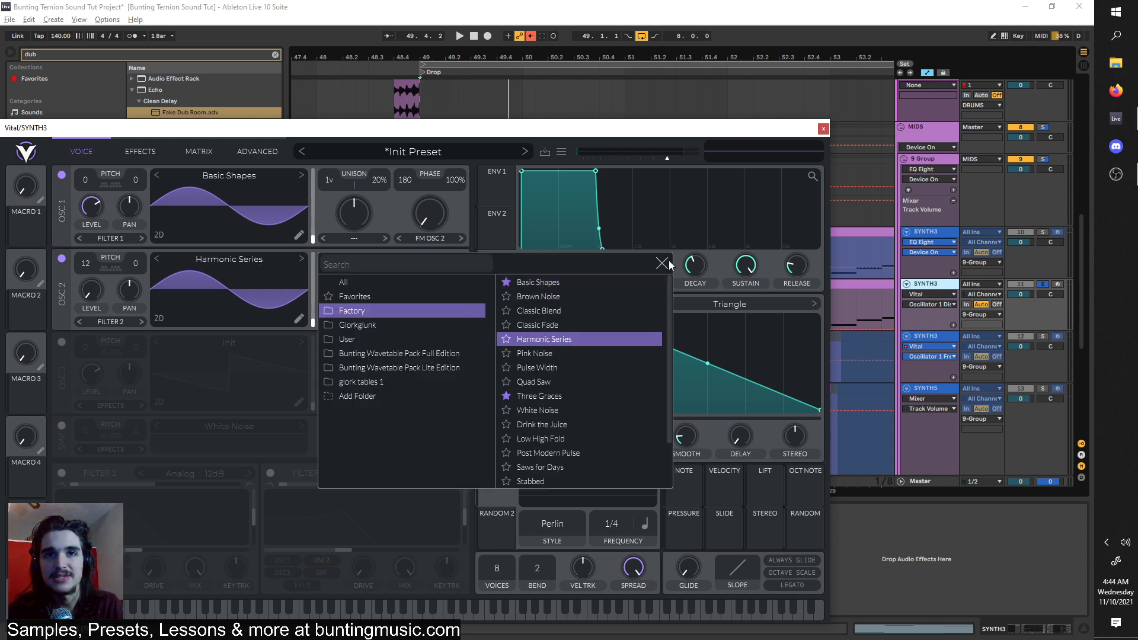
{"action": "key", "text": "space"}
{"action": "mouse_move", "coordinate": [314, 313]}
{"action": "left_mouse_down"}
{"action": "mouse_move", "coordinate": [317, 294]}
{"action": "mouse_move", "coordinate": [314, 333]}
{"action": "left_mouse_up"}
Adjust LFO 1's modulation depth on oscillator 1's FM amount and audition it.
{"action": "mouse_move", "coordinate": [429, 211]}
{"action": "left_click_drag", "start_coordinate": [430, 255], "coordinate": [427, 239]}
{"action": "key", "text": "space"}
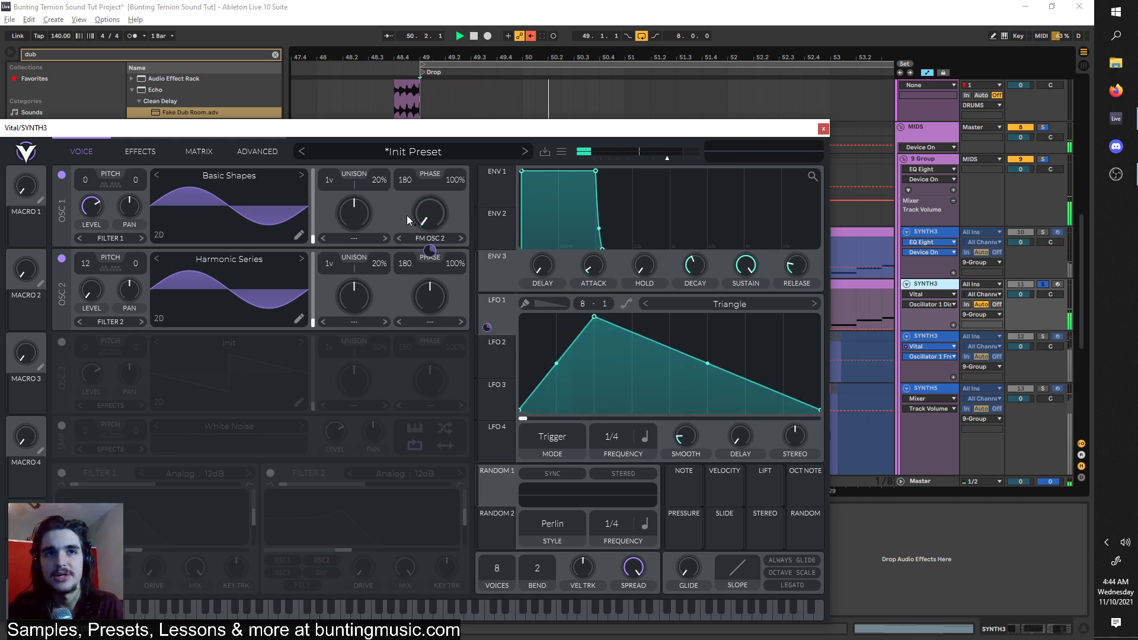
Enable the Filter effect and move it to the start of the effects chain.
{"action": "left_click", "coordinate": [141, 149]}
{"action": "left_click", "coordinate": [96, 147]}
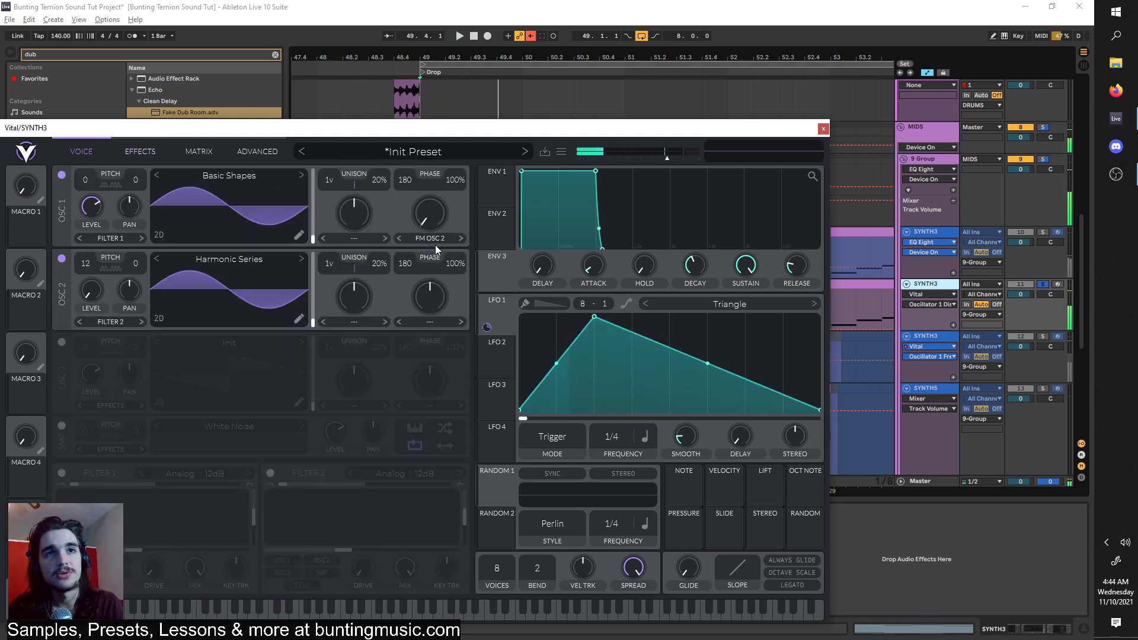
{"action": "left_click", "coordinate": [162, 161]}
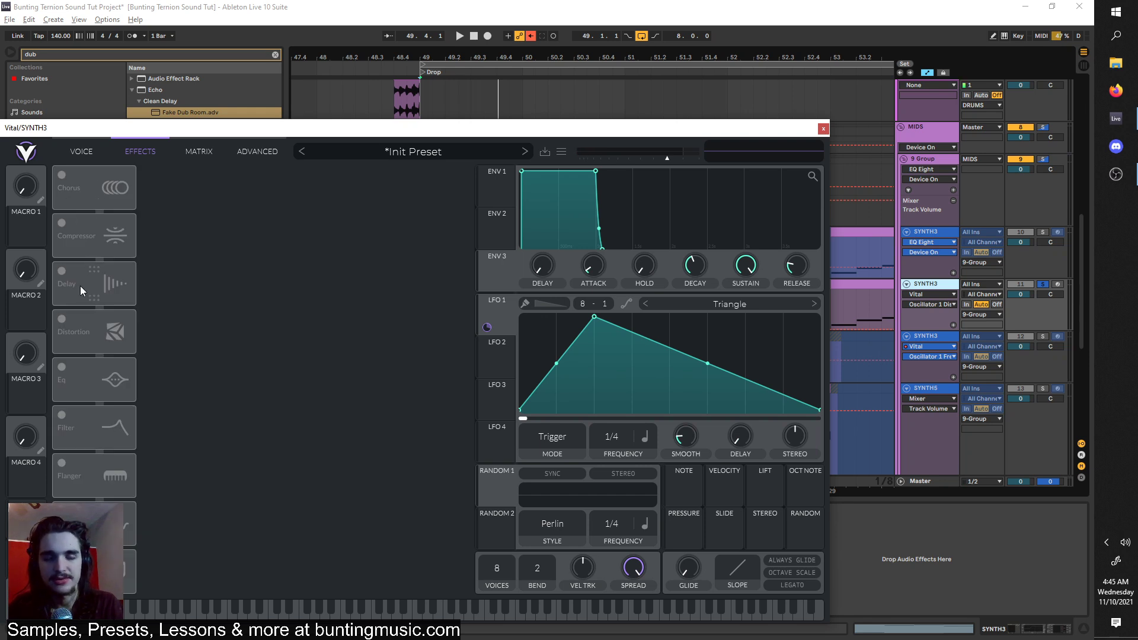
{"action": "left_click", "coordinate": [61, 415]}
{"action": "left_click_drag", "start_coordinate": [115, 440], "coordinate": [124, 189]}
Assign LFO 1 to the Filter effect's cutoff, play the sweep and adjust the filter's resonance.
{"action": "left_click_drag", "start_coordinate": [487, 327], "coordinate": [388, 219]}
{"action": "key", "text": "space"}
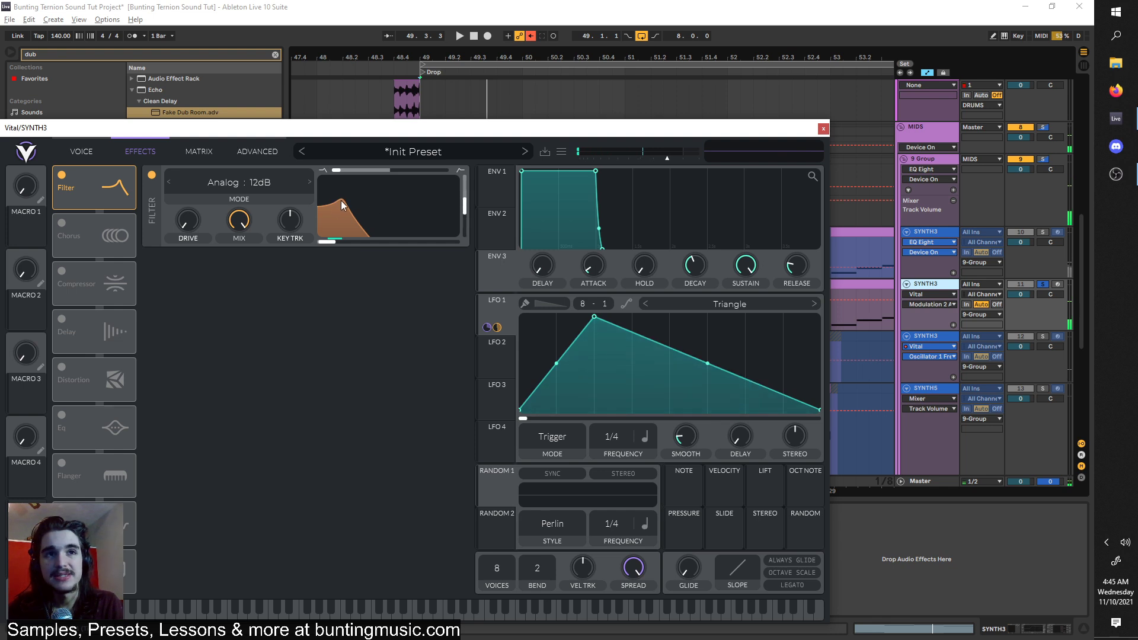
{"action": "left_click", "coordinate": [463, 184]}
{"action": "mouse_move", "coordinate": [463, 185]}
{"action": "left_mouse_down"}
{"action": "mouse_move", "coordinate": [464, 161]}
{"action": "mouse_move", "coordinate": [463, 198]}
{"action": "left_mouse_up"}
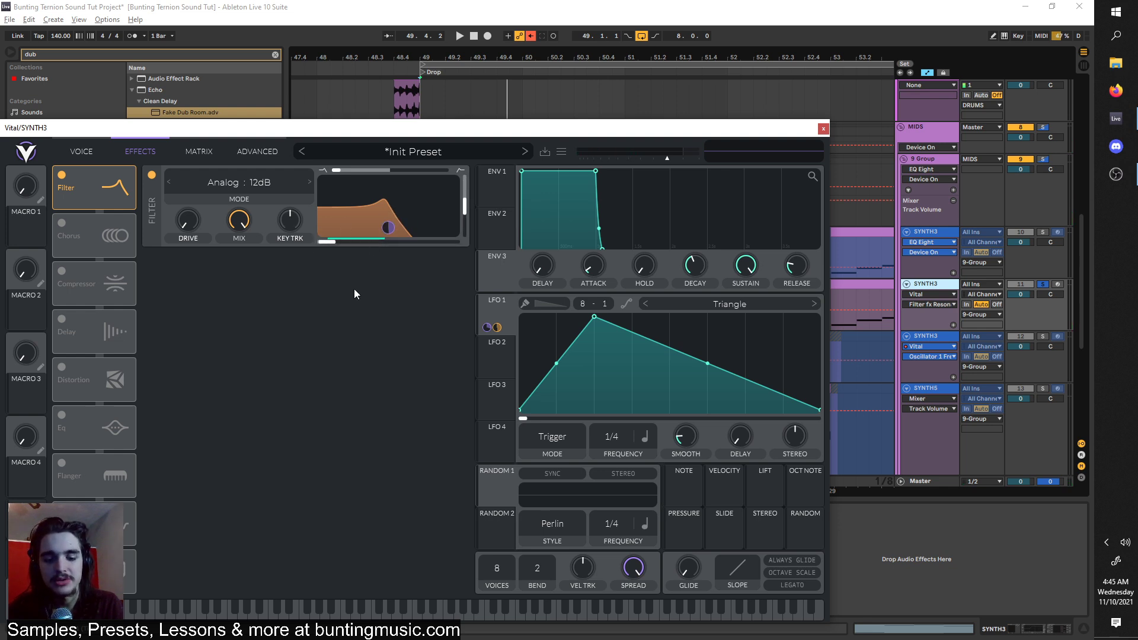
Move the synth window clear of the device chain, turn on the track's EQ Eight and play the patch.
{"action": "left_click", "coordinate": [89, 153]}
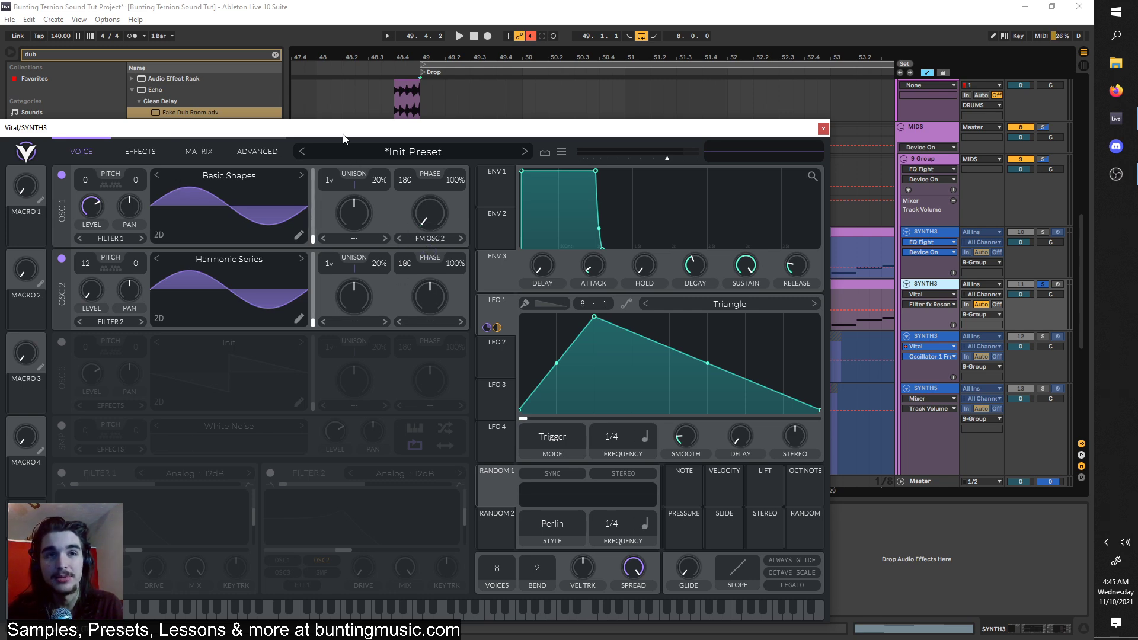
{"action": "left_click_drag", "start_coordinate": [344, 138], "coordinate": [610, 27]}
{"action": "left_click", "coordinate": [169, 508]}
{"action": "key", "text": "space"}
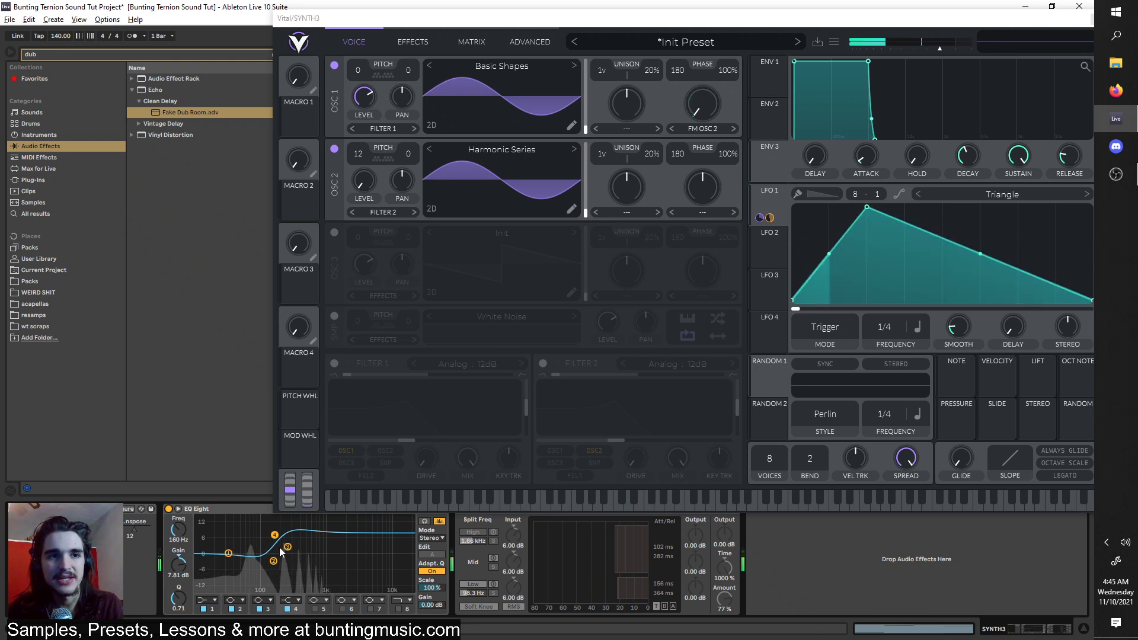
Reposition the synth window and enable the Chorus effect after the filter.
{"action": "left_click", "coordinate": [412, 41]}
{"action": "left_click_drag", "start_coordinate": [431, 28], "coordinate": [350, 65]}
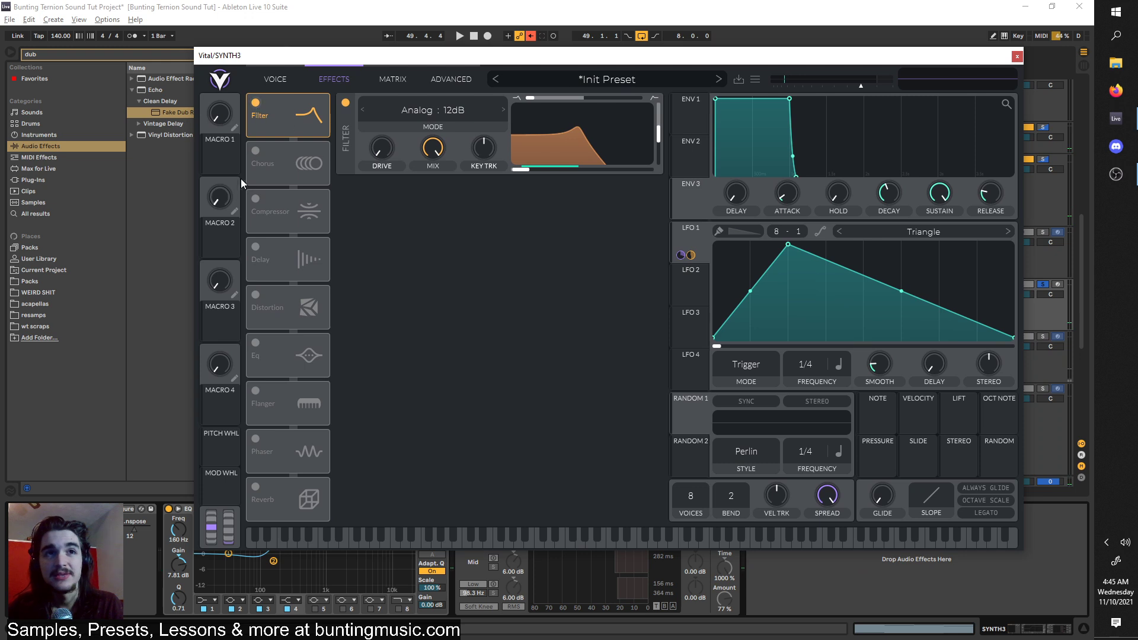
{"action": "left_click_drag", "start_coordinate": [420, 60], "coordinate": [397, 83]}
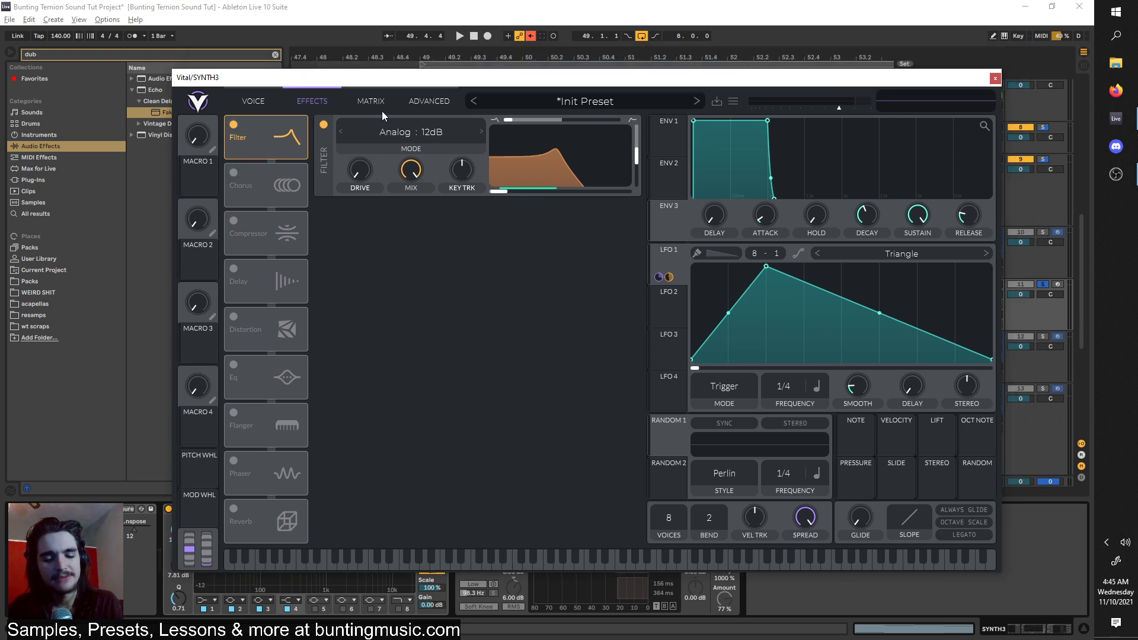
{"action": "left_click", "coordinate": [252, 102]}
{"action": "left_click", "coordinate": [319, 102]}
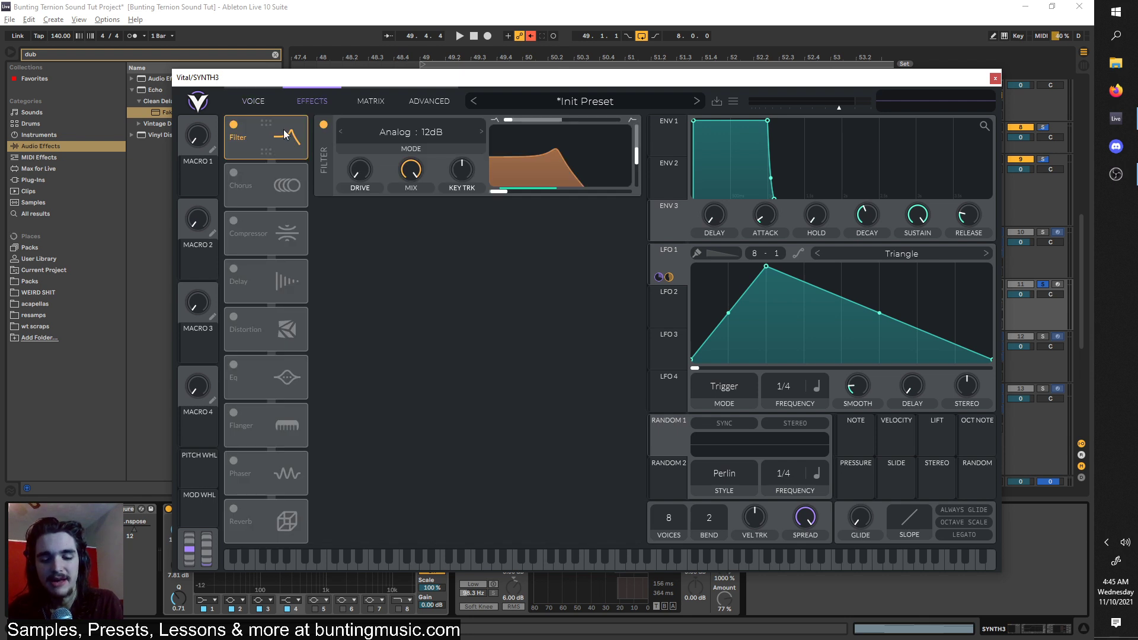
{"action": "left_click", "coordinate": [235, 171]}
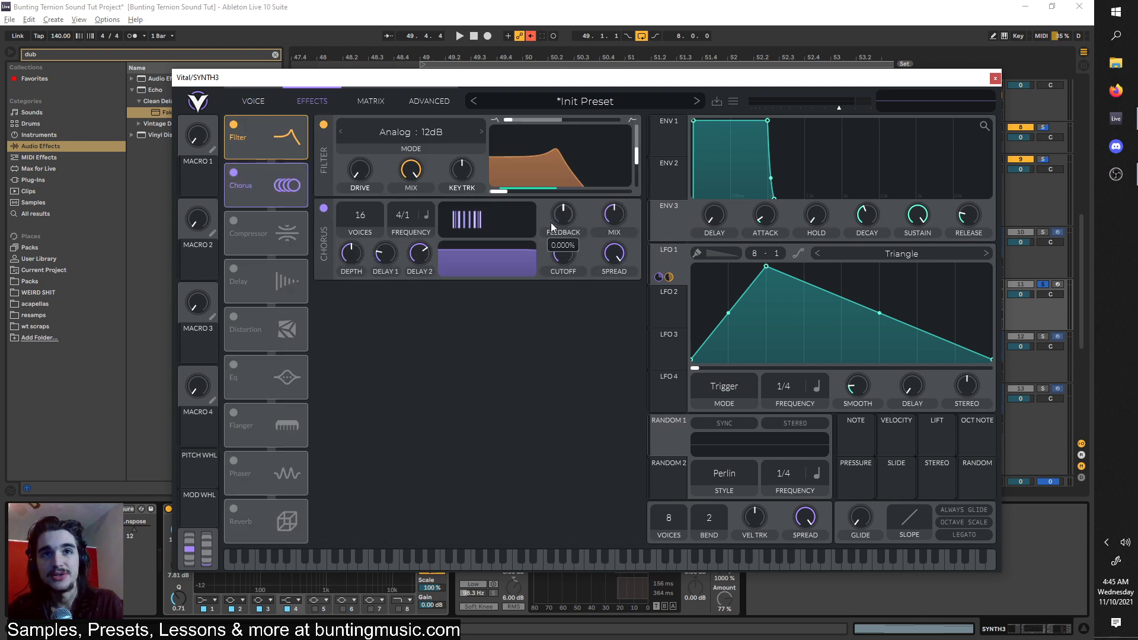
Lower the chorus mix, raise its cutoff and narrow its spread while auditioning the patch.
{"action": "key", "text": "space"}
{"action": "left_click_drag", "start_coordinate": [624, 211], "coordinate": [570, 238]}
{"action": "key", "text": "space"}
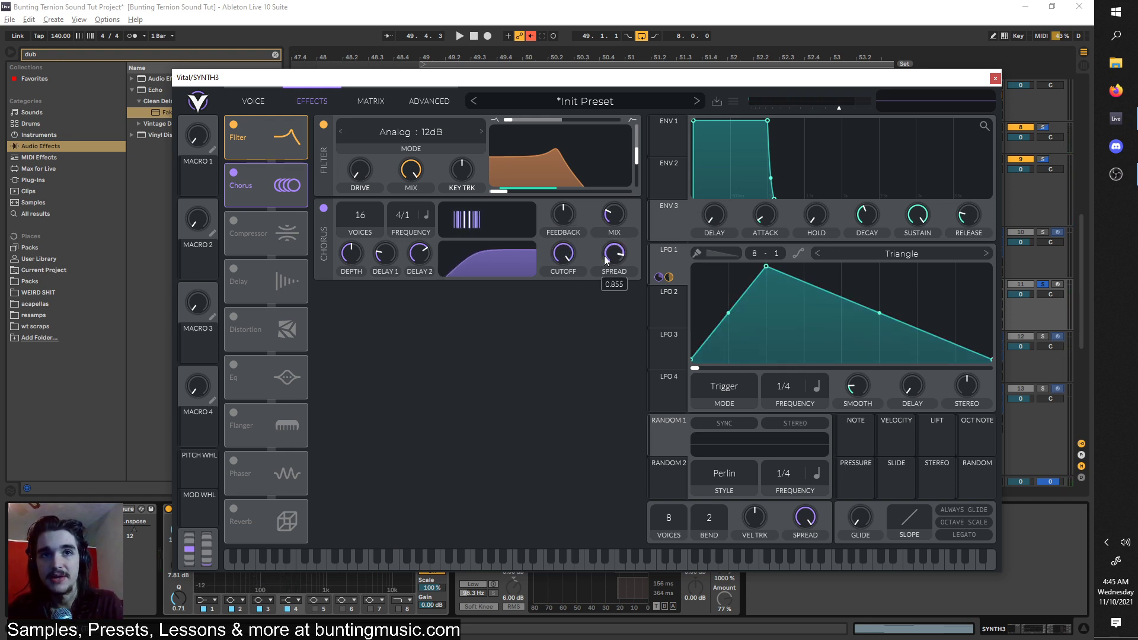
{"action": "key", "text": "space"}
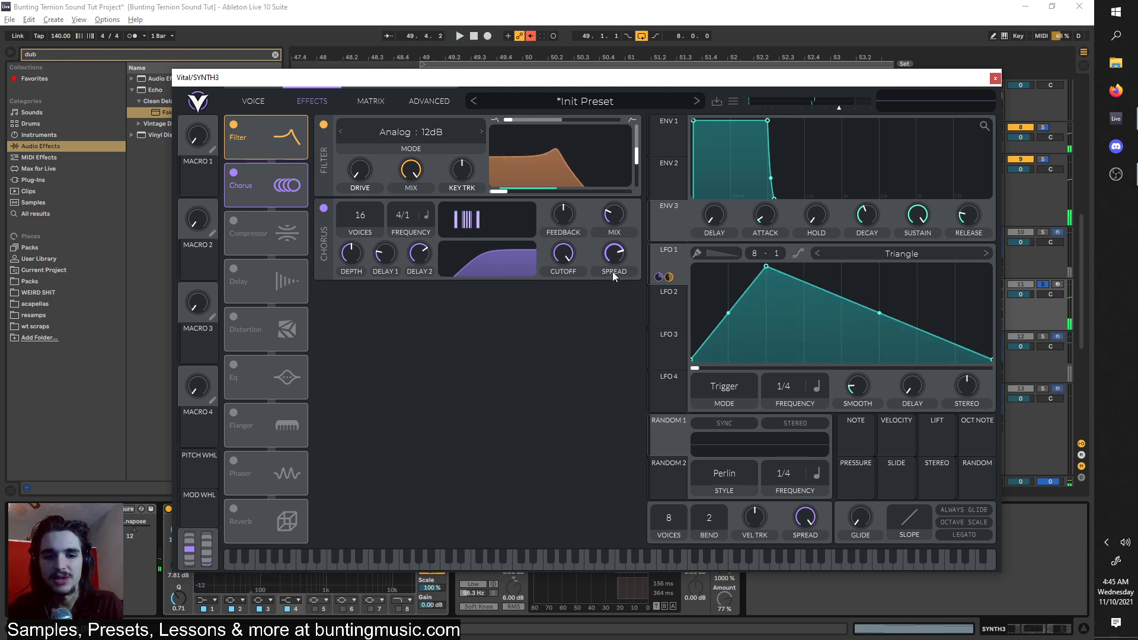
{"action": "key", "text": "space"}
Enable the Multiband Compressor effect, raise its attack and release to maximum and play the patch.
{"action": "left_click", "coordinate": [233, 221]}
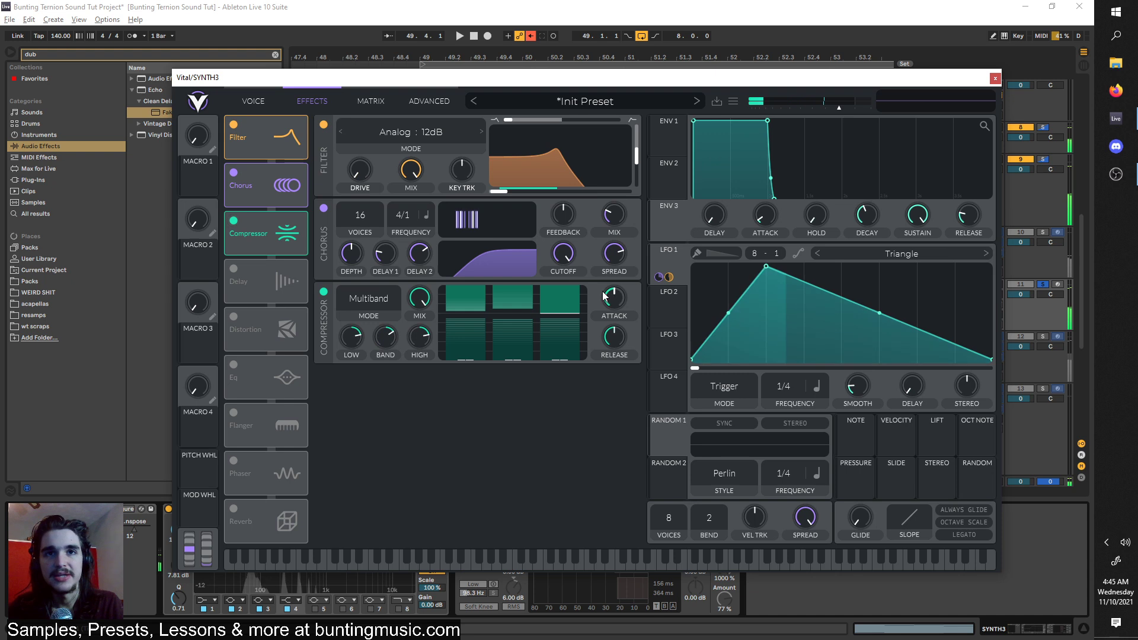
{"action": "key", "text": "space"}
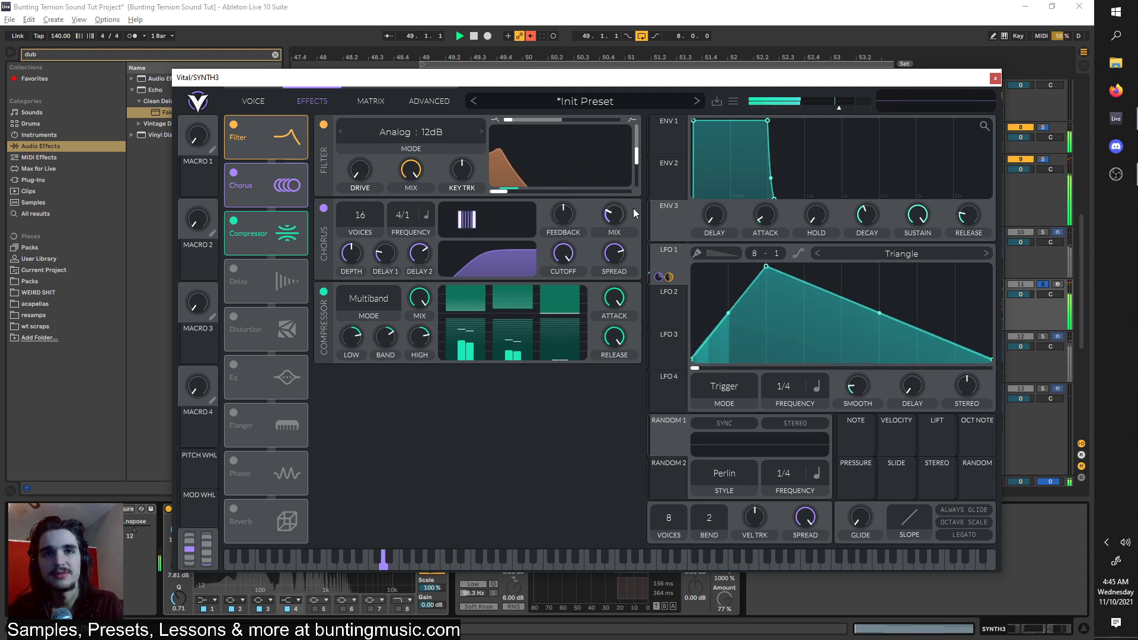
{"action": "key", "text": "space"}
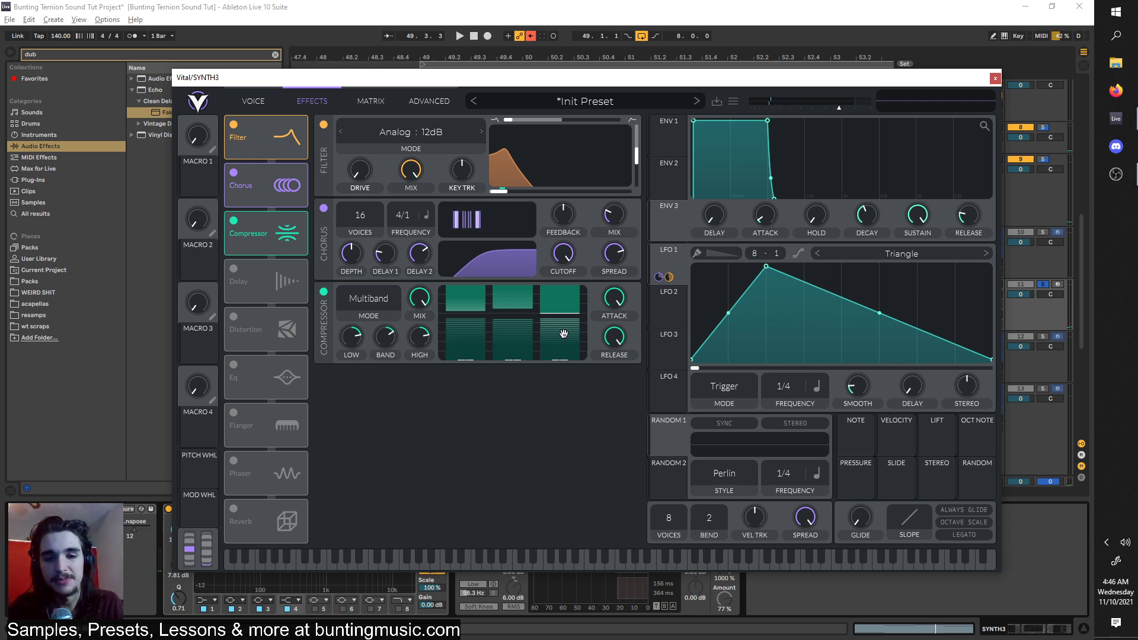
{"action": "key", "text": "space"}
{"action": "key", "text": "space"}
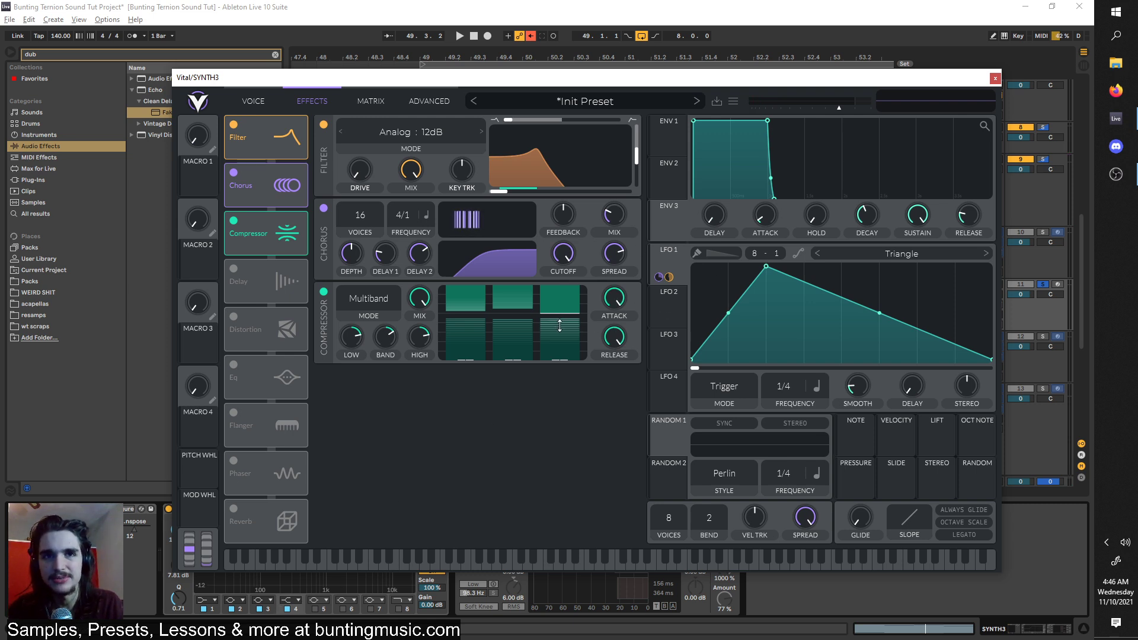
Reduce the upward compression on the compressor's high band and play the result.
{"action": "left_click_drag", "start_coordinate": [565, 329], "coordinate": [553, 351]}
{"action": "key", "text": "space"}
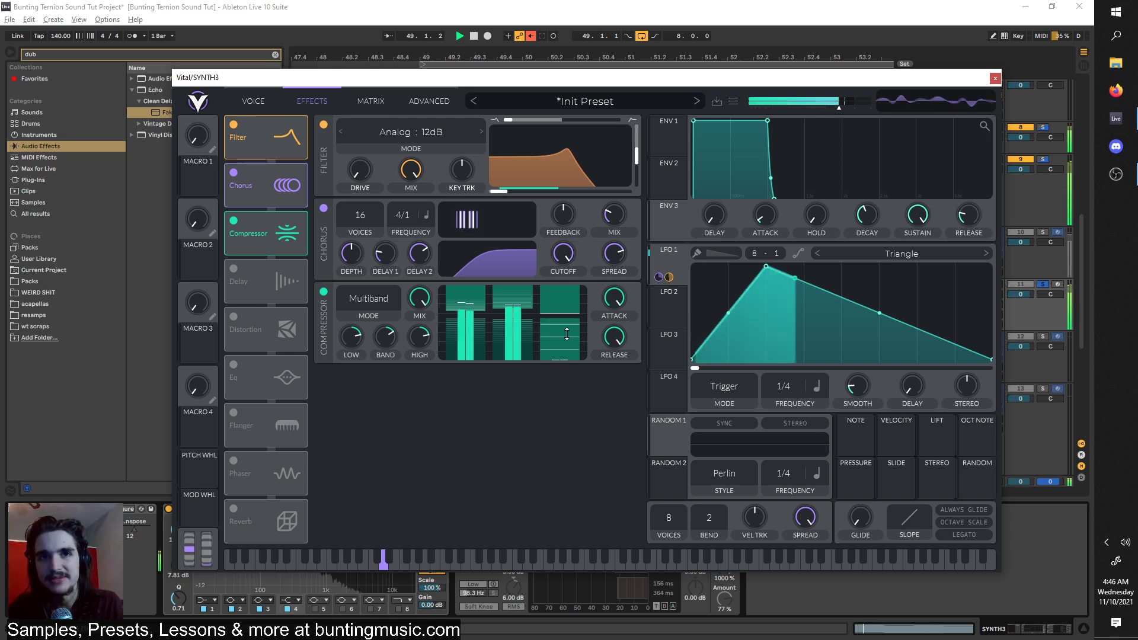
{"action": "key", "text": "space"}
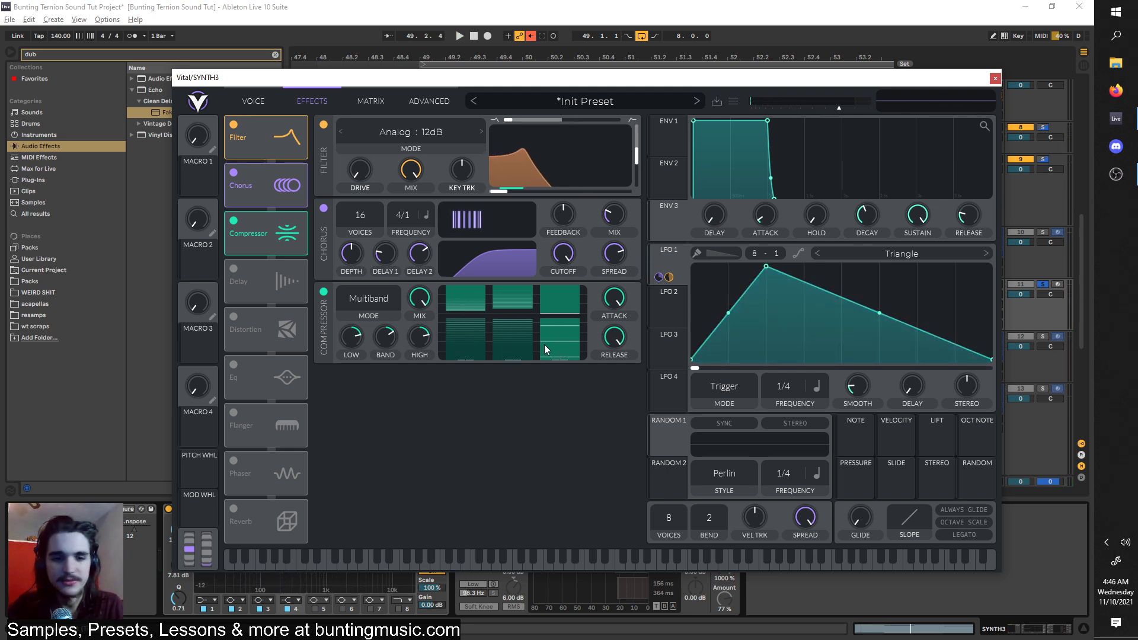
{"action": "key", "text": "space"}
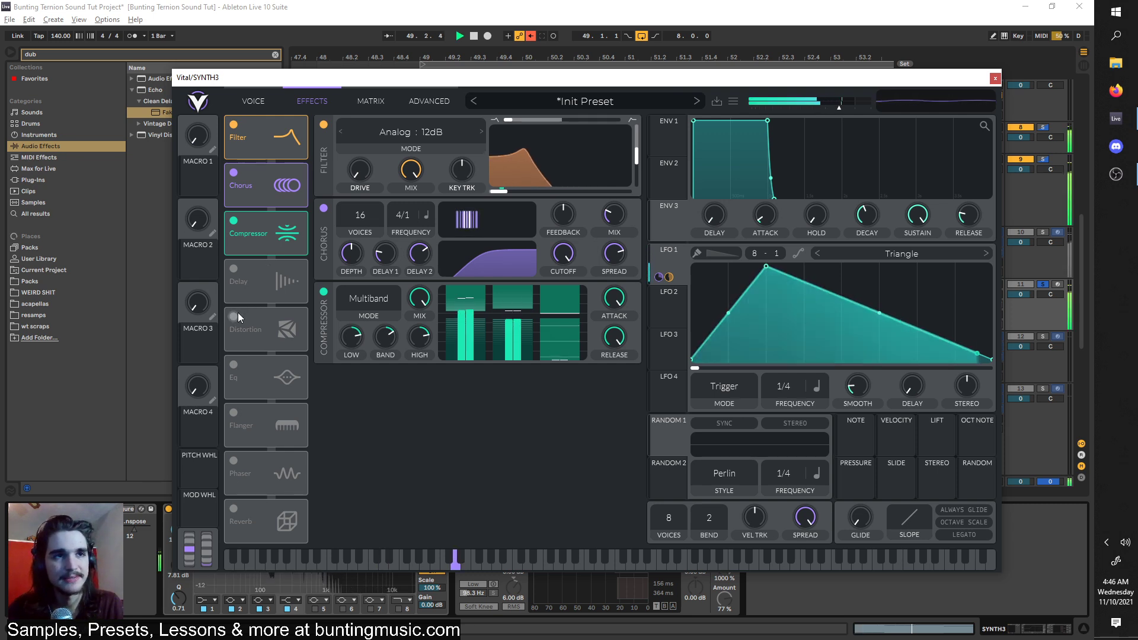
Add a Sine Fold distortion at the start of the effects chain with 7.2 dB of drive and audition it.
{"action": "left_click", "coordinate": [233, 317]}
{"action": "left_click_drag", "start_coordinate": [266, 319], "coordinate": [517, 163]}
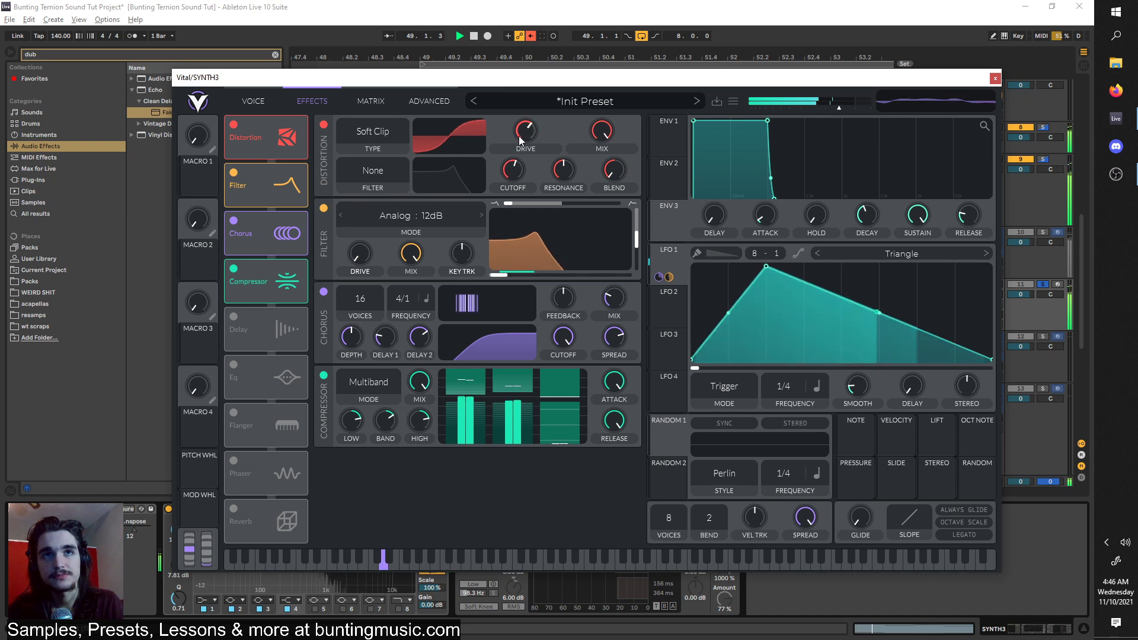
{"action": "key", "text": "space"}
{"action": "left_click", "coordinate": [391, 133]}
{"action": "left_click", "coordinate": [397, 204]}
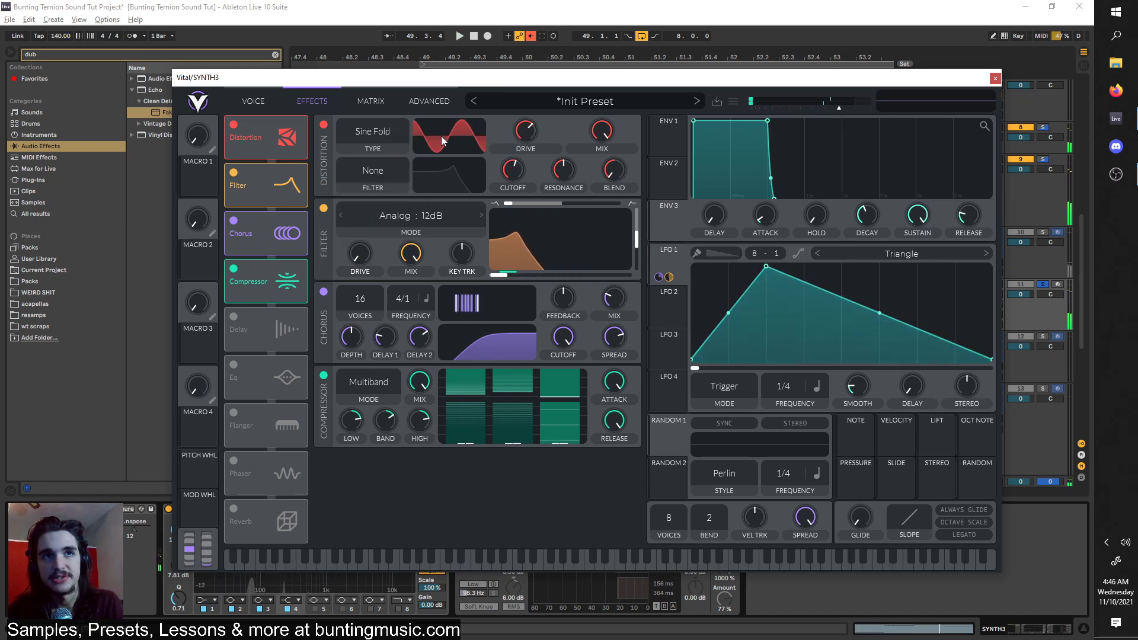
{"action": "key", "text": "space"}
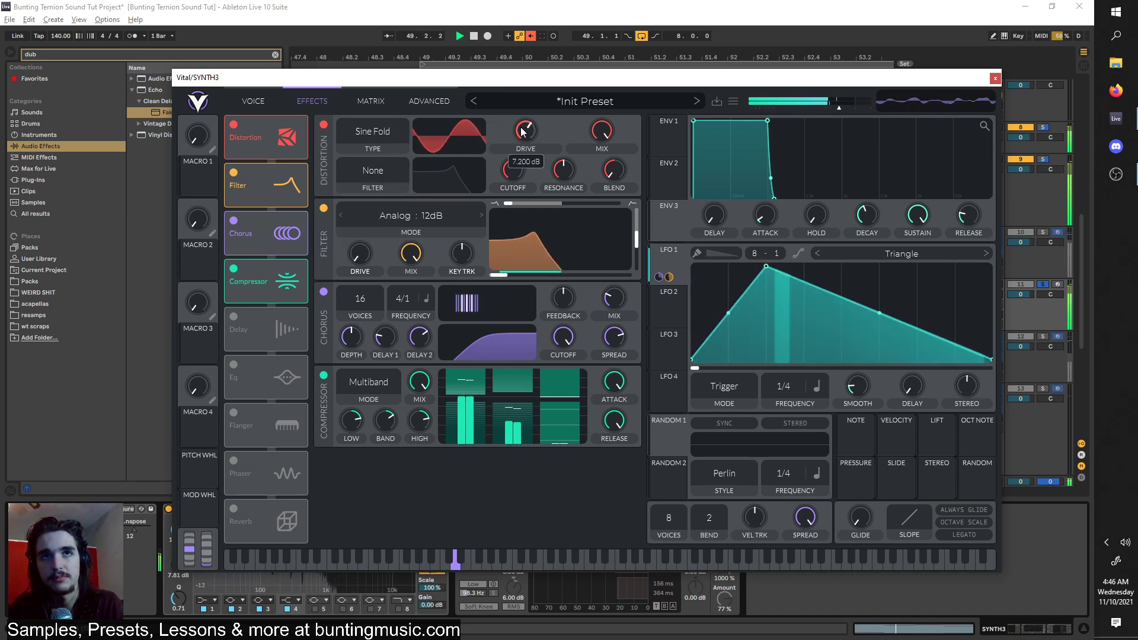
{"action": "key", "text": "space"}
Compare the rebuilt SYNTH3 patch with the original frozen SYNTH3 track by soloing each in turn during playback.
{"action": "left_click", "coordinate": [253, 101]}
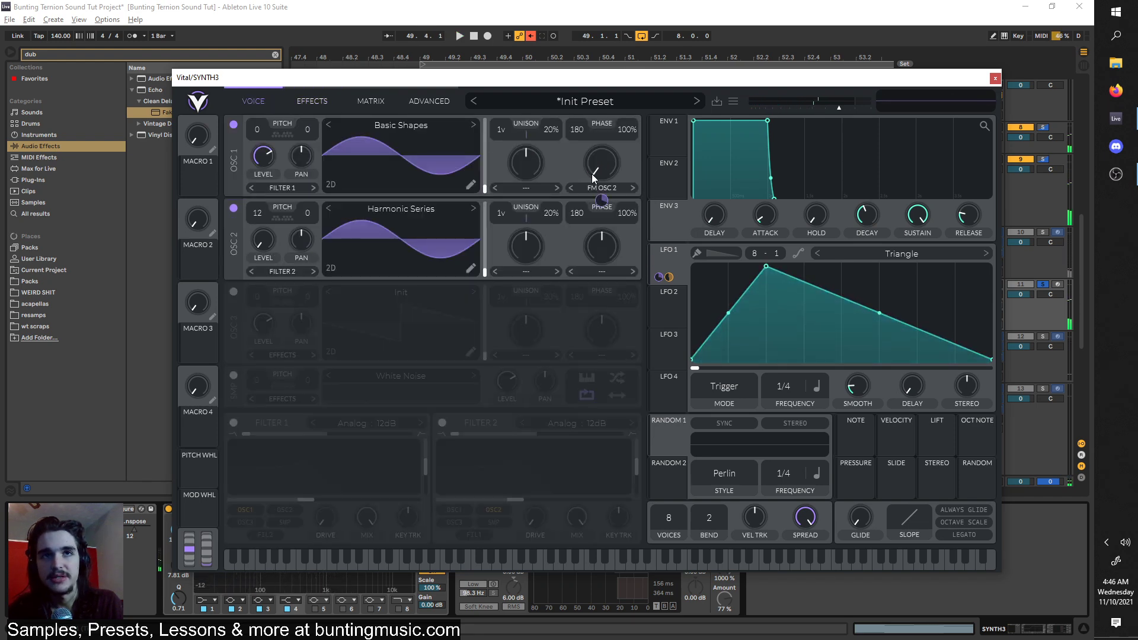
{"action": "left_click", "coordinate": [318, 103]}
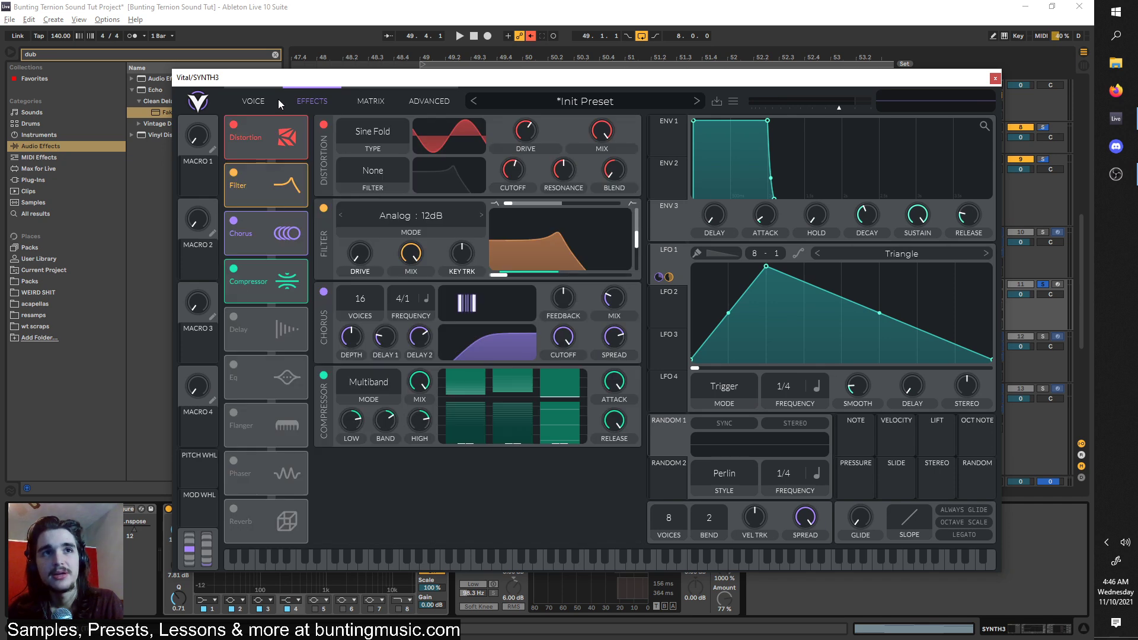
{"action": "key", "text": "space"}
{"action": "left_click", "coordinate": [1040, 231]}
{"action": "left_click", "coordinate": [926, 231]}
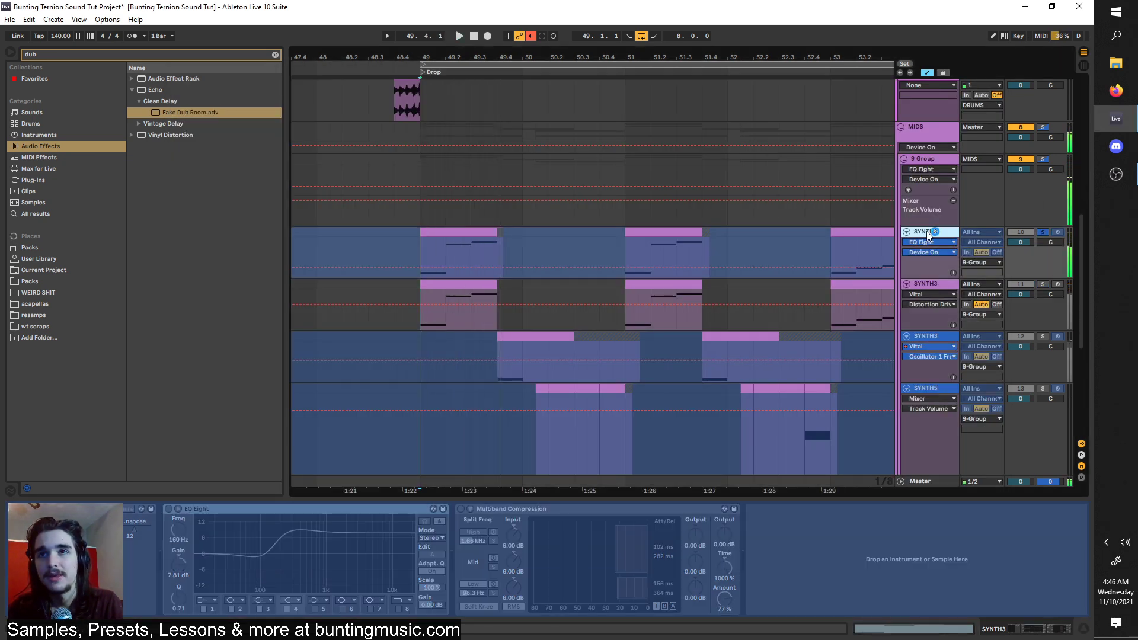
{"action": "left_click", "coordinate": [1044, 283]}
{"action": "key", "text": "space"}
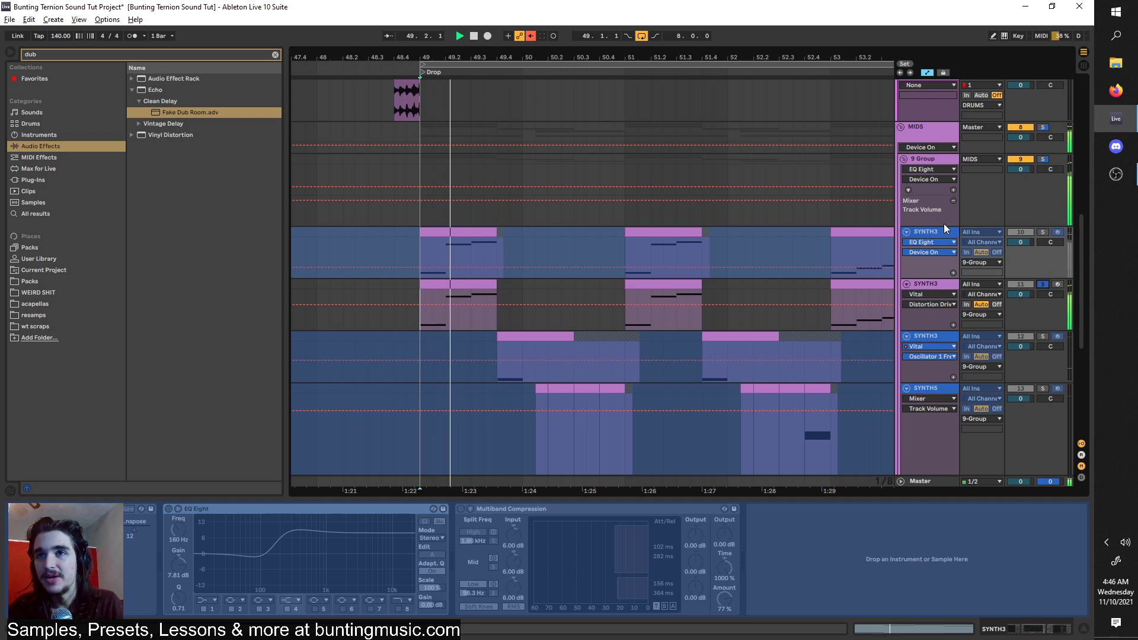
Try to unfreeze the original SYNTH3 track.
{"action": "right_click", "coordinate": [919, 231]}
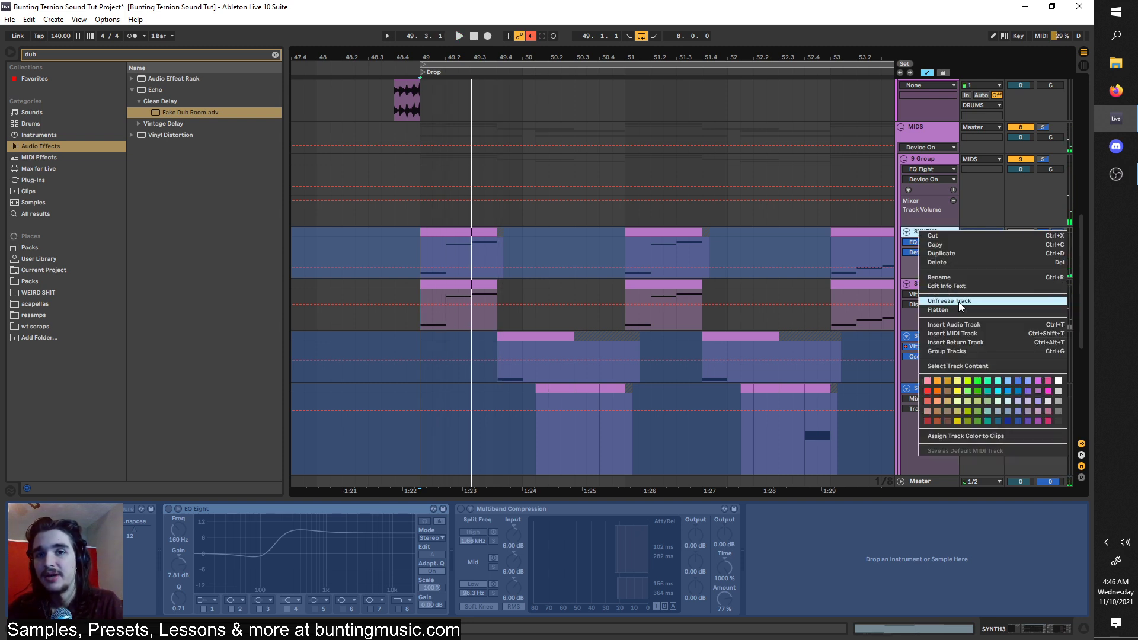
{"action": "left_click", "coordinate": [958, 300]}
{"action": "key", "text": "space"}
Compare the rebuilt SYNTH3 track with its EQ Eight off and on, and leave the EQ Eight bypassed.
{"action": "left_click", "coordinate": [168, 508]}
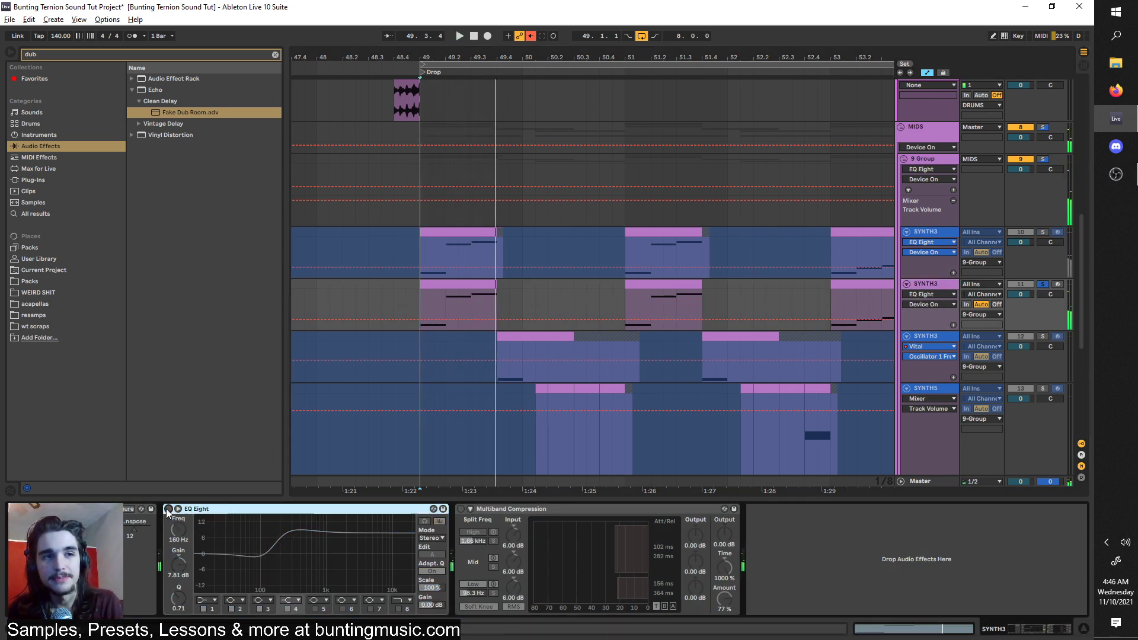
{"action": "left_click", "coordinate": [168, 508]}
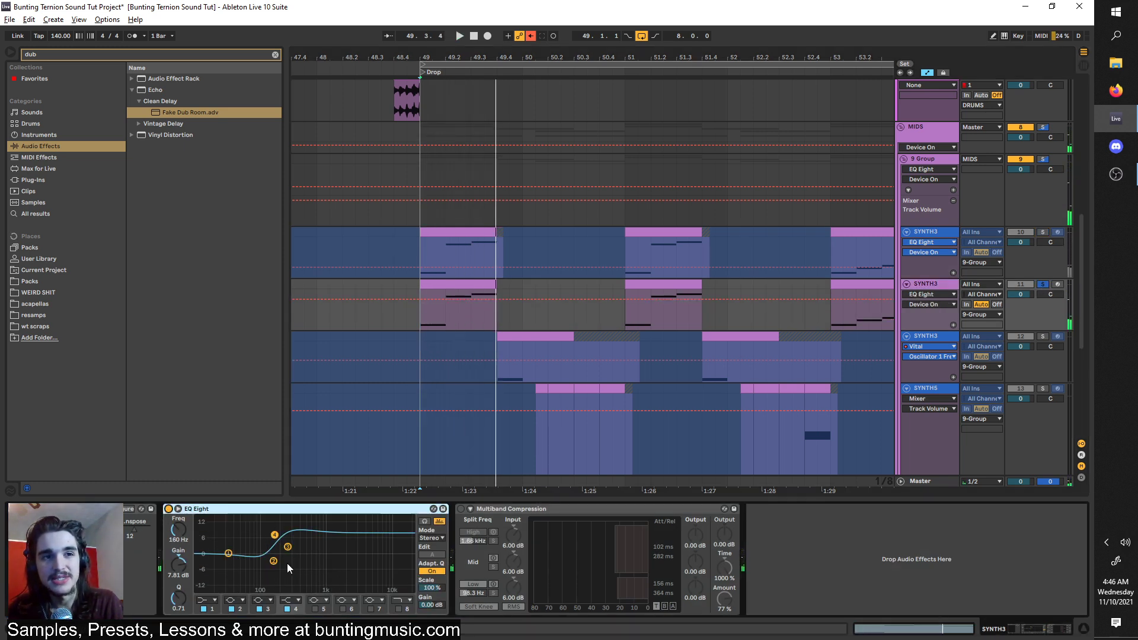
{"action": "left_click", "coordinate": [169, 509]}
Search the audio effects for "eq", set the rebuilt SYNTH3 track's volume to 6.0 and play it.
{"action": "left_click_drag", "start_coordinate": [51, 53], "coordinate": [5, 52]}
{"action": "type", "text": "eq"}
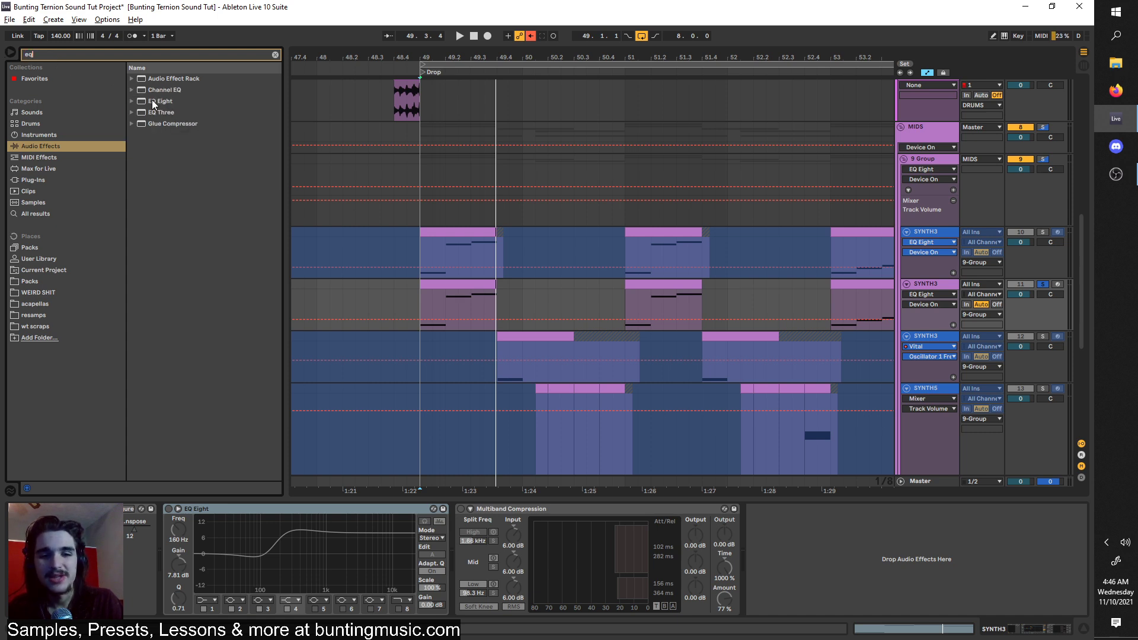
{"action": "left_click_drag", "start_coordinate": [1019, 294], "coordinate": [1019, 255]}
{"action": "key", "text": "space"}
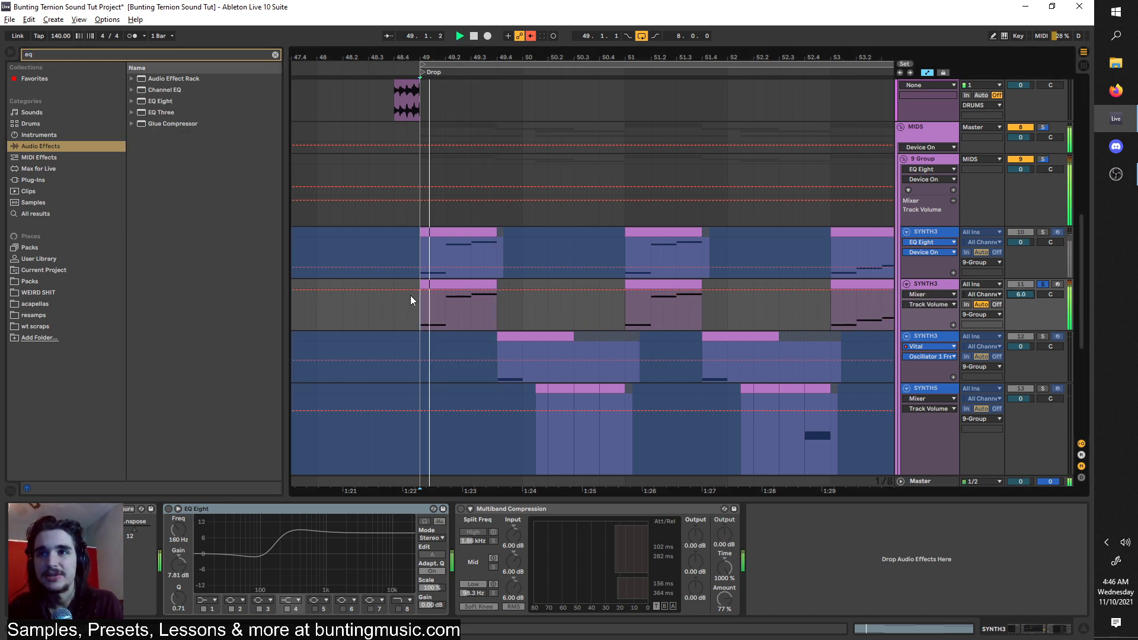
{"action": "key", "text": "space"}
{"action": "key", "text": "space"}
{"action": "key", "text": "space"}
Add a Glue Compressor after the Multiband Compression on the rebuilt SYNTH3 track and set its makeup to 13.8 dB.
{"action": "left_click", "coordinate": [148, 124]}
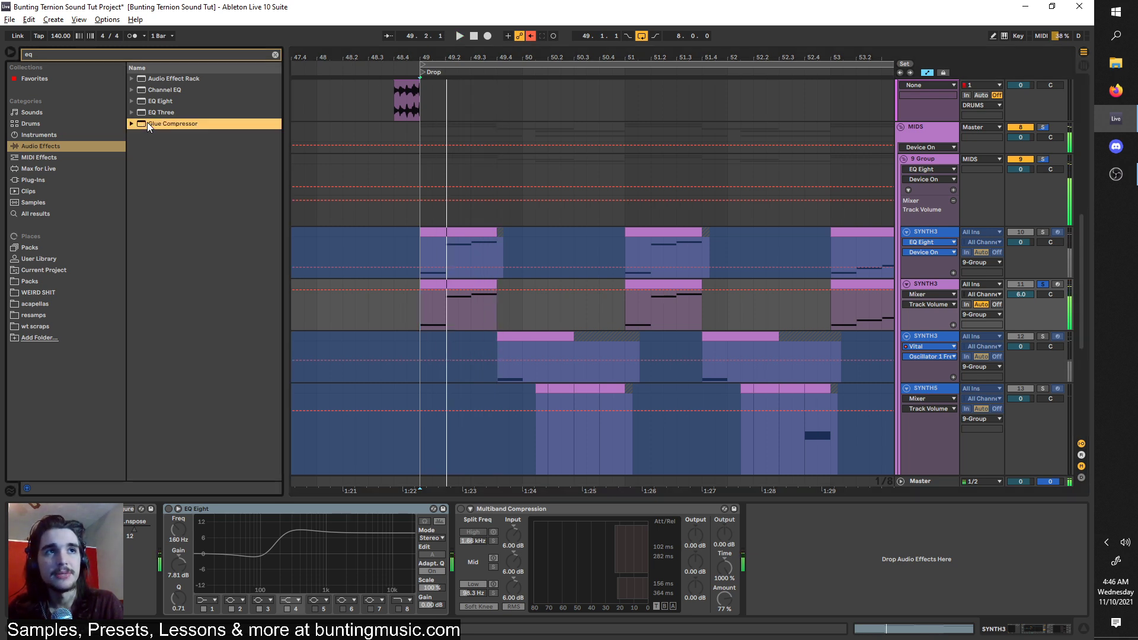
{"action": "key", "text": "space"}
{"action": "left_click_drag", "start_coordinate": [848, 592], "coordinate": [851, 593]}
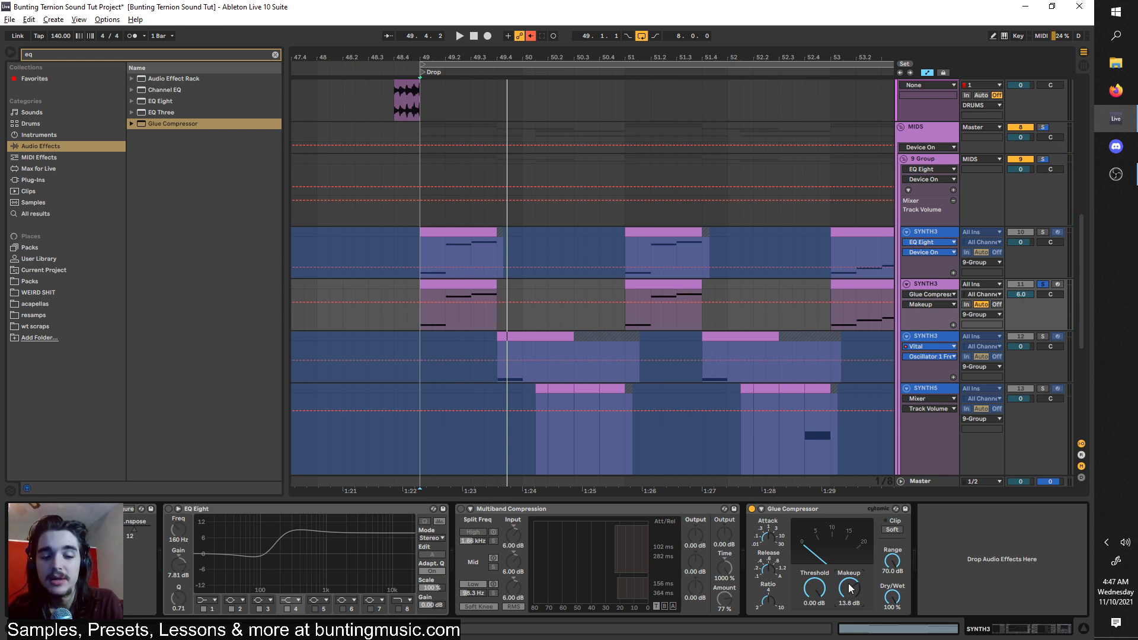
Delete the Glue Compressor from the rebuilt SYNTH3 track and play the track from the drop.
{"action": "left_click", "coordinate": [777, 510]}
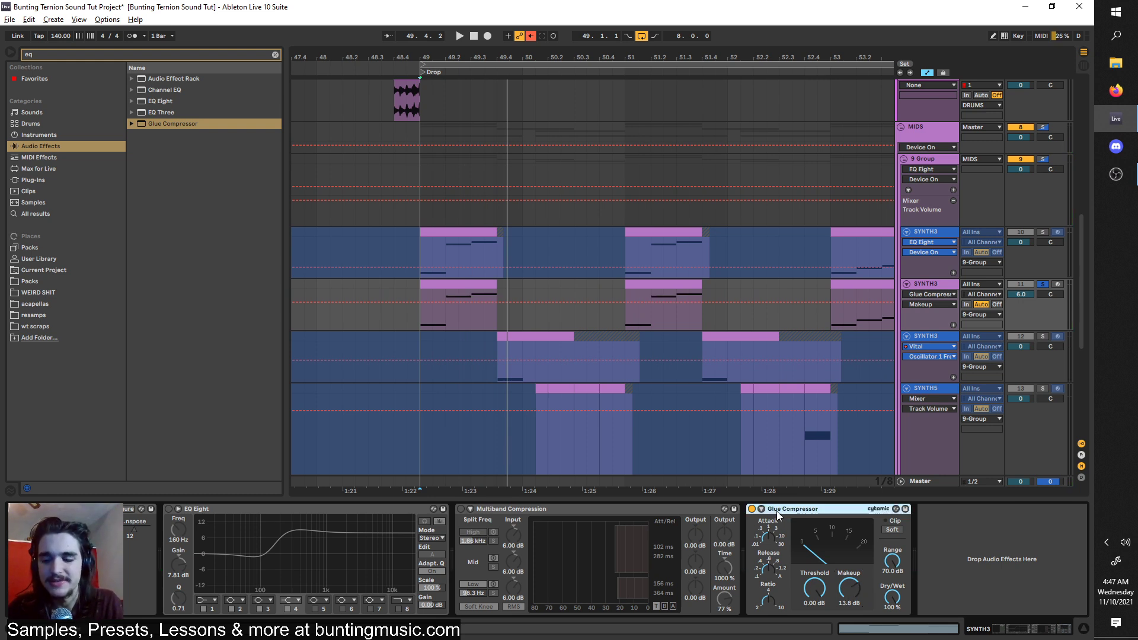
{"action": "key", "text": "Delete"}
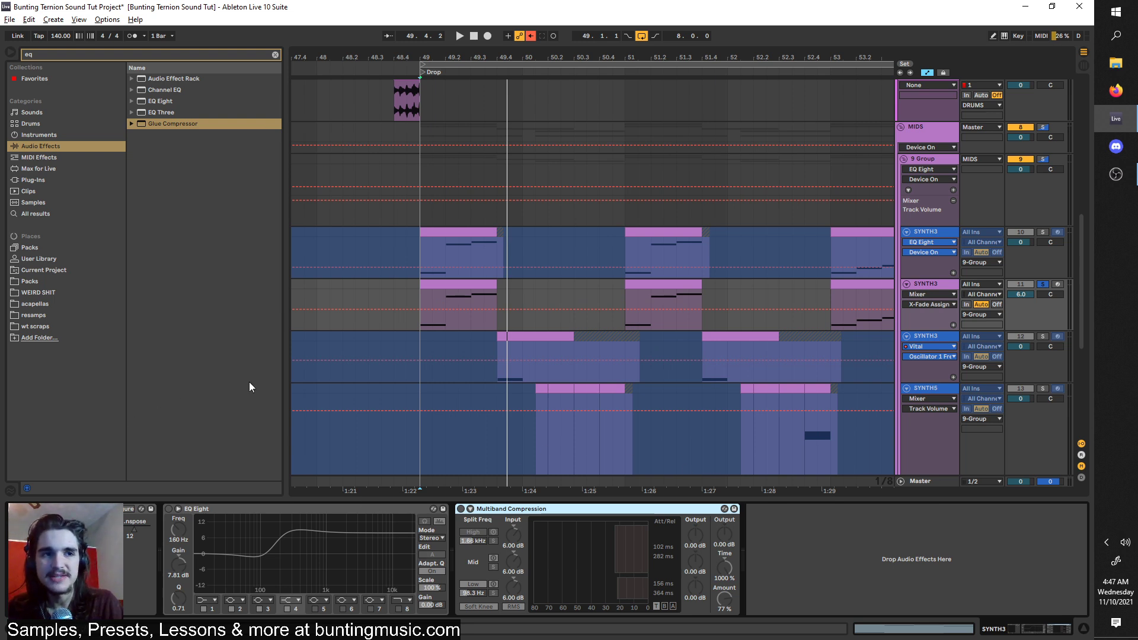
{"action": "left_click", "coordinate": [421, 324]}
{"action": "key", "text": "space"}
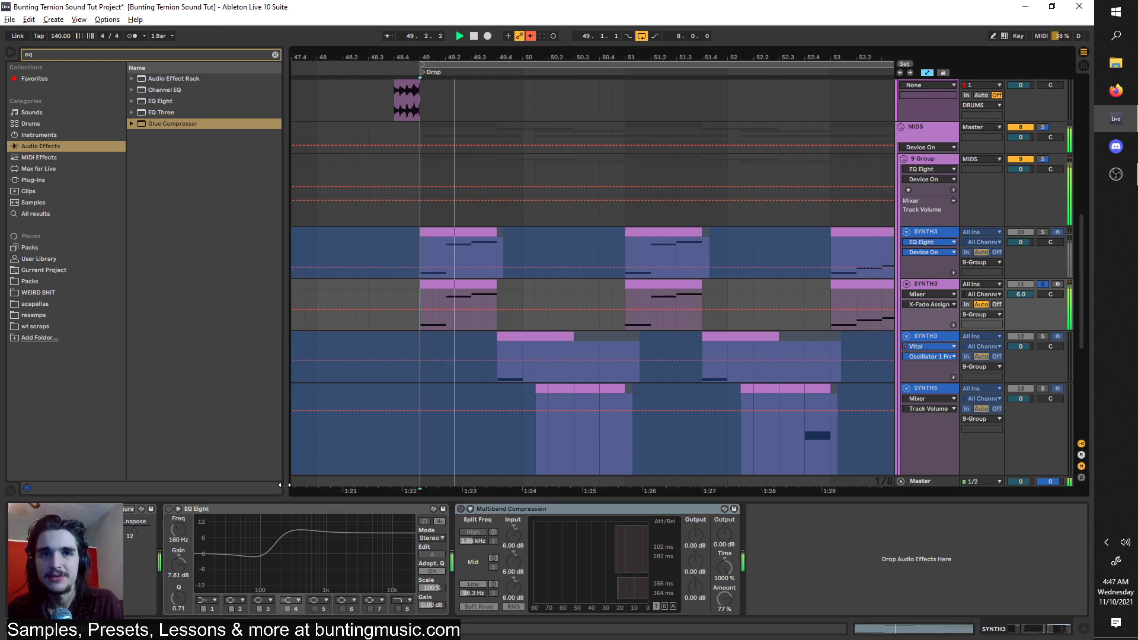
{"action": "key", "text": "space"}
Turn the rebuilt SYNTH3 track's EQ Eight back on and reset the track volume to 0.
{"action": "left_click", "coordinate": [169, 508]}
{"action": "right_click", "coordinate": [1023, 295]}
{"action": "key", "text": "space"}
{"action": "left_click", "coordinate": [1005, 330]}
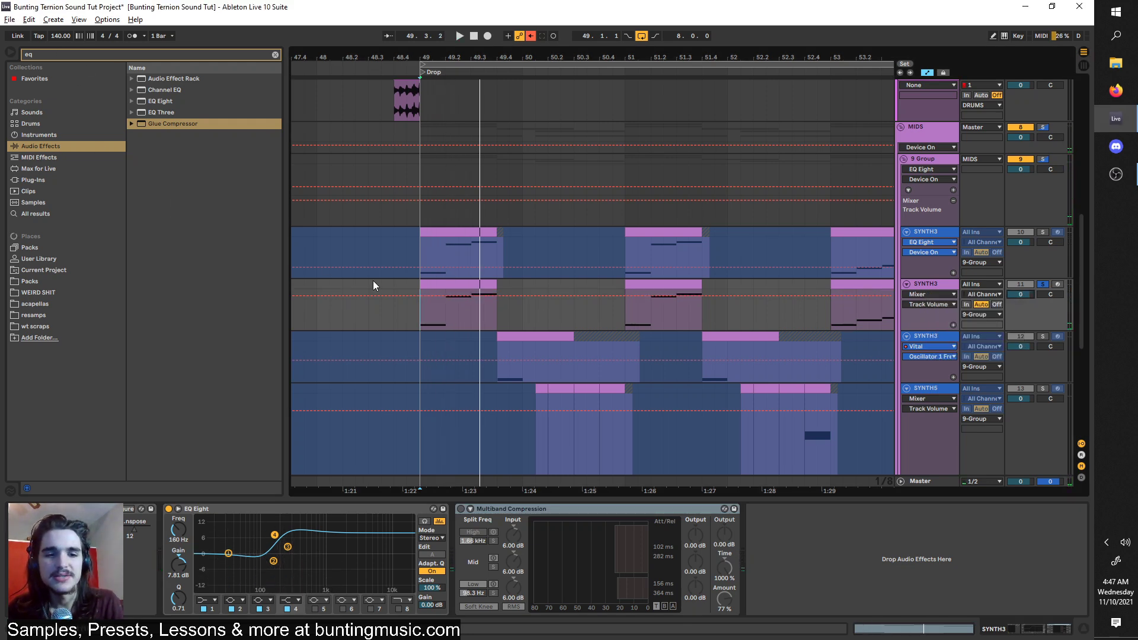
{"action": "scroll", "coordinate": [460, 326], "scroll_direction": "down", "scroll_amount": 6}
{"action": "scroll", "coordinate": [435, 401], "scroll_direction": "up", "scroll_amount": 3}
{"action": "scroll", "coordinate": [503, 399], "scroll_direction": "down", "scroll_amount": 7}
{"action": "scroll", "coordinate": [544, 364], "scroll_direction": "up", "scroll_amount": 3}
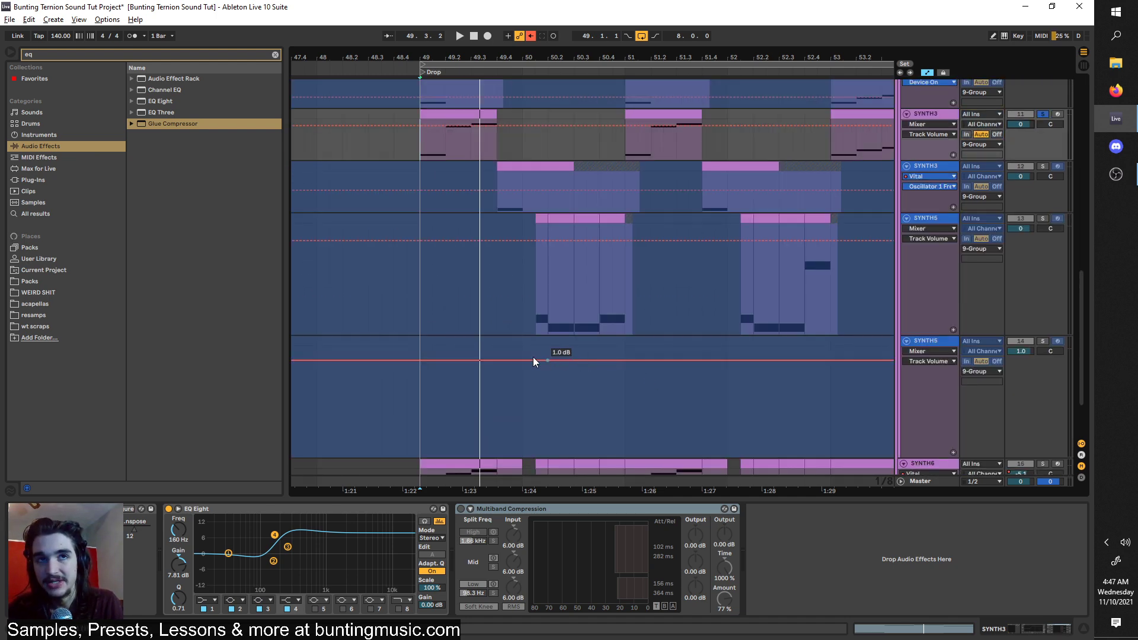
{"action": "scroll", "coordinate": [542, 359], "scroll_direction": "up", "scroll_amount": 5}
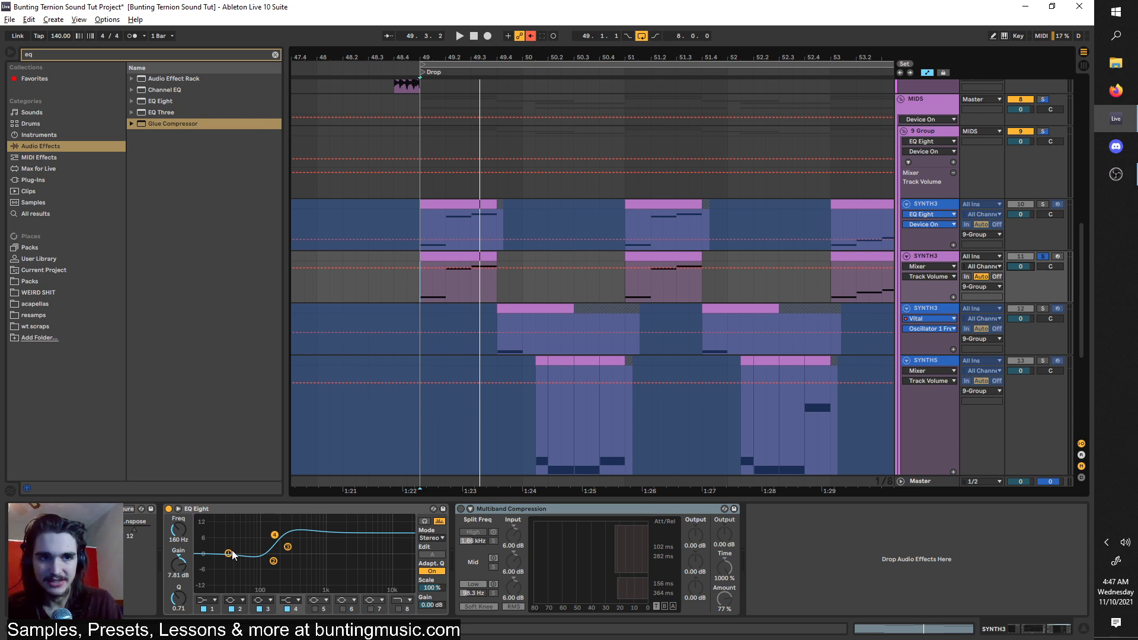
Try boosting the first band of the rebuilt SYNTH3's EQ Eight during playback, and undo the change.
{"action": "key", "text": "space"}
{"action": "left_click_drag", "start_coordinate": [228, 553], "coordinate": [244, 517]}
{"action": "key", "text": "space"}
{"action": "key", "text": "ctrl+z"}
{"action": "key", "text": "space"}
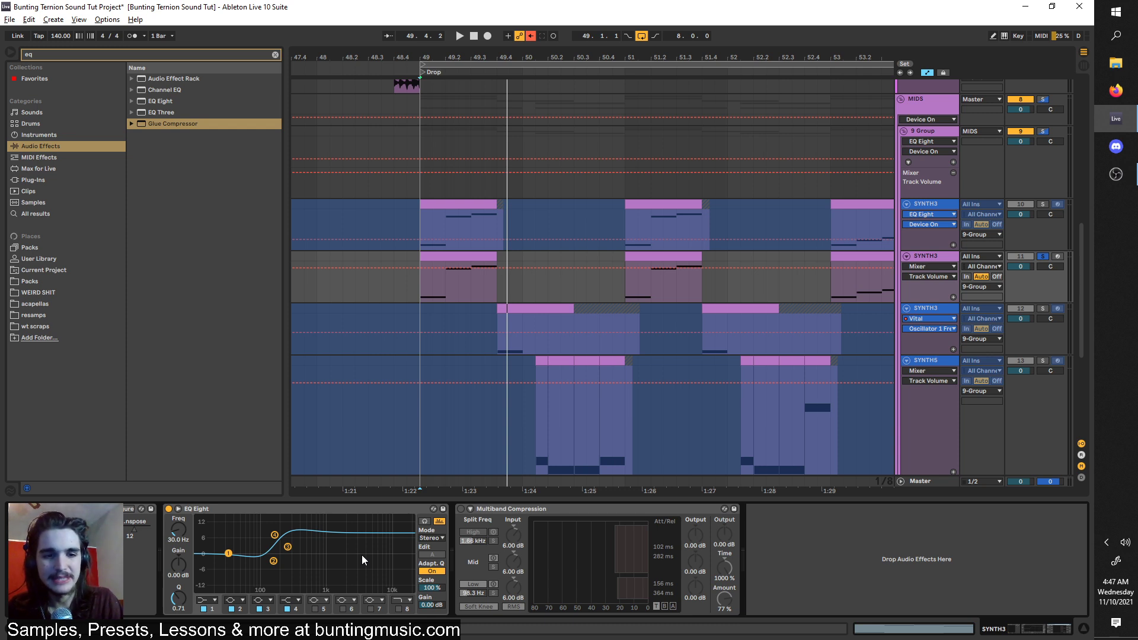
Switch the Multiband Compression on the rebuilt SYNTH3 track back on while playing the drop.
{"action": "key", "text": "space"}
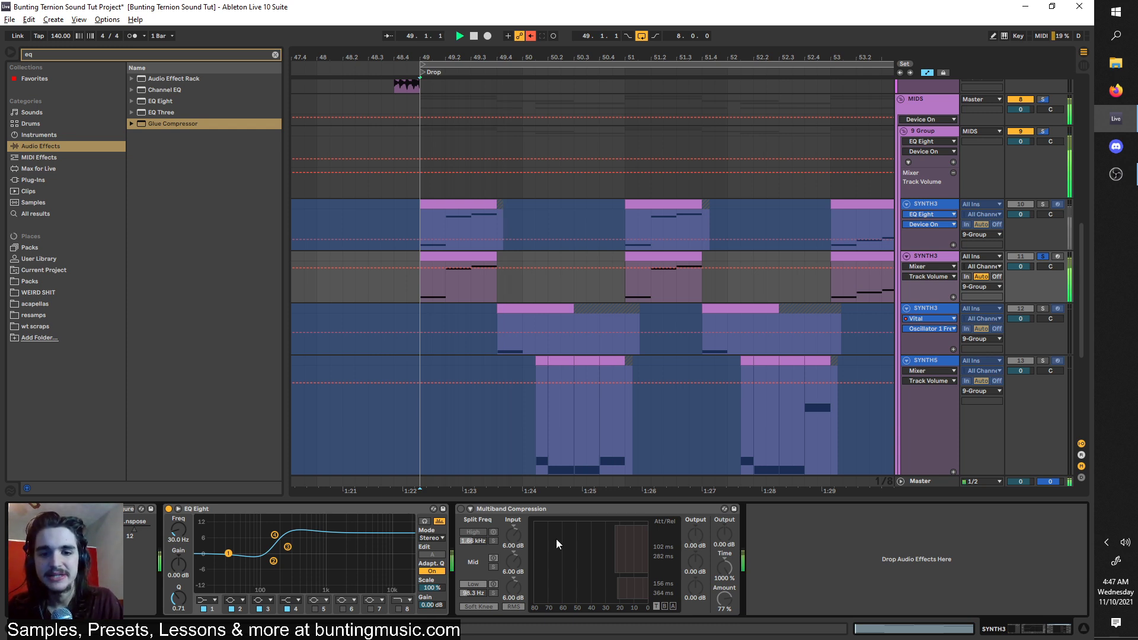
{"action": "left_click", "coordinate": [460, 509]}
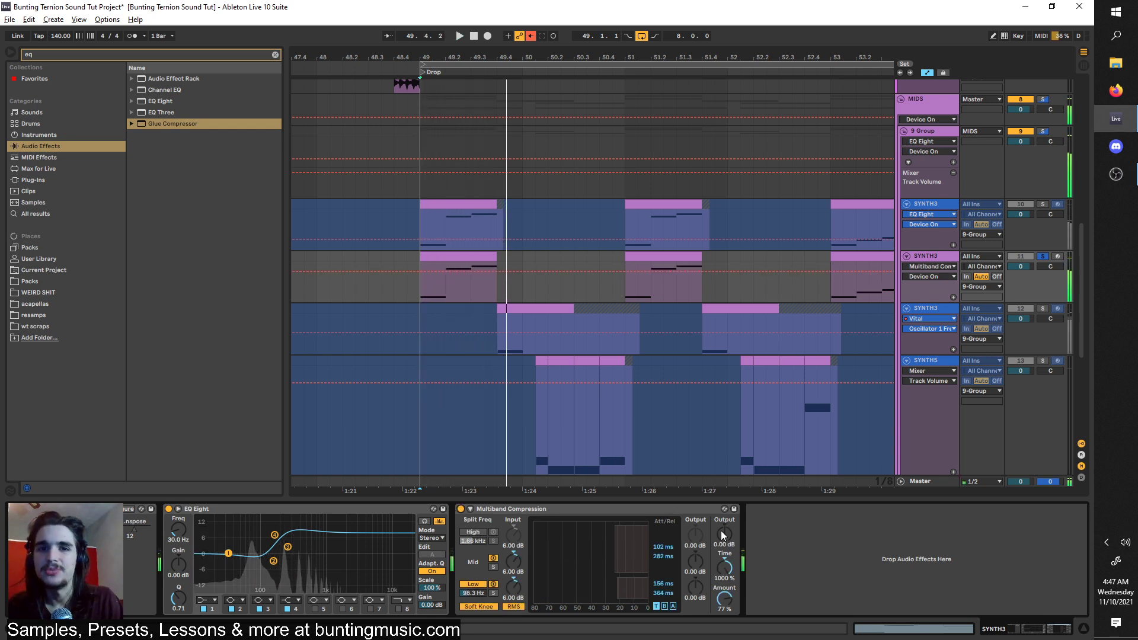
{"action": "key", "text": "space"}
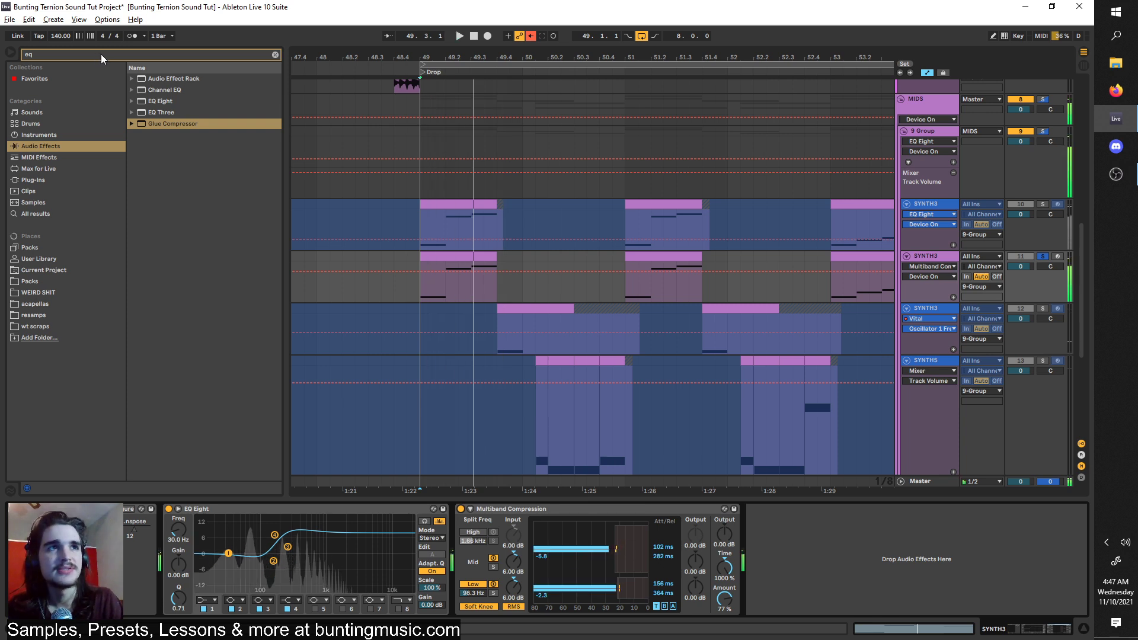
Search the audio effects for "multi" and load the Multiband Compression preset over the existing one on the rebuilt SYNTH3 track.
{"action": "key", "text": "space"}
{"action": "type", "text": "lti"}
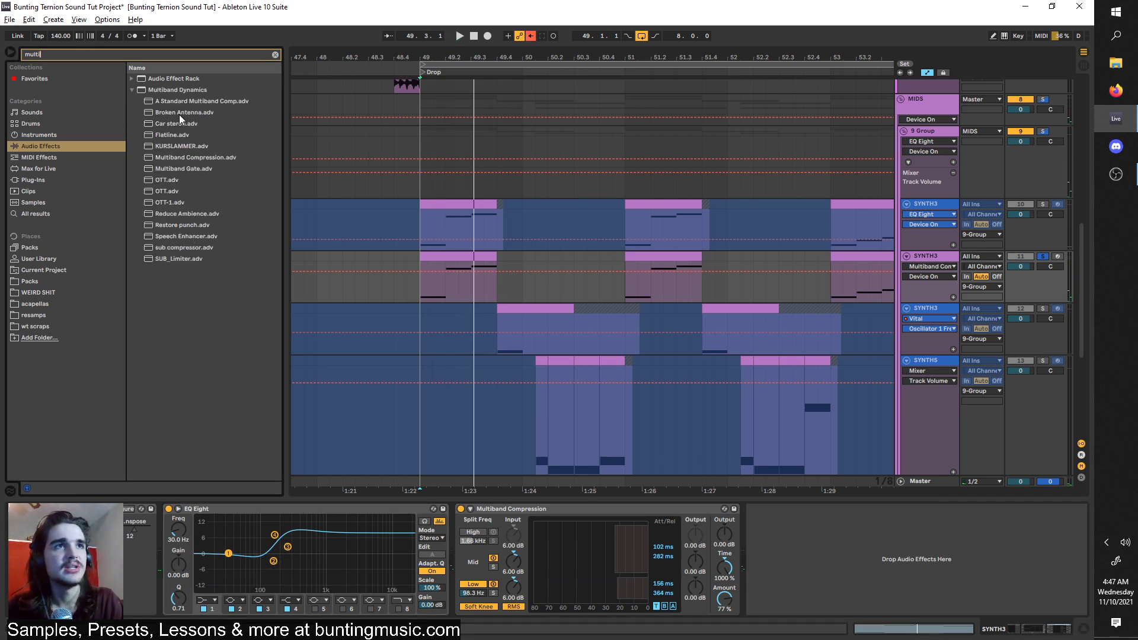
{"action": "left_click_drag", "start_coordinate": [166, 155], "coordinate": [694, 550]}
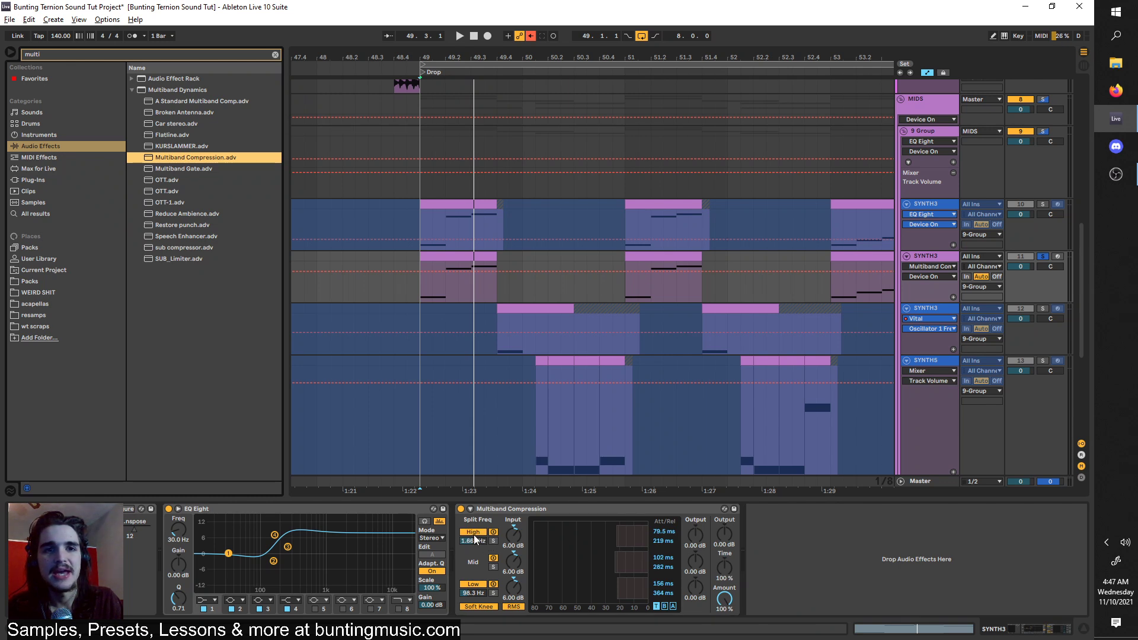
Turn off the High band of the Multiband Compression, set its master output to 2.00 dB and play the result.
{"action": "key", "text": "space"}
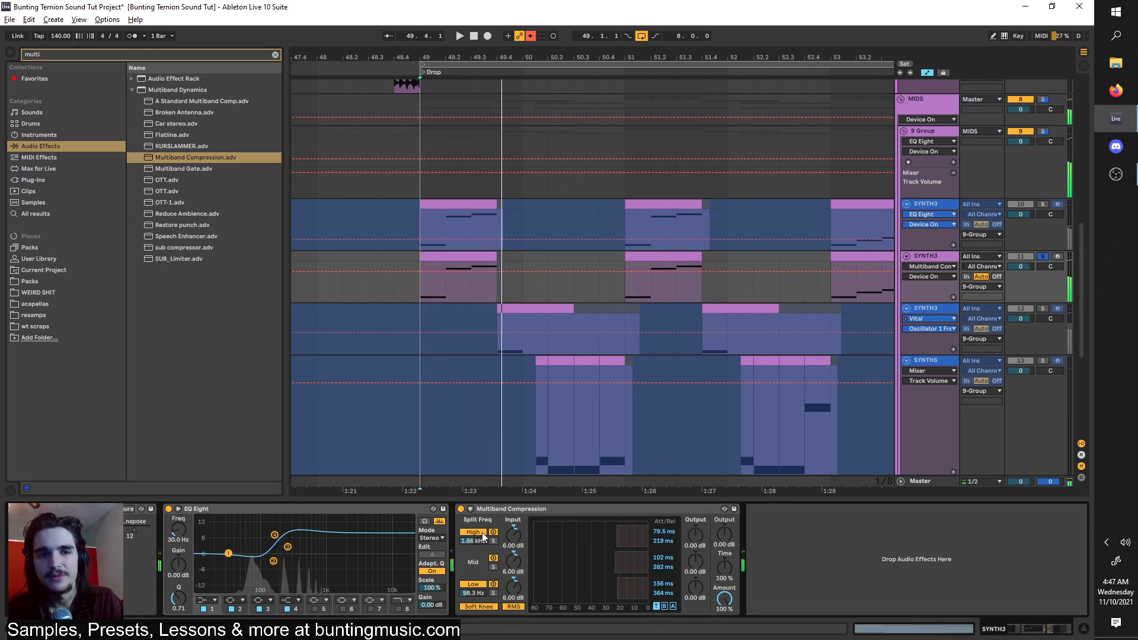
{"action": "left_click", "coordinate": [474, 532]}
{"action": "left_click_drag", "start_coordinate": [724, 532], "coordinate": [724, 527]}
{"action": "key", "text": "space"}
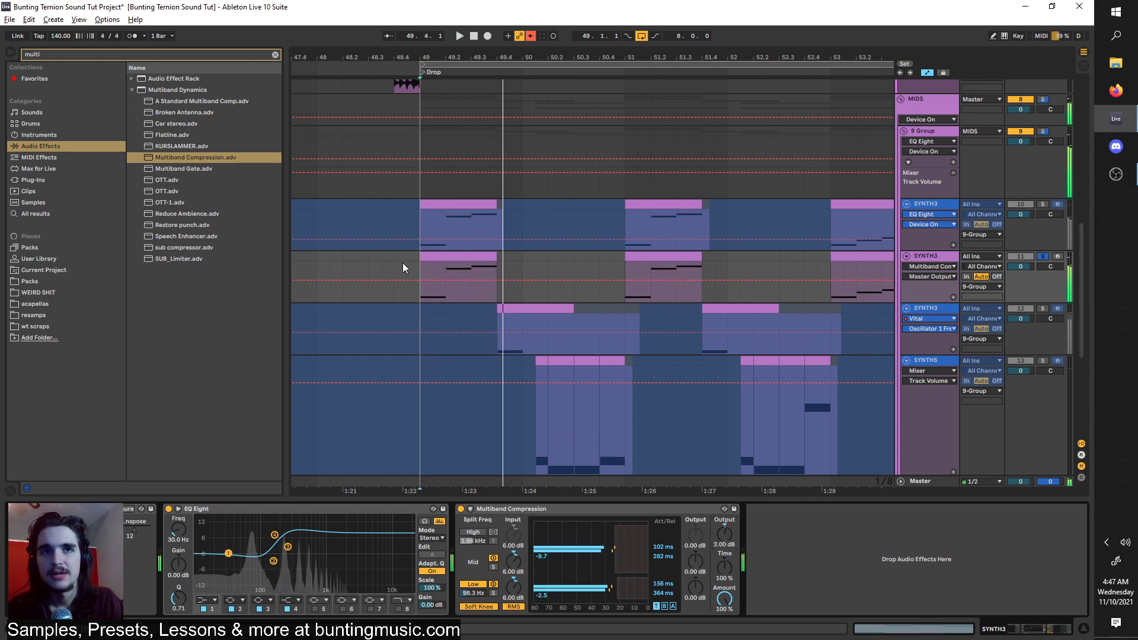
{"action": "key", "text": "space"}
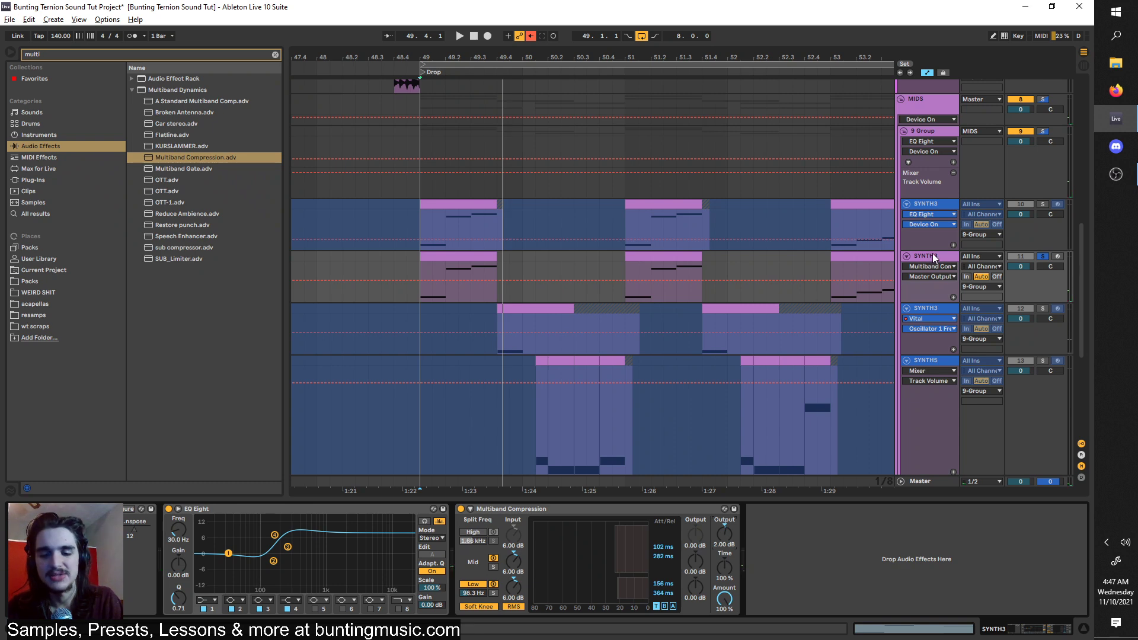
Solo the next SYNTH3 track down, bypass its Multiband Compression, EQ Eight and Reverb, and play it dry.
{"action": "left_click", "coordinate": [490, 318]}
{"action": "key", "text": "space"}
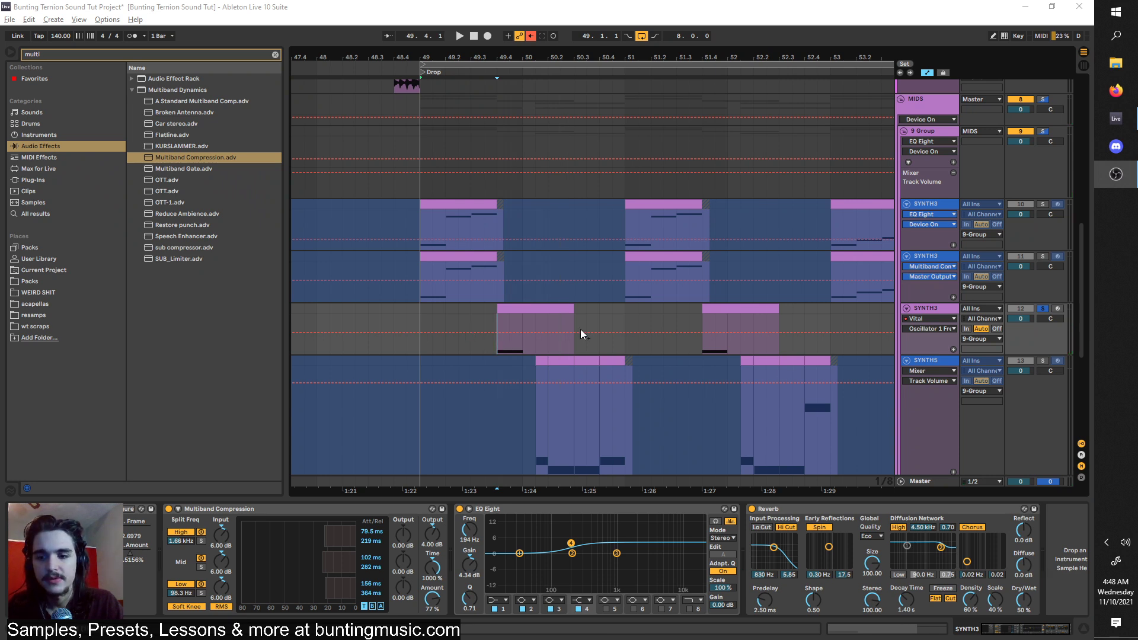
{"action": "left_click", "coordinate": [491, 316]}
{"action": "key", "text": "space"}
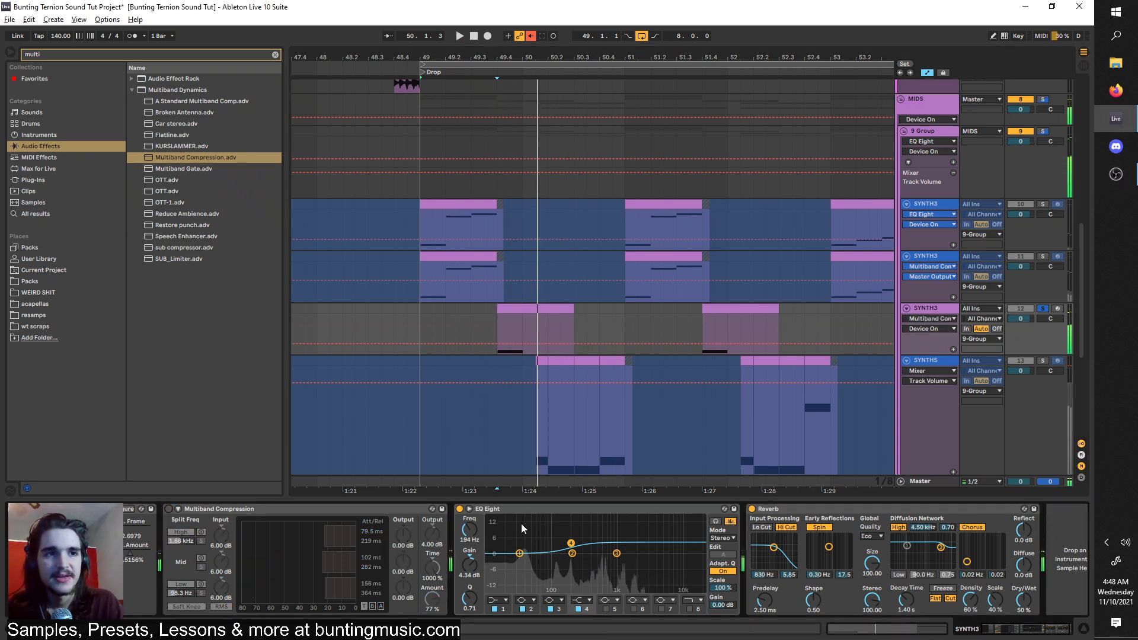
{"action": "left_click", "coordinate": [460, 509]}
{"action": "left_click", "coordinate": [752, 509]}
{"action": "key", "text": "space"}
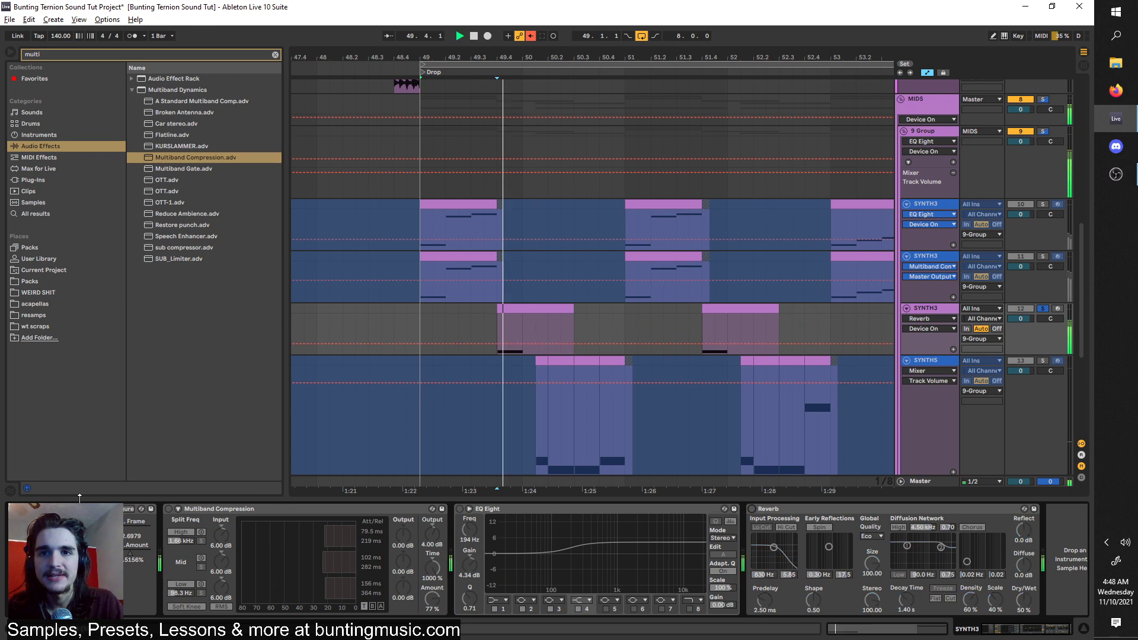
{"action": "key", "text": "space"}
Open the track's Vital patch and examine its oscillator and effects settings during playback.
{"action": "left_click", "coordinate": [32, 508]}
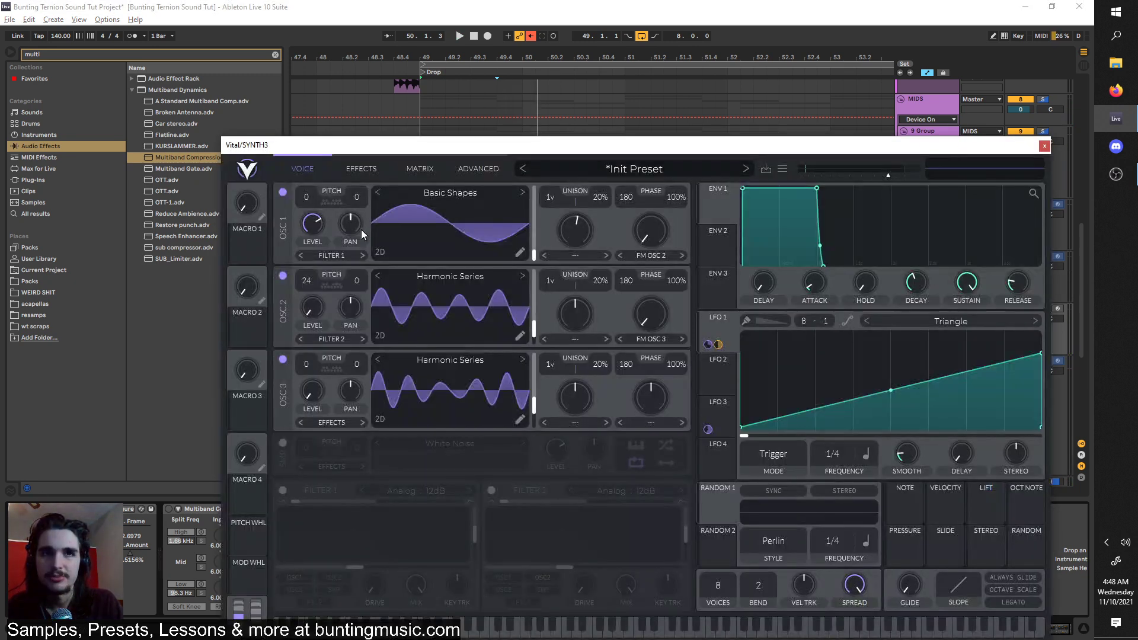
{"action": "left_click_drag", "start_coordinate": [399, 155], "coordinate": [402, 125]}
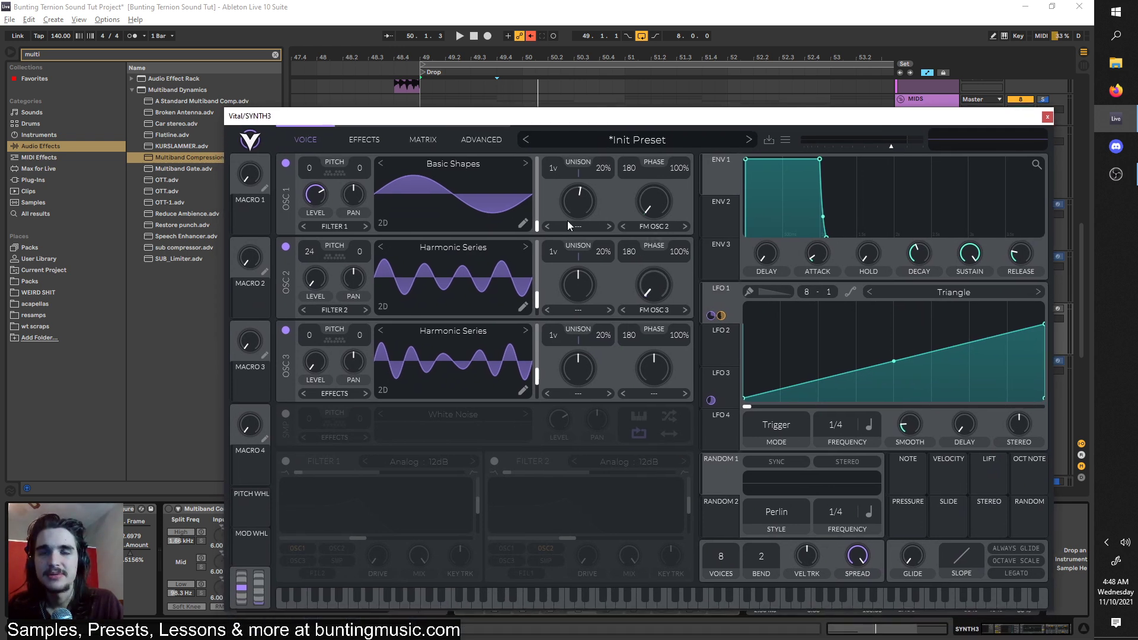
{"action": "left_click", "coordinate": [372, 146]}
{"action": "key", "text": "space"}
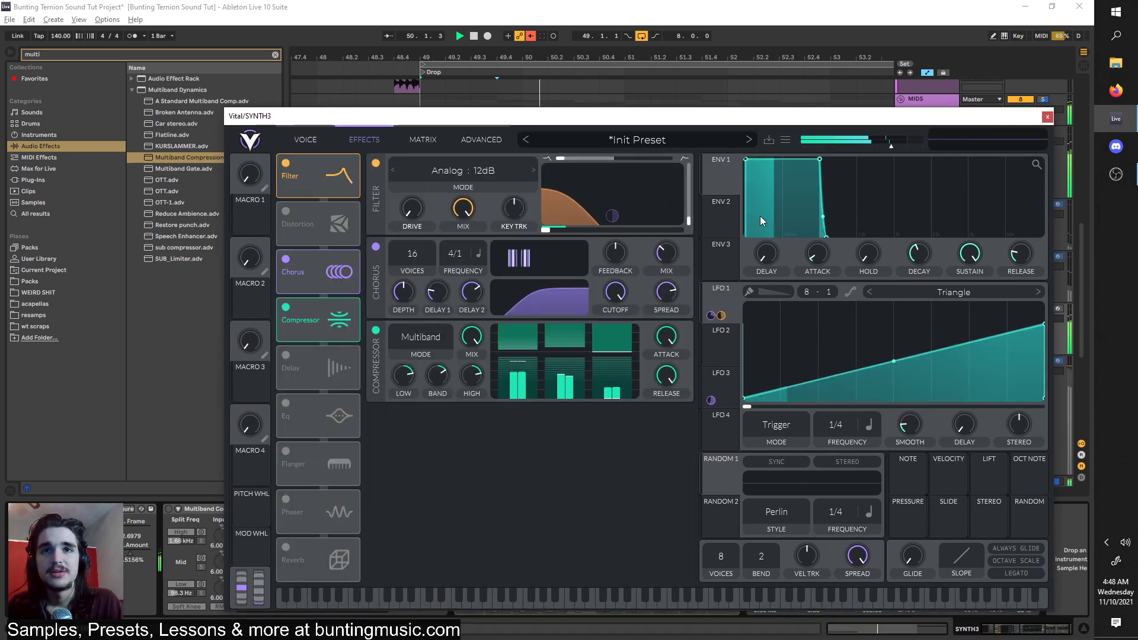
{"action": "left_click", "coordinate": [299, 137]}
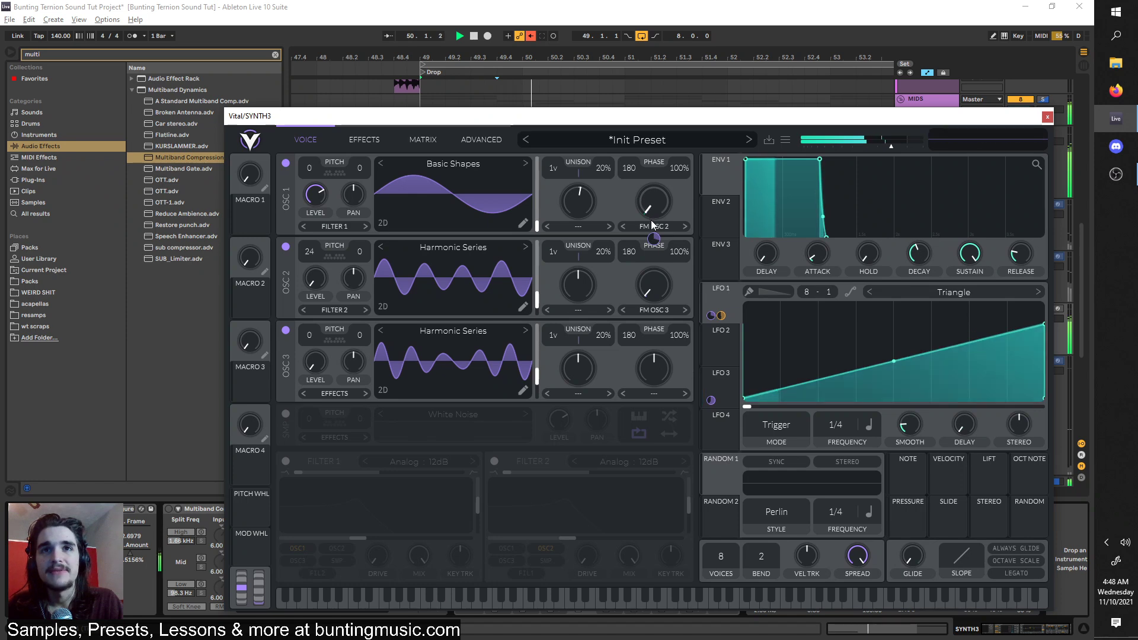
{"action": "key", "text": "space"}
{"action": "left_click", "coordinate": [368, 148]}
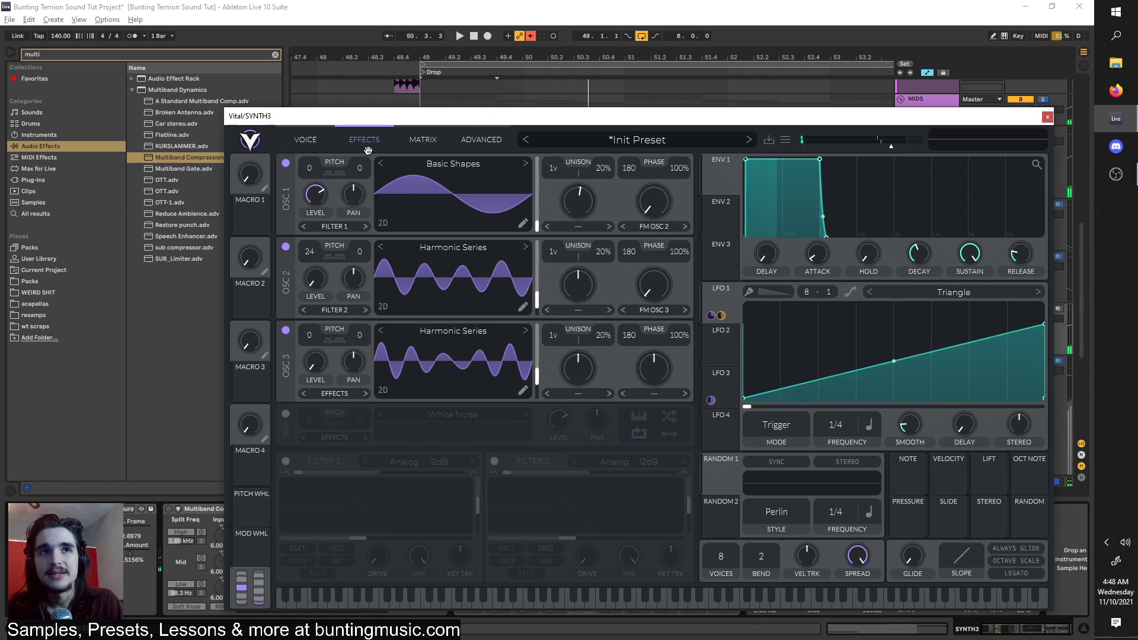
{"action": "key", "text": "space"}
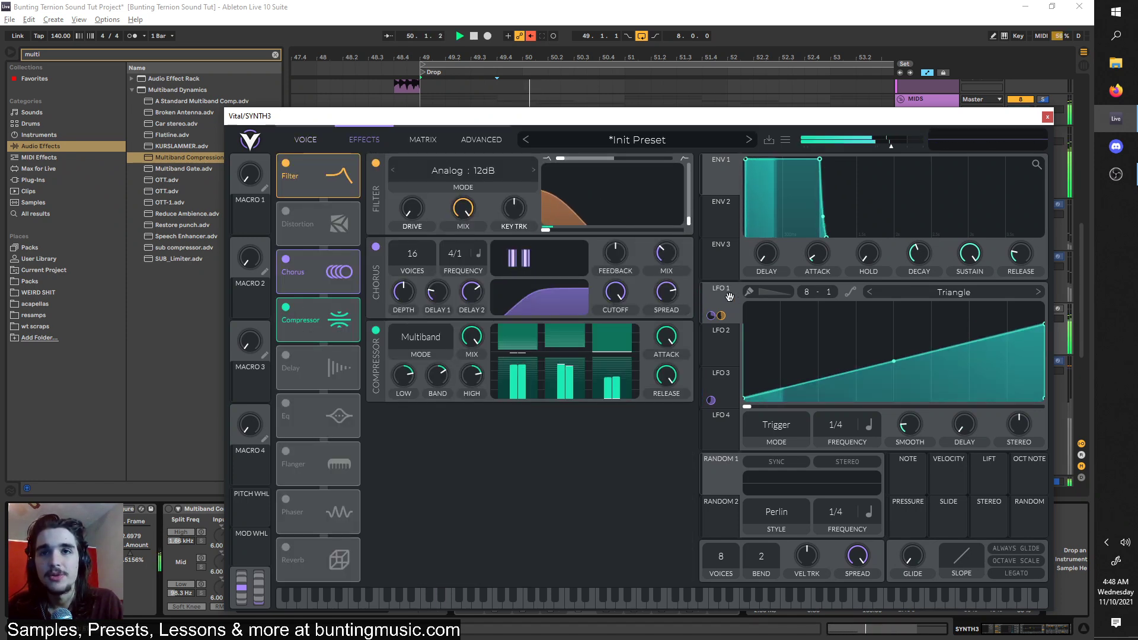
{"action": "key", "text": "space"}
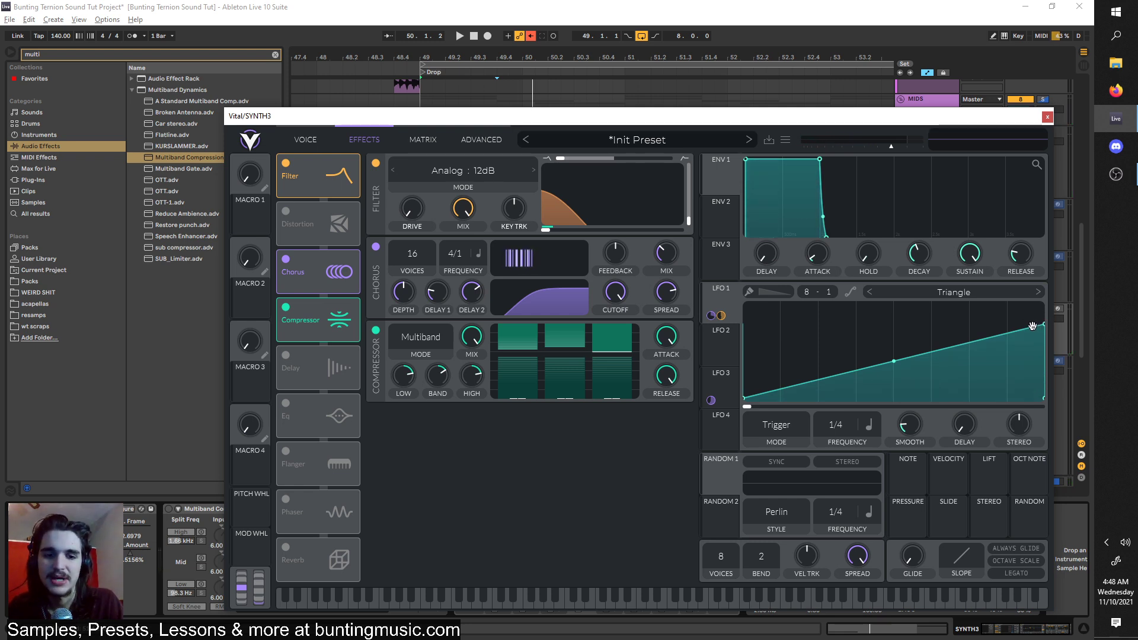
Try moving LFO 1's peak to about a quarter of the cycle and play the patch.
{"action": "left_click_drag", "start_coordinate": [1044, 323], "coordinate": [817, 304]}
{"action": "key", "text": "space"}
{"action": "key", "text": "space"}
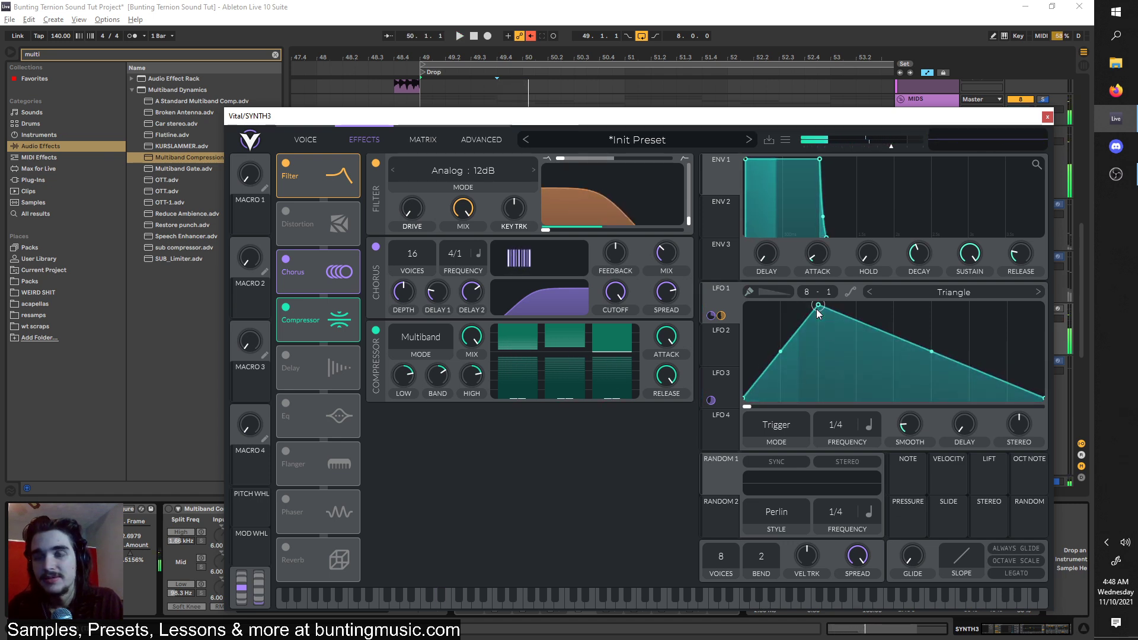
{"action": "key", "text": "space"}
{"action": "key", "text": "space"}
Move LFO 1's peak back to the end of the cycle as a rising ramp and play the patch.
{"action": "left_click_drag", "start_coordinate": [818, 306], "coordinate": [1054, 314]}
{"action": "key", "text": "space"}
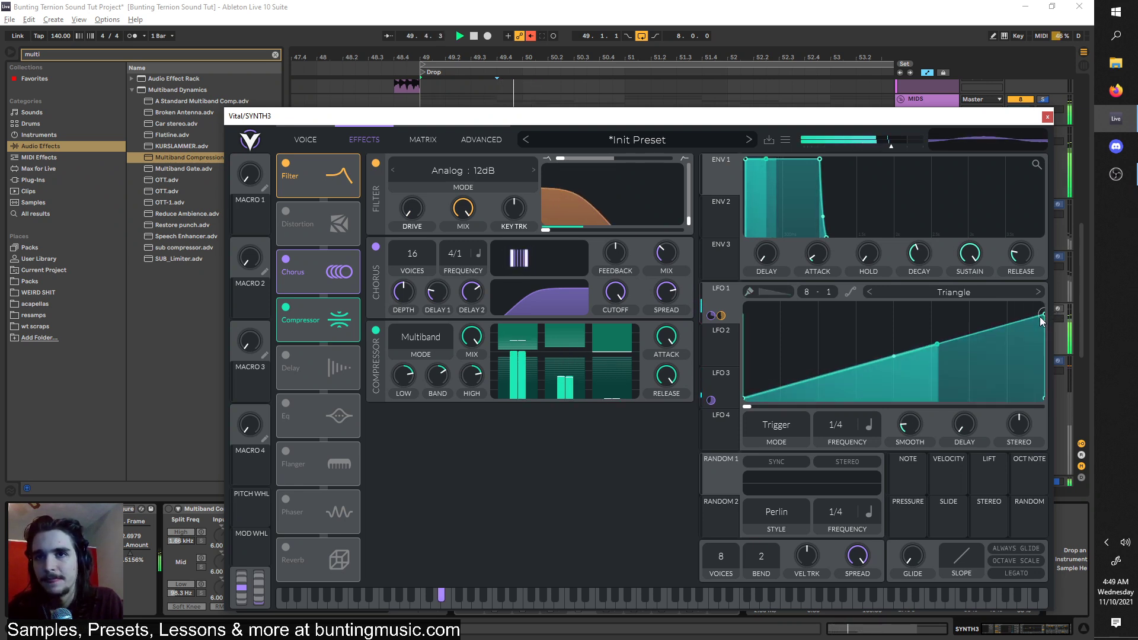
{"action": "key", "text": "space"}
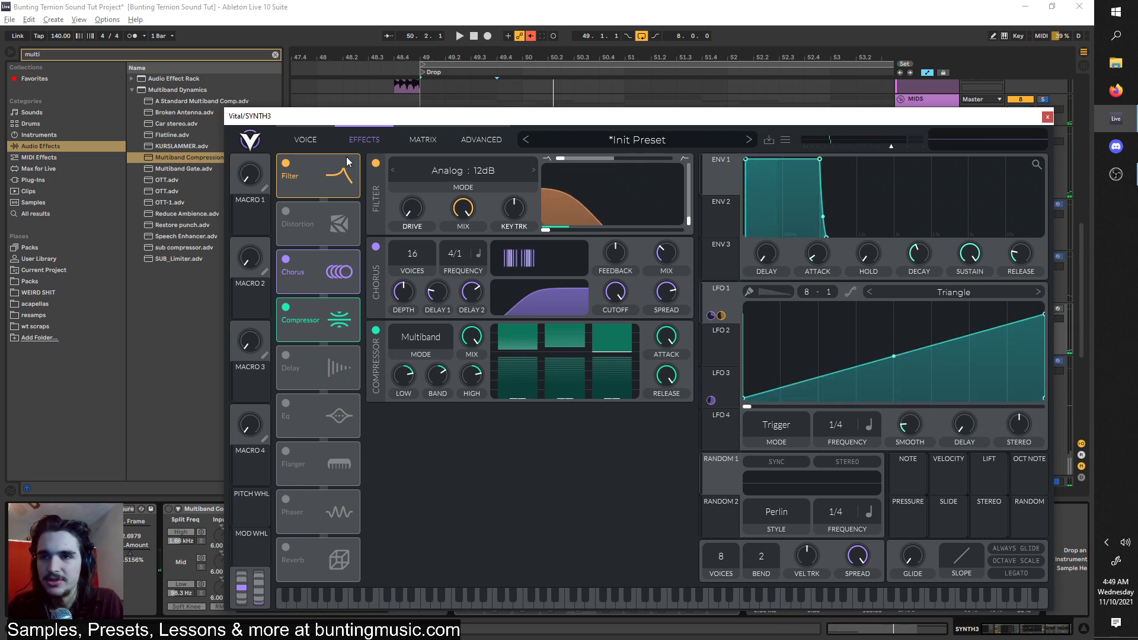
Play the patch with its oscillators in view, and turn off oscillator 3 to hear the difference.
{"action": "left_click", "coordinate": [321, 141]}
{"action": "key", "text": "space"}
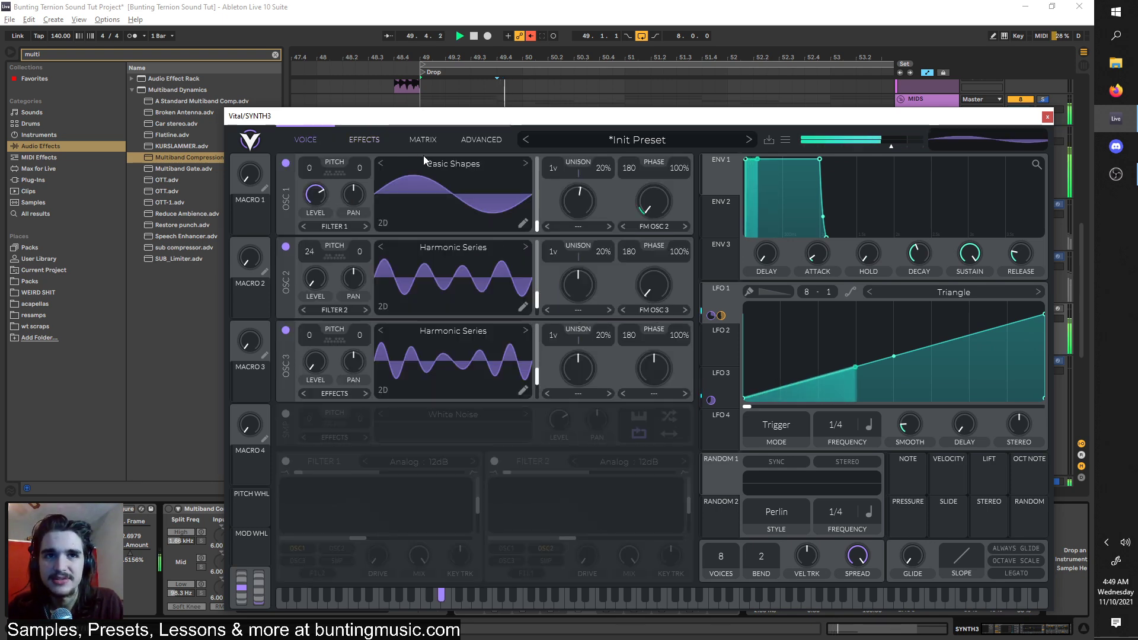
{"action": "key", "text": "space"}
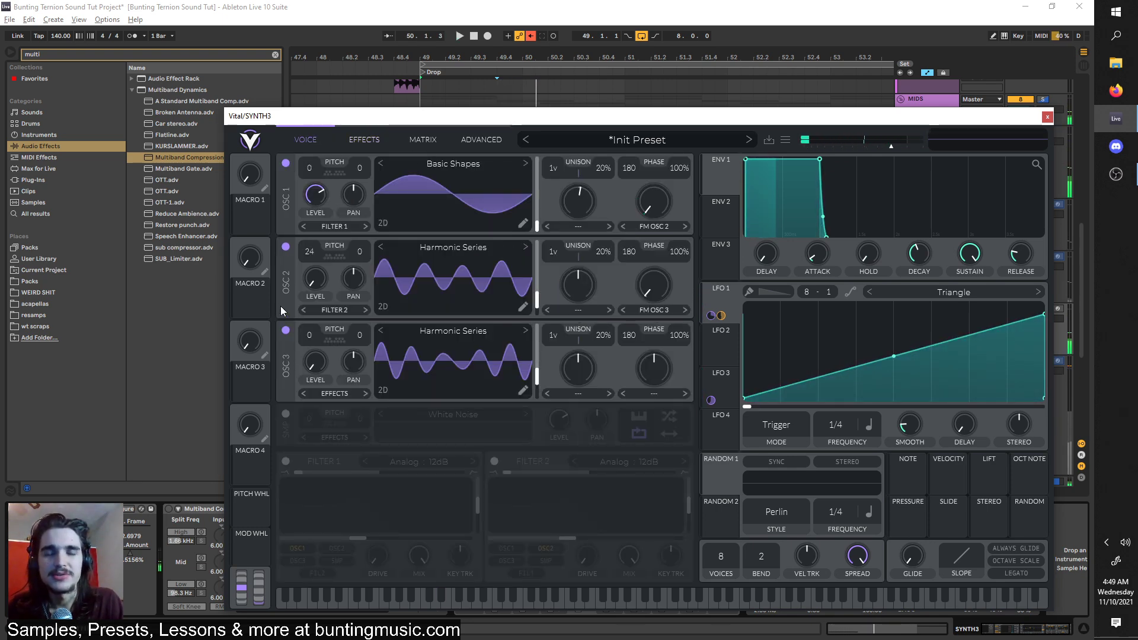
{"action": "left_click", "coordinate": [285, 329]}
{"action": "key", "text": "space"}
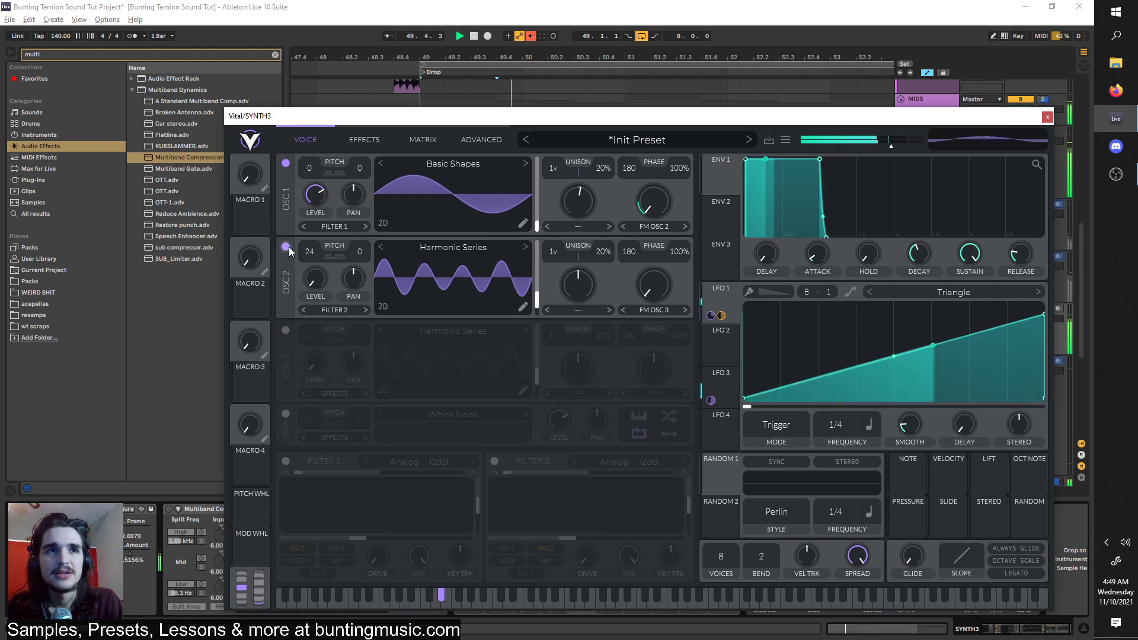
Try oscillator 2 with its wavetable frame lowered to a plain sine and its transpose at 0, and play it.
{"action": "left_click_drag", "start_coordinate": [541, 288], "coordinate": [535, 332]}
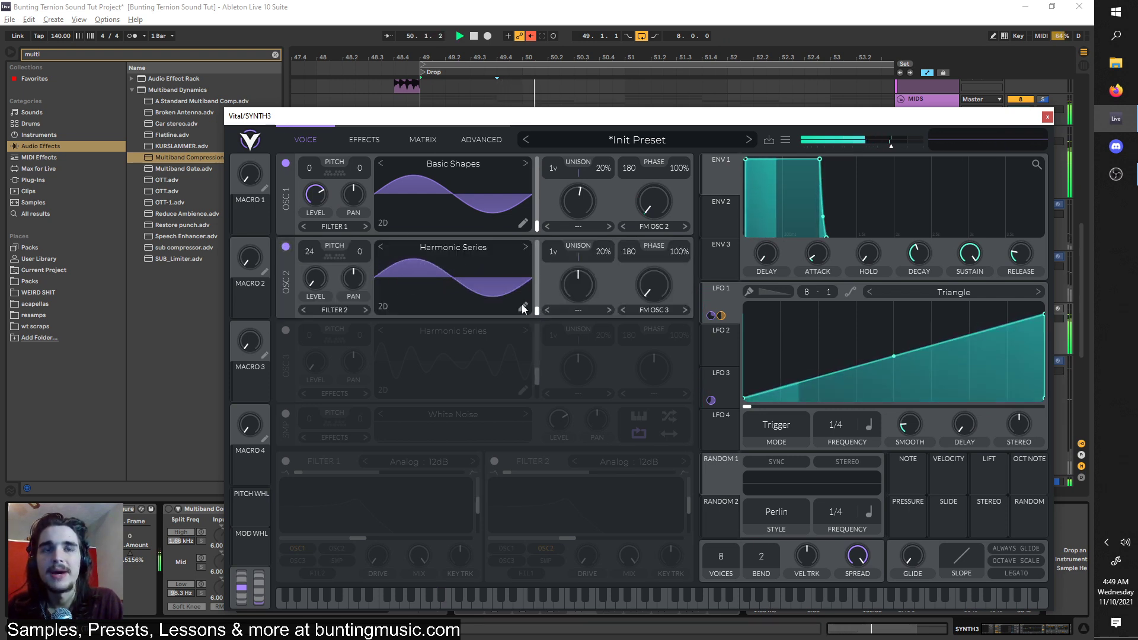
{"action": "key", "text": "space"}
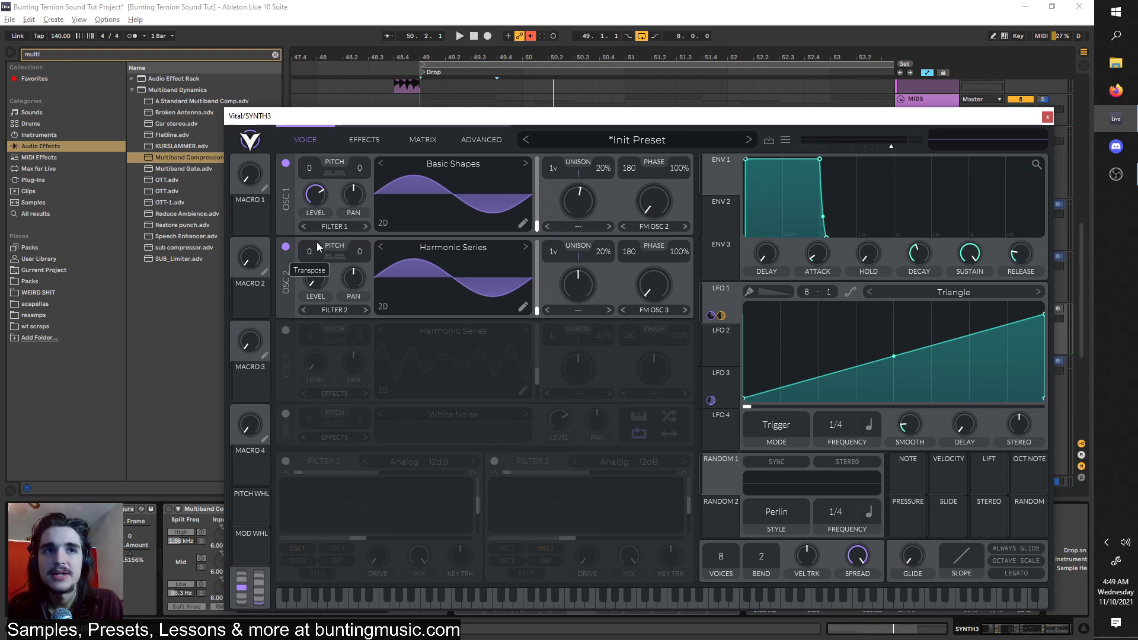
{"action": "key", "text": "space"}
{"action": "key", "text": "space"}
Return oscillator 2's transpose to 24 and raise its wavetable frame to about 54.75 while playing the patch.
{"action": "left_click_drag", "start_coordinate": [312, 250], "coordinate": [314, 245]}
{"action": "key", "text": "space"}
{"action": "key", "text": "space"}
{"action": "left_click_drag", "start_coordinate": [537, 305], "coordinate": [535, 287]}
{"action": "key", "text": "space"}
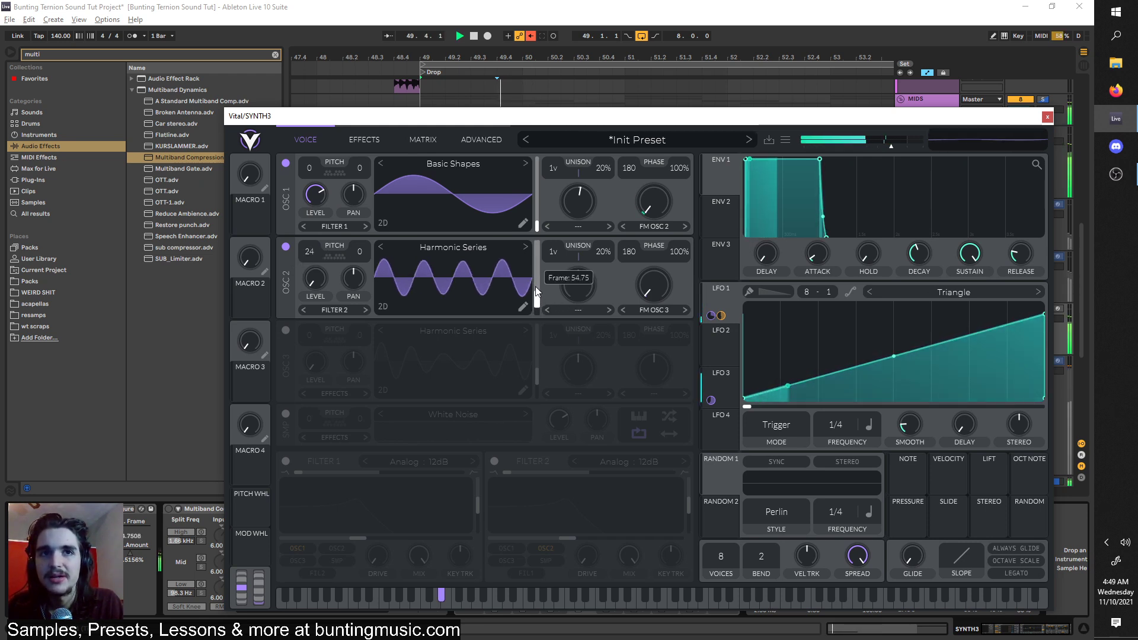
{"action": "key", "text": "space"}
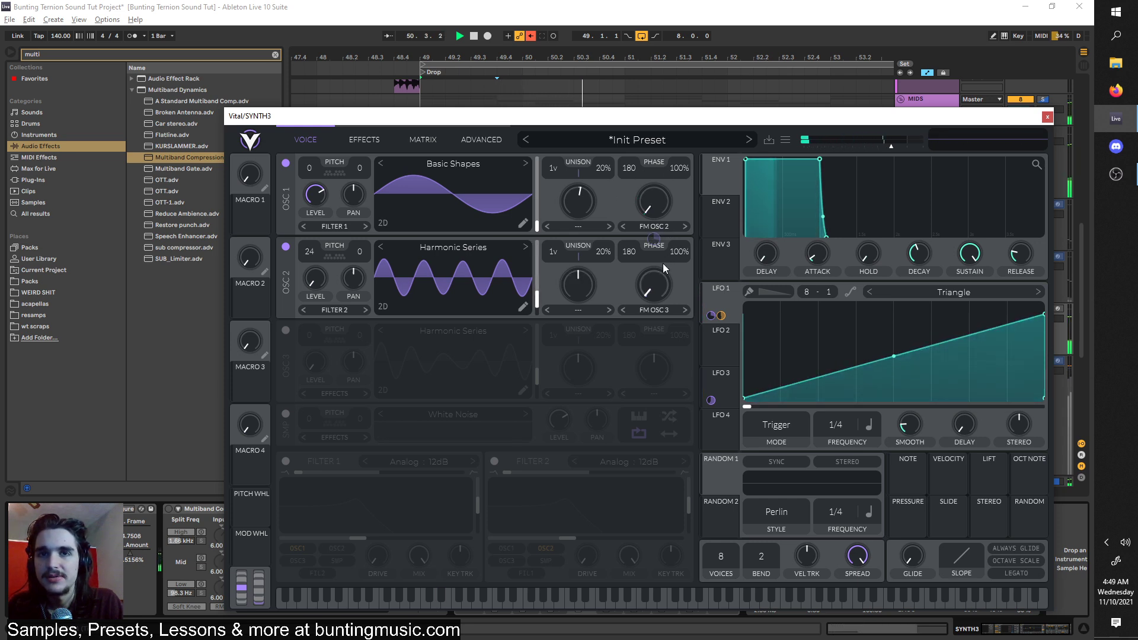
Play the patch without oscillator 3, turn oscillator 3 back on and play it again.
{"action": "key", "text": "space"}
{"action": "key", "text": "space"}
{"action": "key", "text": "space"}
{"action": "mouse_move", "coordinate": [649, 281]}
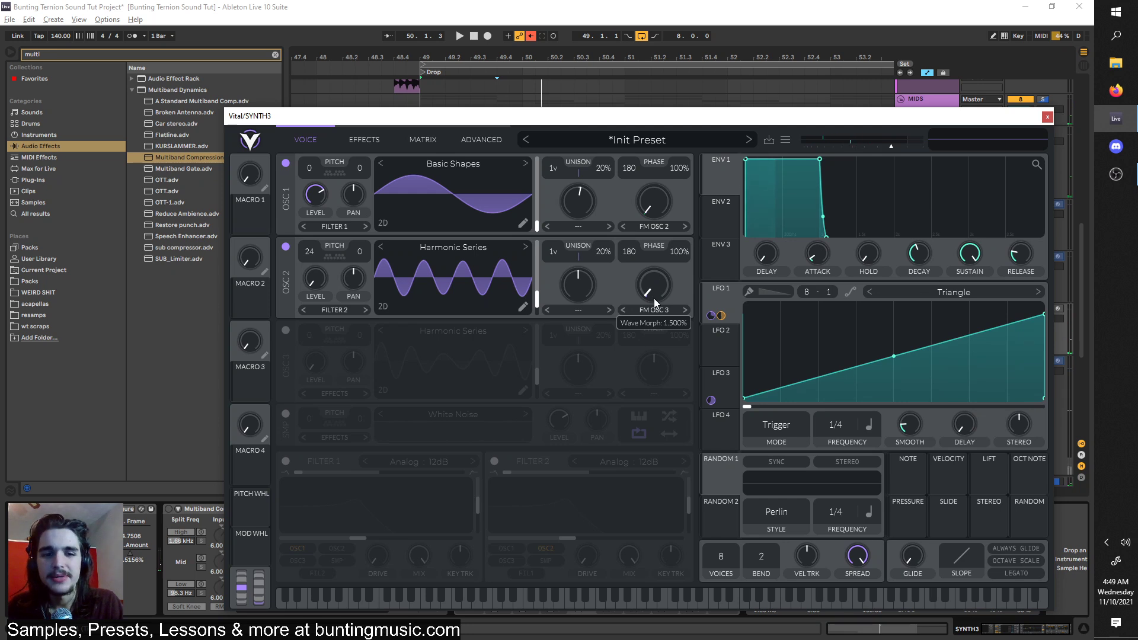
{"action": "left_click", "coordinate": [285, 329]}
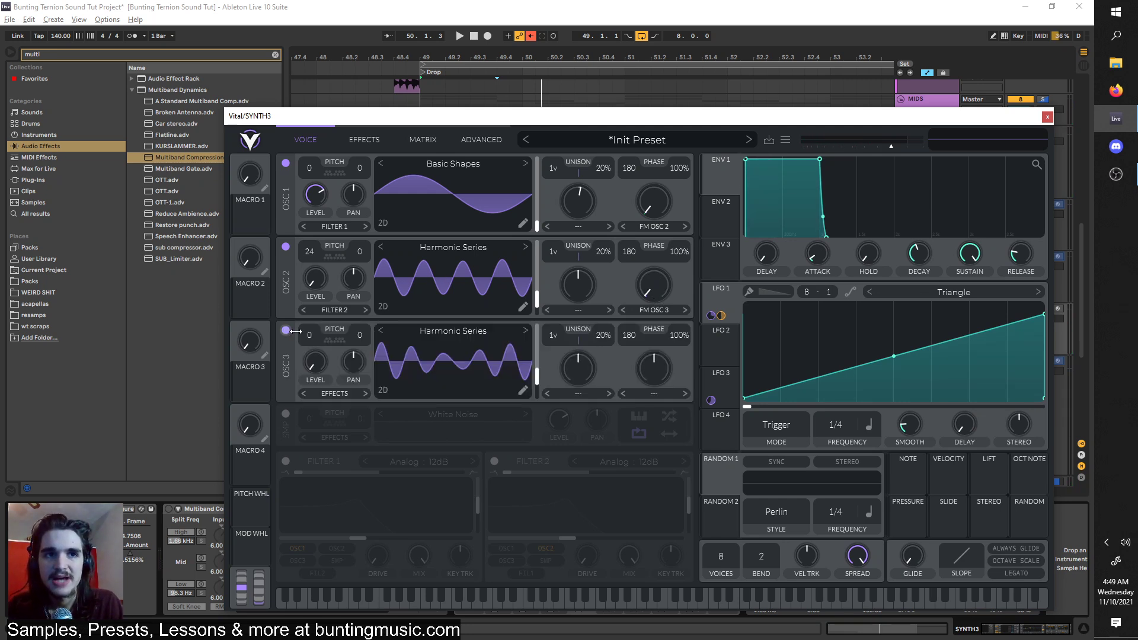
{"action": "key", "text": "space"}
Try oscillator 3's transpose at 19 with oscillator 2's FM amount raised to about 21.79% while playing the patch.
{"action": "mouse_move", "coordinate": [655, 283]}
{"action": "mouse_move", "coordinate": [655, 284]}
{"action": "left_mouse_down"}
{"action": "mouse_move", "coordinate": [653, 257]}
{"action": "mouse_move", "coordinate": [653, 295]}
{"action": "left_mouse_up"}
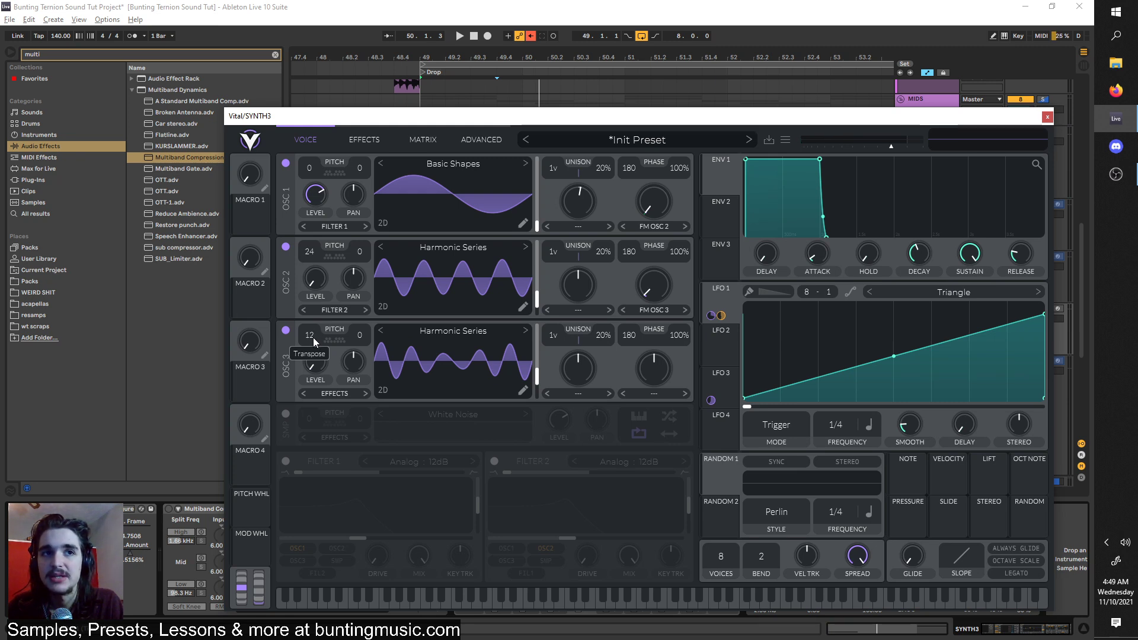
{"action": "left_click_drag", "start_coordinate": [321, 310], "coordinate": [322, 301]}
{"action": "key", "text": "space"}
{"action": "key", "text": "space"}
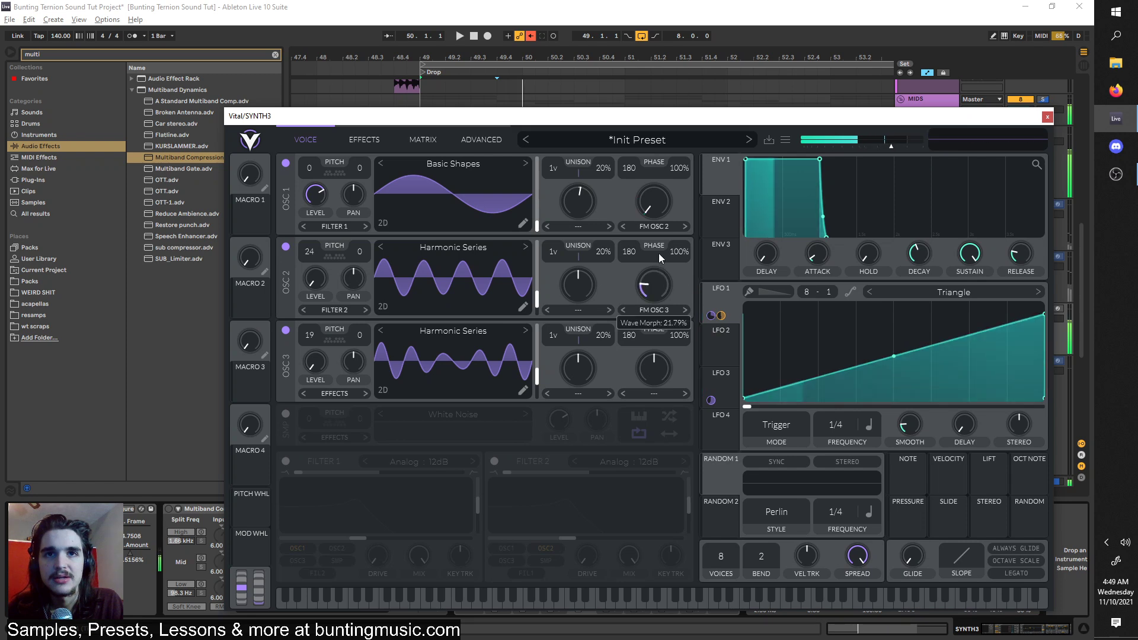
{"action": "left_click_drag", "start_coordinate": [654, 283], "coordinate": [653, 261]}
{"action": "key", "text": "space"}
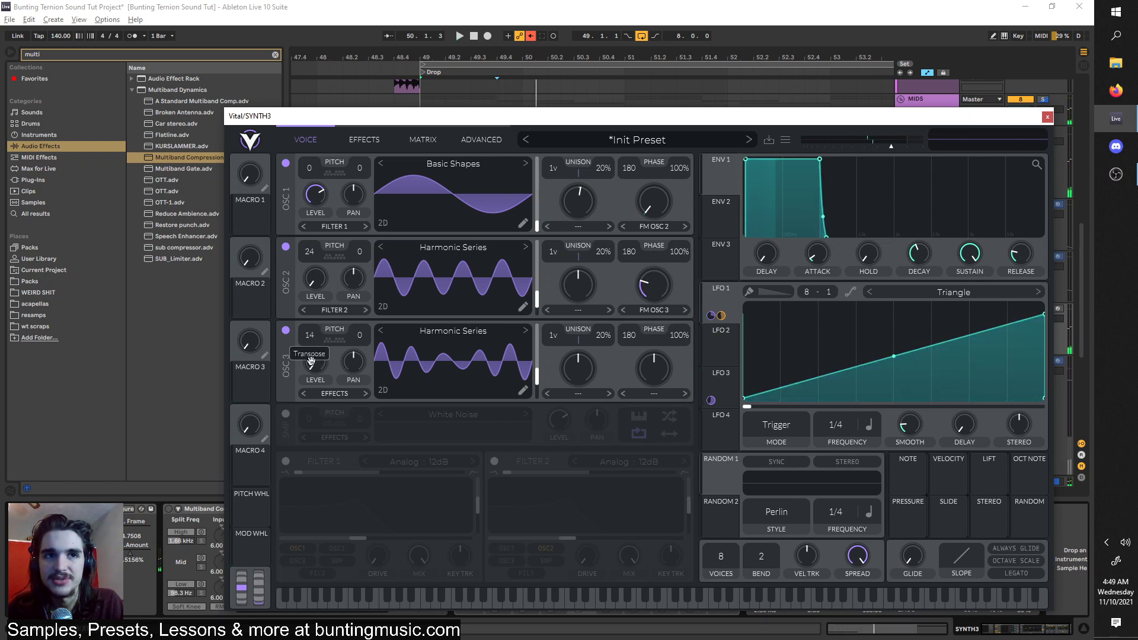
Set oscillator 3's transpose to 12 and lower oscillator 2's FM amount to about 1.9% while playing the patch.
{"action": "left_click_drag", "start_coordinate": [652, 279], "coordinate": [652, 289]}
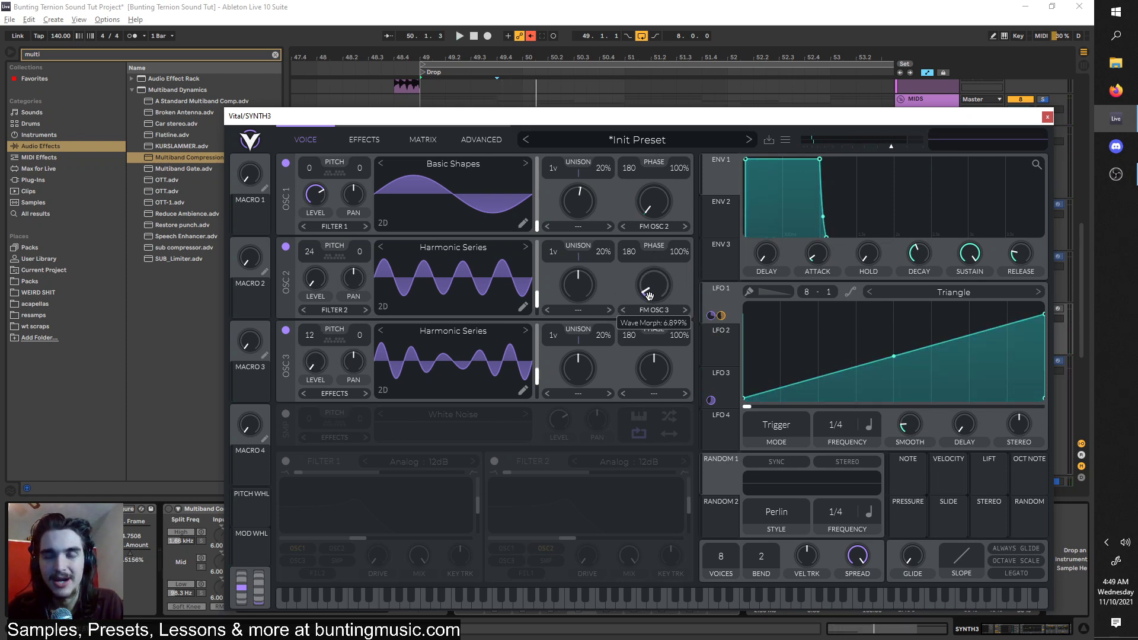
{"action": "key", "text": "space"}
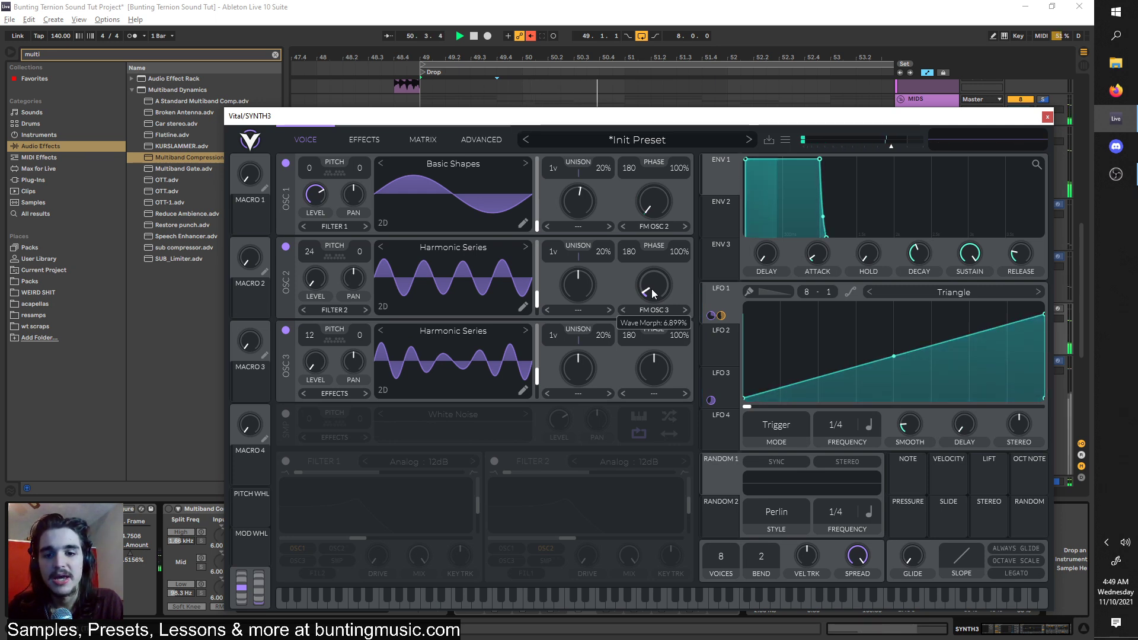
{"action": "left_click_drag", "start_coordinate": [653, 287], "coordinate": [652, 289]}
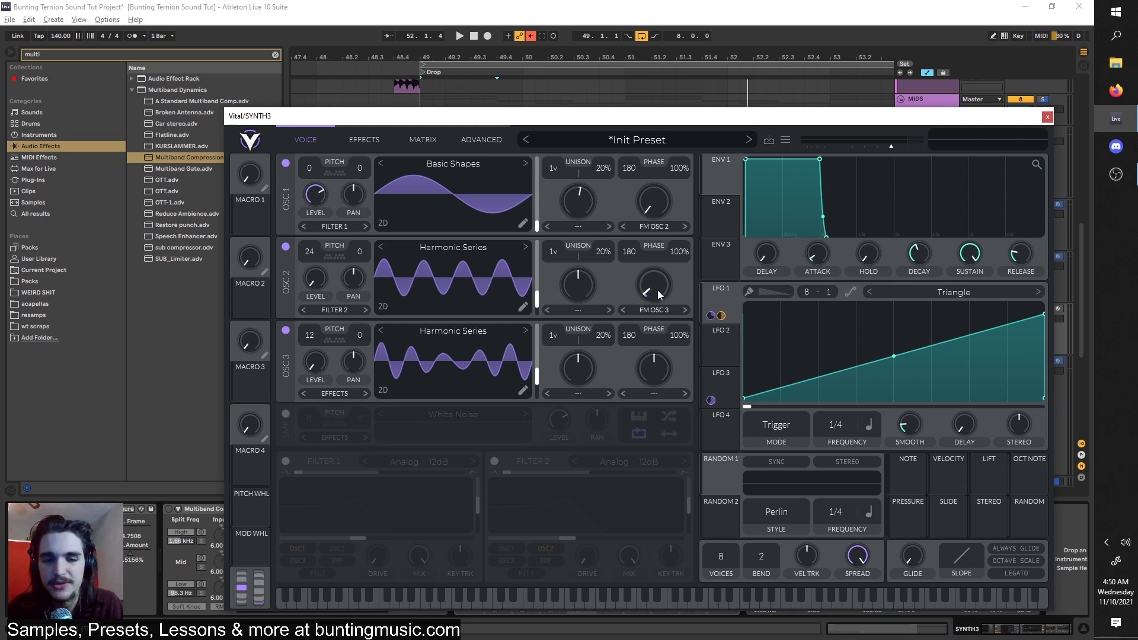
{"action": "key", "text": "space"}
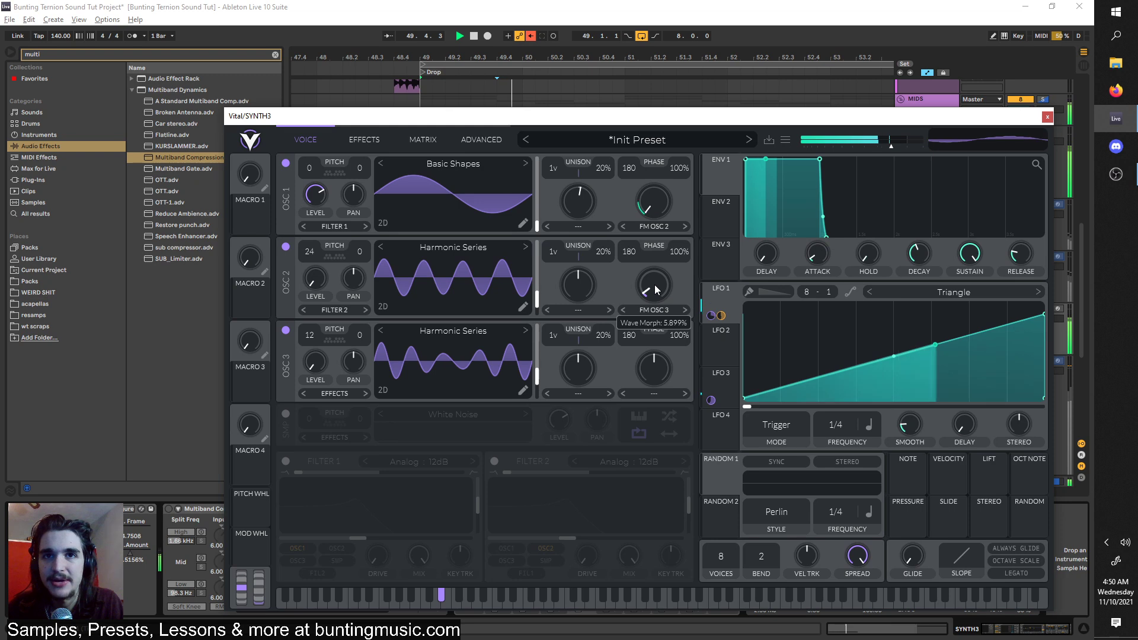
{"action": "key", "text": "space"}
{"action": "key", "text": "space"}
{"action": "left_click_drag", "start_coordinate": [654, 284], "coordinate": [648, 284]}
{"action": "key", "text": "space"}
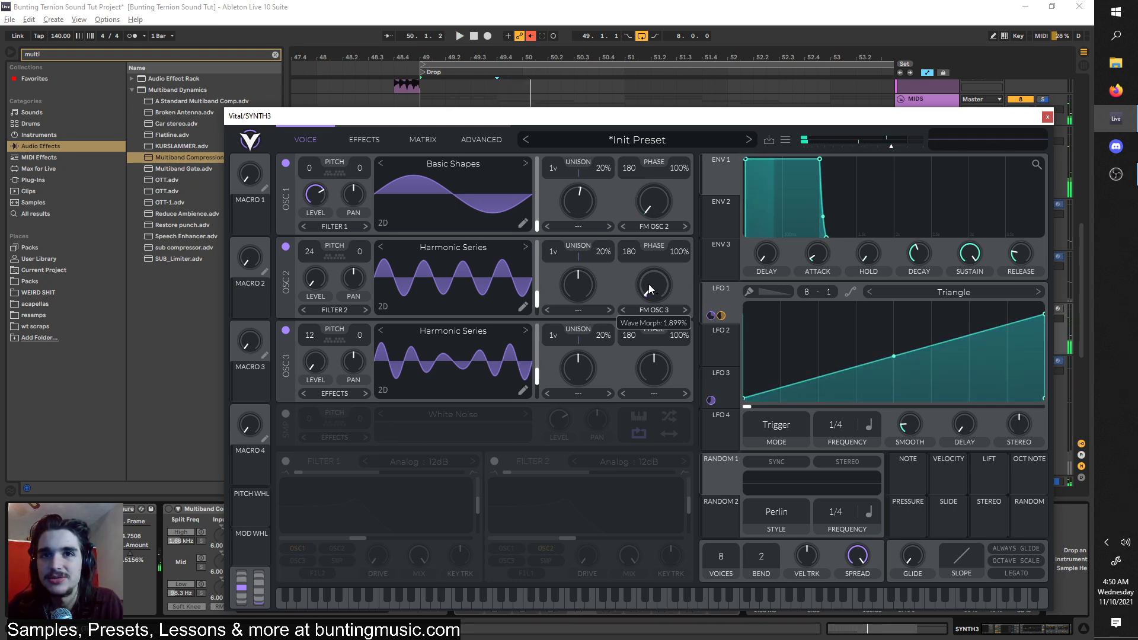
Reorder the patch's effects so Chorus and Compressor come directly after Filter, ahead of Distortion.
{"action": "left_click", "coordinate": [364, 139]}
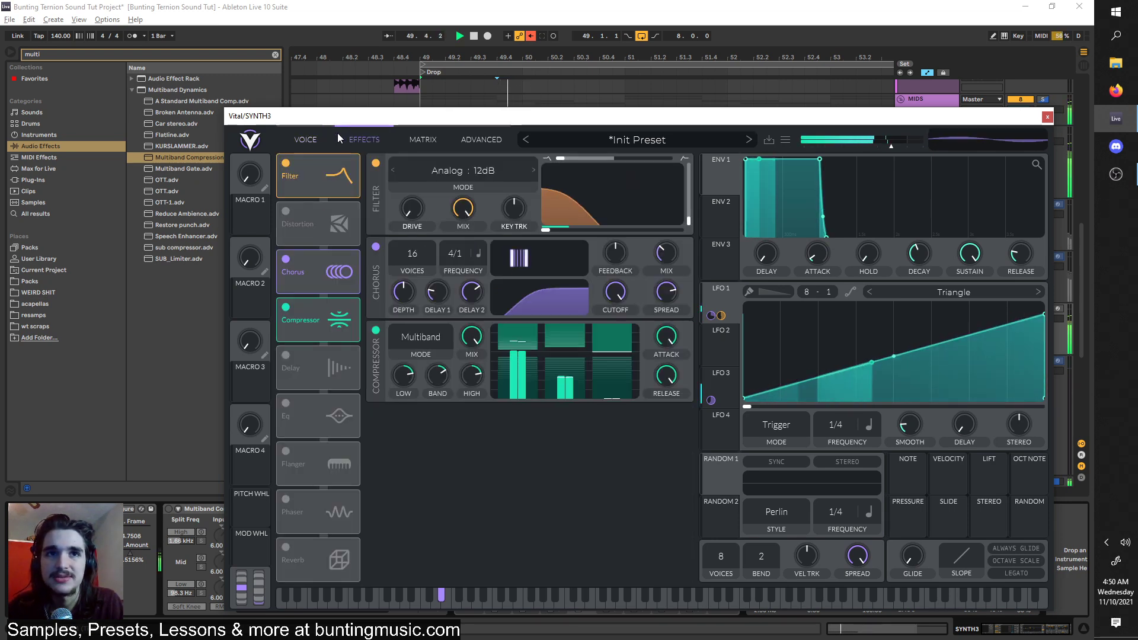
{"action": "left_click_drag", "start_coordinate": [318, 268], "coordinate": [311, 226]}
{"action": "left_click_drag", "start_coordinate": [300, 310], "coordinate": [300, 269]}
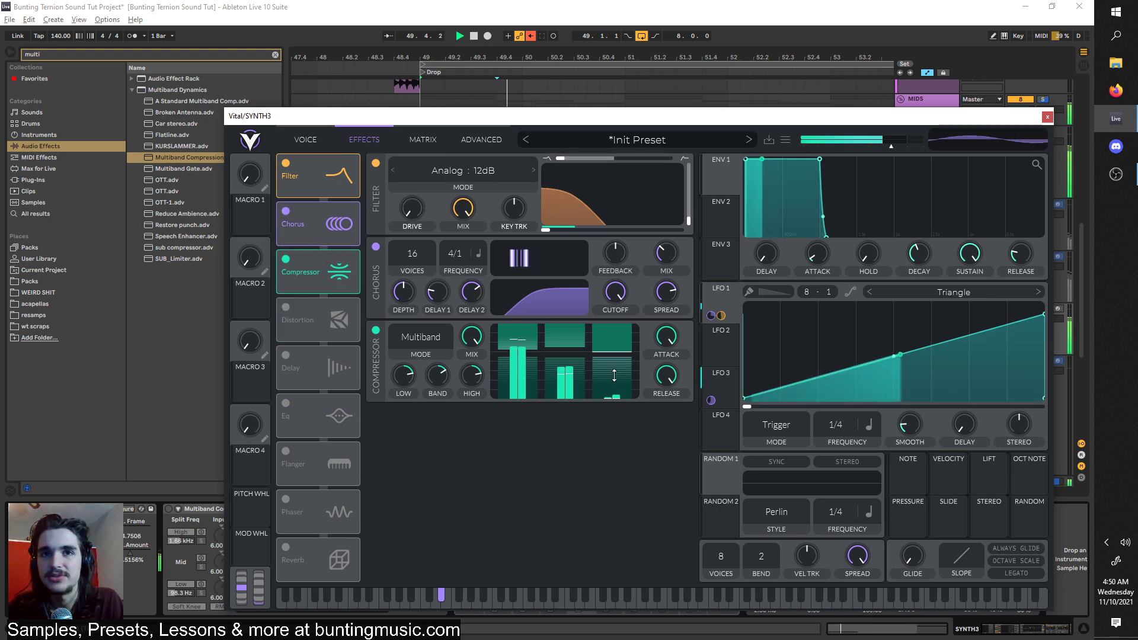
Enable Multiband Compression, EQ Eight and Reverb on the soloed SYNTH3 track and play from its first clip's start.
{"action": "double_click", "coordinate": [198, 509]}
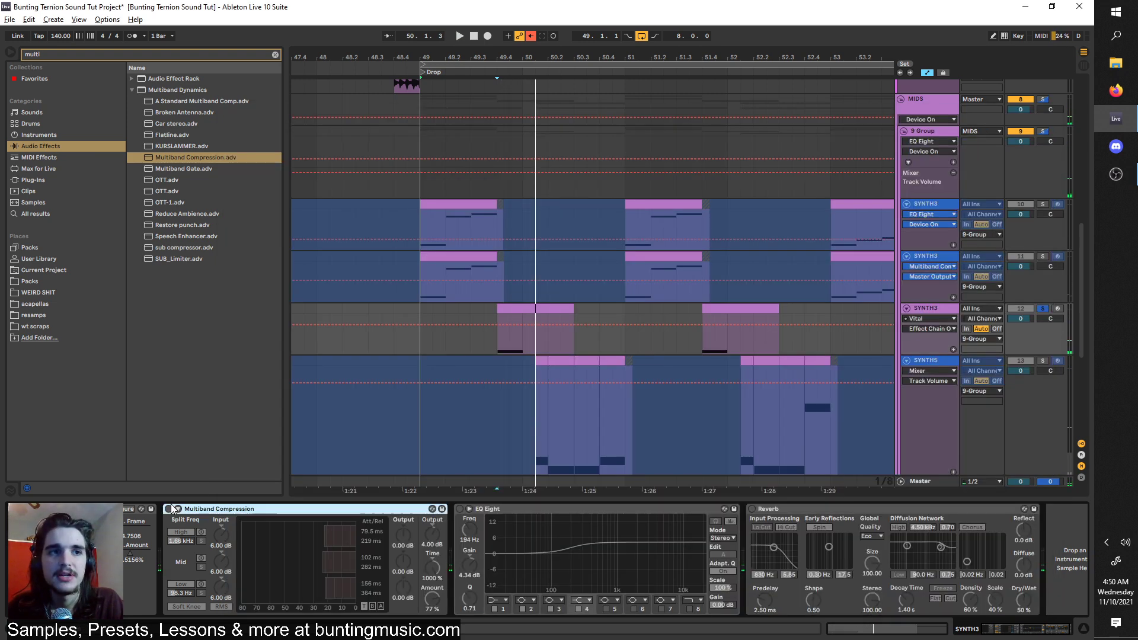
{"action": "double_click", "coordinate": [168, 529]}
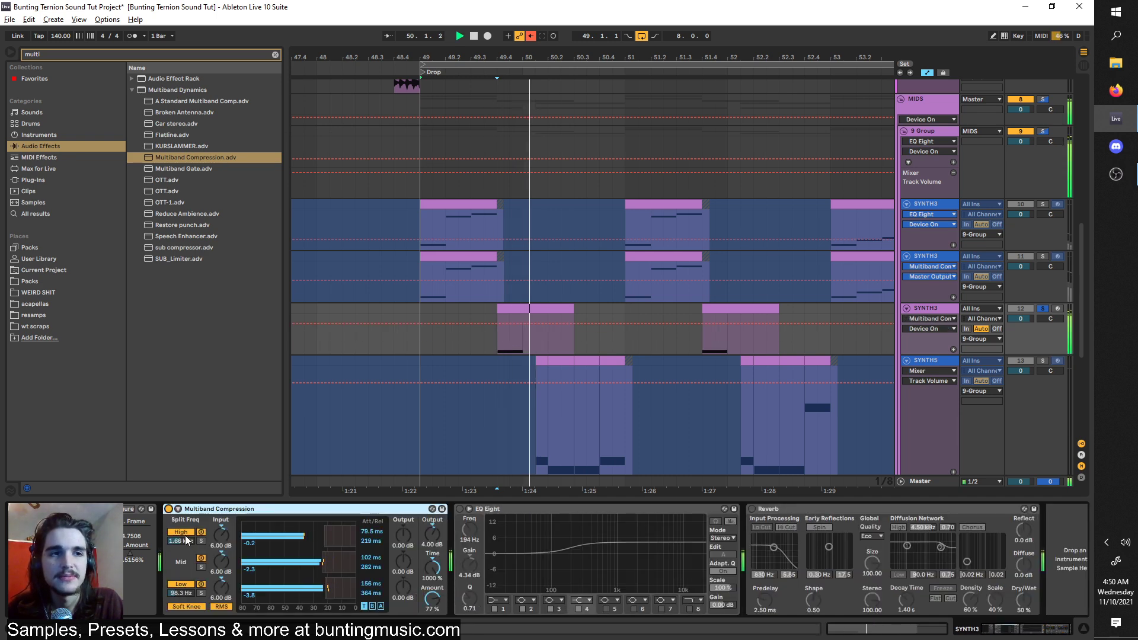
{"action": "left_click", "coordinate": [460, 508]}
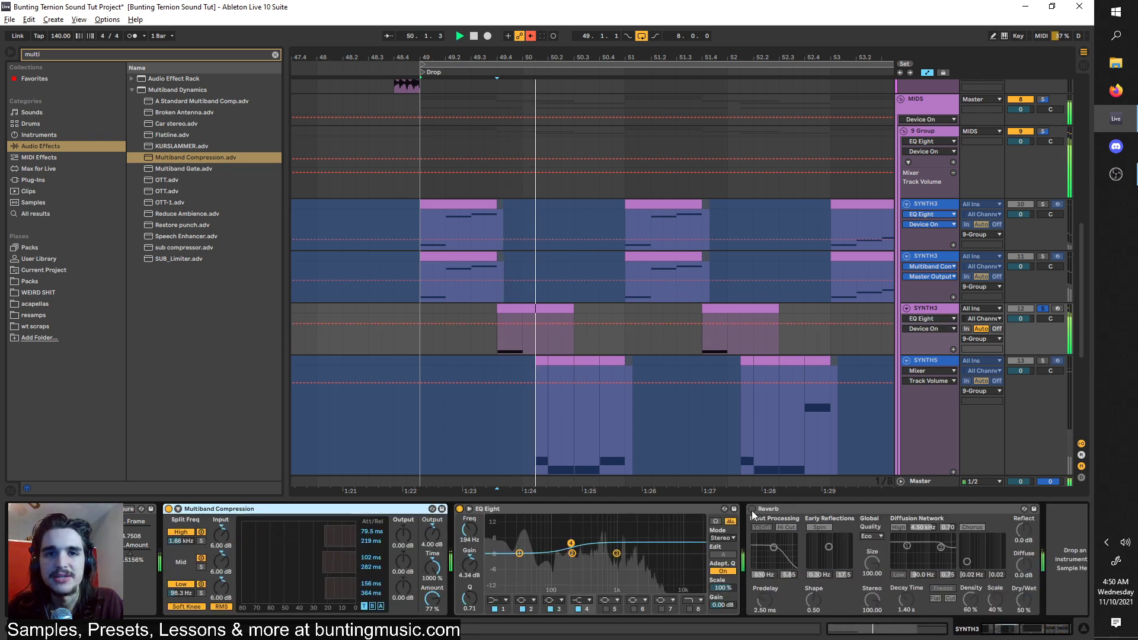
{"action": "left_click", "coordinate": [752, 507]}
{"action": "key", "text": "space"}
{"action": "left_click", "coordinate": [497, 341]}
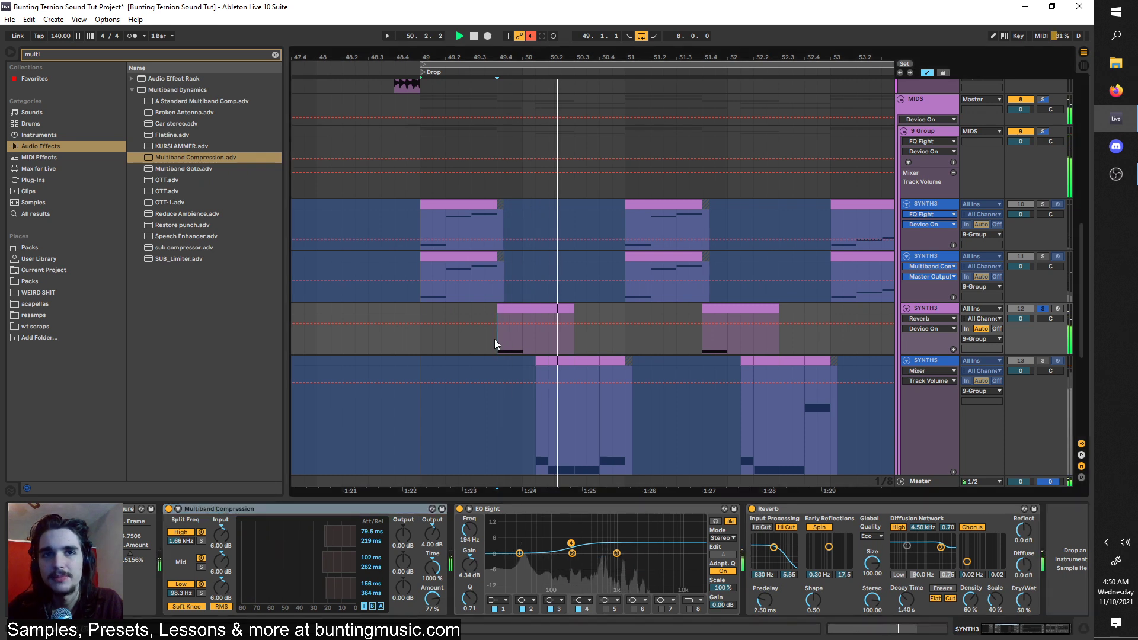
{"action": "key", "text": "space"}
{"action": "key", "text": "space"}
{"action": "key", "text": "space"}
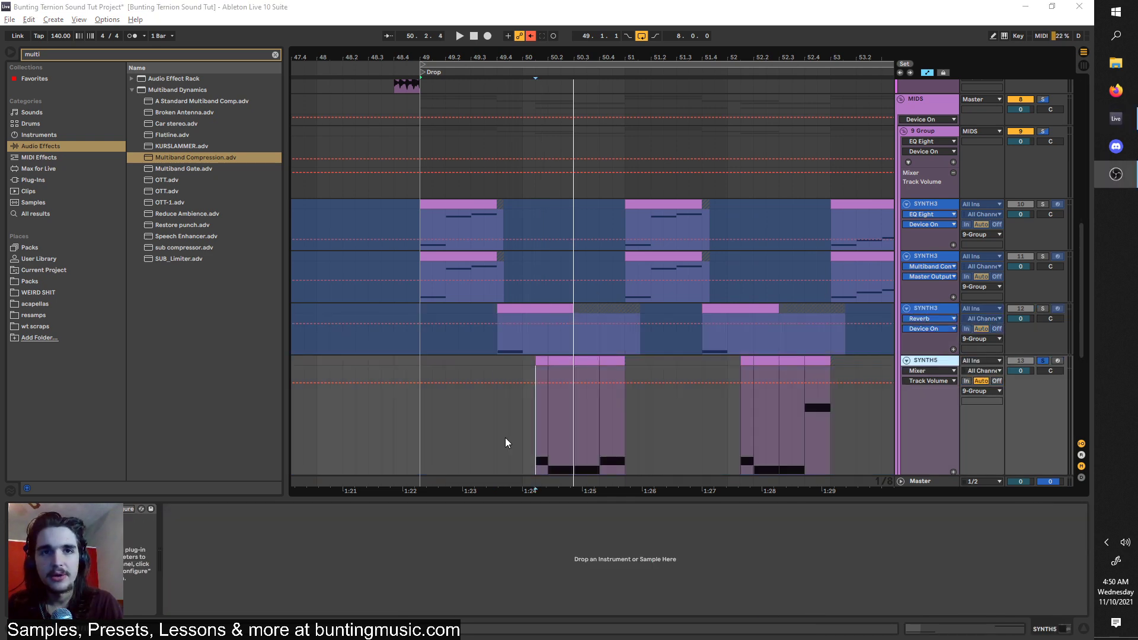
Play the soloed SYNTH5 track from its first clip's start and bring up its Vital patch.
{"action": "left_click", "coordinate": [543, 433]}
{"action": "key", "text": "space"}
{"action": "left_click", "coordinate": [538, 433]}
{"action": "key", "text": "space"}
{"action": "key", "text": "space"}
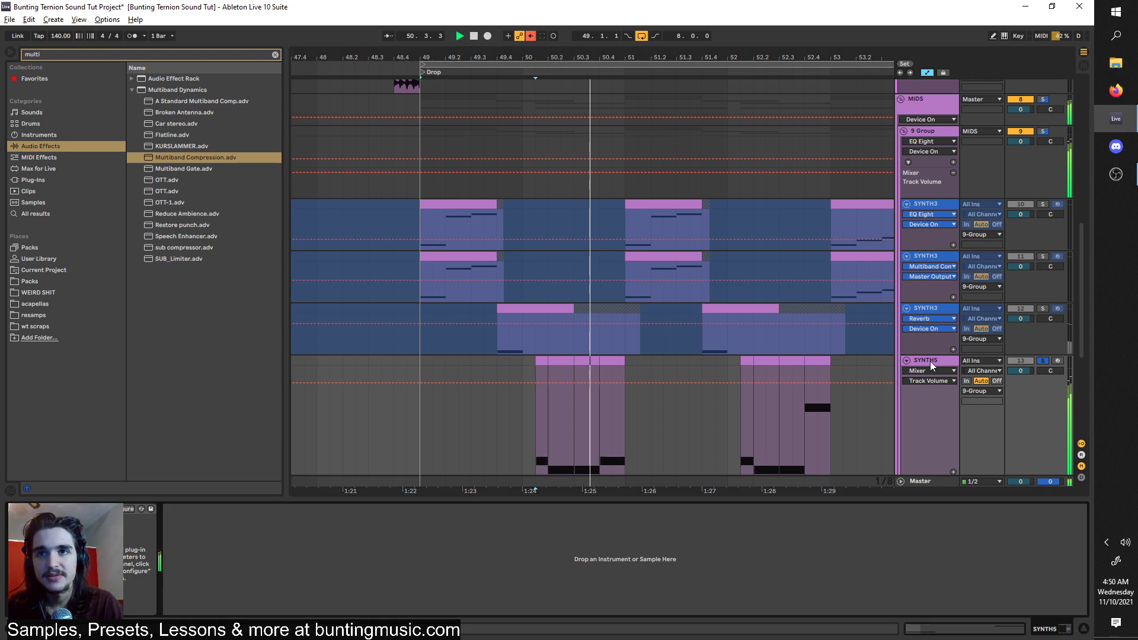
{"action": "left_click", "coordinate": [31, 509]}
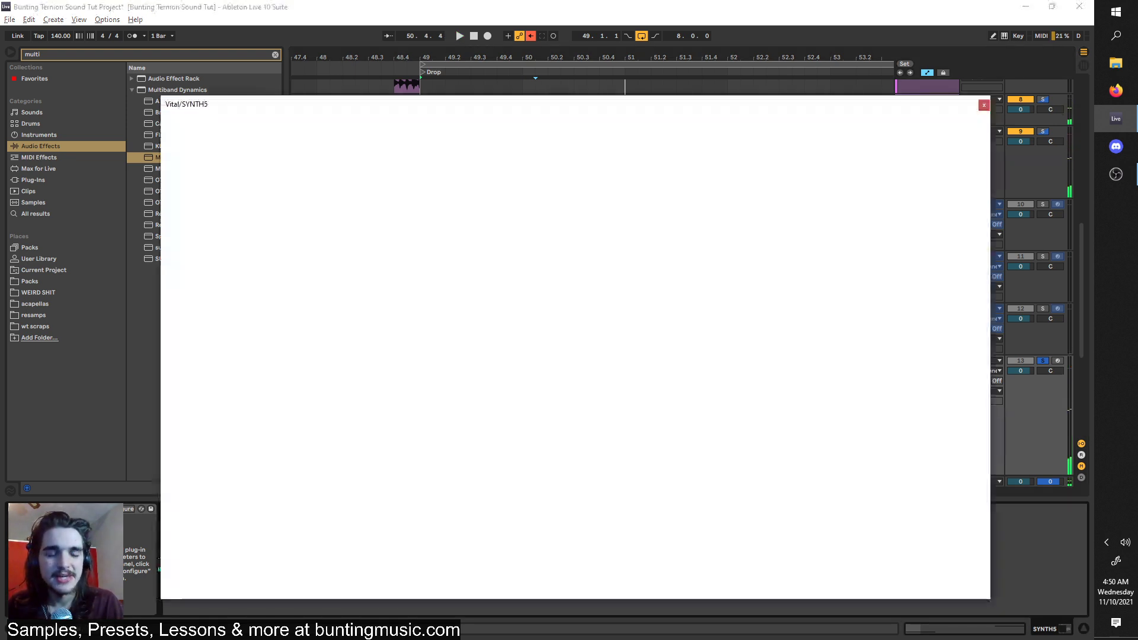
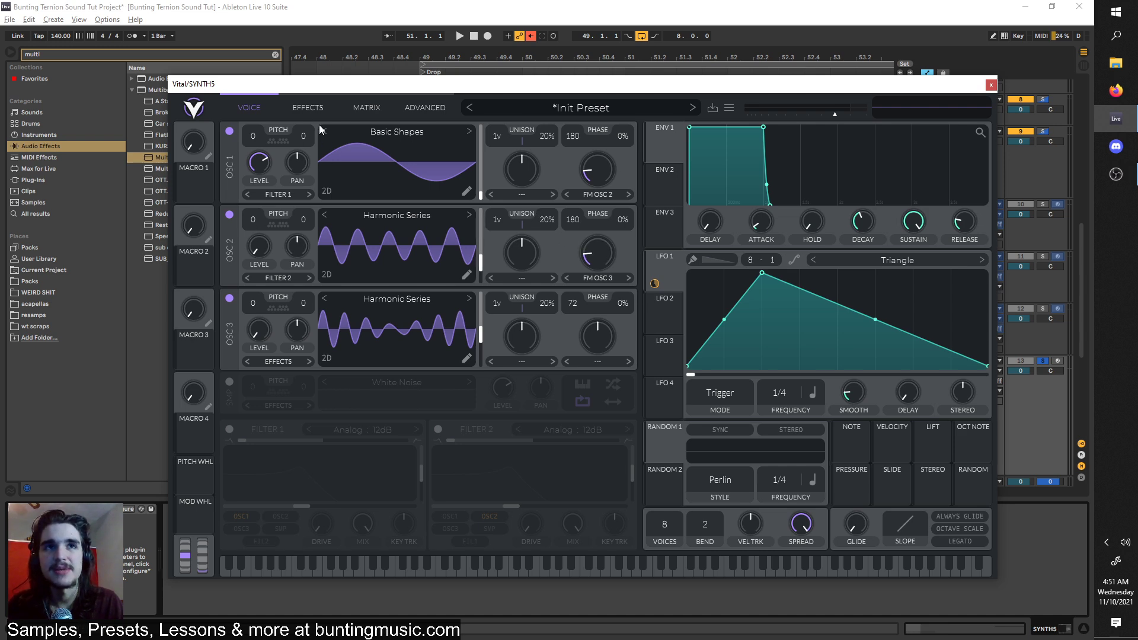
Play the SYNTH5 patch with Distortion bypassed and with it turned back on to compare the two.
{"action": "left_click", "coordinate": [313, 109]}
{"action": "key", "text": "space"}
{"action": "left_click", "coordinate": [231, 130]}
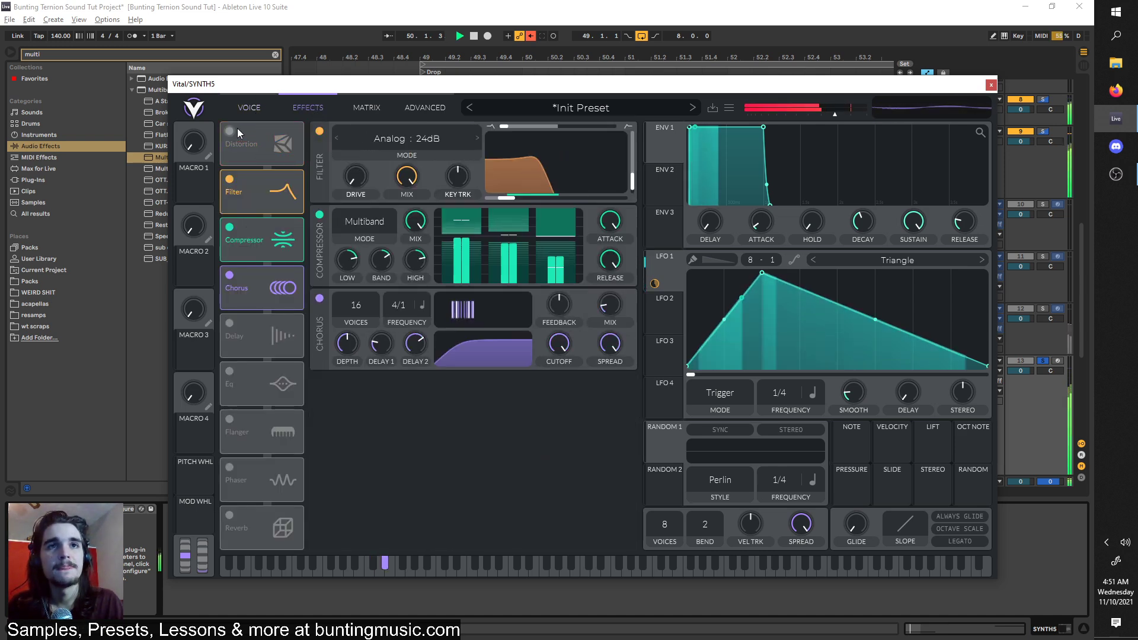
{"action": "key", "text": "space"}
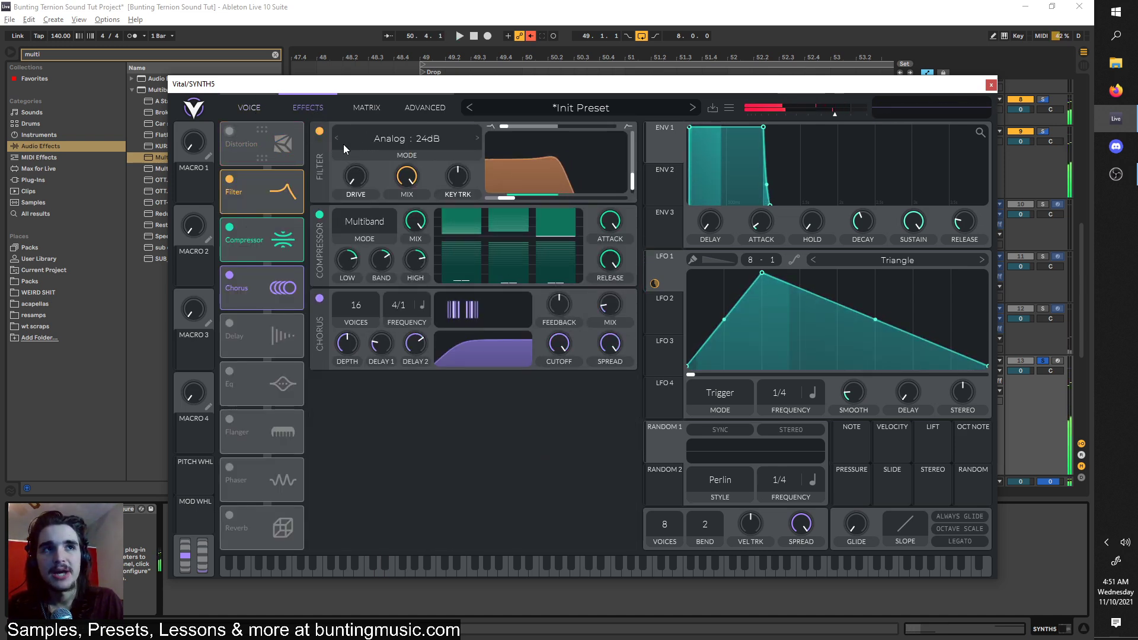
{"action": "left_click", "coordinate": [230, 129]}
{"action": "key", "text": "space"}
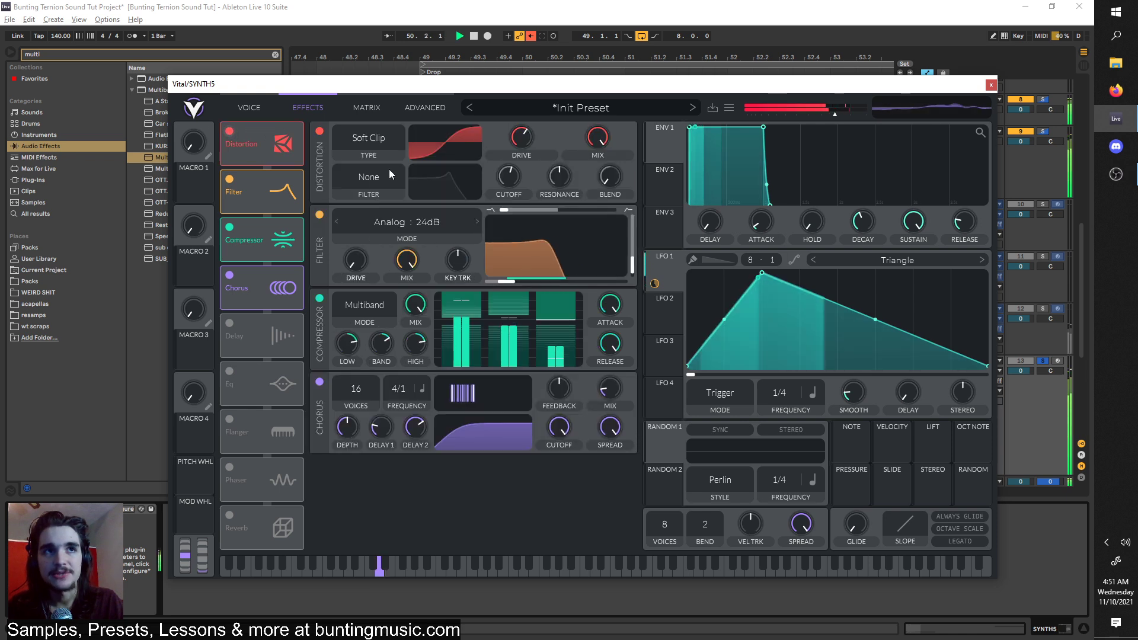
Try the effects filter in Analog : 12dB mode, return it to Analog : 24dB with a slightly lower cutoff, and play it.
{"action": "left_click", "coordinate": [337, 220]}
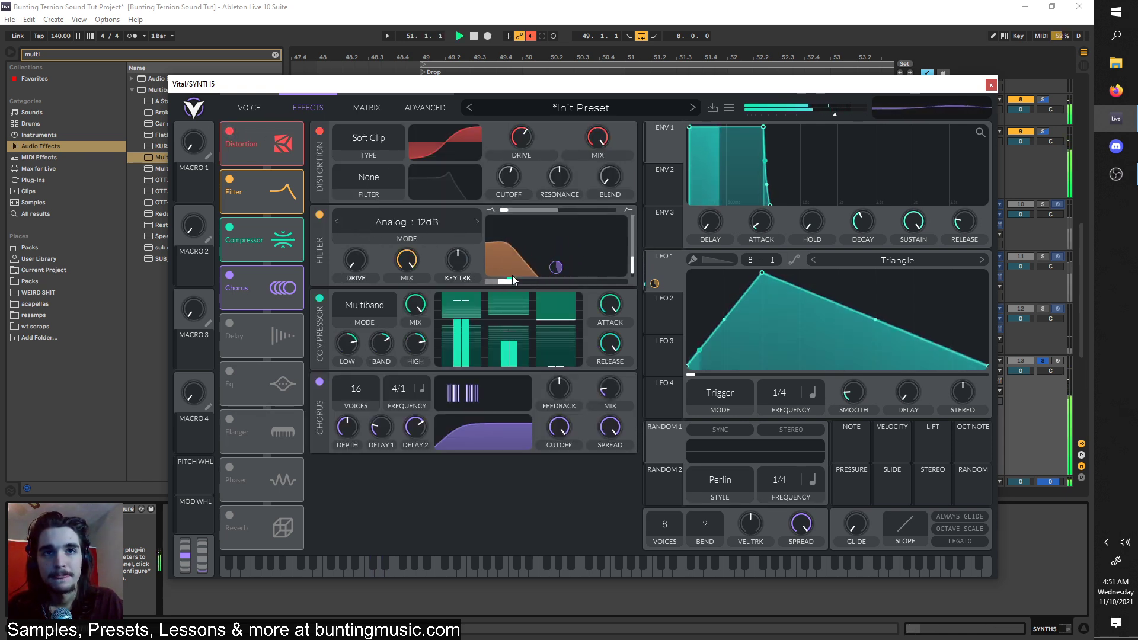
{"action": "mouse_move", "coordinate": [510, 281]}
{"action": "left_mouse_down"}
{"action": "mouse_move", "coordinate": [533, 282]}
{"action": "mouse_move", "coordinate": [509, 282]}
{"action": "left_mouse_up"}
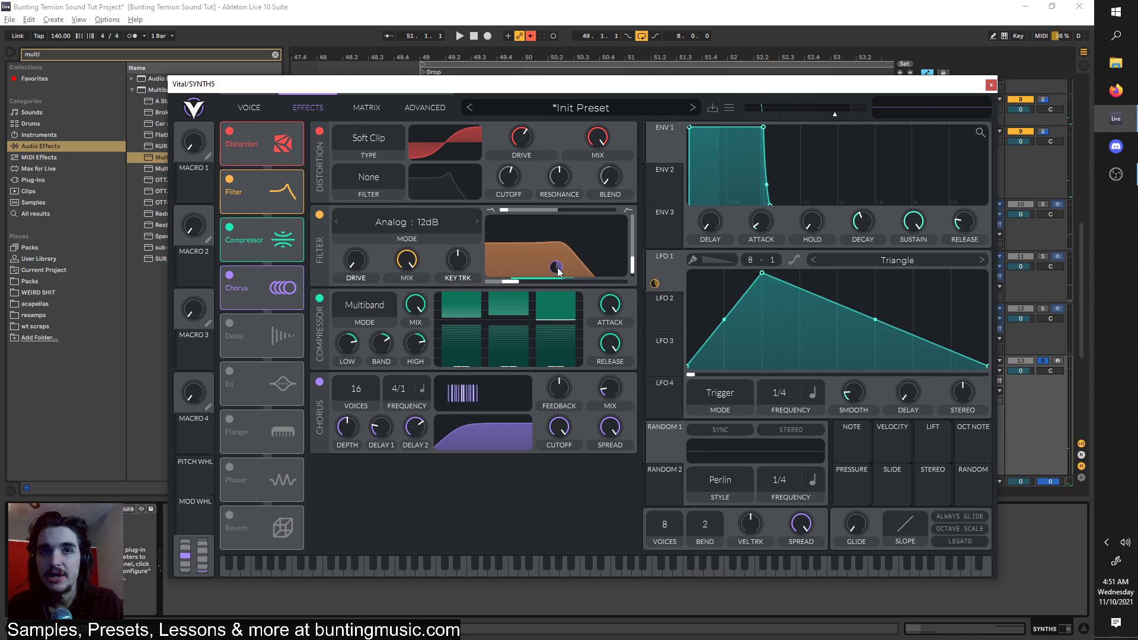
{"action": "left_click", "coordinate": [478, 223]}
{"action": "key", "text": "space"}
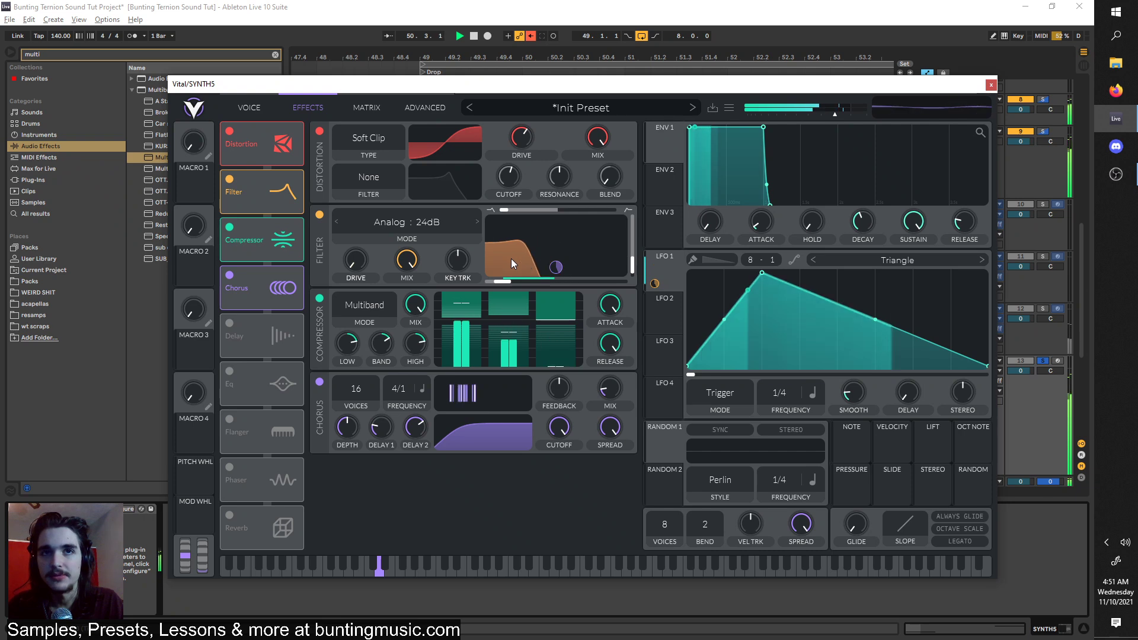
{"action": "key", "text": "space"}
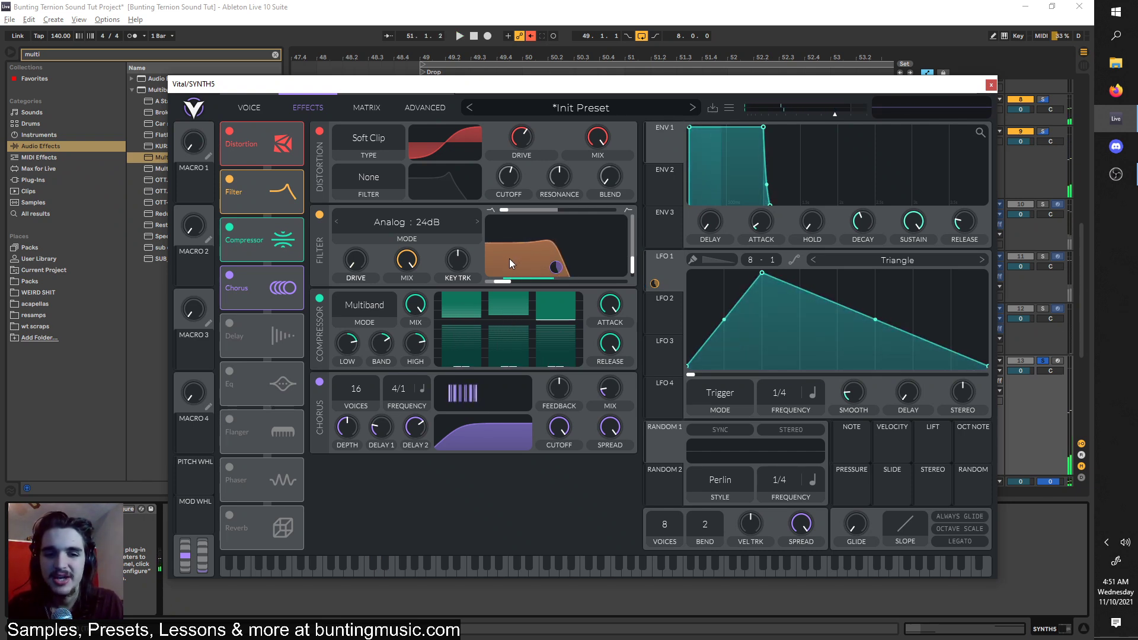
{"action": "key", "text": "space"}
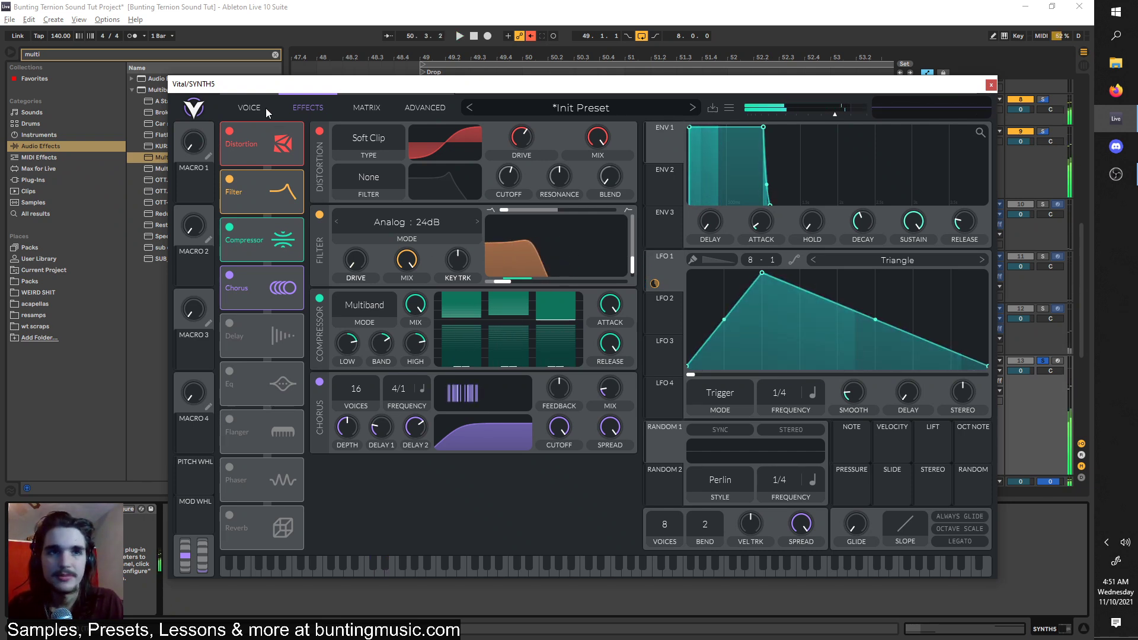
Play the SYNTH5 patch and review its effects, its oscillators and the shape of LFO 1.
{"action": "left_click", "coordinate": [275, 112]}
{"action": "left_click", "coordinate": [315, 113]}
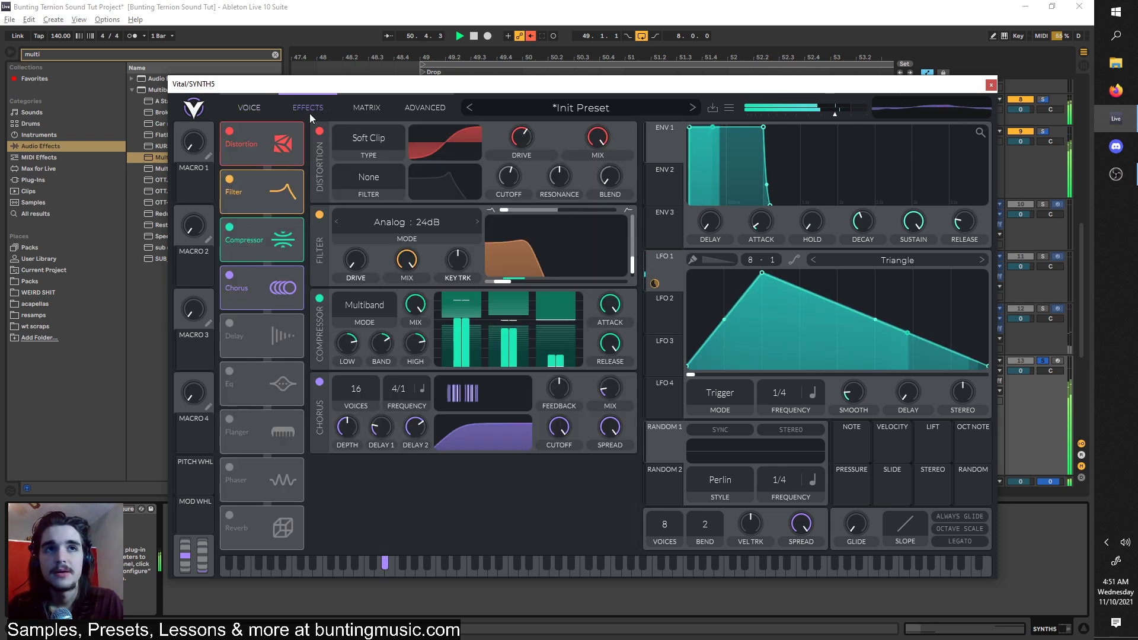
{"action": "key", "text": "space"}
{"action": "left_click", "coordinate": [262, 106]}
{"action": "left_click_drag", "start_coordinate": [762, 279], "coordinate": [764, 262]}
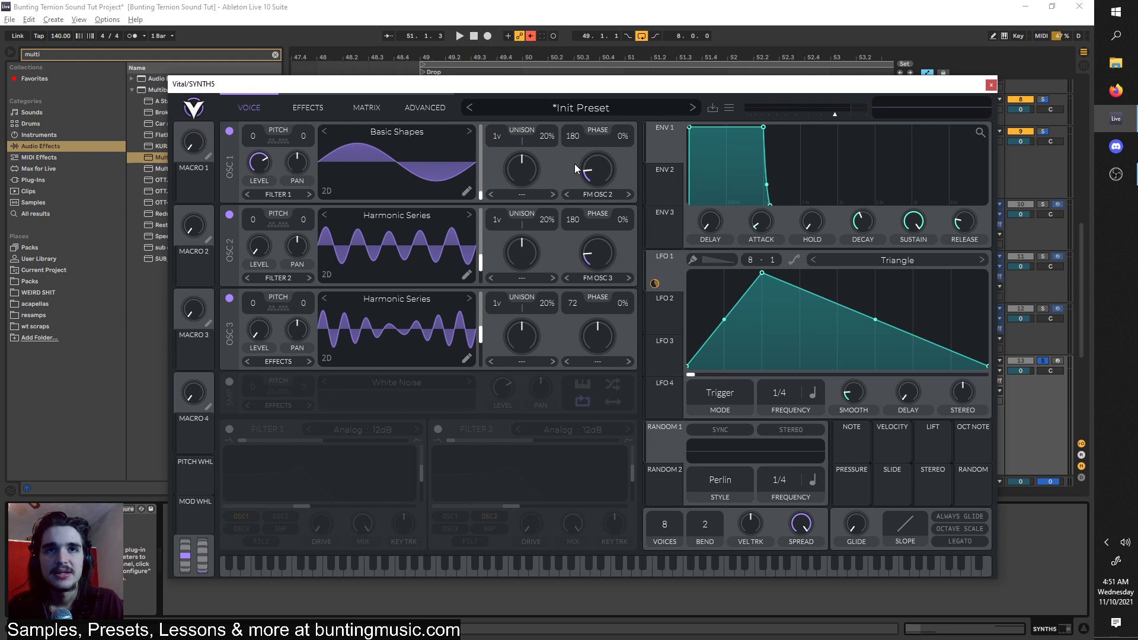
Play the patch while varying oscillator 1's FM amount, and compare it with oscillator 2's FM amount at zero and restored.
{"action": "key", "text": "space"}
{"action": "mouse_move", "coordinate": [597, 174]}
{"action": "left_mouse_down"}
{"action": "mouse_move", "coordinate": [596, 137]}
{"action": "mouse_move", "coordinate": [588, 191]}
{"action": "mouse_move", "coordinate": [596, 170]}
{"action": "left_mouse_up"}
{"action": "key", "text": "space"}
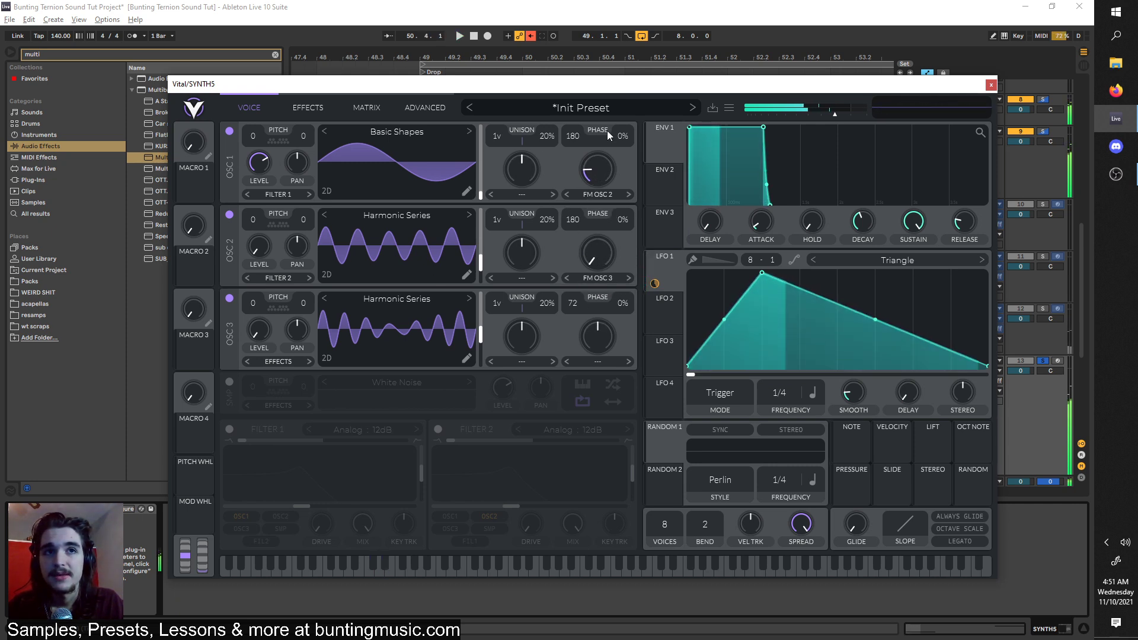
{"action": "left_click_drag", "start_coordinate": [596, 253], "coordinate": [594, 278]}
{"action": "key", "text": "space"}
{"action": "key", "text": "space"}
Look over the FM source options offered for oscillators 2 and 1, keeping the present choices.
{"action": "left_click", "coordinate": [593, 279]}
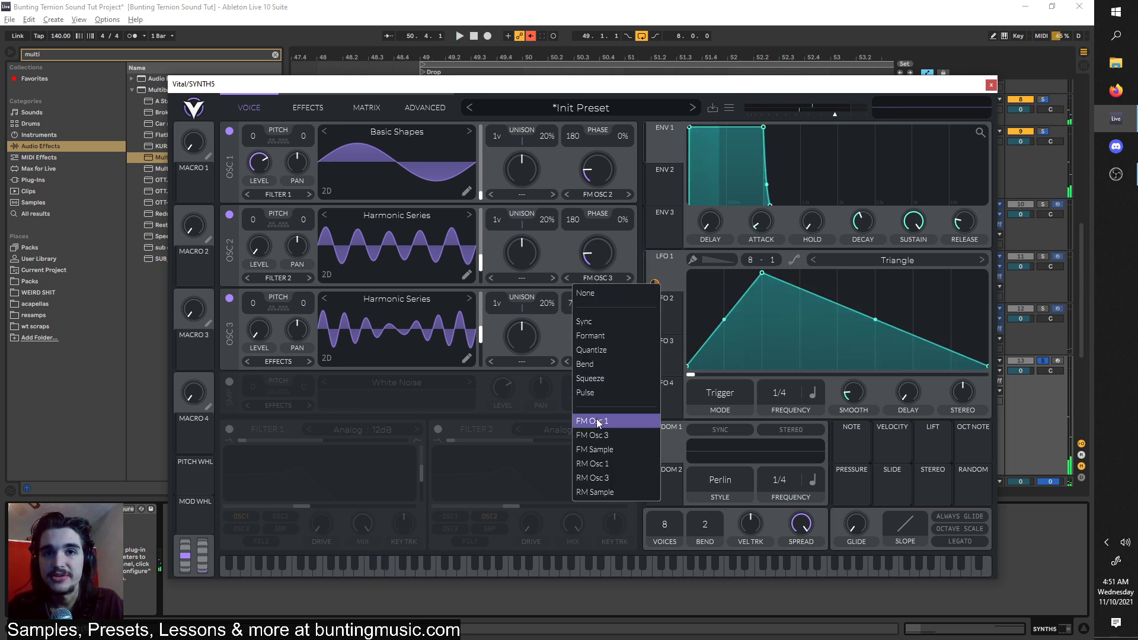
{"action": "left_click", "coordinate": [594, 195]}
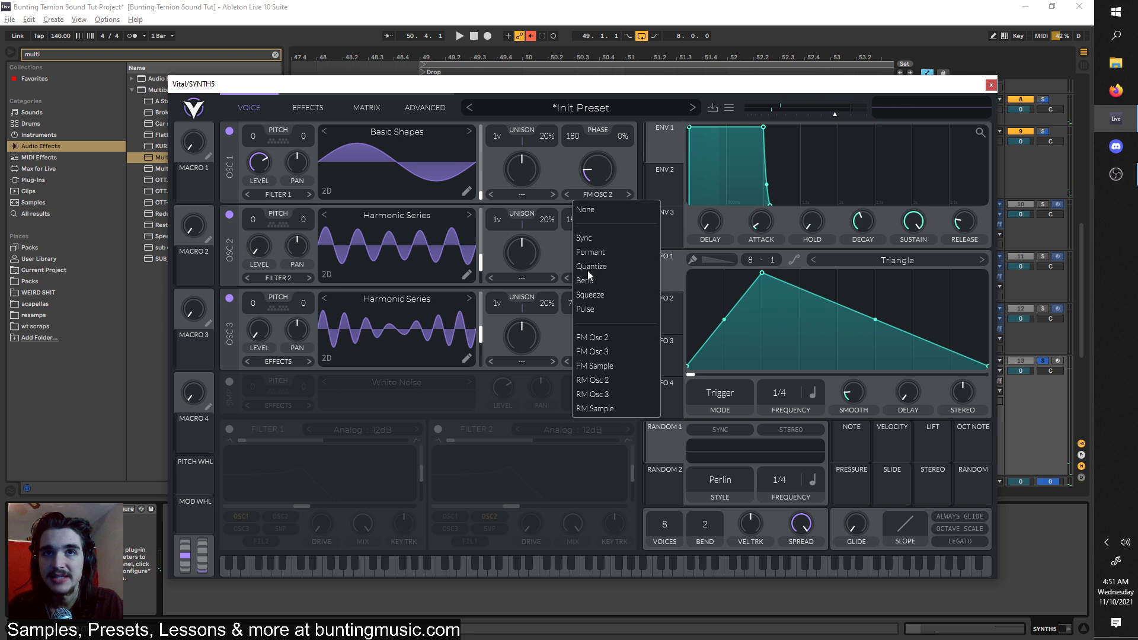
{"action": "left_click", "coordinate": [552, 172]}
Lower oscillator 3's wavetable frame to about 65.32 during playback, and turn off oscillator 3 to hear the difference.
{"action": "key", "text": "space"}
{"action": "left_click_drag", "start_coordinate": [479, 335], "coordinate": [481, 353]}
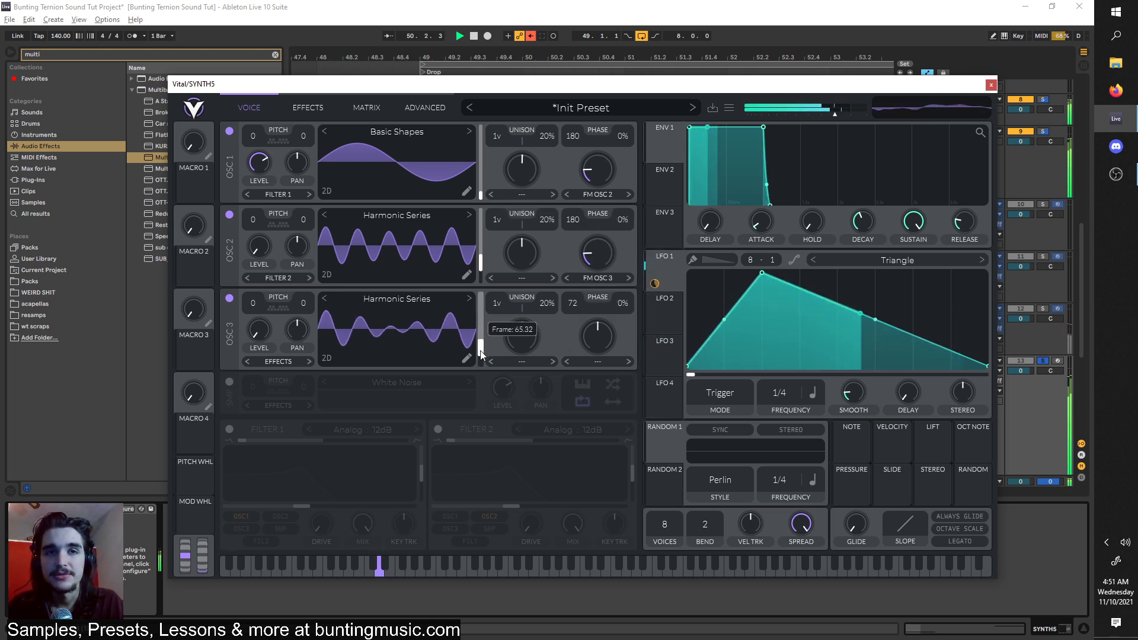
{"action": "left_click", "coordinate": [229, 298]}
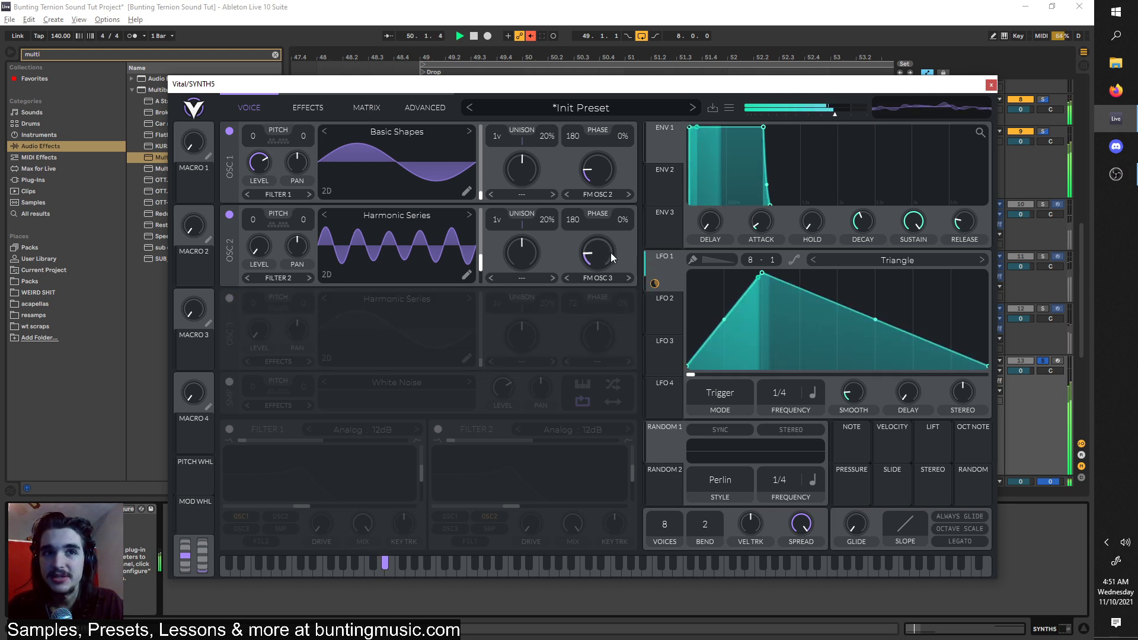
Turn oscillator 3 back on and raise its wavetable frame slightly, playing the patch to hear the result.
{"action": "key", "text": "space"}
{"action": "left_click", "coordinate": [229, 297]}
{"action": "mouse_move", "coordinate": [481, 357]}
{"action": "left_mouse_down"}
{"action": "mouse_move", "coordinate": [478, 337]}
{"action": "mouse_move", "coordinate": [482, 349]}
{"action": "left_mouse_up"}
{"action": "key", "text": "space"}
{"action": "key", "text": "space"}
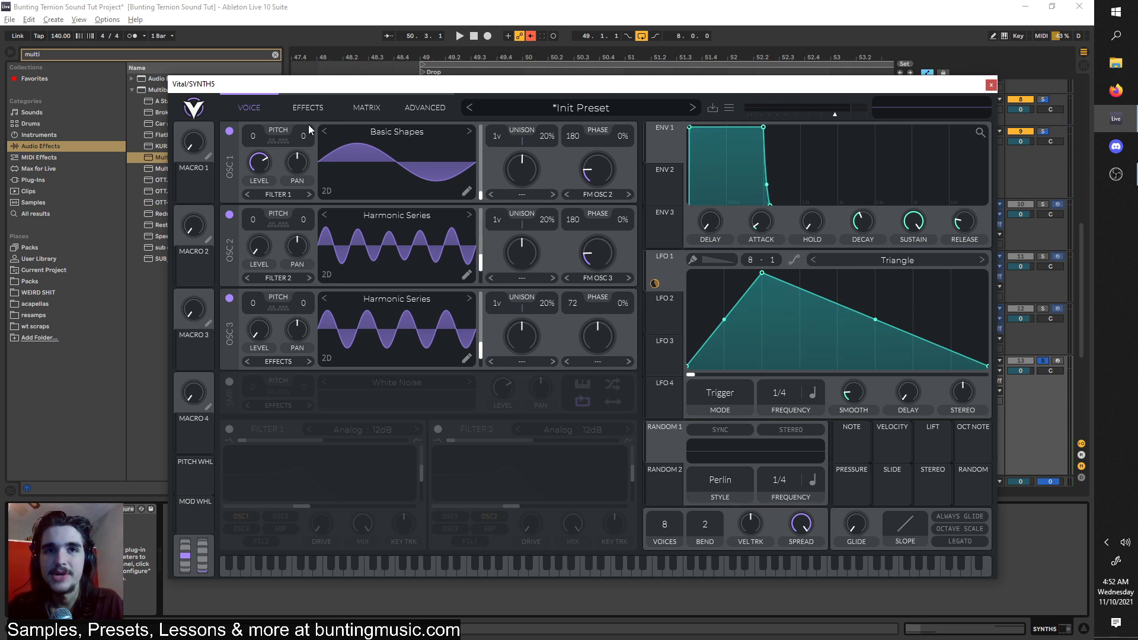
Open the SYNTH5 patch's effects and review the distortion drive and compressor during playback.
{"action": "left_click", "coordinate": [308, 109]}
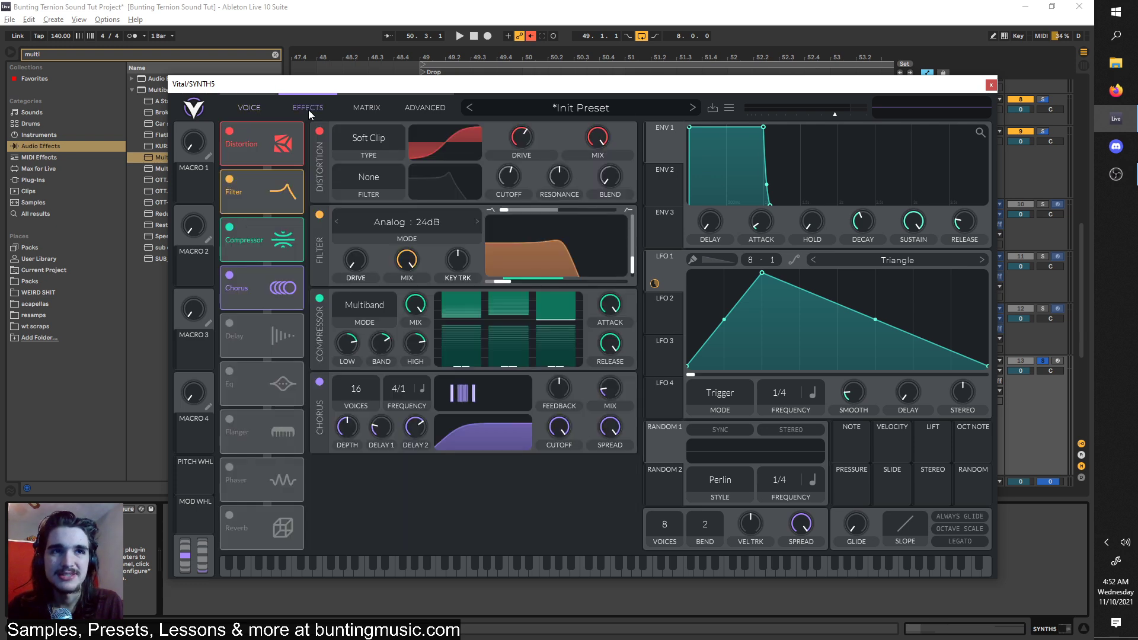
{"action": "key", "text": "space"}
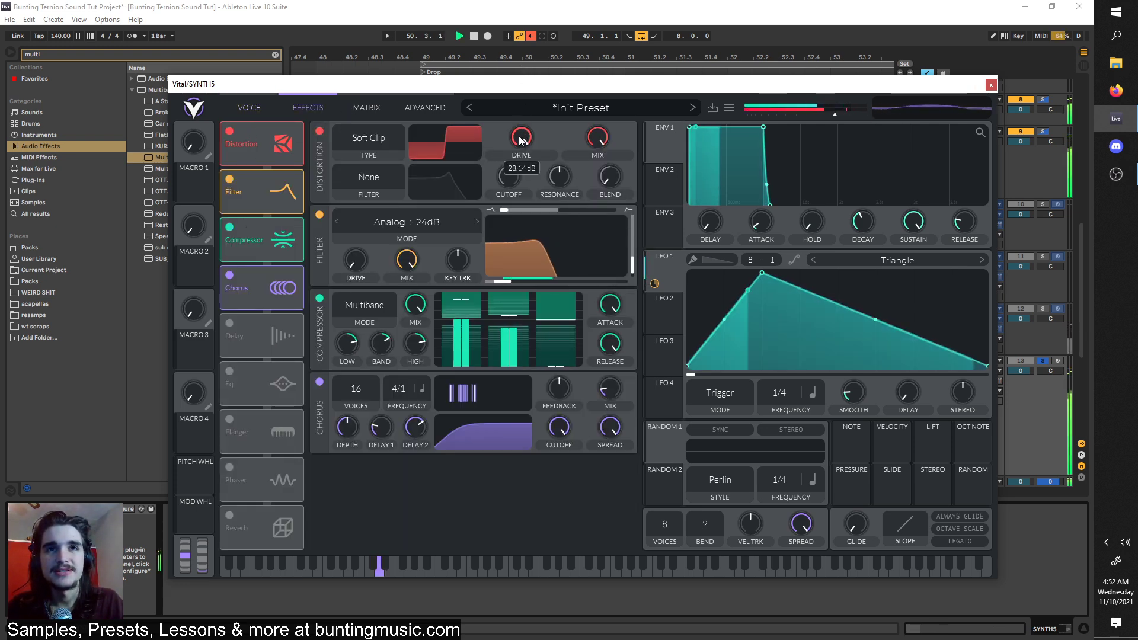
{"action": "mouse_move", "coordinate": [507, 155]}
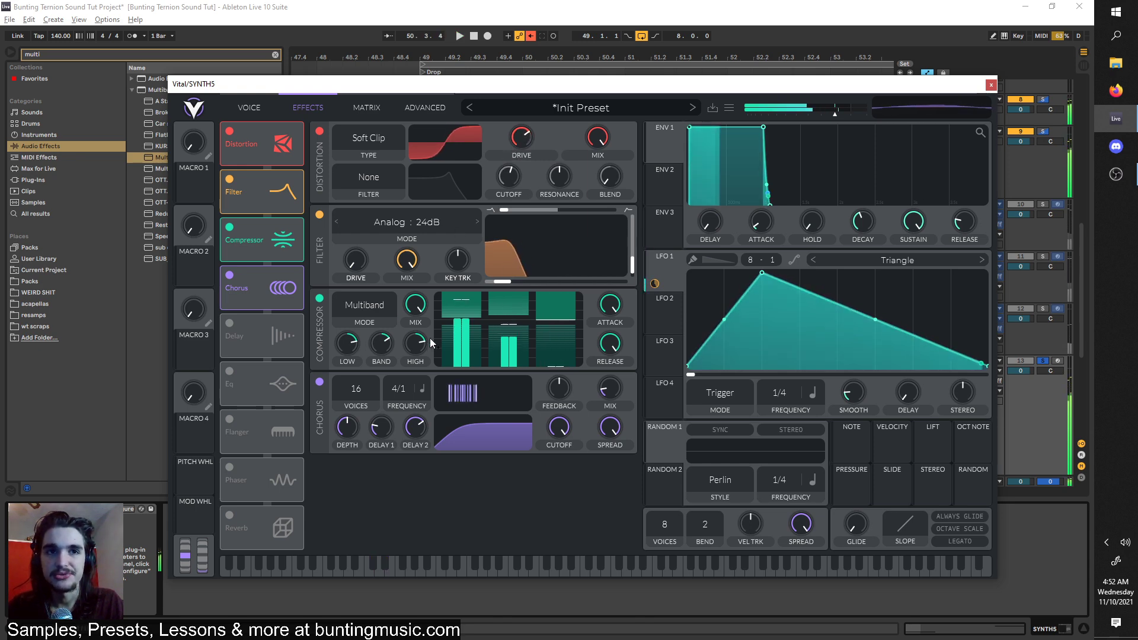
{"action": "key", "text": "space"}
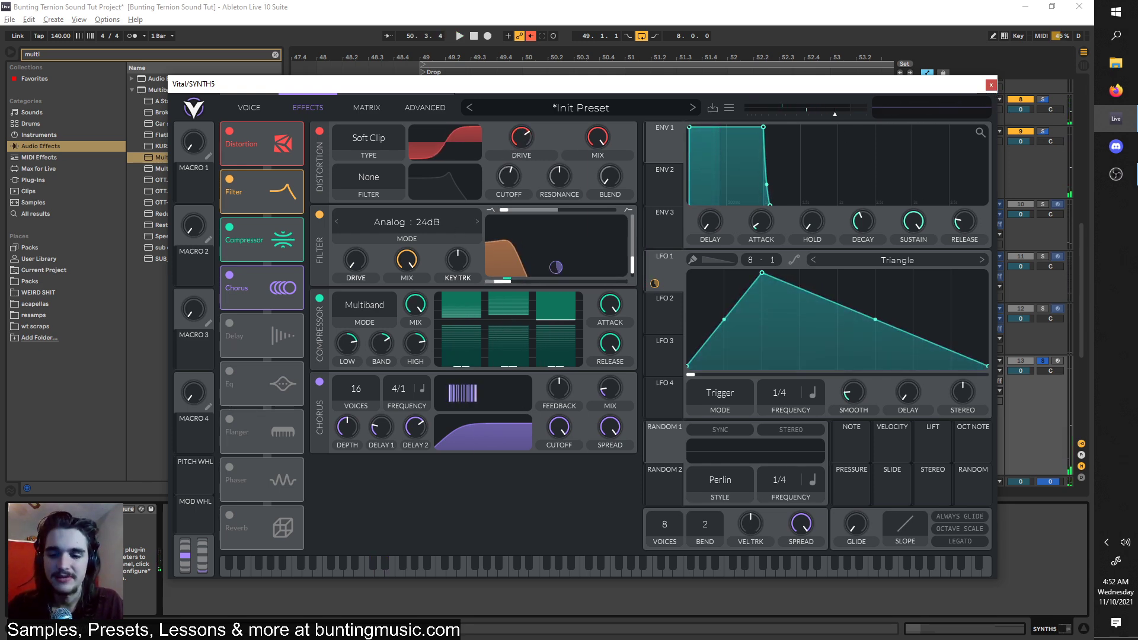
Close the Vital patch, solo the second SYNTH5 track, and play its clips from bar 54.
{"action": "left_click", "coordinate": [991, 85]}
{"action": "scroll", "coordinate": [783, 329], "scroll_direction": "down", "scroll_amount": 1}
{"action": "scroll", "coordinate": [742, 316], "scroll_direction": "down", "scroll_amount": 2}
{"action": "scroll", "coordinate": [737, 355], "scroll_direction": "right", "scroll_amount": 2}
{"action": "left_click", "coordinate": [702, 386]}
{"action": "scroll", "coordinate": [702, 387], "scroll_direction": "up", "scroll_amount": 2}
{"action": "left_click", "coordinate": [1041, 424]}
{"action": "key", "text": "space"}
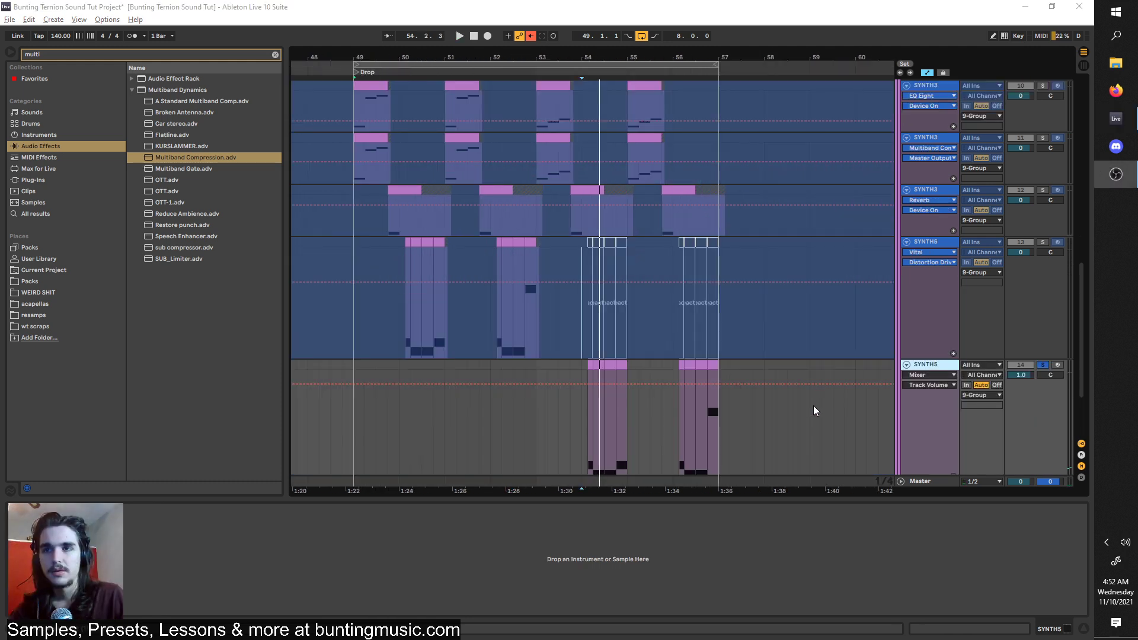
{"action": "left_click", "coordinate": [587, 411]}
{"action": "scroll", "coordinate": [588, 411], "scroll_direction": "up", "scroll_amount": 2}
{"action": "key", "text": "space"}
{"action": "key", "text": "space"}
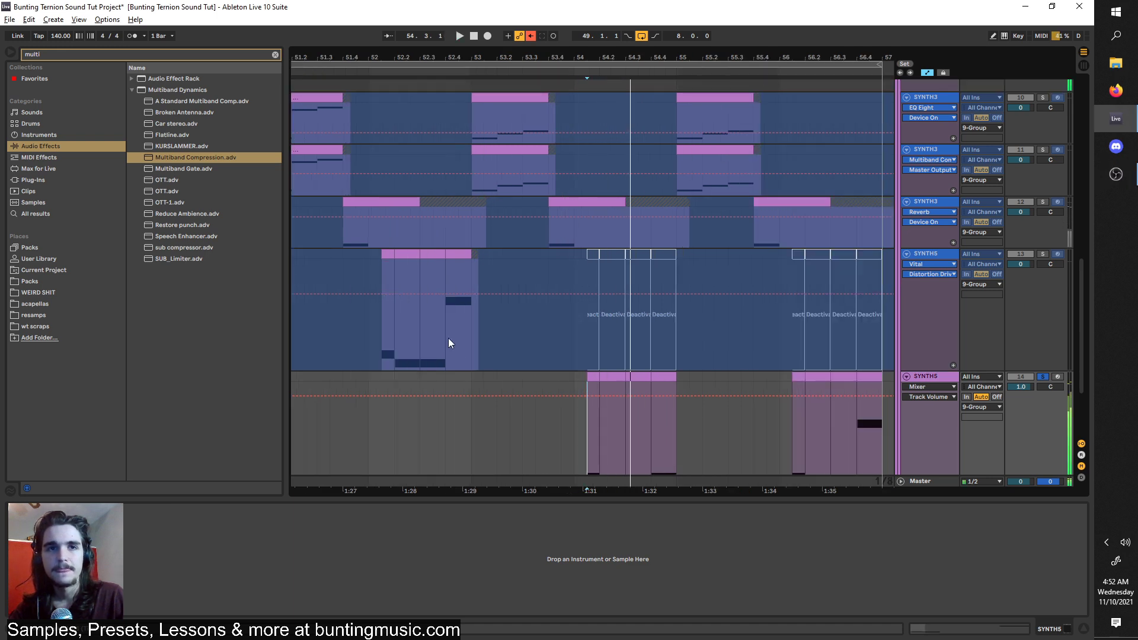
Compare the clips of both SYNTH5 tracks, replay the second track from bar 54, and open its Vital patch.
{"action": "scroll", "coordinate": [448, 338], "scroll_direction": "down", "scroll_amount": 2}
{"action": "scroll", "coordinate": [472, 355], "scroll_direction": "left", "scroll_amount": 2}
{"action": "left_click_drag", "start_coordinate": [324, 339], "coordinate": [507, 255]}
{"action": "left_click", "coordinate": [506, 254]}
{"action": "scroll", "coordinate": [553, 400], "scroll_direction": "down", "scroll_amount": 2}
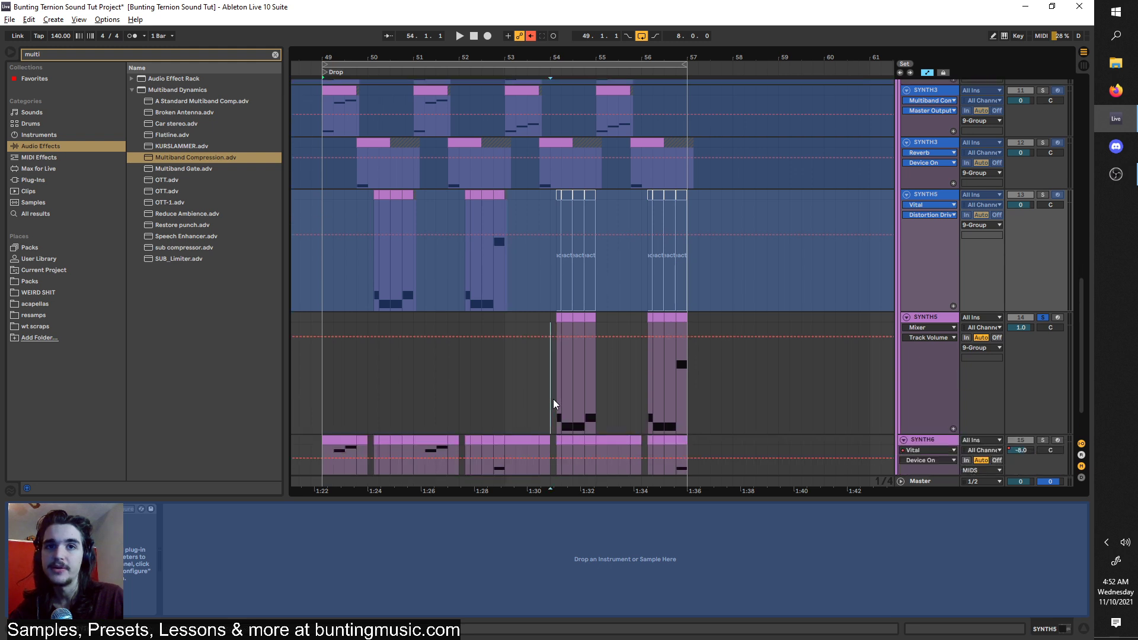
{"action": "scroll", "coordinate": [553, 399], "scroll_direction": "up", "scroll_amount": 2}
{"action": "scroll", "coordinate": [469, 337], "scroll_direction": "down", "scroll_amount": 5}
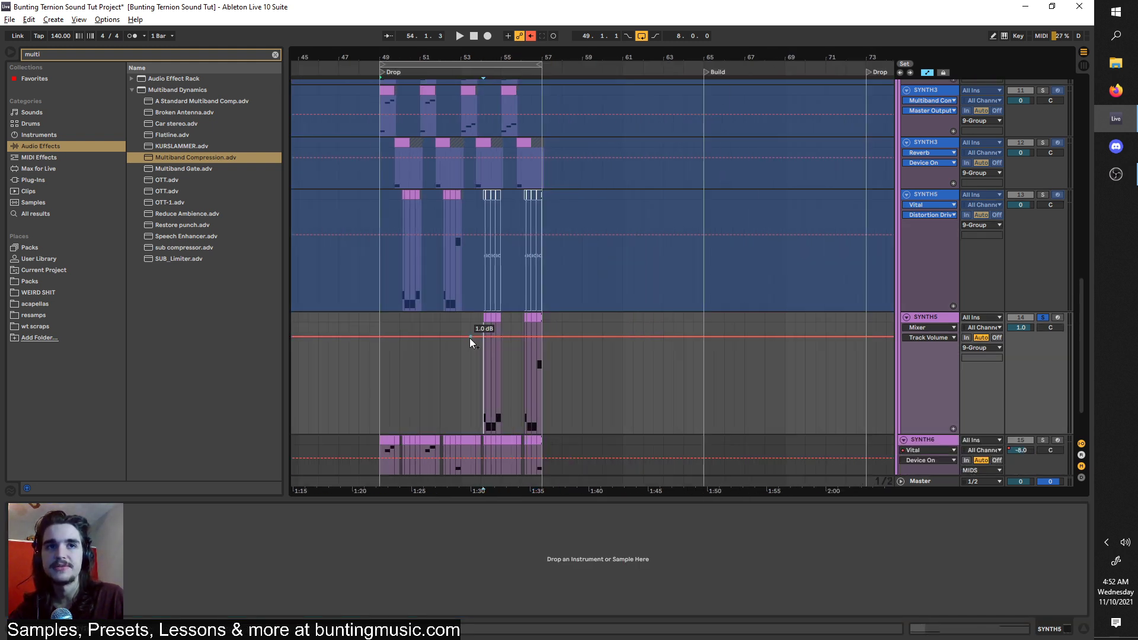
{"action": "scroll", "coordinate": [469, 338], "scroll_direction": "up", "scroll_amount": 3}
{"action": "key", "text": "space"}
{"action": "key", "text": "space"}
{"action": "left_click", "coordinate": [36, 509]}
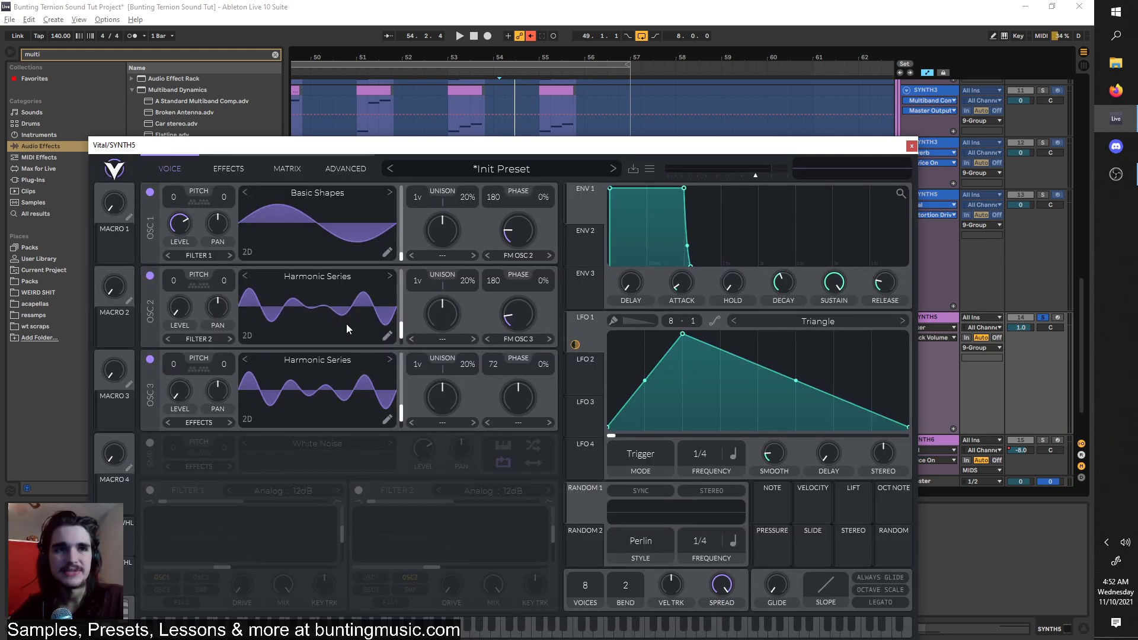
Play the second SYNTH5 patch and review its oscillators, FM settings and effects.
{"action": "key", "text": "space"}
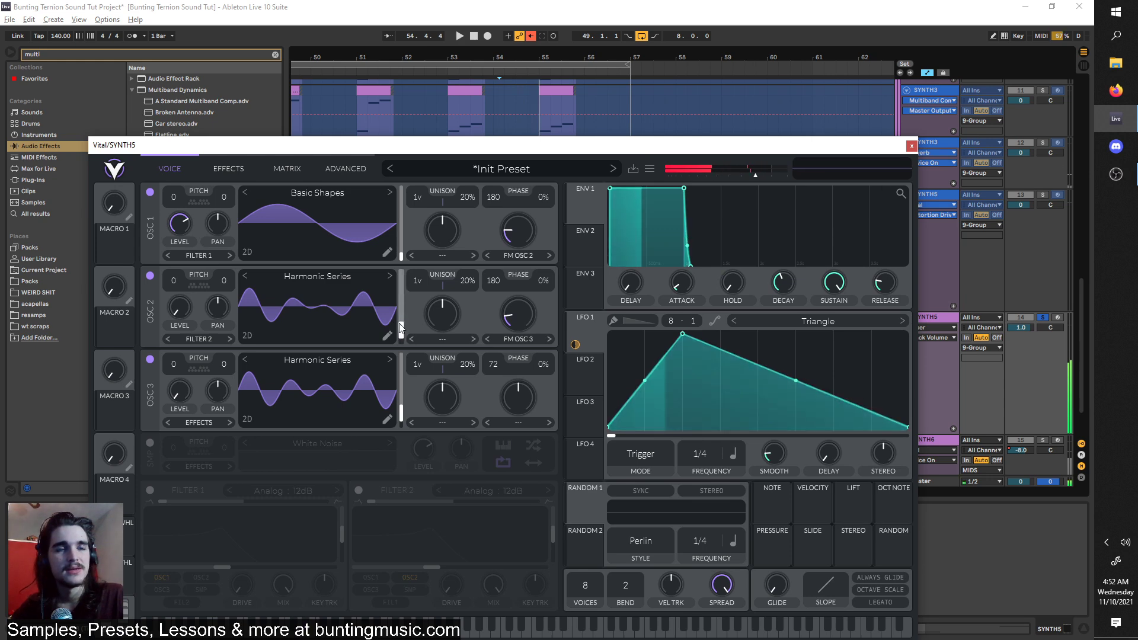
{"action": "key", "text": "space"}
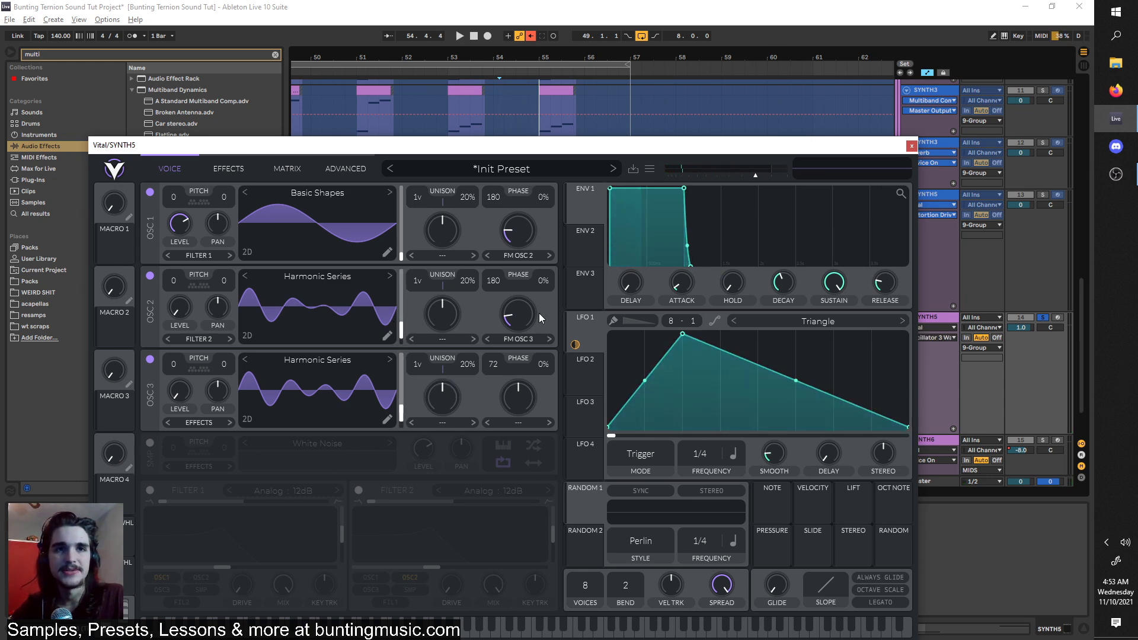
{"action": "left_click", "coordinate": [225, 168]}
{"action": "left_click", "coordinate": [172, 168]}
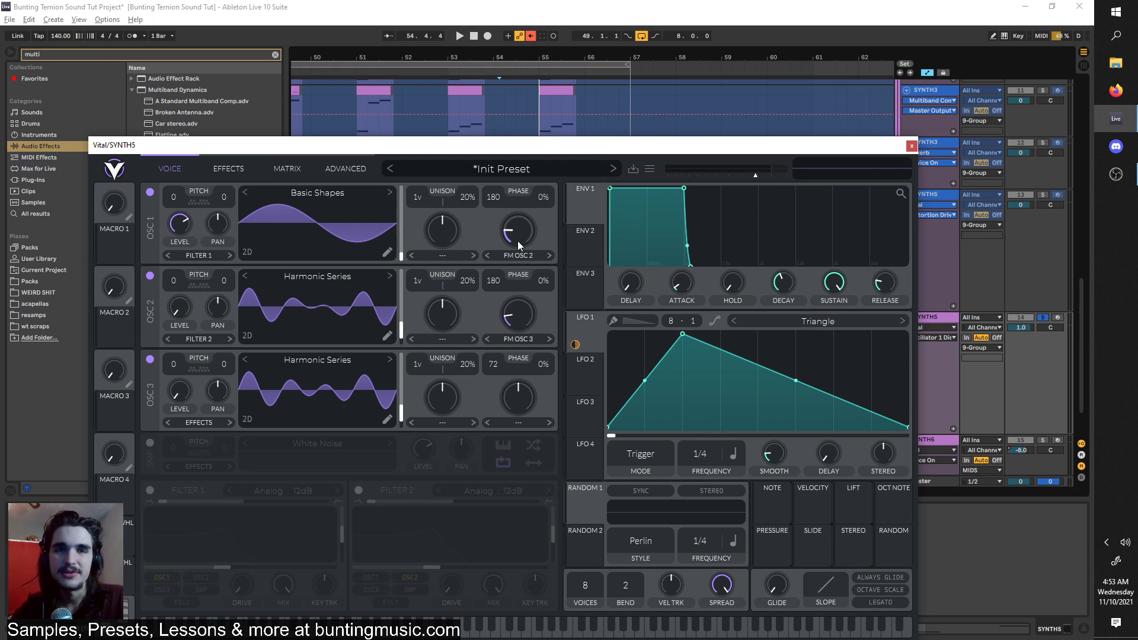
Compare the patch with its distortion bypassed and switched back on during playback.
{"action": "left_click", "coordinate": [201, 170]}
{"action": "key", "text": "space"}
{"action": "left_click", "coordinate": [150, 192]}
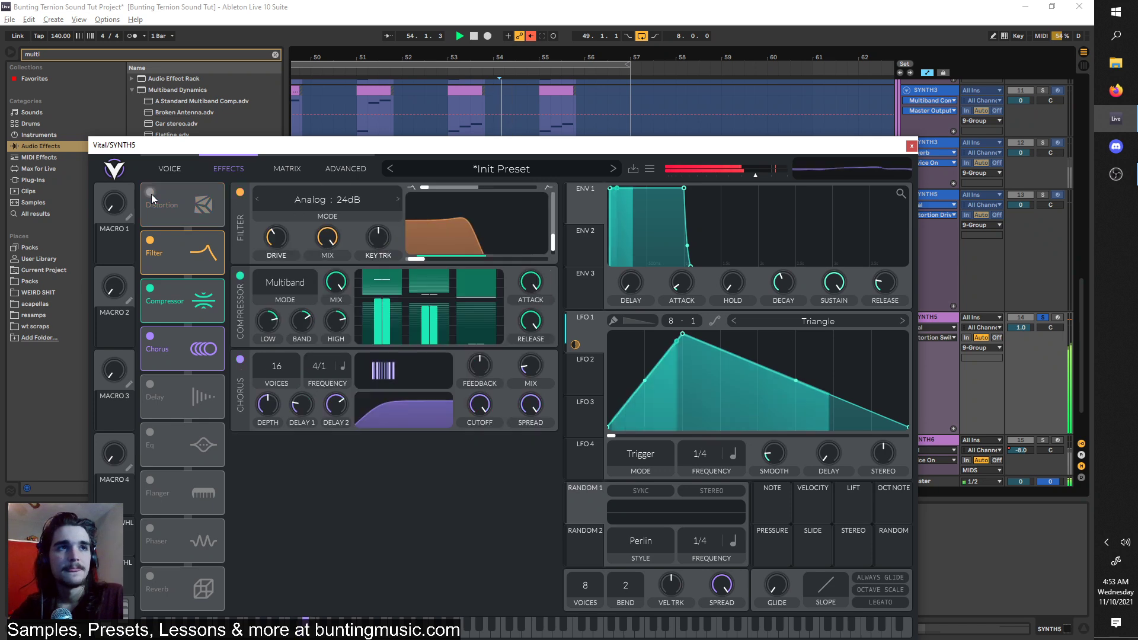
{"action": "key", "text": "space"}
{"action": "left_click", "coordinate": [150, 192]}
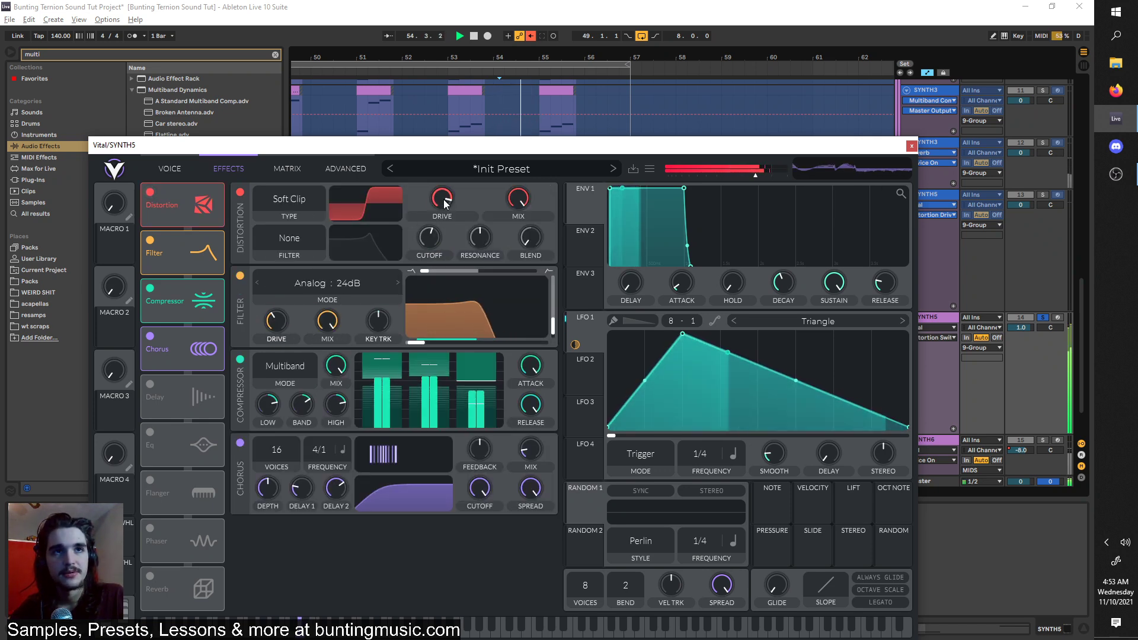
Compare the patch with the compressor and chorus each bypassed and switched back on.
{"action": "key", "text": "space"}
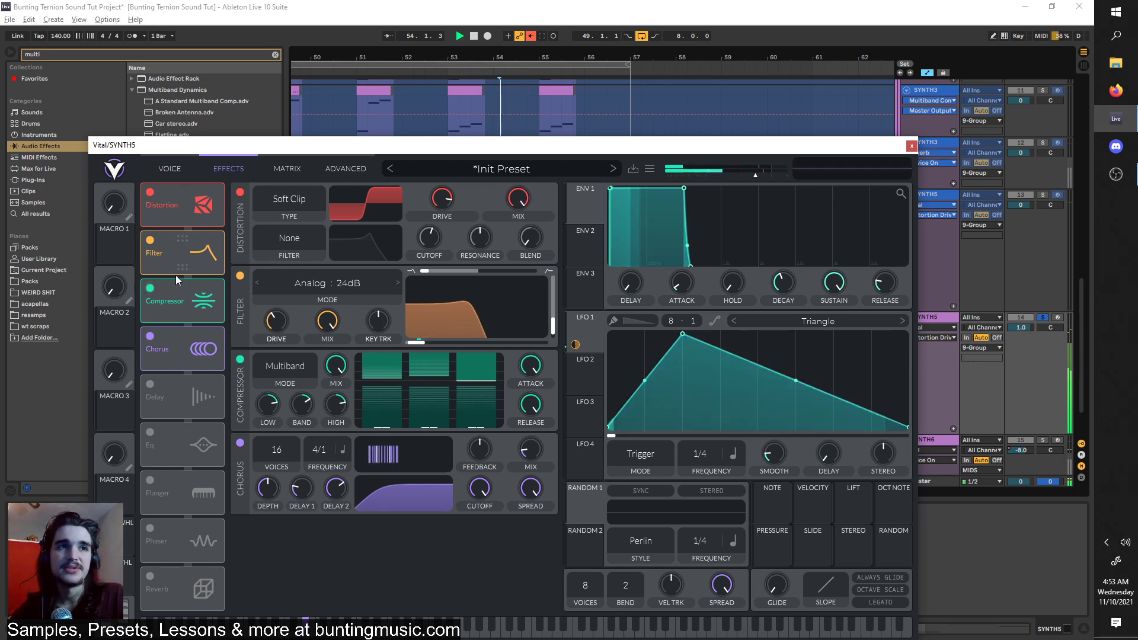
{"action": "left_click", "coordinate": [150, 288]}
{"action": "left_click", "coordinate": [150, 288]}
{"action": "key", "text": "space"}
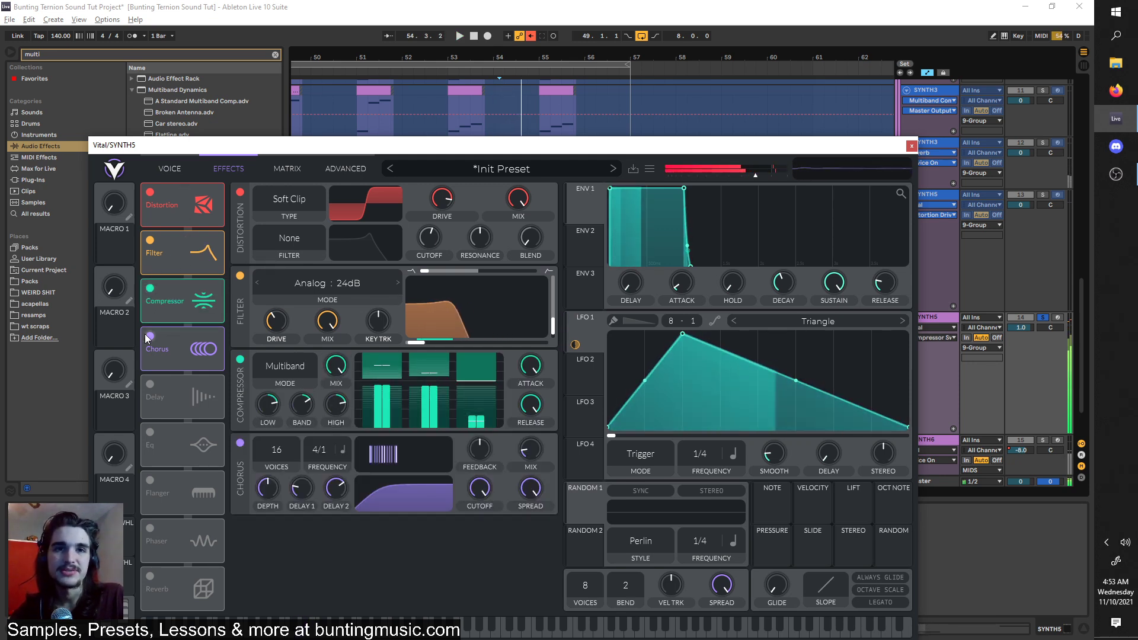
{"action": "left_click", "coordinate": [149, 336]}
{"action": "left_click", "coordinate": [147, 336]}
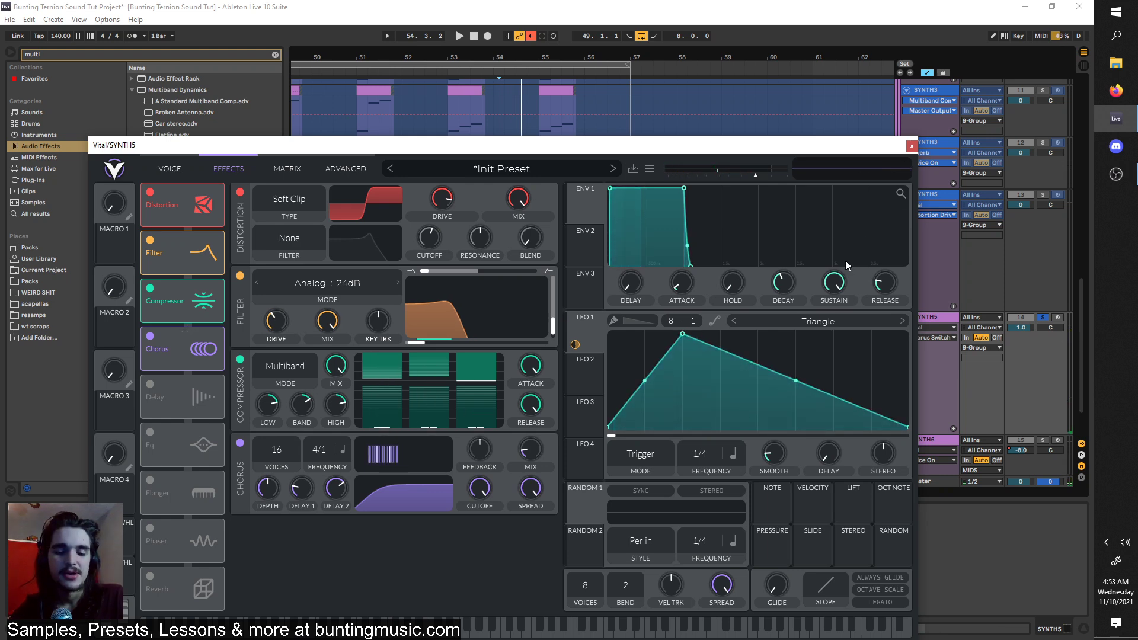
Curve LFO 1's falling slope downward, auditioning it with the peak at the start and back at its original place.
{"action": "left_click", "coordinate": [192, 166]}
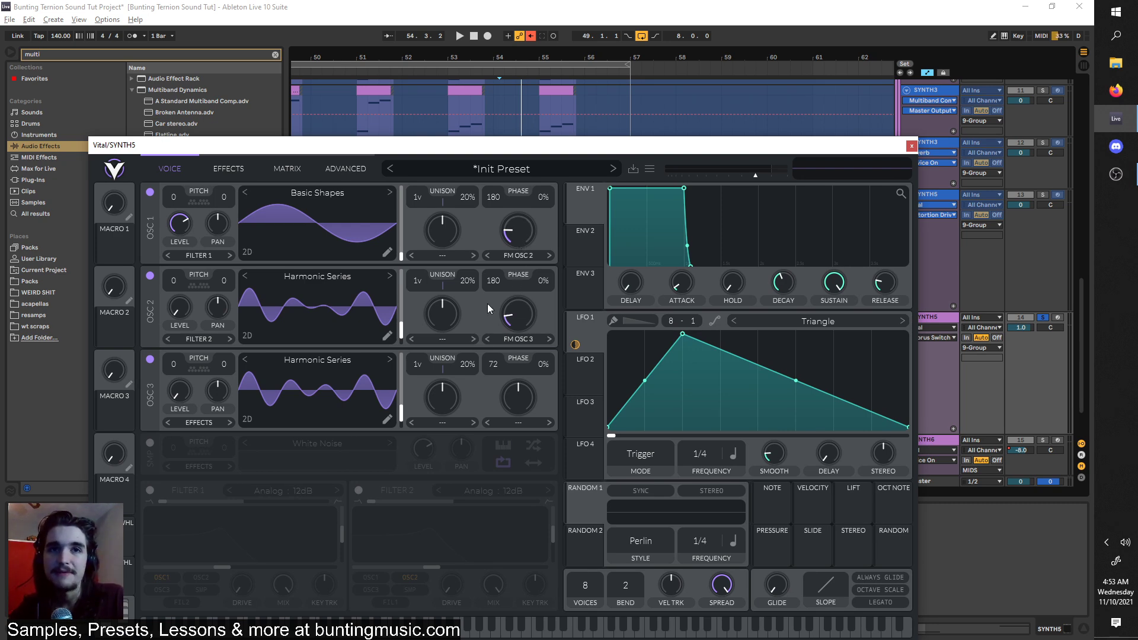
{"action": "left_click", "coordinate": [237, 167]}
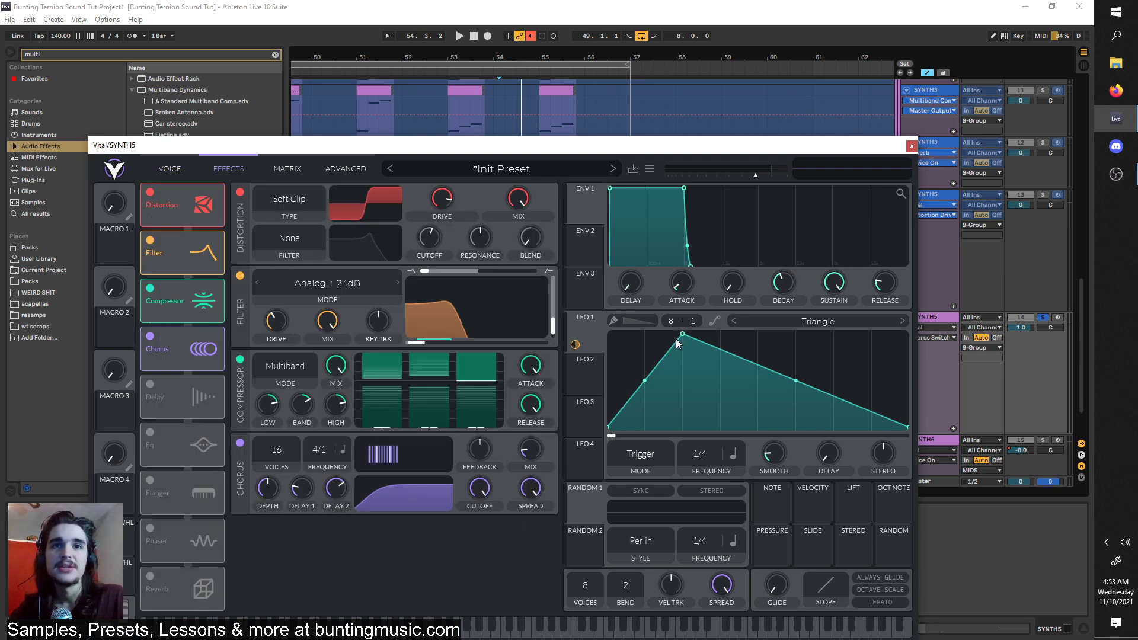
{"action": "left_click_drag", "start_coordinate": [679, 342], "coordinate": [562, 300]}
{"action": "key", "text": "space"}
{"action": "left_click_drag", "start_coordinate": [757, 381], "coordinate": [741, 403]}
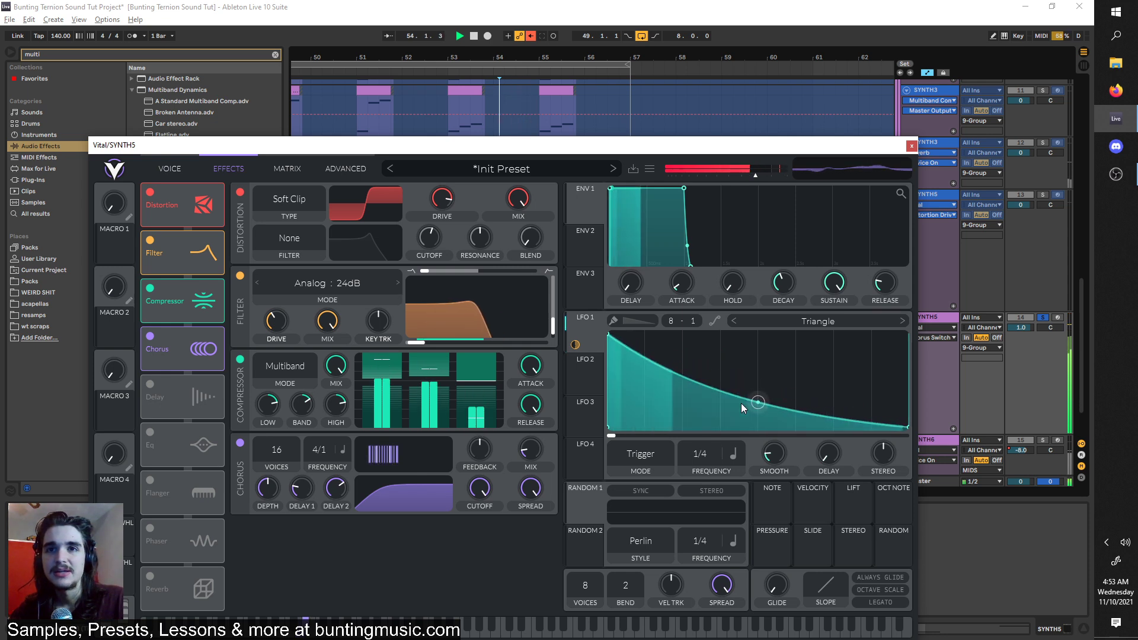
{"action": "left_click_drag", "start_coordinate": [612, 336], "coordinate": [686, 312]}
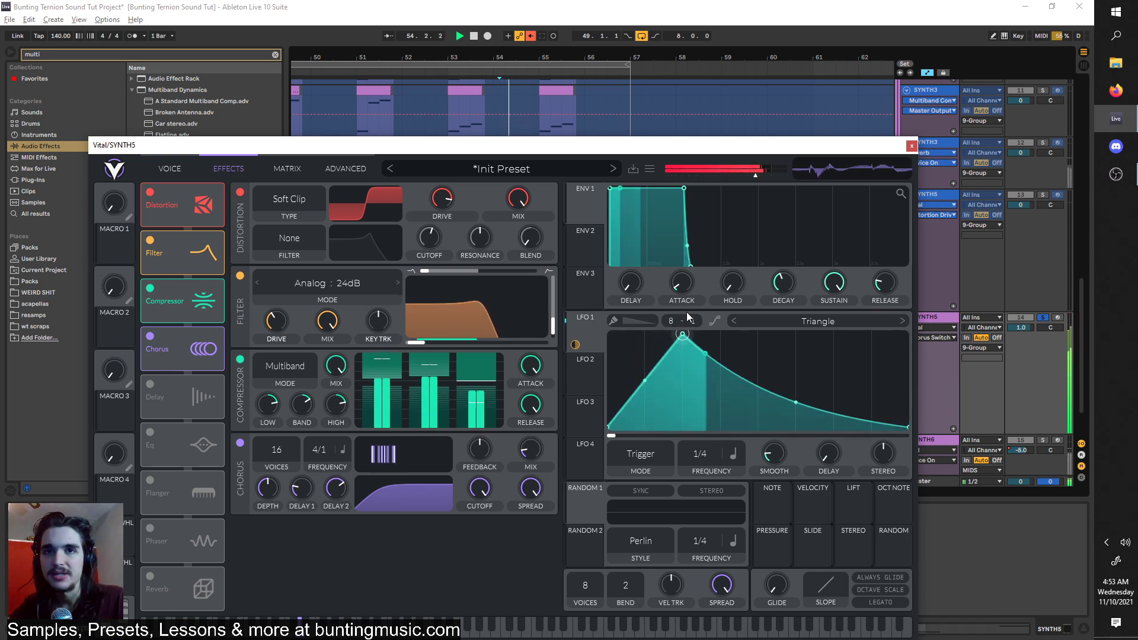
{"action": "key", "text": "space"}
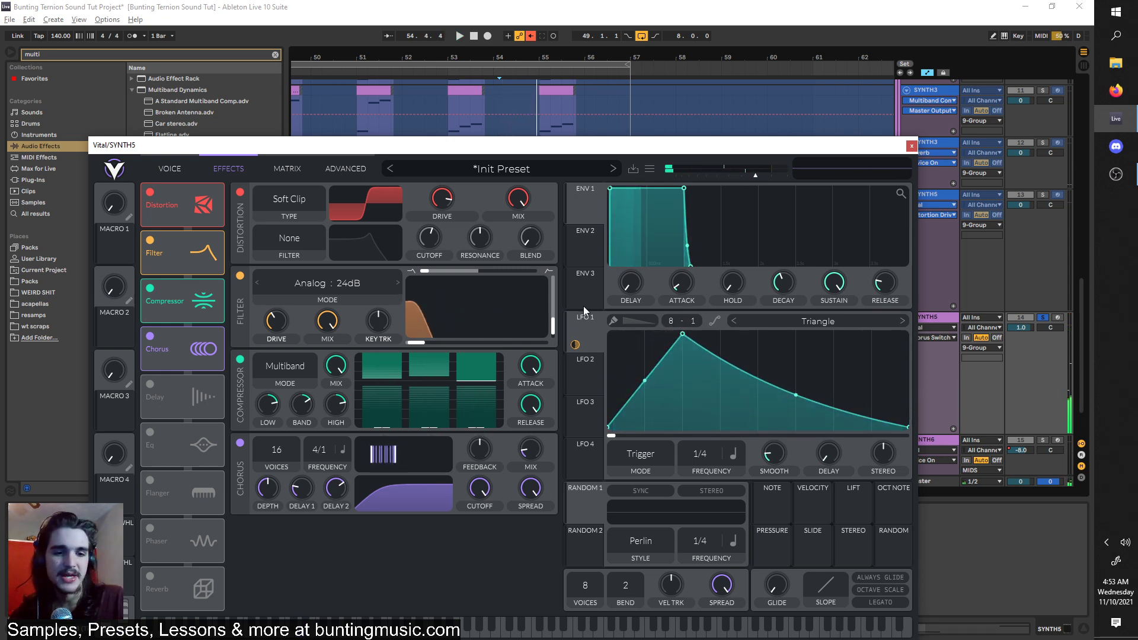
Close the second SYNTH5 patch and freeze its track.
{"action": "left_click", "coordinate": [172, 169]}
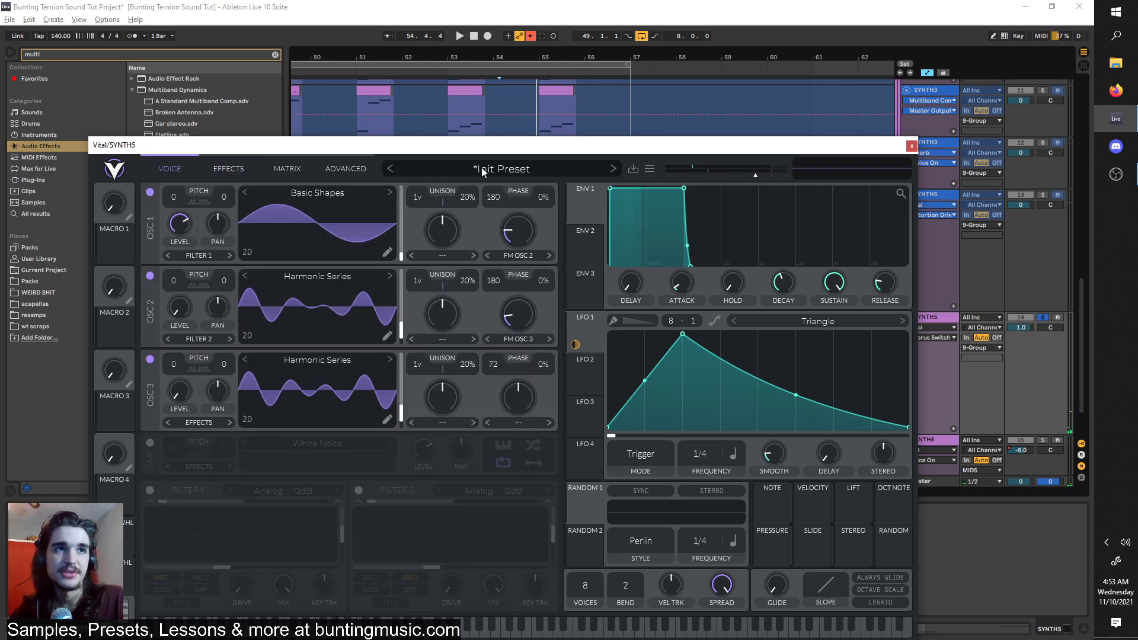
{"action": "left_click", "coordinate": [912, 145]}
{"action": "scroll", "coordinate": [436, 352], "scroll_direction": "left", "scroll_amount": 2}
{"action": "scroll", "coordinate": [652, 296], "scroll_direction": "down", "scroll_amount": 2}
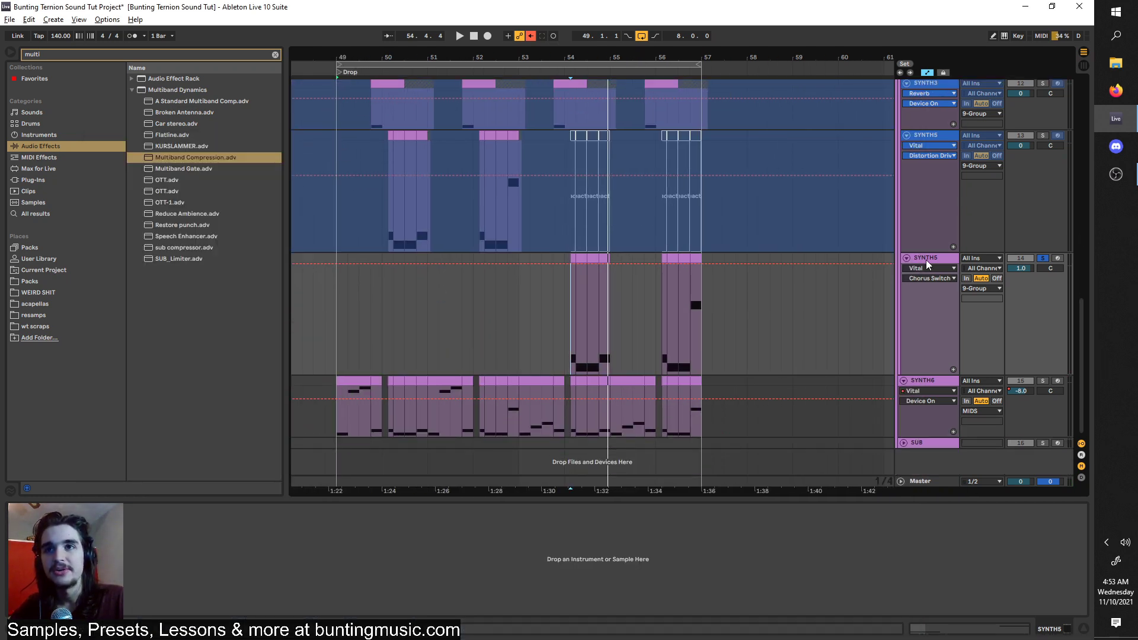
{"action": "right_click", "coordinate": [926, 260]}
{"action": "left_click", "coordinate": [947, 332]}
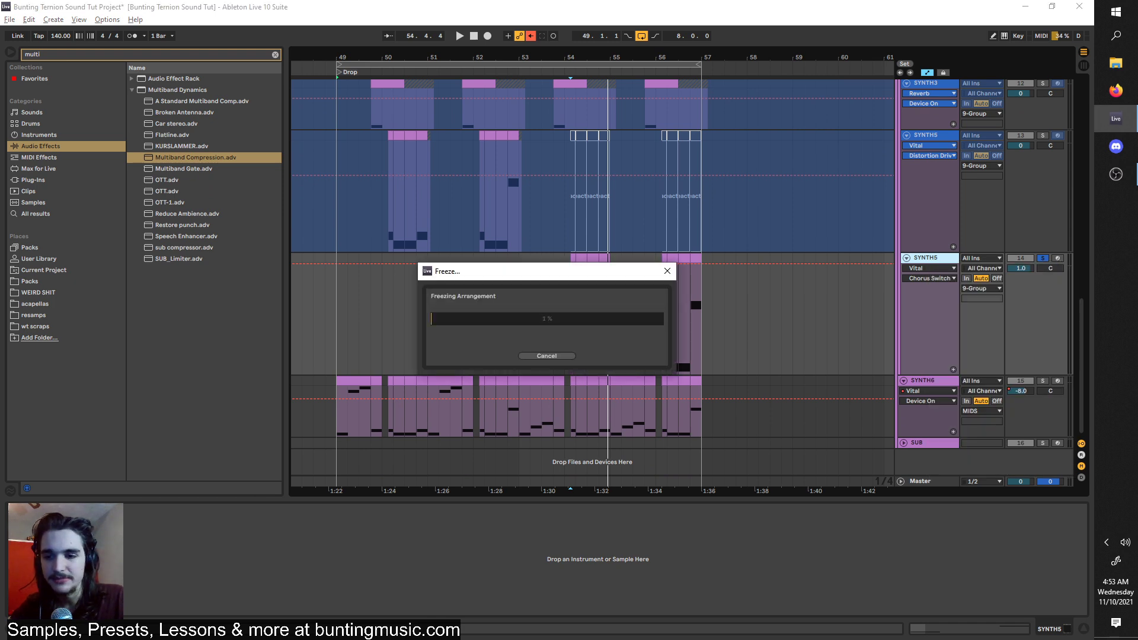
Solo the SYNTH6 track and play it from the start of the drop at bar 49.
{"action": "left_click", "coordinate": [332, 425]}
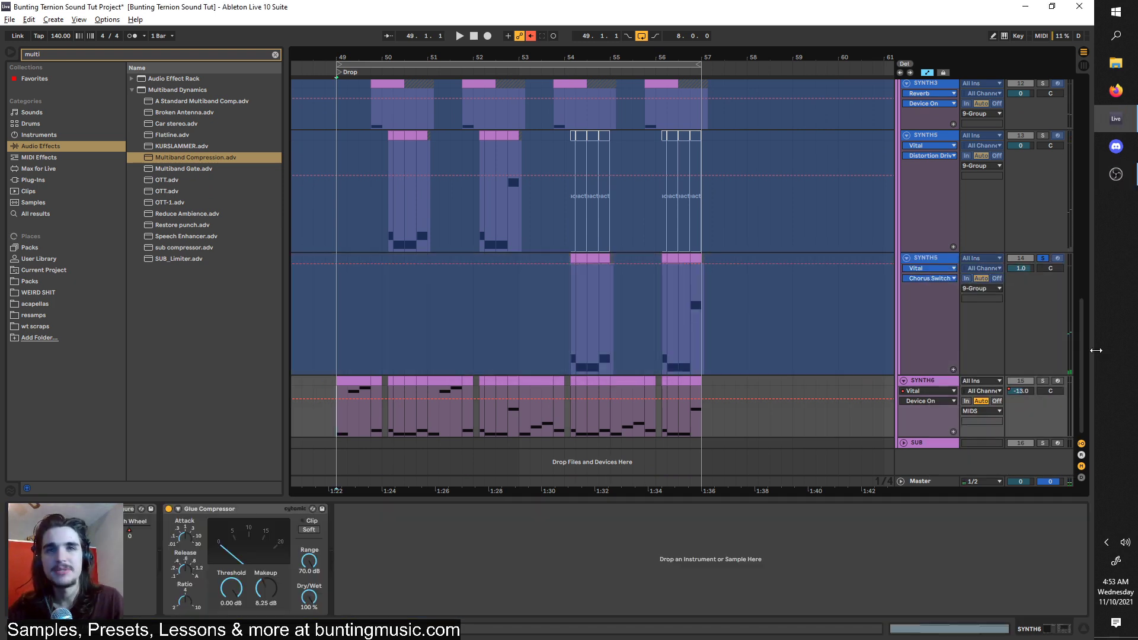
{"action": "left_click", "coordinate": [1043, 381]}
{"action": "key", "text": "space"}
{"action": "scroll", "coordinate": [418, 365], "scroll_direction": "up", "scroll_amount": 3}
{"action": "scroll", "coordinate": [447, 396], "scroll_direction": "left", "scroll_amount": 3}
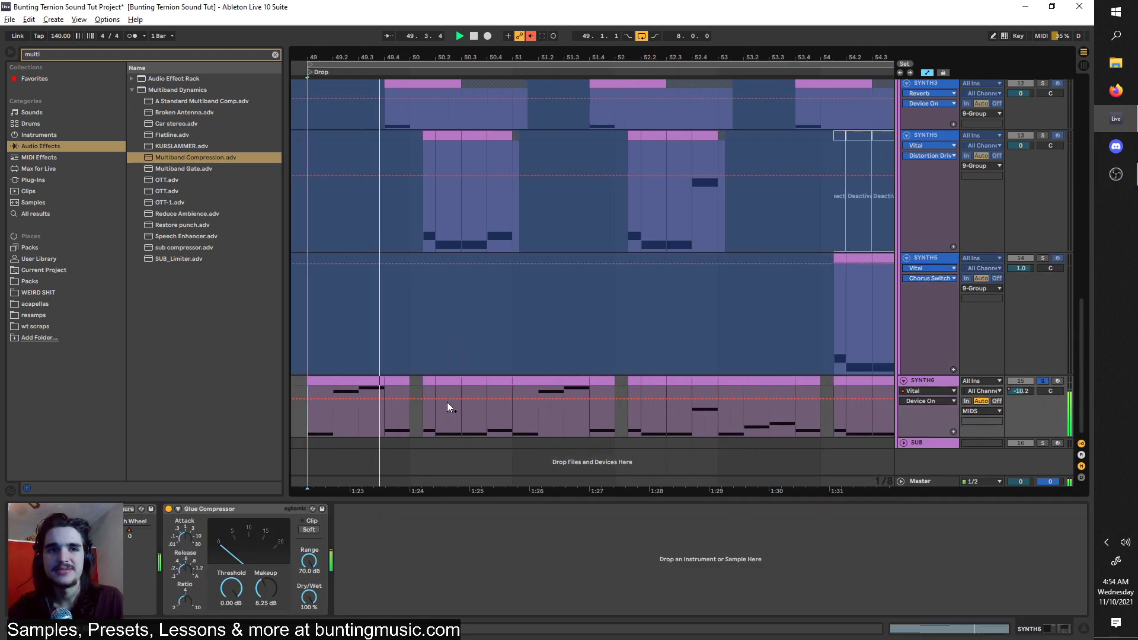
{"action": "scroll", "coordinate": [661, 372], "scroll_direction": "down", "scroll_amount": 3}
Try copying the opening SYNTH3 clips into the matching positions on the SYNTH6 track.
{"action": "scroll", "coordinate": [640, 293], "scroll_direction": "up", "scroll_amount": 8}
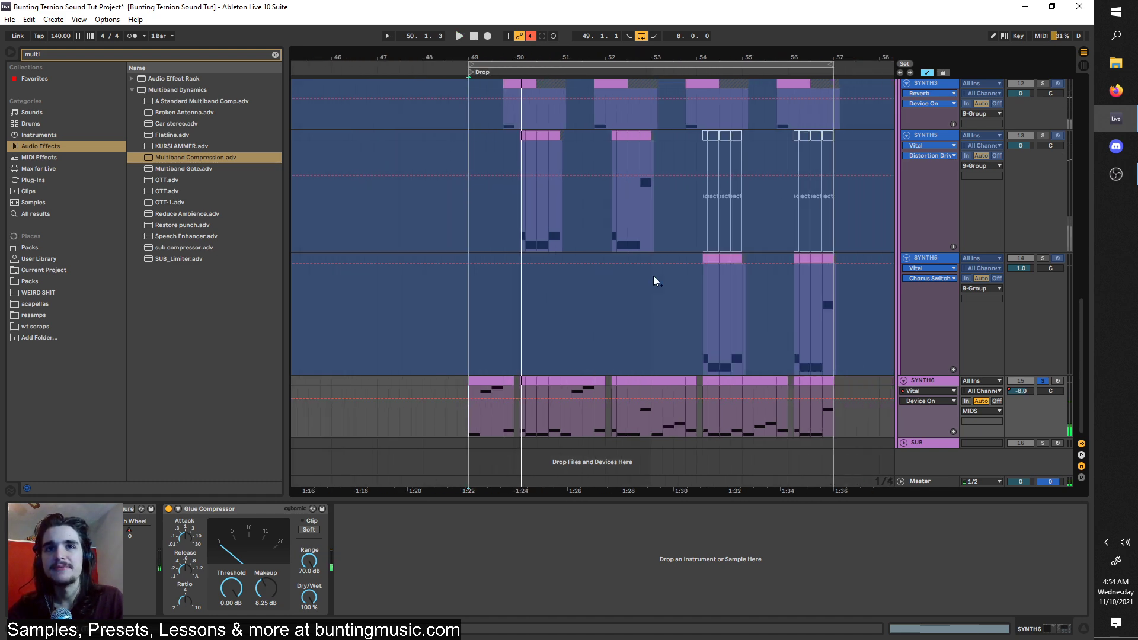
{"action": "mouse_move", "coordinate": [472, 207]}
{"action": "left_mouse_down"}
{"action": "mouse_move", "coordinate": [502, 193]}
{"action": "mouse_move", "coordinate": [497, 229]}
{"action": "left_mouse_up"}
{"action": "scroll", "coordinate": [498, 229], "scroll_direction": "down", "scroll_amount": 5}
{"action": "left_click", "coordinate": [467, 405]}
{"action": "scroll", "coordinate": [541, 254], "scroll_direction": "up", "scroll_amount": 4}
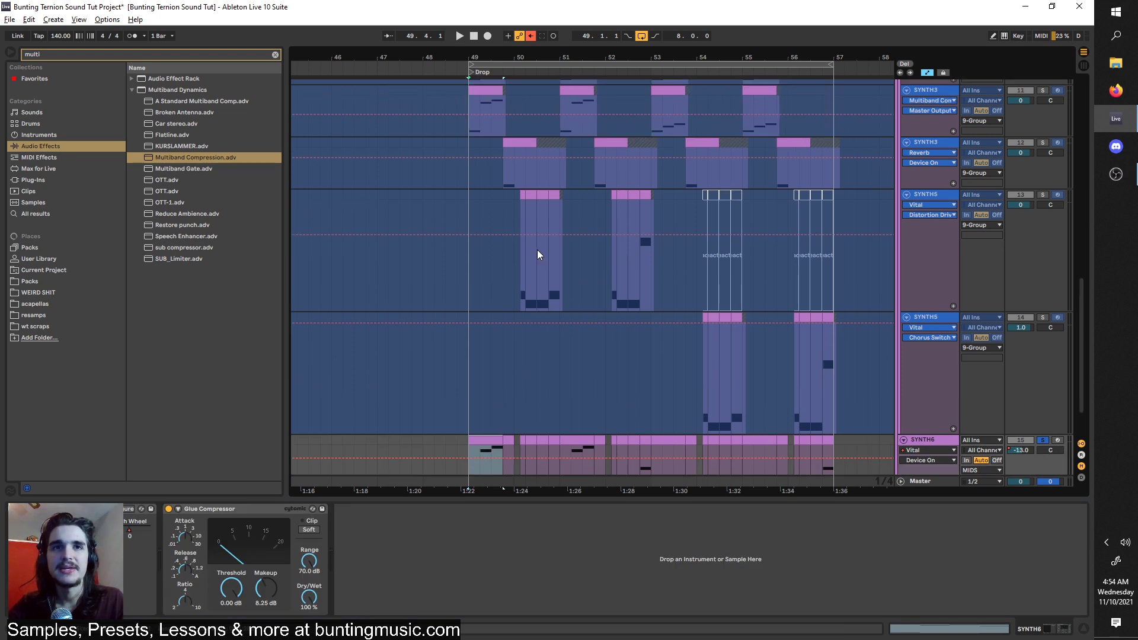
{"action": "left_click", "coordinate": [508, 179]}
{"action": "scroll", "coordinate": [507, 415], "scroll_direction": "down", "scroll_amount": 4}
{"action": "left_click", "coordinate": [507, 428]}
{"action": "key", "text": "ctrl+v"}
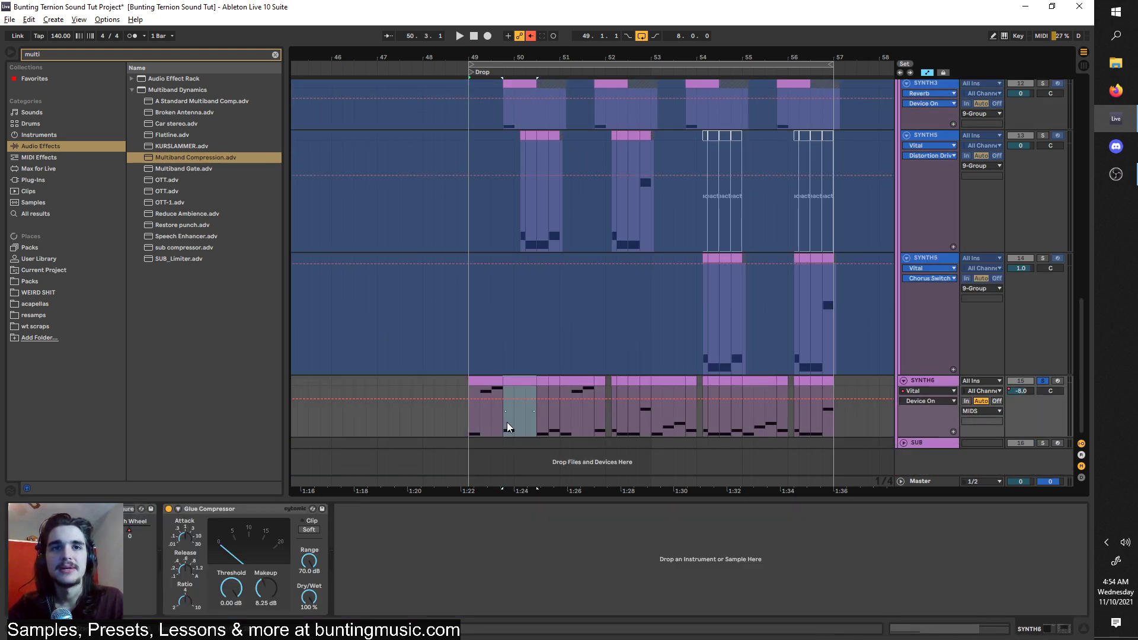
Open the SYNTH6 Vital patch, play it from bar 49, and look over the arrangement of the synth tracks.
{"action": "left_click", "coordinate": [474, 414]}
{"action": "left_click_drag", "start_coordinate": [1020, 391], "coordinate": [1010, 396]}
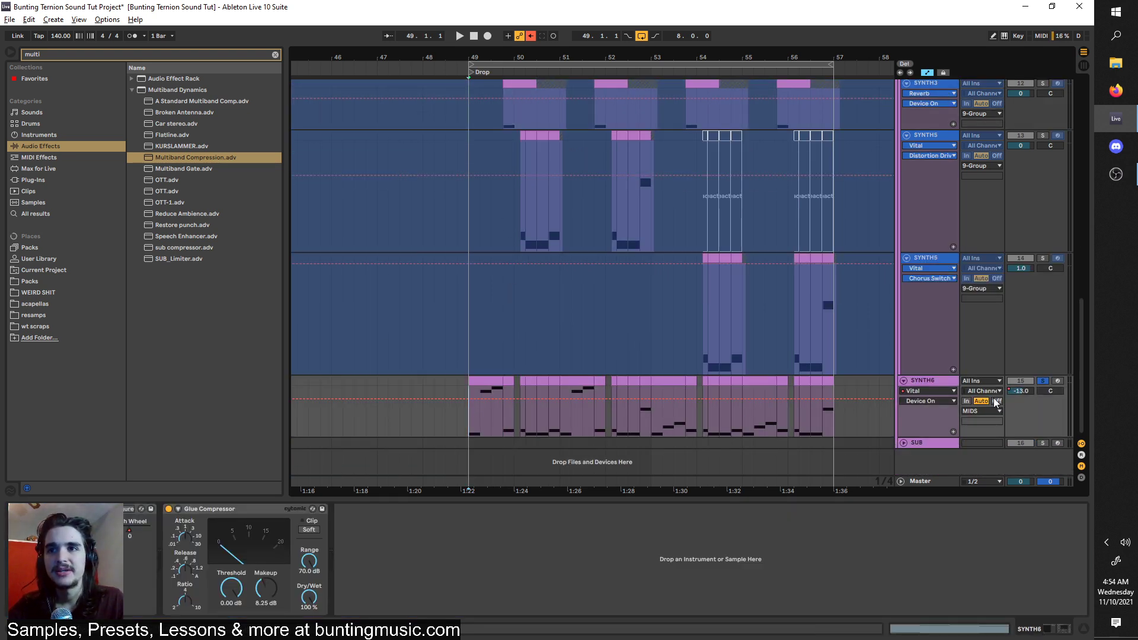
{"action": "left_click", "coordinate": [32, 508]}
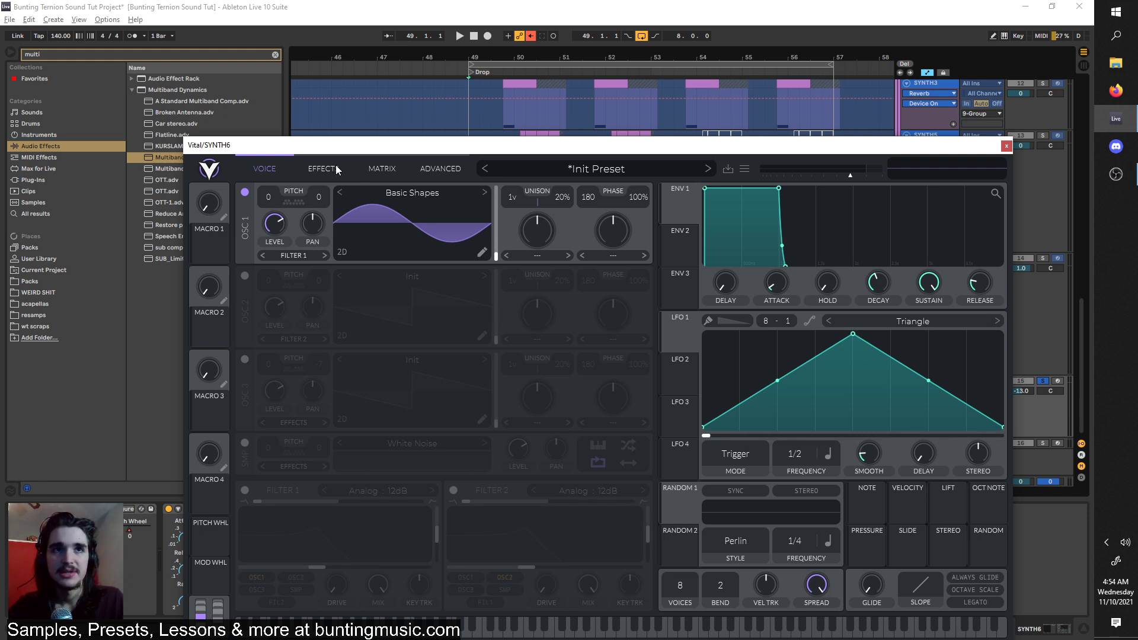
{"action": "key", "text": "space"}
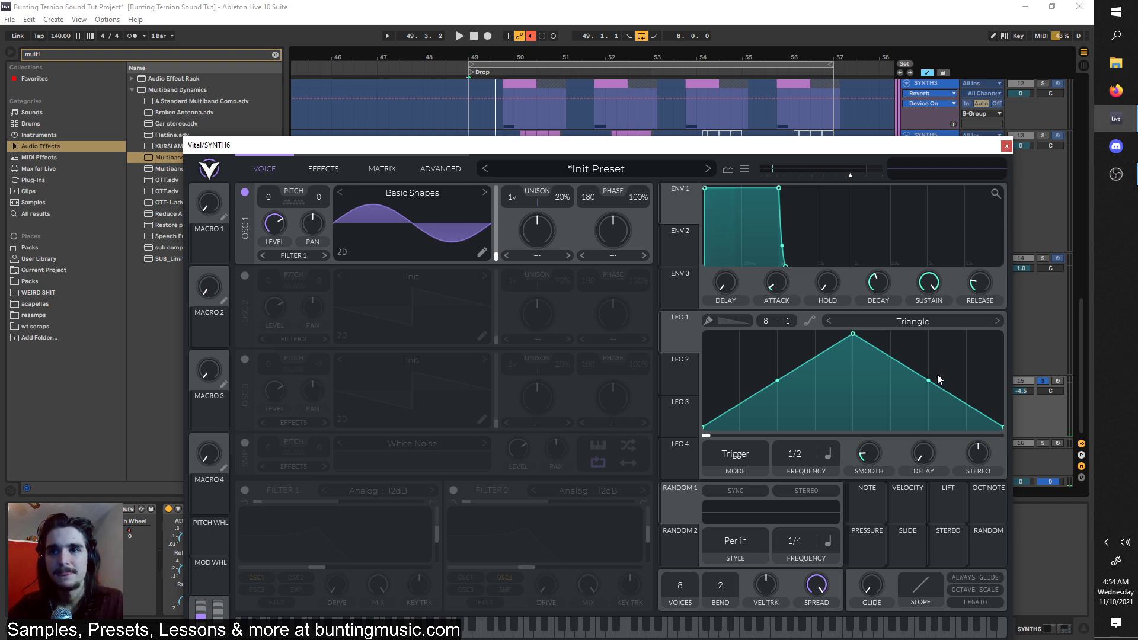
{"action": "scroll", "coordinate": [887, 356], "scroll_direction": "up", "scroll_amount": 5}
{"action": "scroll", "coordinate": [888, 367], "scroll_direction": "right", "scroll_amount": 2}
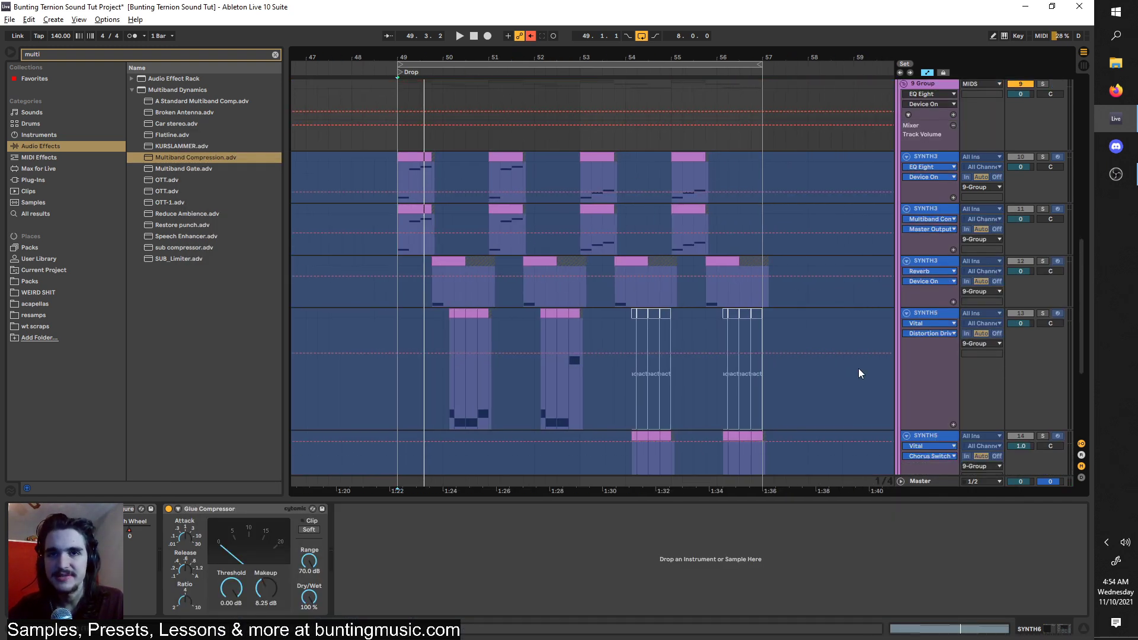
Solo the 9 Group and play the combined synths from the start of the drop at bar 49.
{"action": "scroll", "coordinate": [830, 355], "scroll_direction": "up", "scroll_amount": 5}
{"action": "left_click", "coordinate": [1043, 250]}
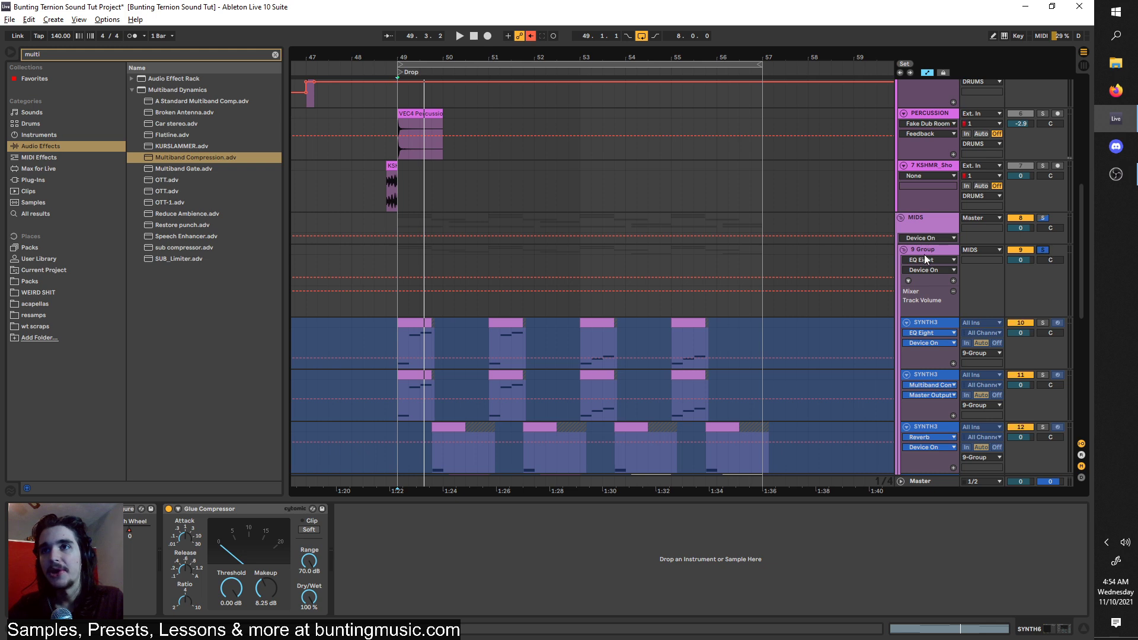
{"action": "left_click", "coordinate": [923, 254]}
{"action": "scroll", "coordinate": [662, 421], "scroll_direction": "down", "scroll_amount": 3}
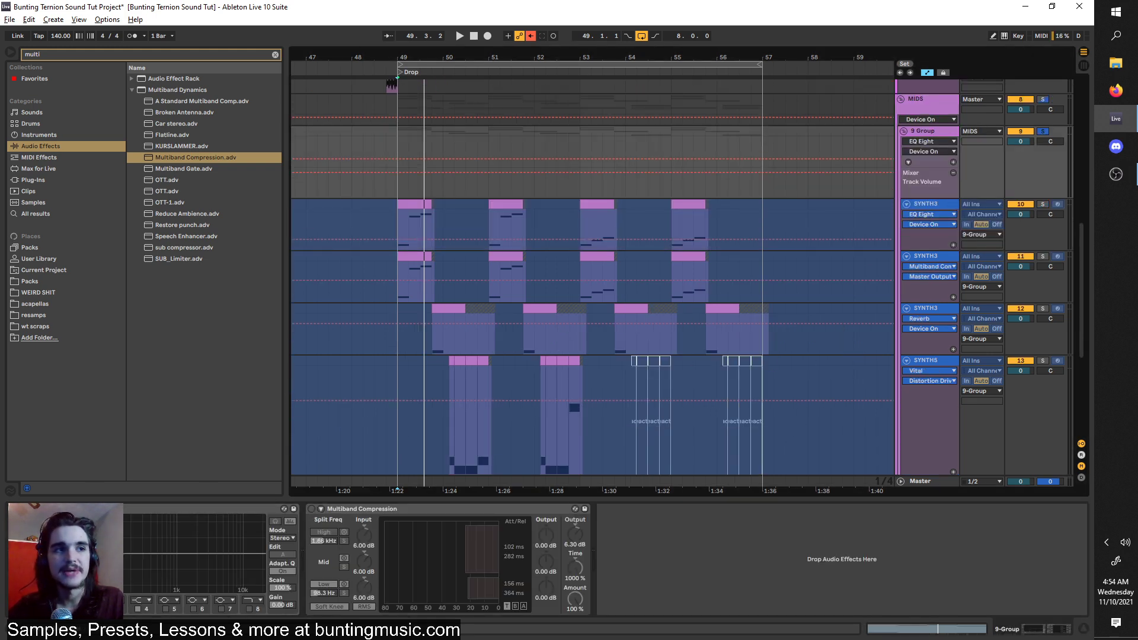
{"action": "key", "text": "space"}
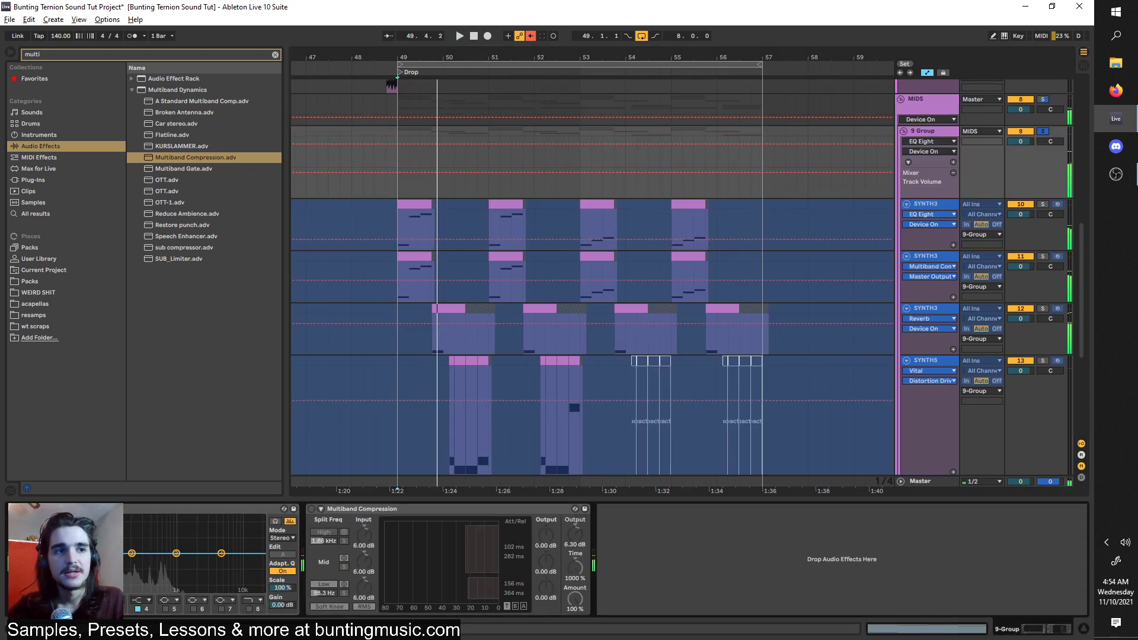
{"action": "key", "text": "space"}
{"action": "key", "text": "space"}
{"action": "scroll", "coordinate": [399, 300], "scroll_direction": "down", "scroll_amount": 2}
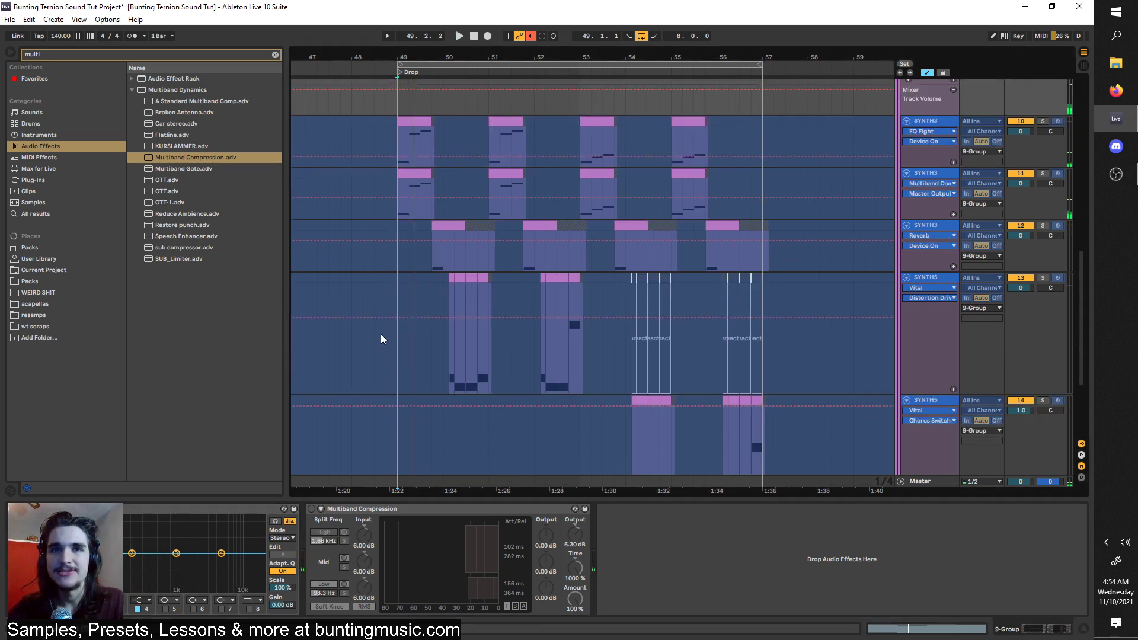
{"action": "scroll", "coordinate": [399, 300], "scroll_direction": "down", "scroll_amount": 4}
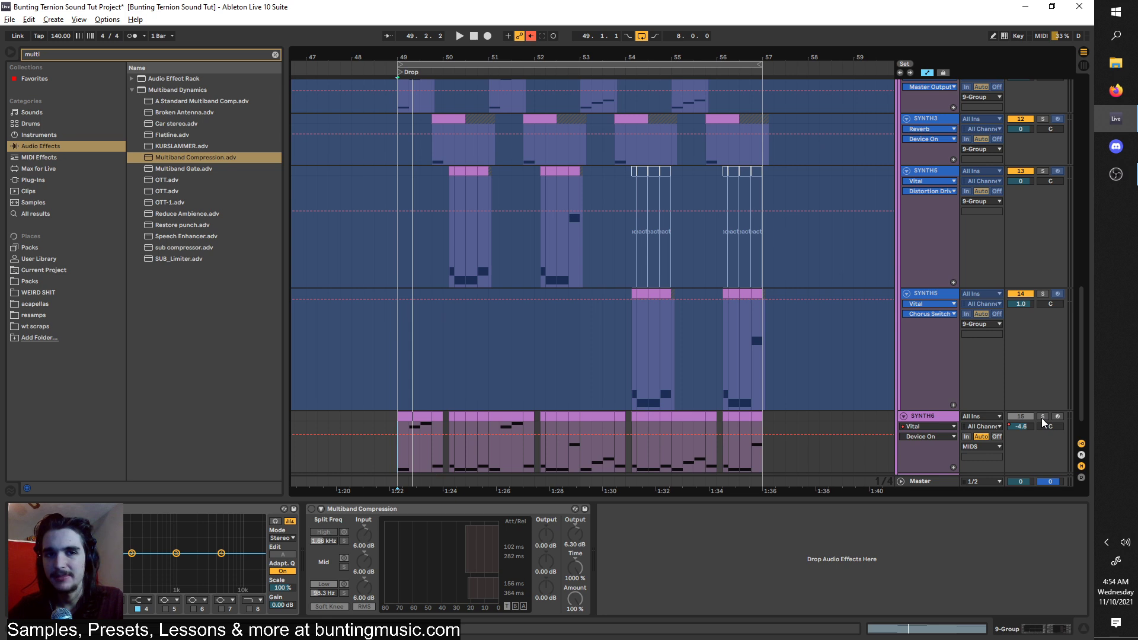
Solo the SYNTH6 track, play it briefly, and show its track volume automation in the arrangement.
{"action": "left_click", "coordinate": [1041, 418]}
{"action": "key", "text": "space"}
{"action": "left_click_drag", "start_coordinate": [1023, 427], "coordinate": [1022, 430]}
{"action": "key", "text": "space"}
{"action": "left_click", "coordinate": [1022, 427]}
{"action": "scroll", "coordinate": [396, 420], "scroll_direction": "up", "scroll_amount": 2}
Play SYNTH6 from bar 49 and from the clip just after bar 50 to hear its volume automation.
{"action": "left_click", "coordinate": [394, 421]}
{"action": "scroll", "coordinate": [396, 431], "scroll_direction": "up", "scroll_amount": 2}
{"action": "scroll", "coordinate": [397, 431], "scroll_direction": "down", "scroll_amount": 2}
{"action": "key", "text": "space"}
{"action": "left_click", "coordinate": [489, 441]}
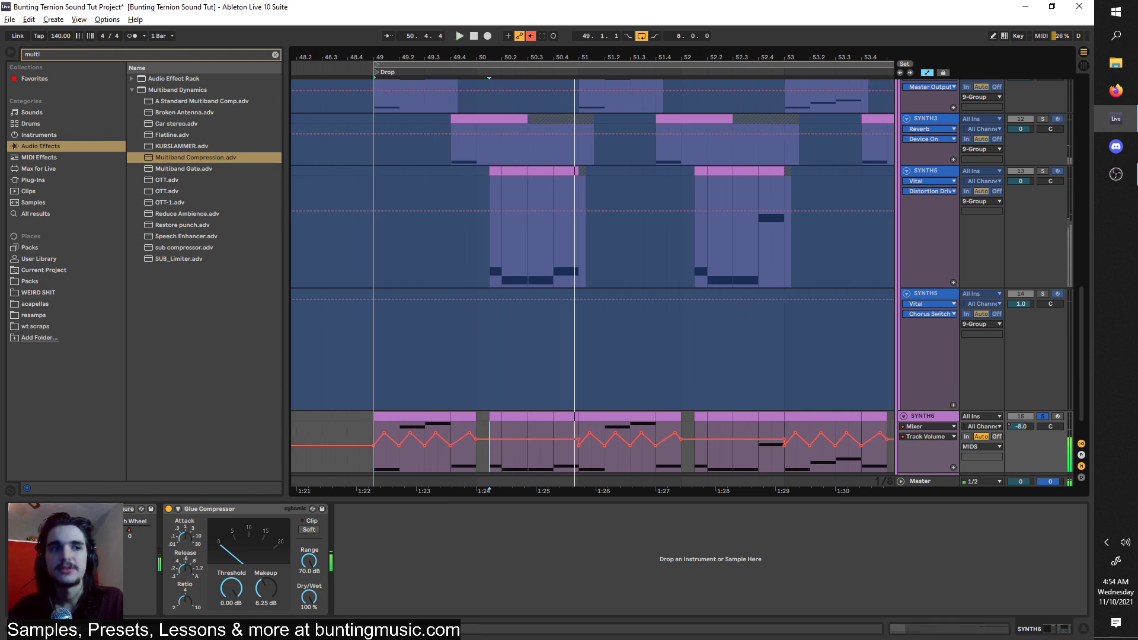
{"action": "left_click", "coordinate": [370, 428]}
{"action": "key", "text": "space"}
Play the soloed 9 Group from bar 49 to compare it with the SYNTH6 layer.
{"action": "scroll", "coordinate": [375, 407], "scroll_direction": "up", "scroll_amount": 4}
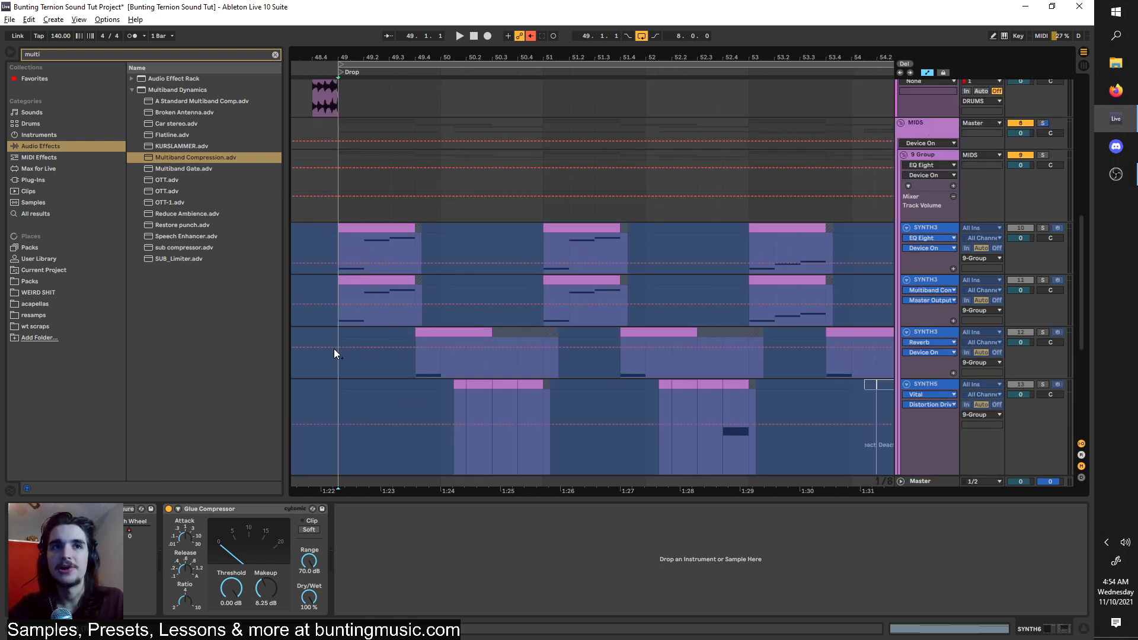
{"action": "scroll", "coordinate": [339, 300], "scroll_direction": "down", "scroll_amount": 2}
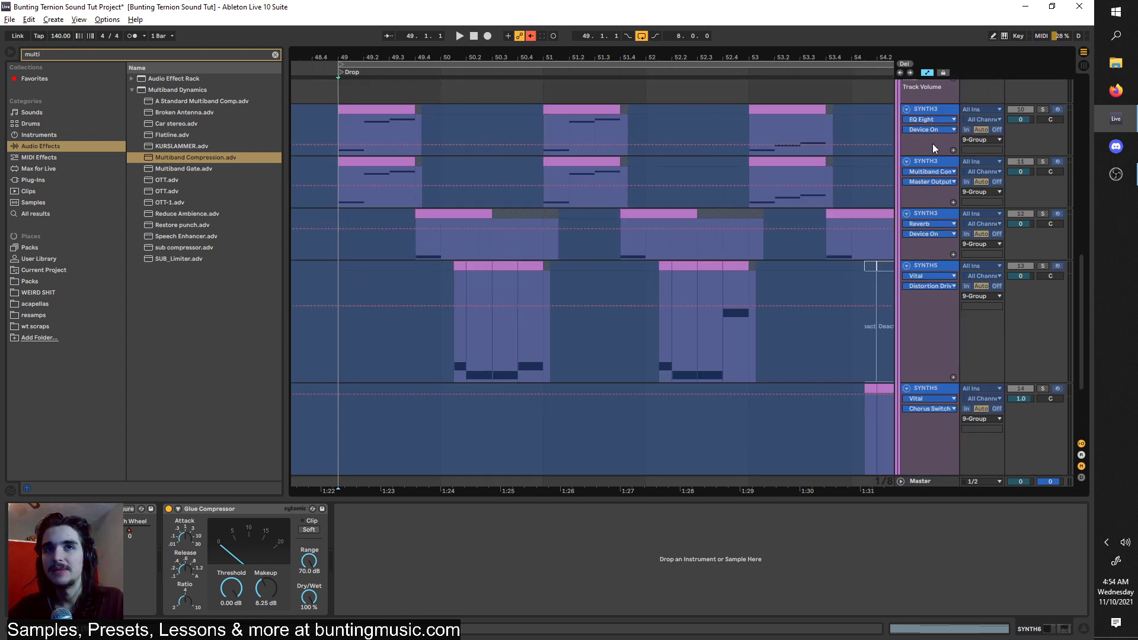
{"action": "scroll", "coordinate": [860, 248], "scroll_direction": "up", "scroll_amount": 5}
{"action": "key", "text": "space"}
{"action": "left_click", "coordinate": [1044, 168]}
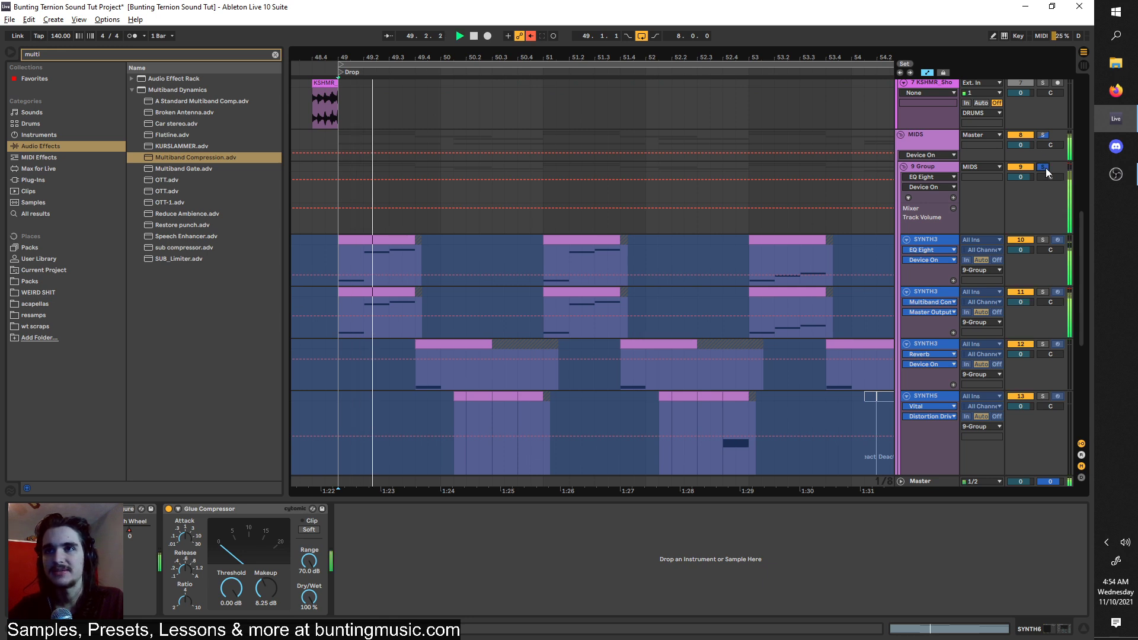
{"action": "scroll", "coordinate": [816, 420], "scroll_direction": "down", "scroll_amount": 9}
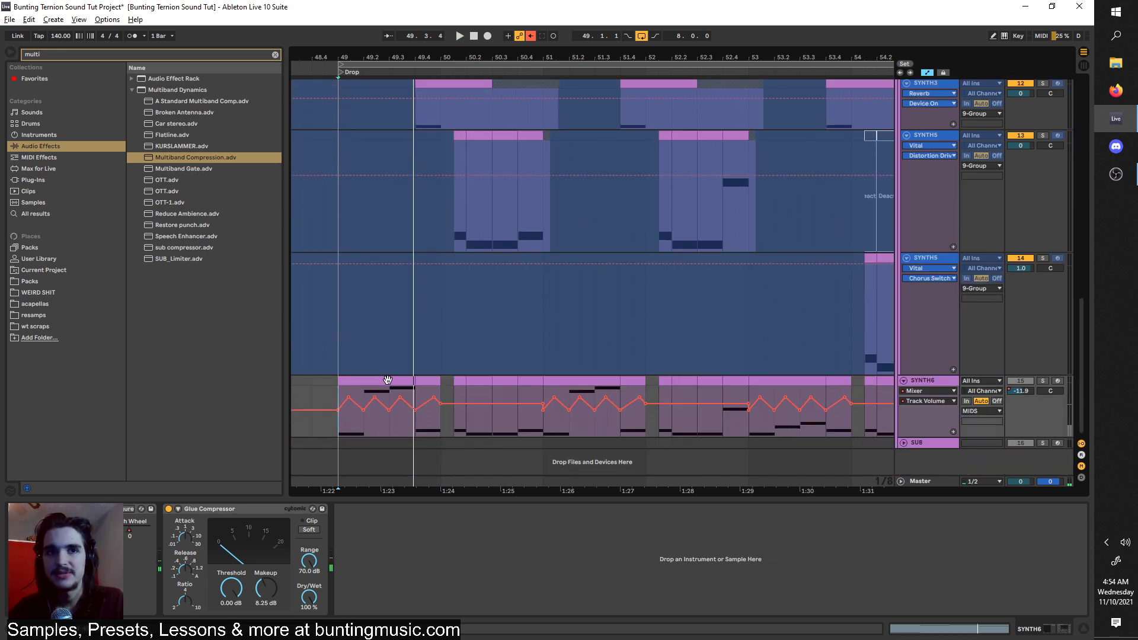
Play SYNTH6 in solo, and solo the third SYNTH3 track to hear where its sound enters late in bar 49.
{"action": "left_click", "coordinate": [1044, 380]}
{"action": "key", "text": "space"}
{"action": "scroll", "coordinate": [1044, 285], "scroll_direction": "up", "scroll_amount": 3}
{"action": "key", "text": "space"}
{"action": "left_click", "coordinate": [1043, 166]}
{"action": "key", "text": "space"}
{"action": "scroll", "coordinate": [709, 366], "scroll_direction": "down", "scroll_amount": 3}
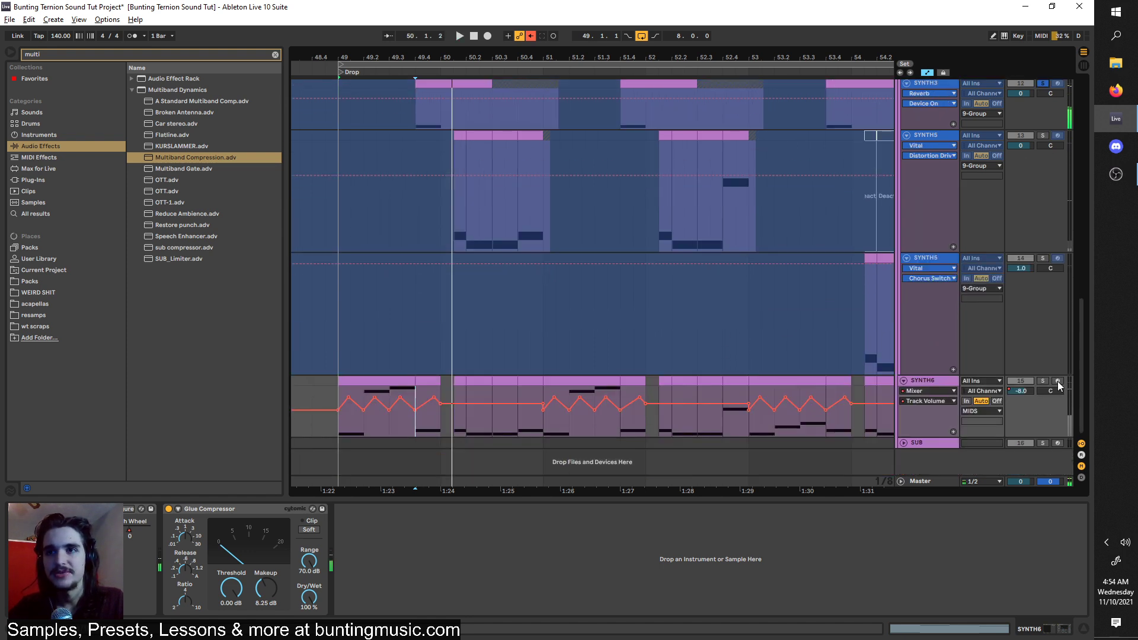
Play SYNTH6 together with the third SYNTH3 track, and on its own from just after bar 50.
{"action": "scroll", "coordinate": [1039, 343], "scroll_direction": "up", "scroll_amount": 2}
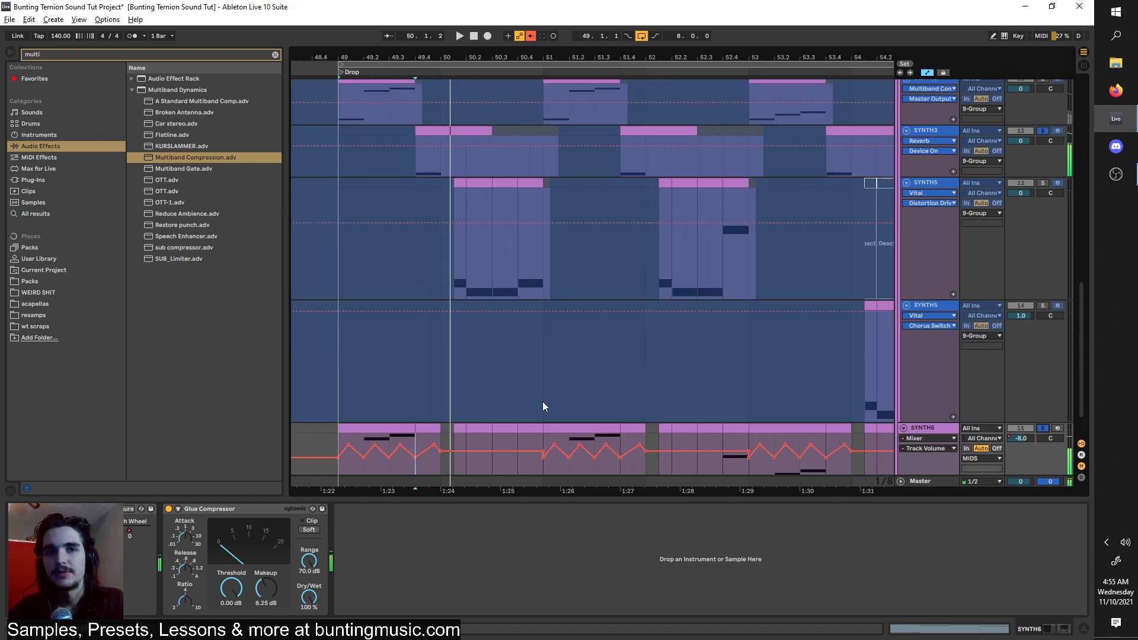
{"action": "scroll", "coordinate": [735, 429], "scroll_direction": "down", "scroll_amount": 2}
{"action": "key", "text": "space"}
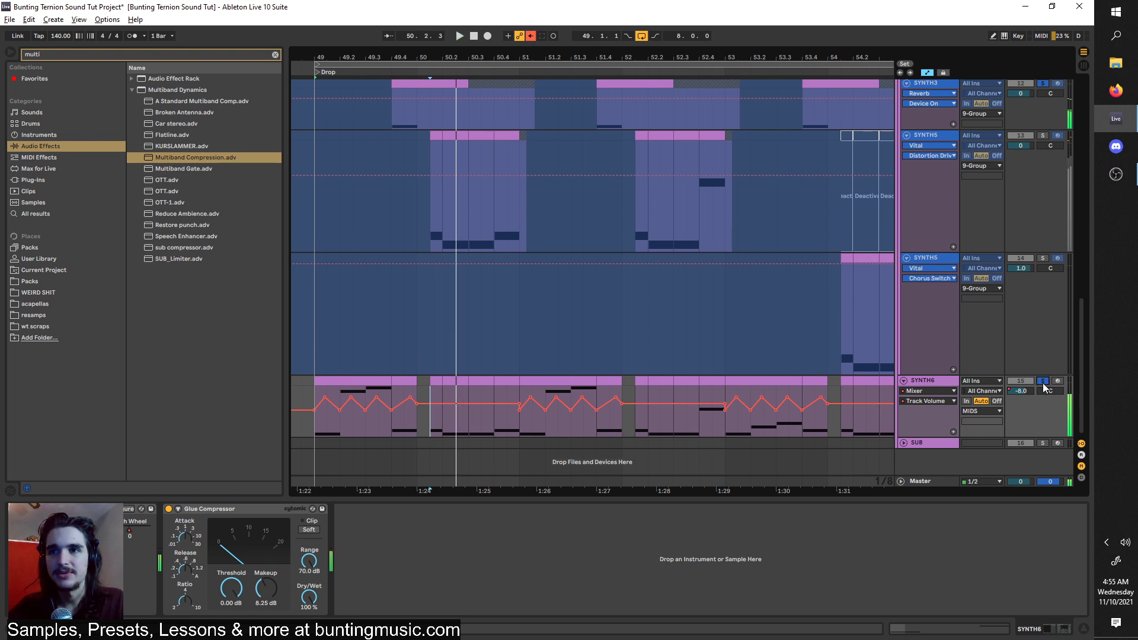
{"action": "key", "text": "space"}
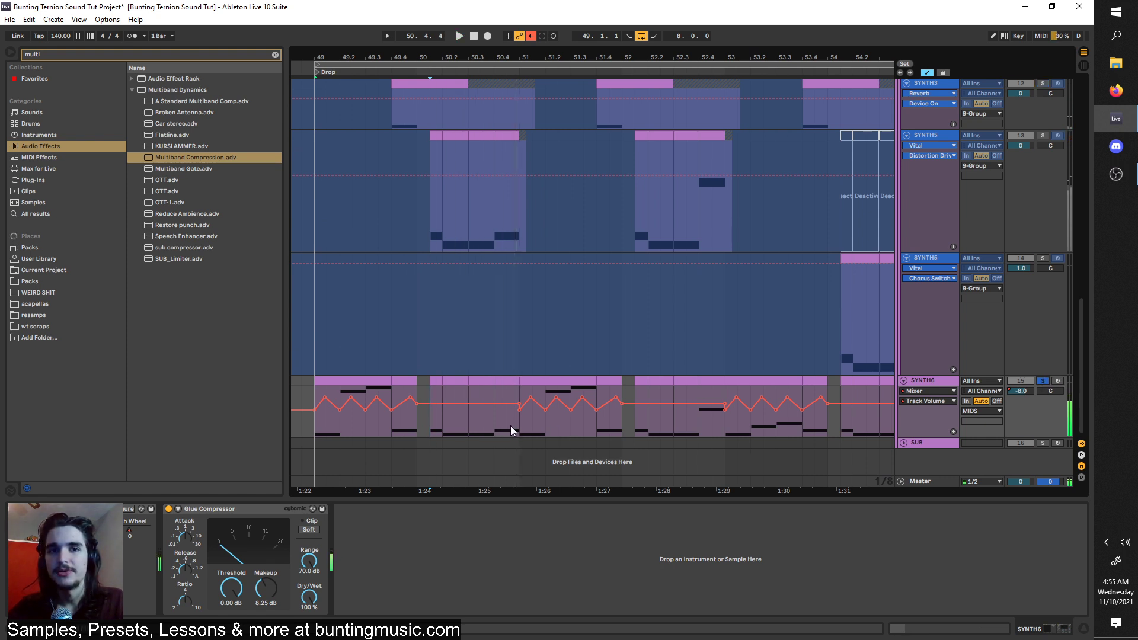
Examine the zigzag track volume automation on SYNTH6 across the drop and play it from bar 49.
{"action": "scroll", "coordinate": [510, 425], "scroll_direction": "down", "scroll_amount": 2}
{"action": "scroll", "coordinate": [509, 425], "scroll_direction": "up", "scroll_amount": 4}
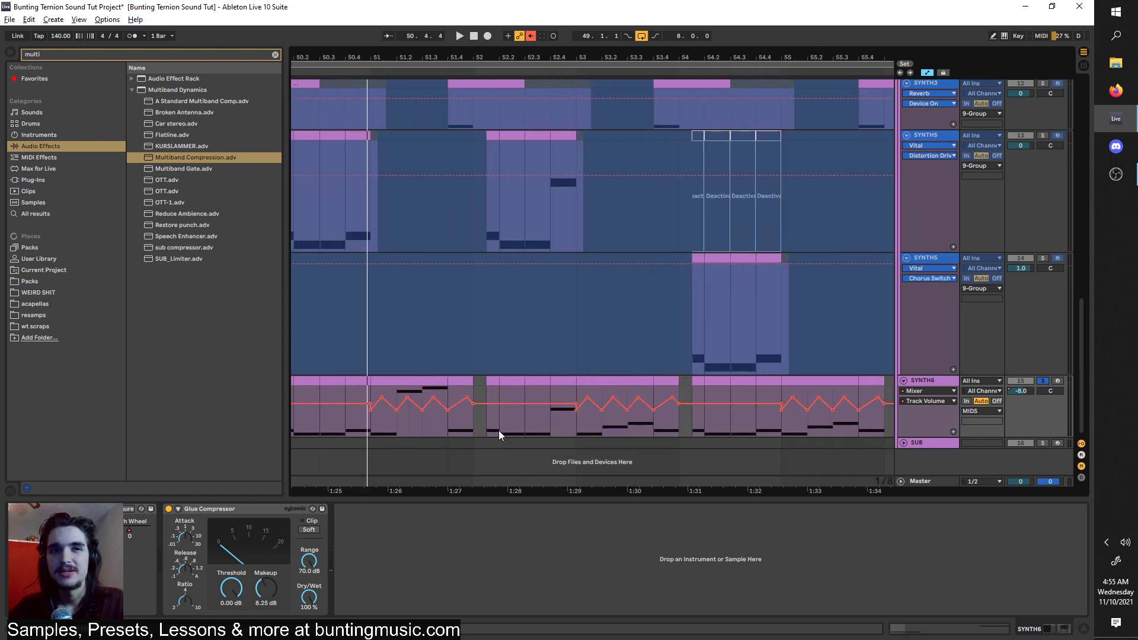
{"action": "scroll", "coordinate": [509, 424], "scroll_direction": "left", "scroll_amount": 5}
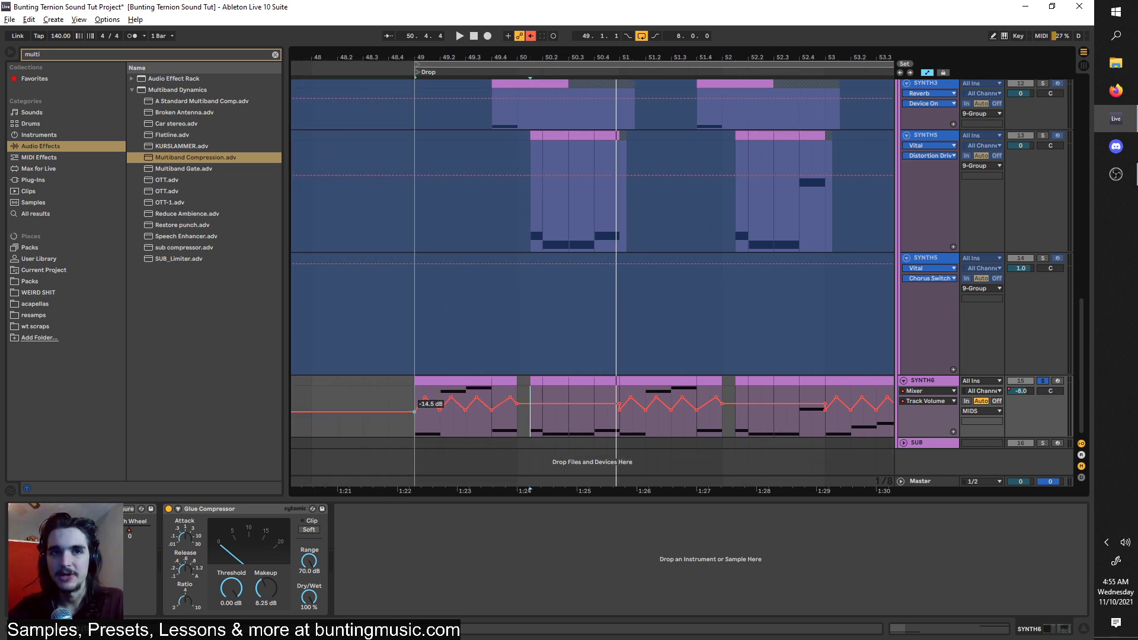
{"action": "mouse_move", "coordinate": [440, 410]}
{"action": "left_mouse_down"}
{"action": "mouse_move", "coordinate": [441, 436]}
{"action": "mouse_move", "coordinate": [415, 425]}
{"action": "mouse_move", "coordinate": [414, 389]}
{"action": "mouse_move", "coordinate": [423, 400]}
{"action": "left_mouse_up"}
{"action": "left_click", "coordinate": [405, 394]}
{"action": "left_click", "coordinate": [409, 397]}
{"action": "key", "text": "space"}
{"action": "scroll", "coordinate": [460, 392], "scroll_direction": "right", "scroll_amount": 6}
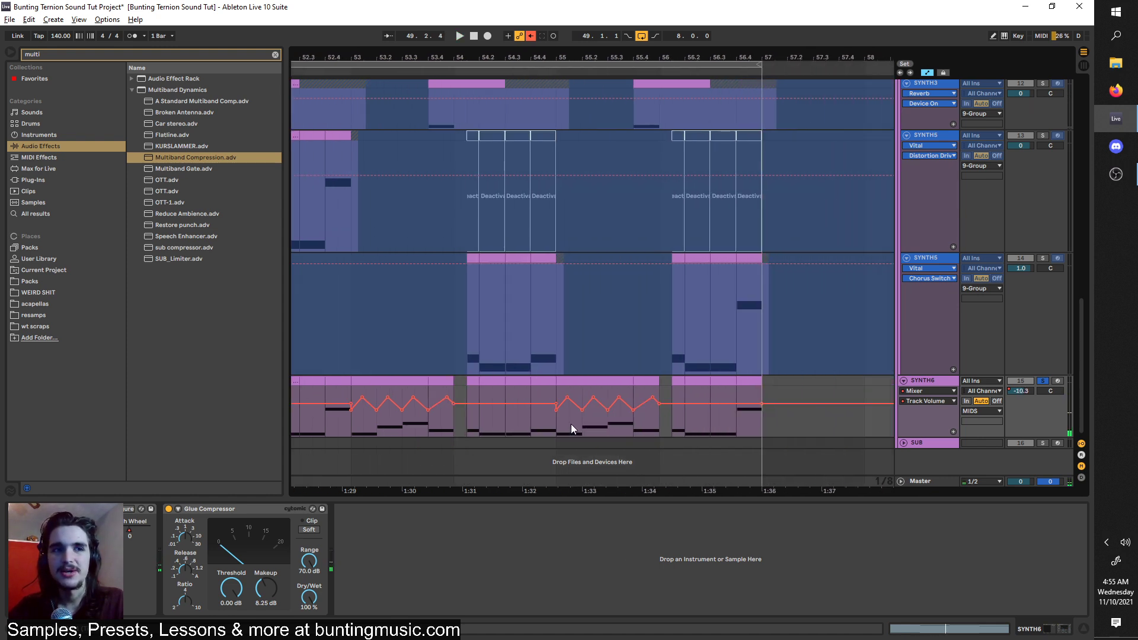
Show the Vital Pitch Wheel automation on SYNTH6 and zoom in on the slide at bar 56.4.
{"action": "left_click", "coordinate": [153, 530]}
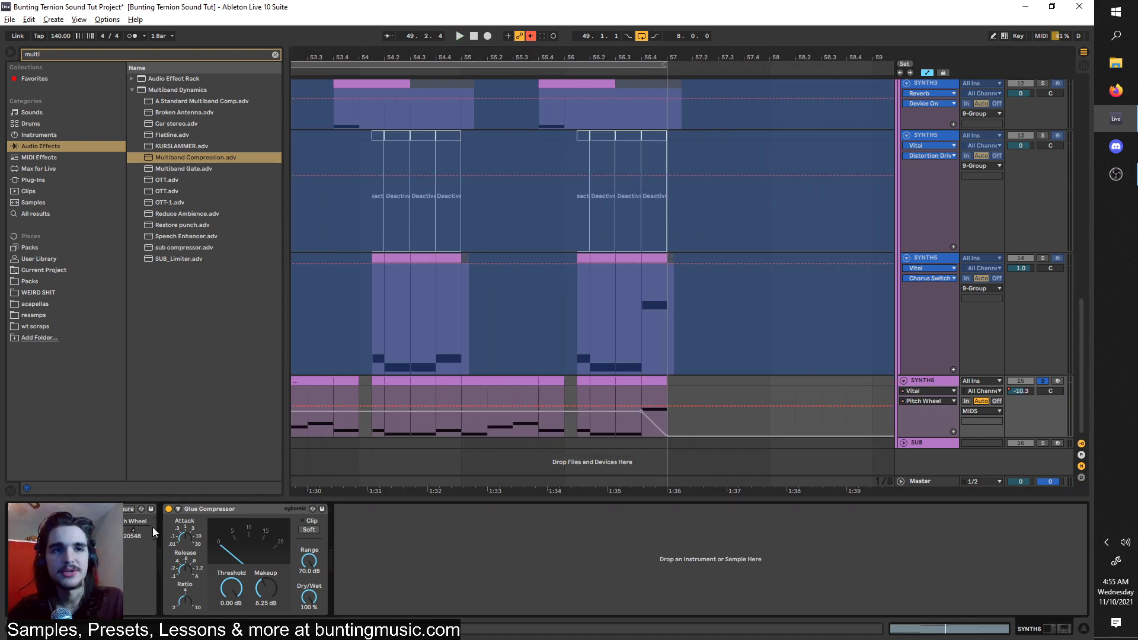
{"action": "left_click", "coordinate": [642, 395]}
{"action": "scroll", "coordinate": [641, 396], "scroll_direction": "up", "scroll_amount": 3}
{"action": "left_click", "coordinate": [593, 399]}
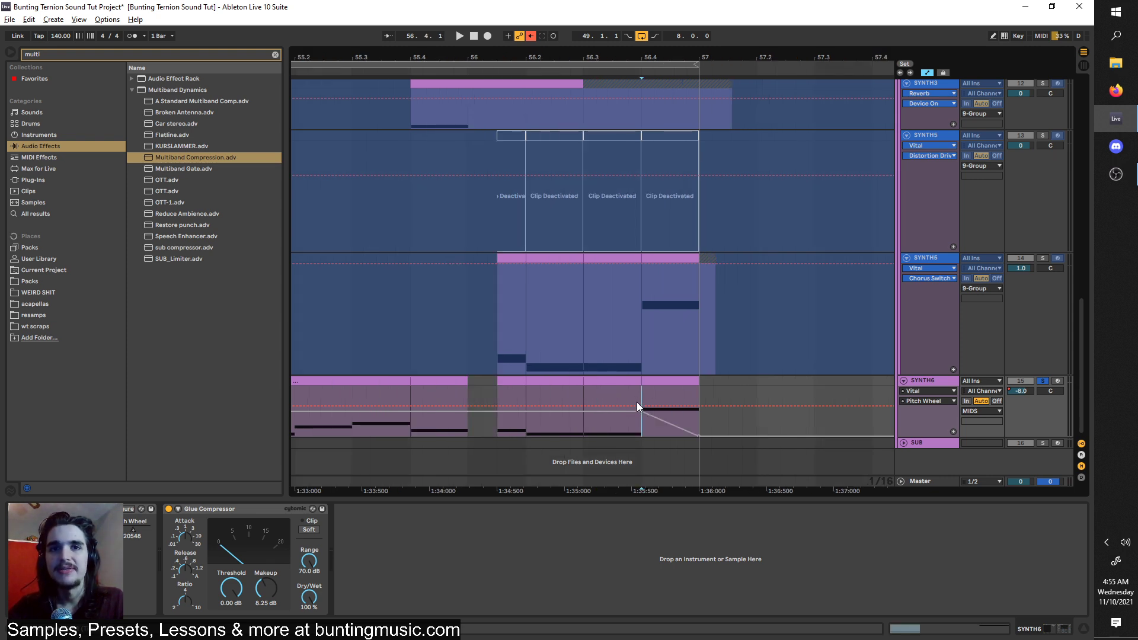
Re-enable the overridden automation and play the pitch slide on the last SYNTH6 note at bar 56.4.
{"action": "left_click", "coordinate": [532, 35]}
{"action": "key", "text": "space"}
{"action": "key", "text": "space"}
{"action": "key", "text": "space"}
{"action": "key", "text": "space"}
{"action": "left_click", "coordinate": [540, 401]}
{"action": "key", "text": "space"}
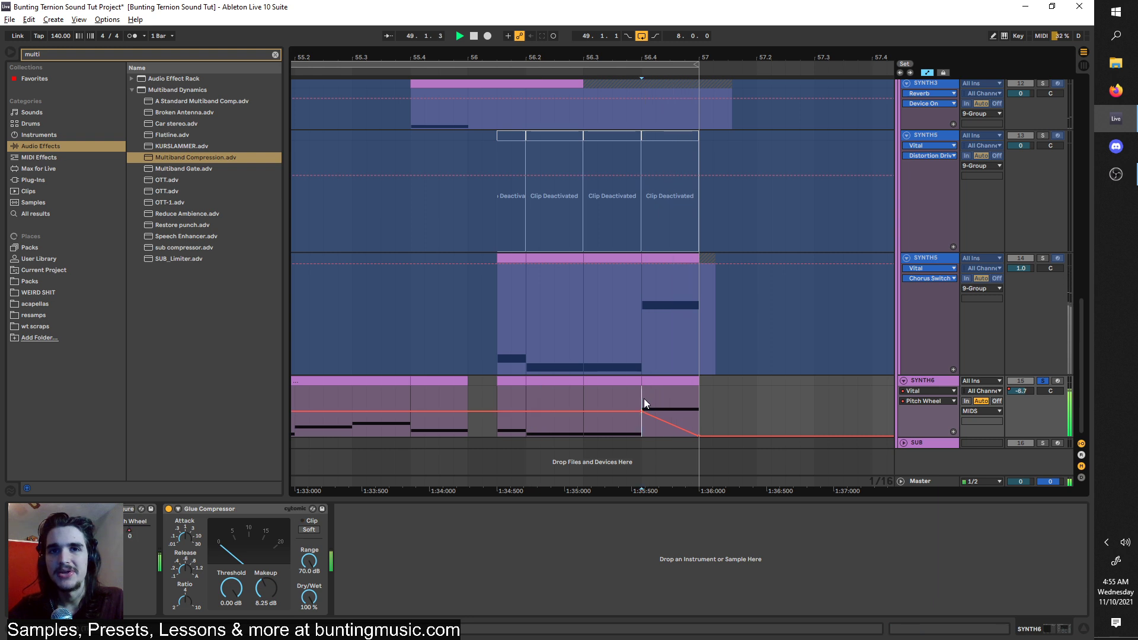
{"action": "scroll", "coordinate": [644, 398], "scroll_direction": "down", "scroll_amount": 3}
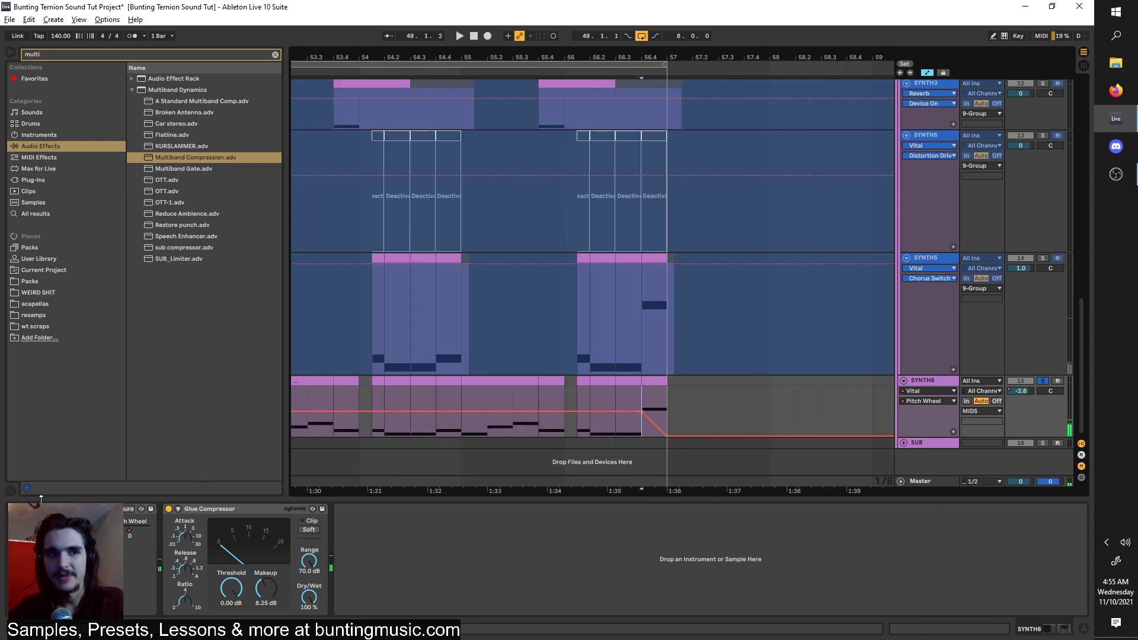
Open the SYNTH6 Vital patch, move its window clear of the arrangement, and re-enable the overridden automation.
{"action": "key", "text": "ctrl+alt+p"}
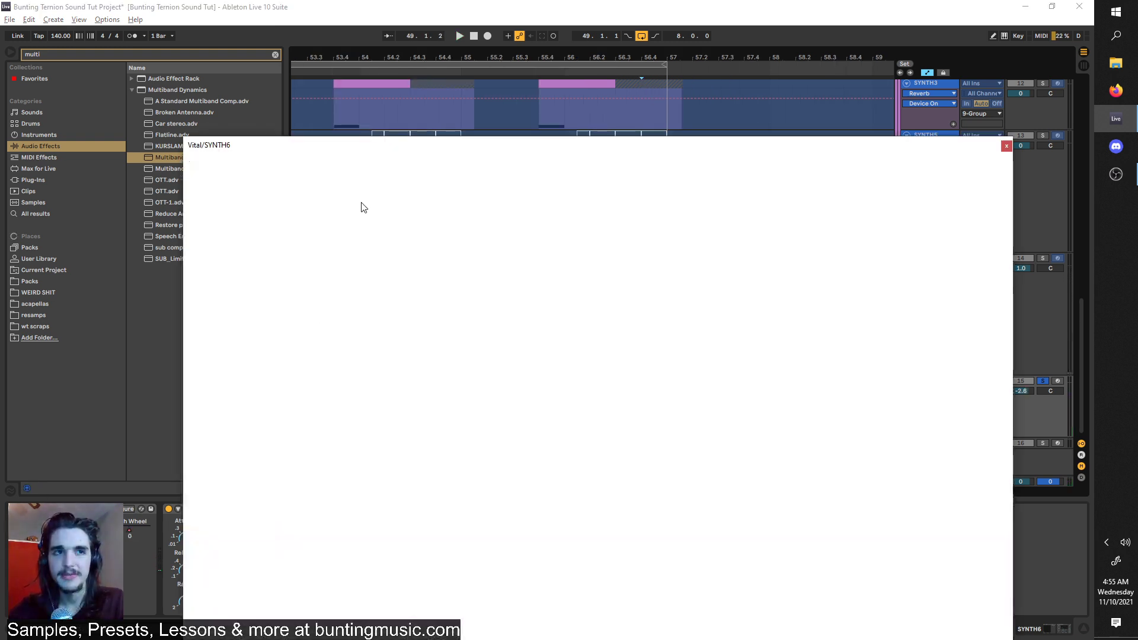
{"action": "left_click_drag", "start_coordinate": [365, 150], "coordinate": [405, 35]}
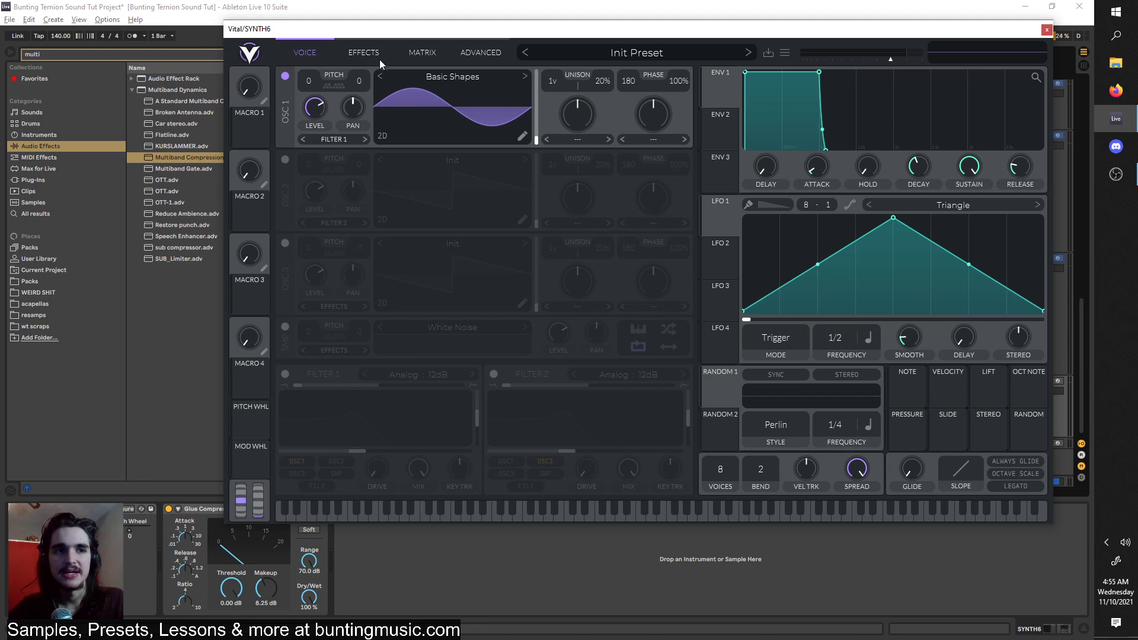
{"action": "left_click_drag", "start_coordinate": [388, 34], "coordinate": [440, 548]}
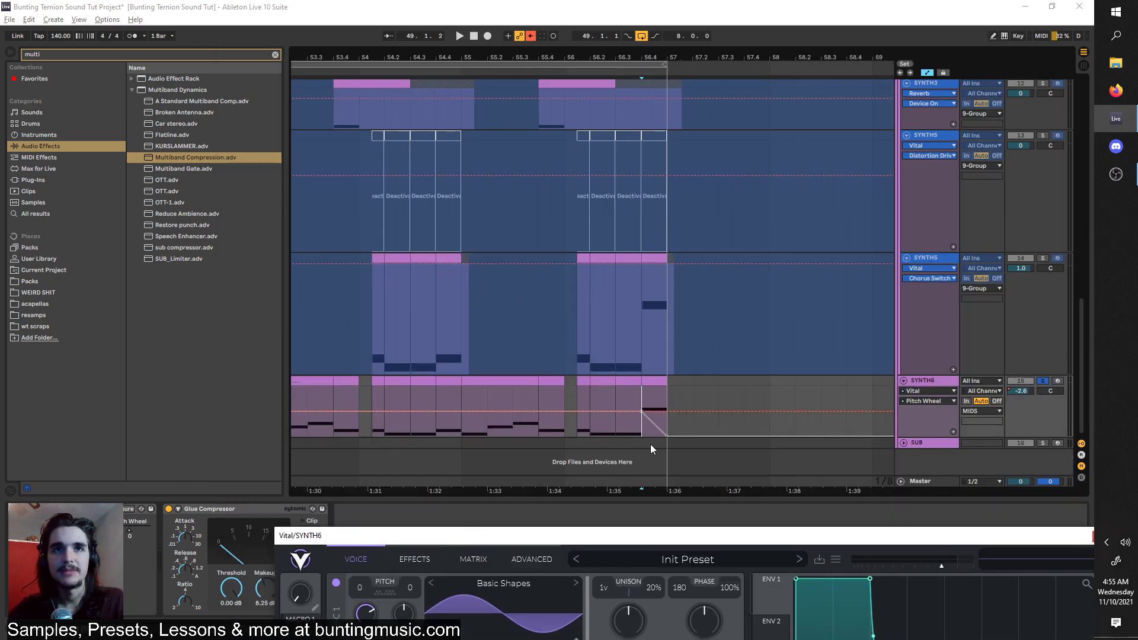
{"action": "left_click", "coordinate": [530, 36]}
Review the drop arrangement with SYNTH6's track volume automation shown, and close the Vital patch window.
{"action": "scroll", "coordinate": [535, 417], "scroll_direction": "down", "scroll_amount": 5}
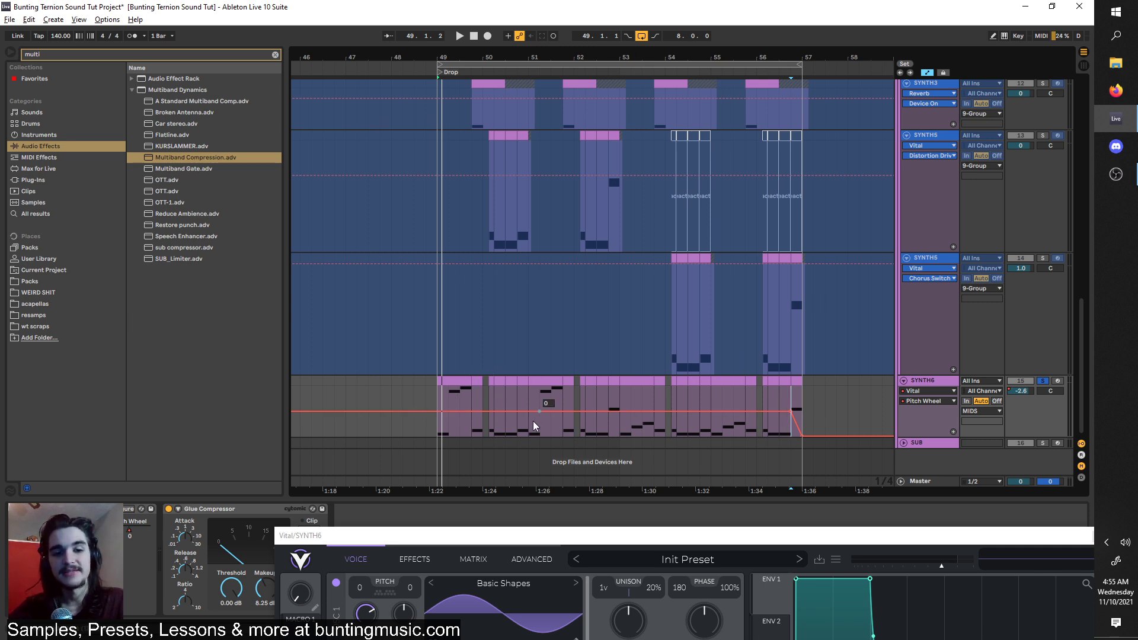
{"action": "scroll", "coordinate": [442, 390], "scroll_direction": "up", "scroll_amount": 4}
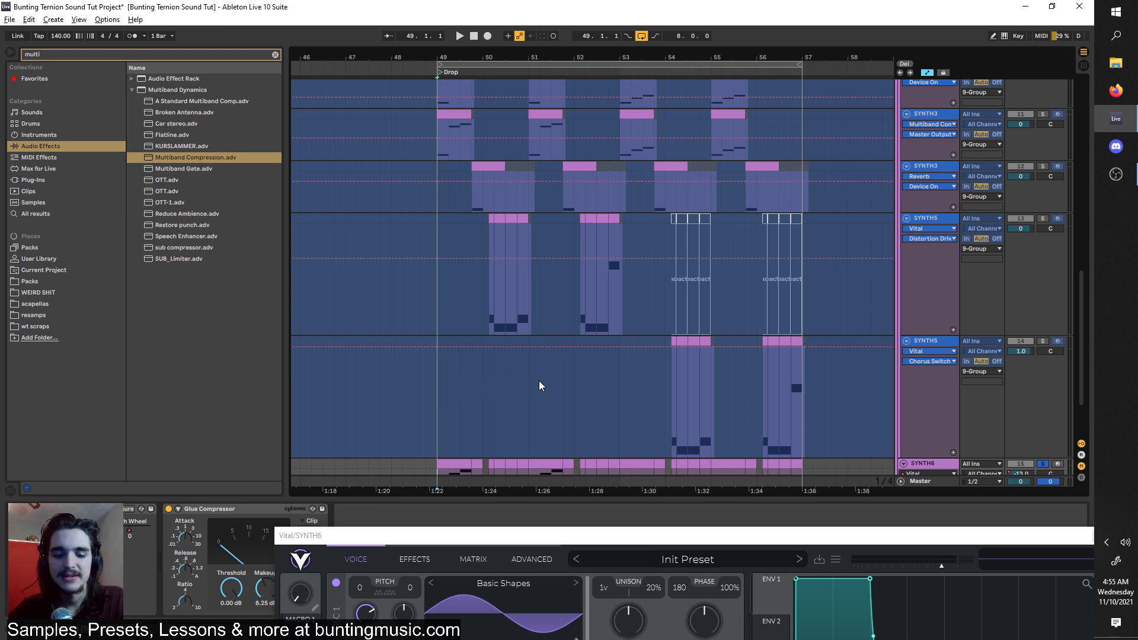
{"action": "scroll", "coordinate": [538, 386], "scroll_direction": "down", "scroll_amount": 4}
{"action": "scroll", "coordinate": [538, 386], "scroll_direction": "right", "scroll_amount": 3}
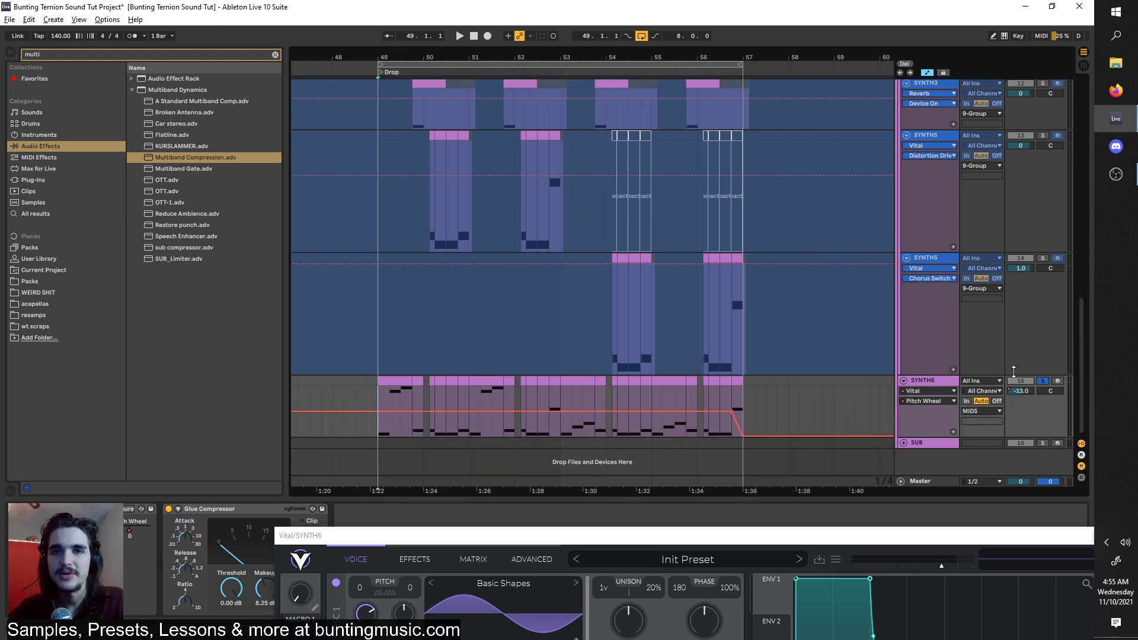
{"action": "left_click", "coordinate": [1017, 393]}
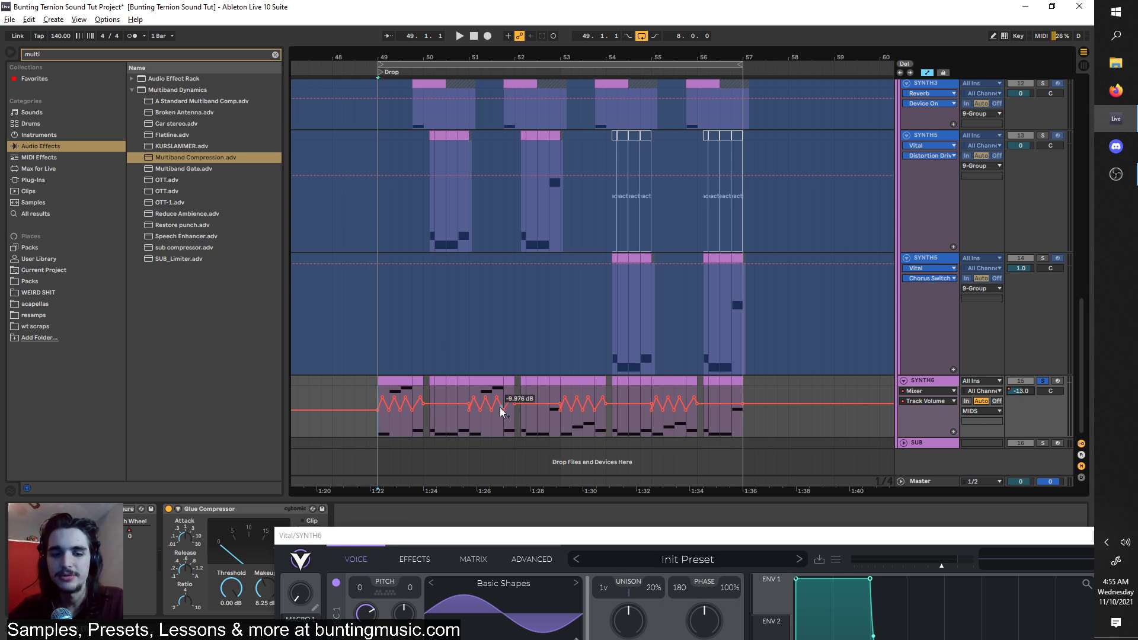
{"action": "left_click", "coordinate": [379, 439]}
{"action": "left_click", "coordinate": [392, 416]}
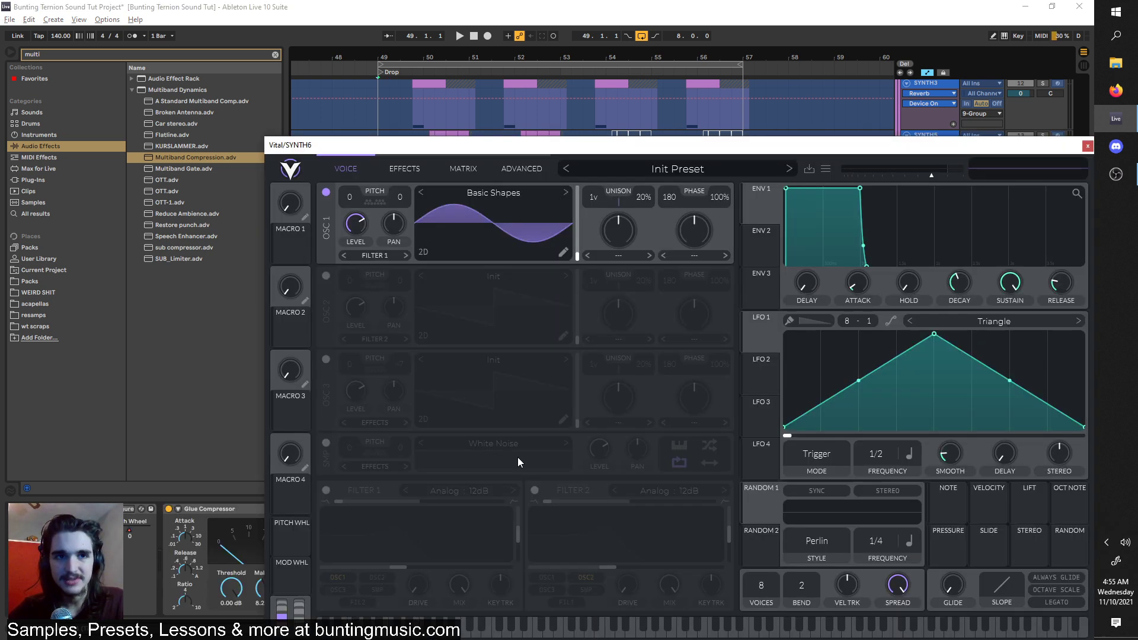
{"action": "left_click", "coordinate": [1087, 146]}
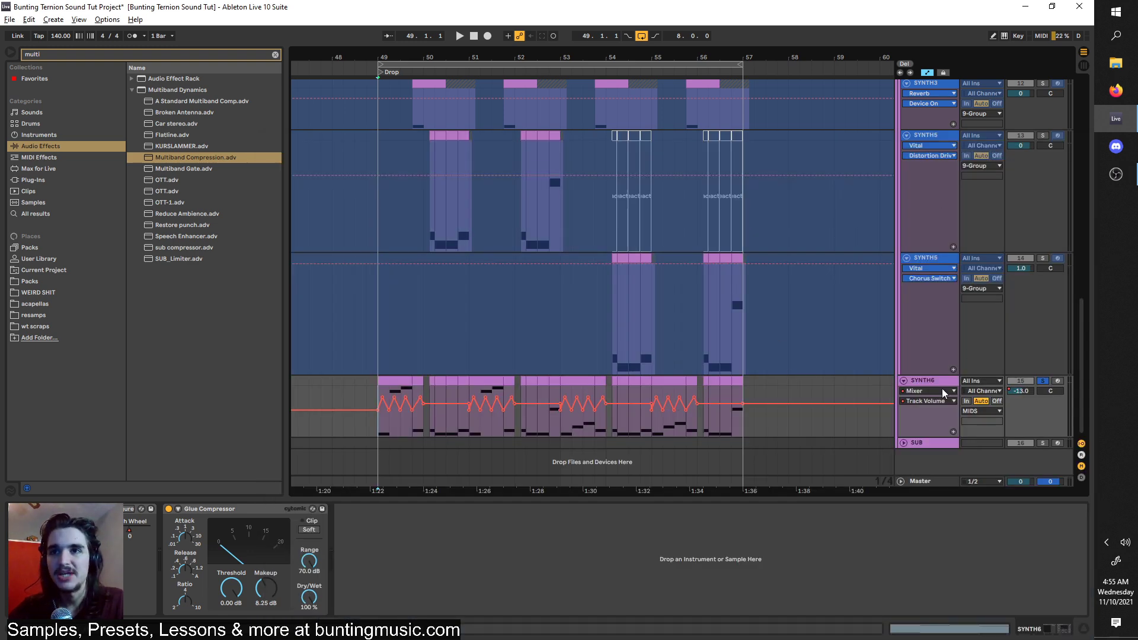
Play the SYNTH6 layer together with the drums from bar 49, and unsolo SYNTH6.
{"action": "scroll", "coordinate": [944, 371], "scroll_direction": "up", "scroll_amount": 15}
{"action": "scroll", "coordinate": [1010, 227], "scroll_direction": "up", "scroll_amount": 1}
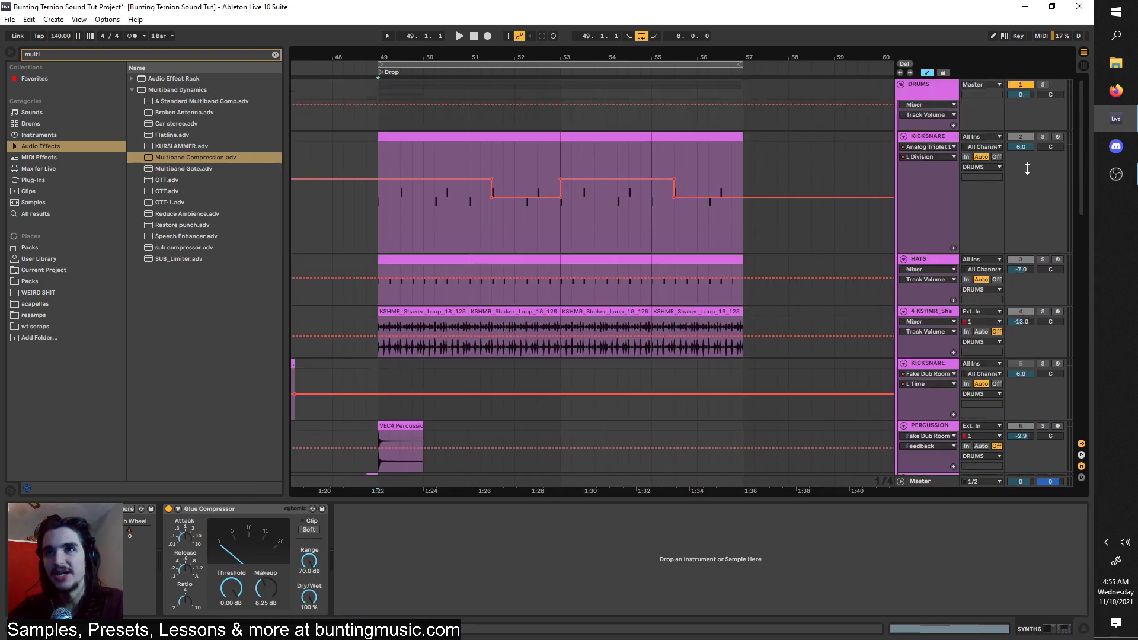
{"action": "key", "text": "space"}
{"action": "scroll", "coordinate": [510, 310], "scroll_direction": "down", "scroll_amount": 8}
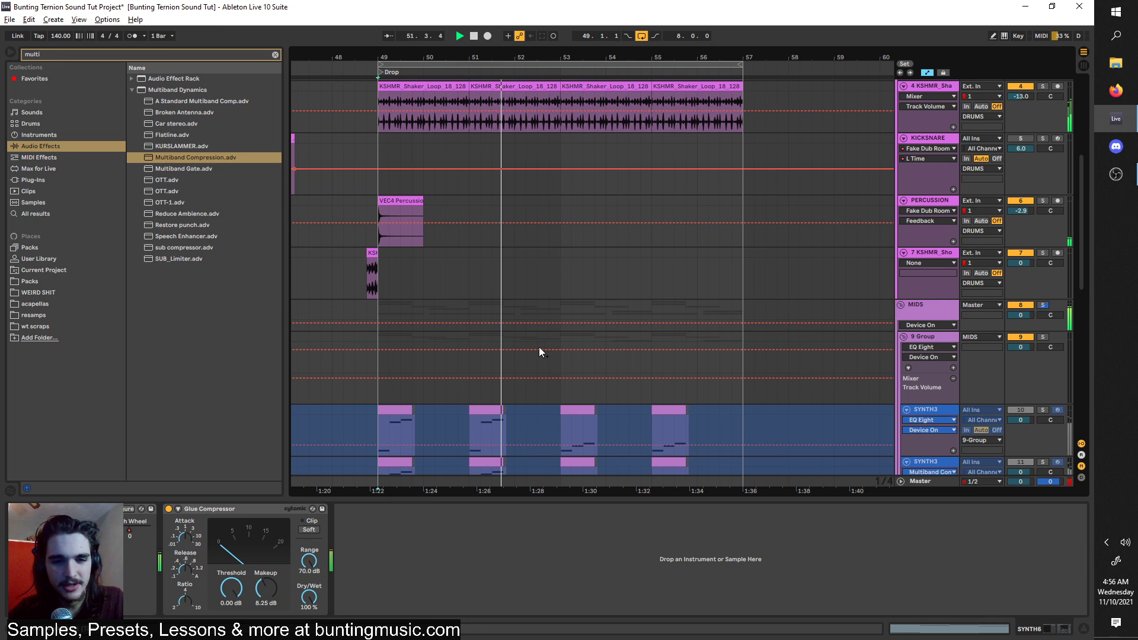
{"action": "scroll", "coordinate": [544, 341], "scroll_direction": "down", "scroll_amount": 10}
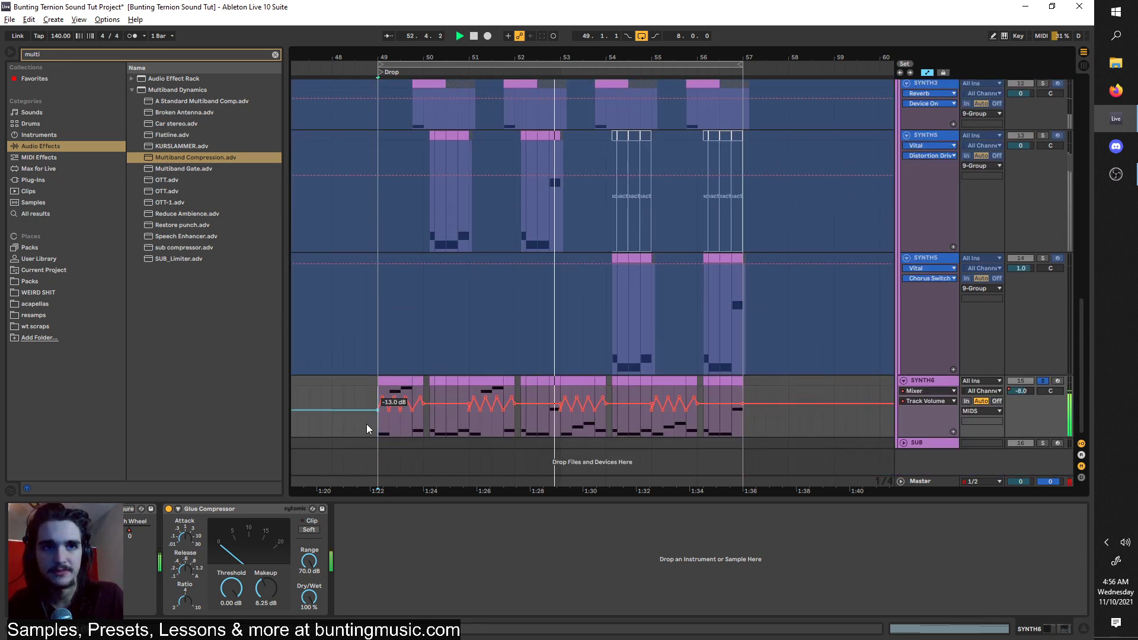
{"action": "left_click", "coordinate": [1044, 380]}
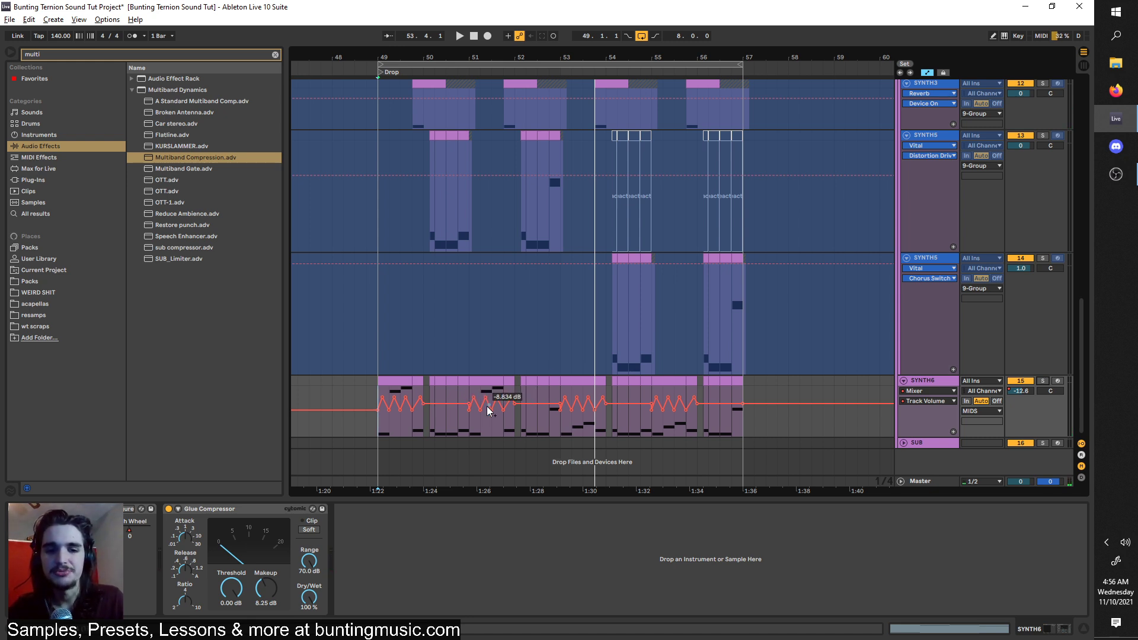
{"action": "scroll", "coordinate": [395, 339], "scroll_direction": "up", "scroll_amount": 5}
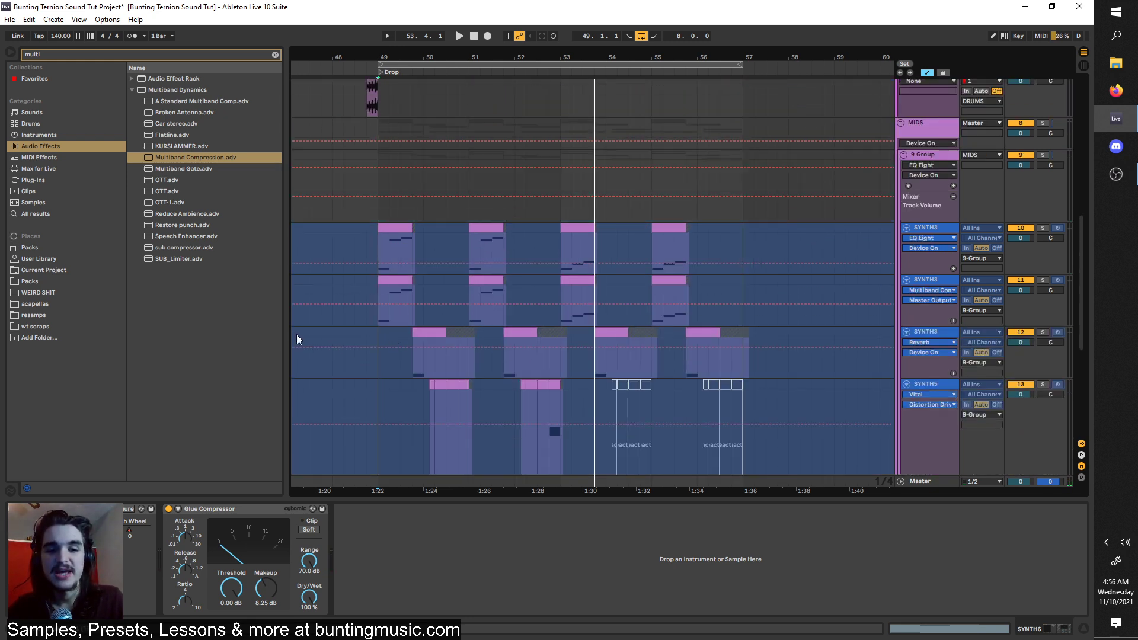
Create an empty eight-bar MIDI clip on SYNTH6 from bar 57 to bar 65 and loop that range.
{"action": "left_click", "coordinate": [376, 293]}
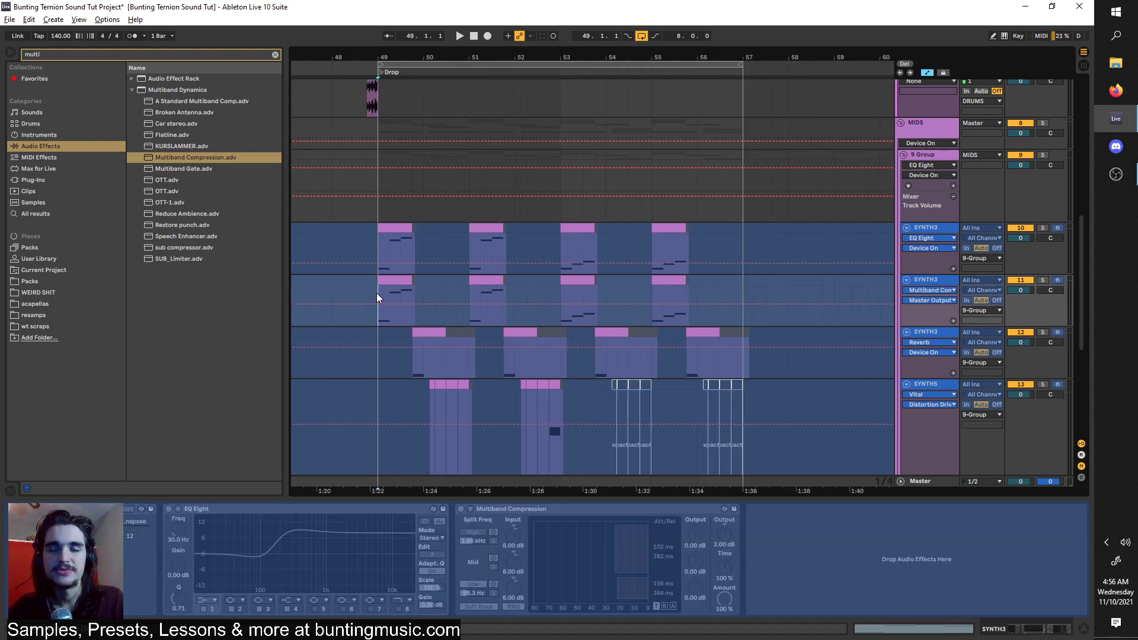
{"action": "scroll", "coordinate": [527, 296], "scroll_direction": "right", "scroll_amount": 2}
{"action": "scroll", "coordinate": [532, 301], "scroll_direction": "down", "scroll_amount": 3}
{"action": "scroll", "coordinate": [532, 301], "scroll_direction": "down", "scroll_amount": 3}
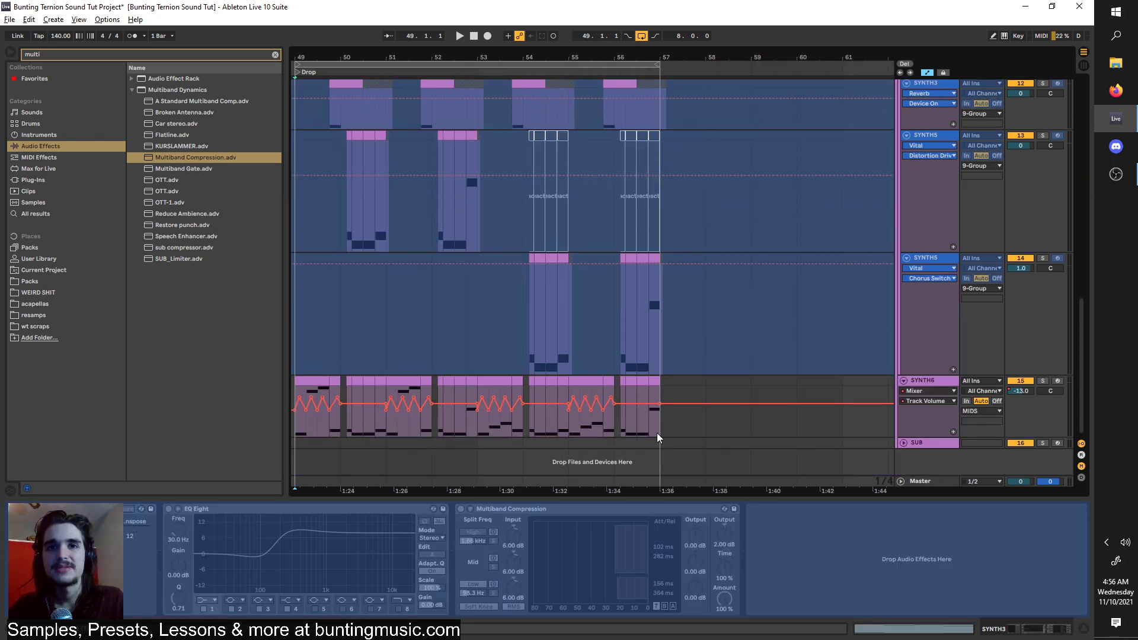
{"action": "scroll", "coordinate": [657, 431], "scroll_direction": "down", "scroll_amount": 3}
{"action": "scroll", "coordinate": [693, 408], "scroll_direction": "right", "scroll_amount": 2}
{"action": "left_click_drag", "start_coordinate": [726, 390], "coordinate": [564, 381]}
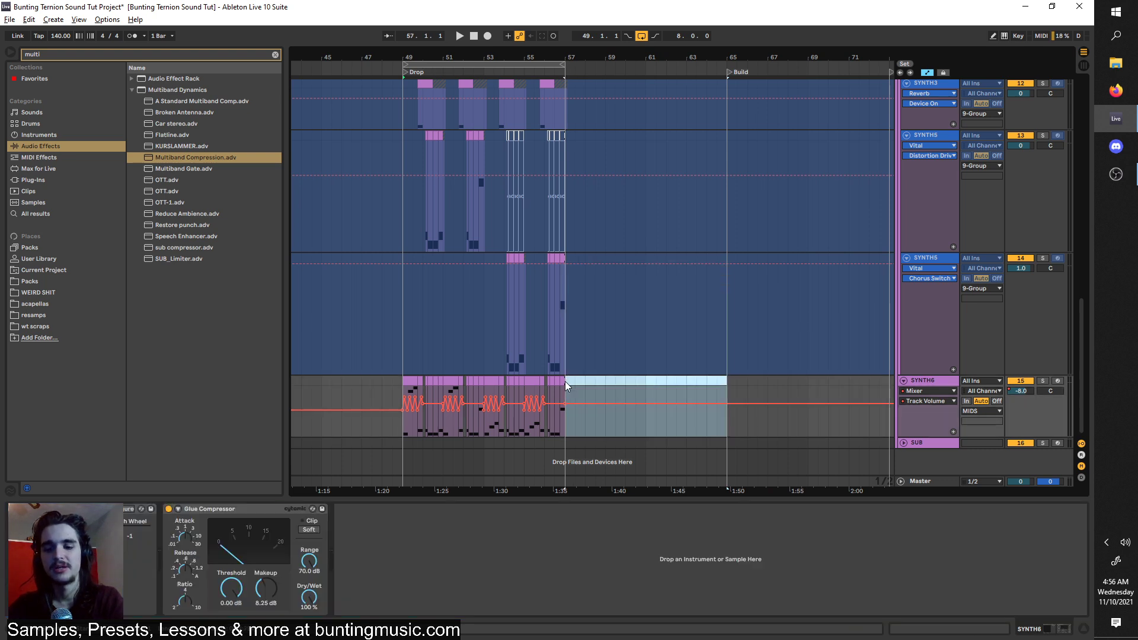
{"action": "key", "text": "ctrl+shift+m"}
{"action": "key", "text": "ctrl+l"}
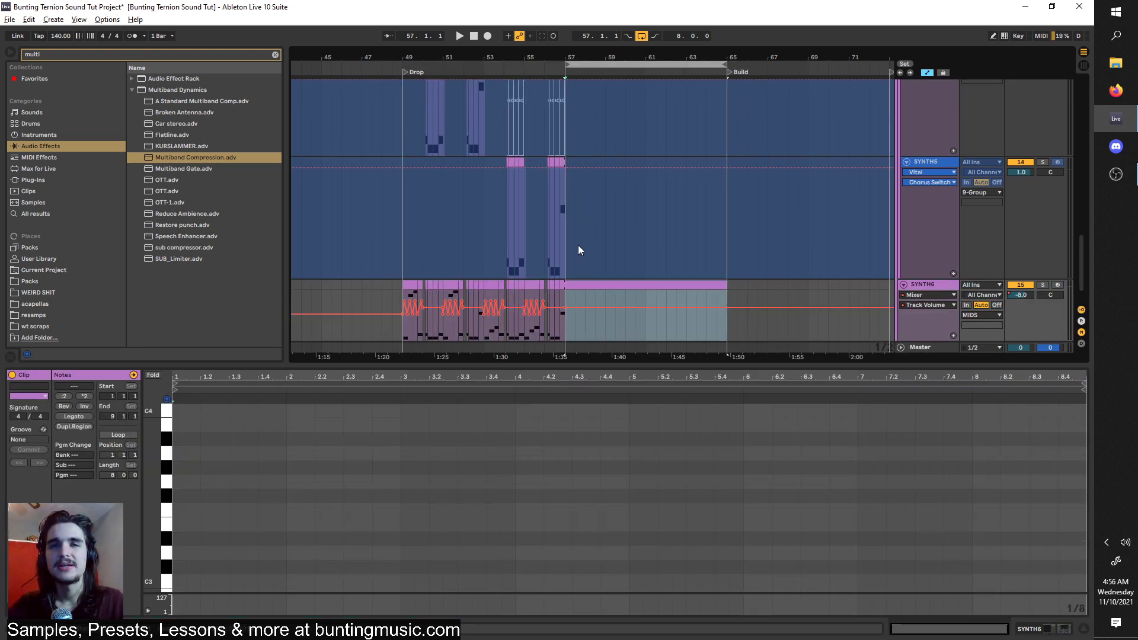
Add a note at the start of the new SYNTH6 clip, set it to E2, and shorten it to one beat.
{"action": "scroll", "coordinate": [582, 225], "scroll_direction": "up", "scroll_amount": 3}
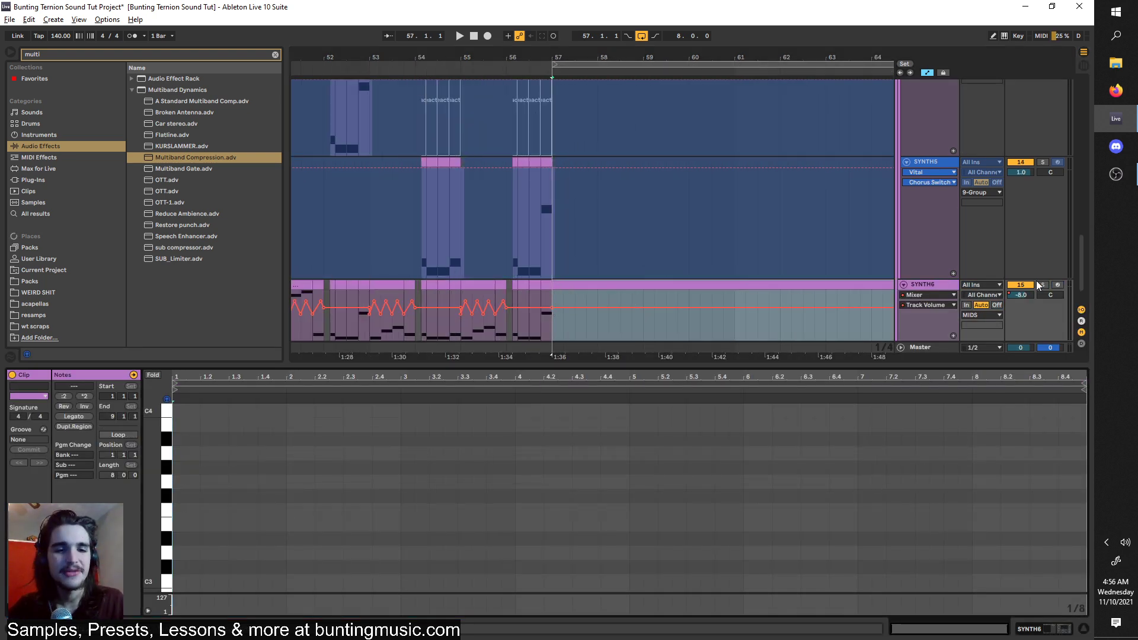
{"action": "mouse_move", "coordinate": [180, 560]}
{"action": "left_mouse_down"}
{"action": "mouse_move", "coordinate": [394, 542]}
{"action": "mouse_move", "coordinate": [393, 511]}
{"action": "left_mouse_up"}
{"action": "key", "text": "shift+Down"}
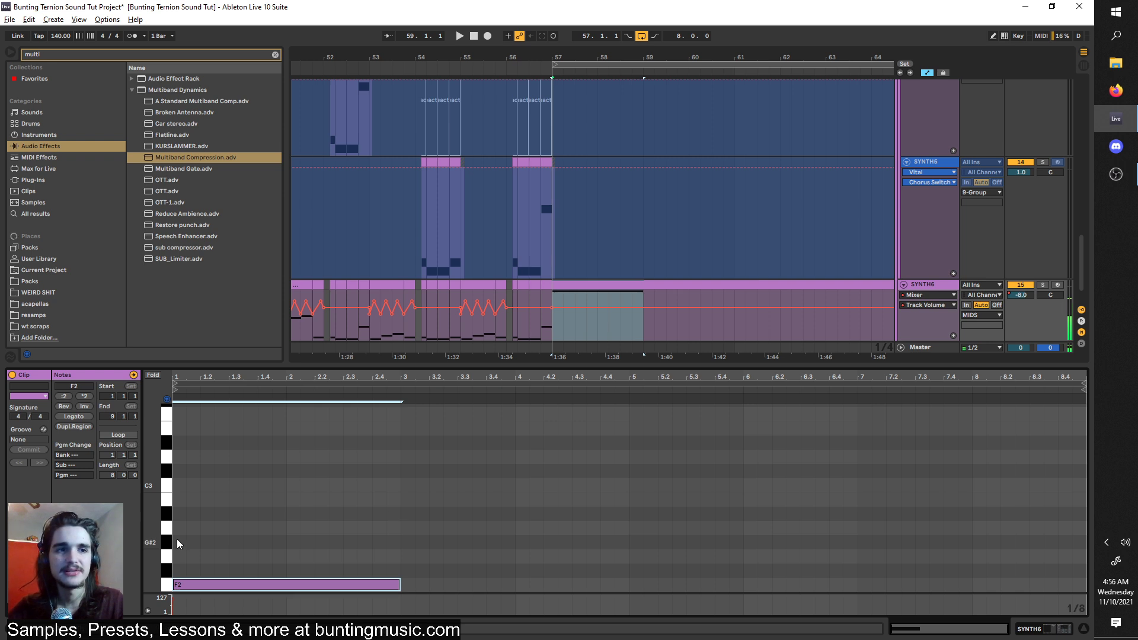
{"action": "scroll", "coordinate": [158, 542], "scroll_direction": "down", "scroll_amount": 2}
{"action": "left_click_drag", "start_coordinate": [233, 550], "coordinate": [231, 563]}
{"action": "key", "text": "space"}
{"action": "left_click_drag", "start_coordinate": [396, 566], "coordinate": [200, 545]}
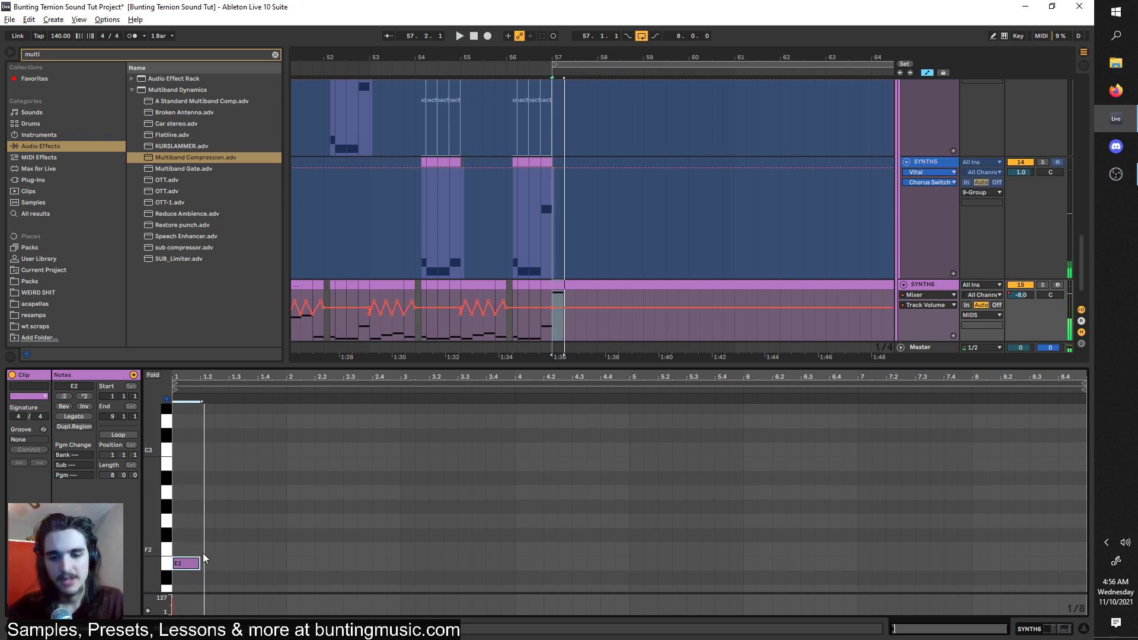
Duplicate the drop's eight bars of drum, hat and shaker clips from bar 49 so they continue from bar 57.
{"action": "scroll", "coordinate": [546, 305], "scroll_direction": "up", "scroll_amount": 1}
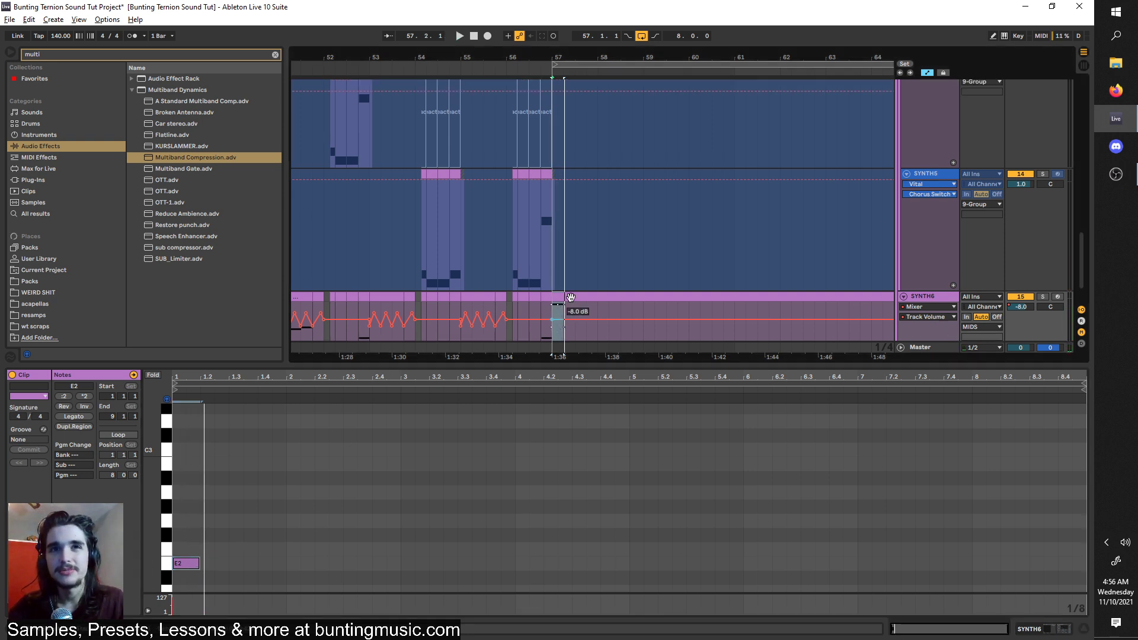
{"action": "left_click_drag", "start_coordinate": [1083, 243], "coordinate": [1080, 86]}
{"action": "scroll", "coordinate": [656, 192], "scroll_direction": "down", "scroll_amount": 5}
{"action": "left_click_drag", "start_coordinate": [641, 216], "coordinate": [558, 142]}
{"action": "scroll", "coordinate": [612, 295], "scroll_direction": "down", "scroll_amount": 2}
{"action": "left_click_drag", "start_coordinate": [630, 292], "coordinate": [639, 294]}
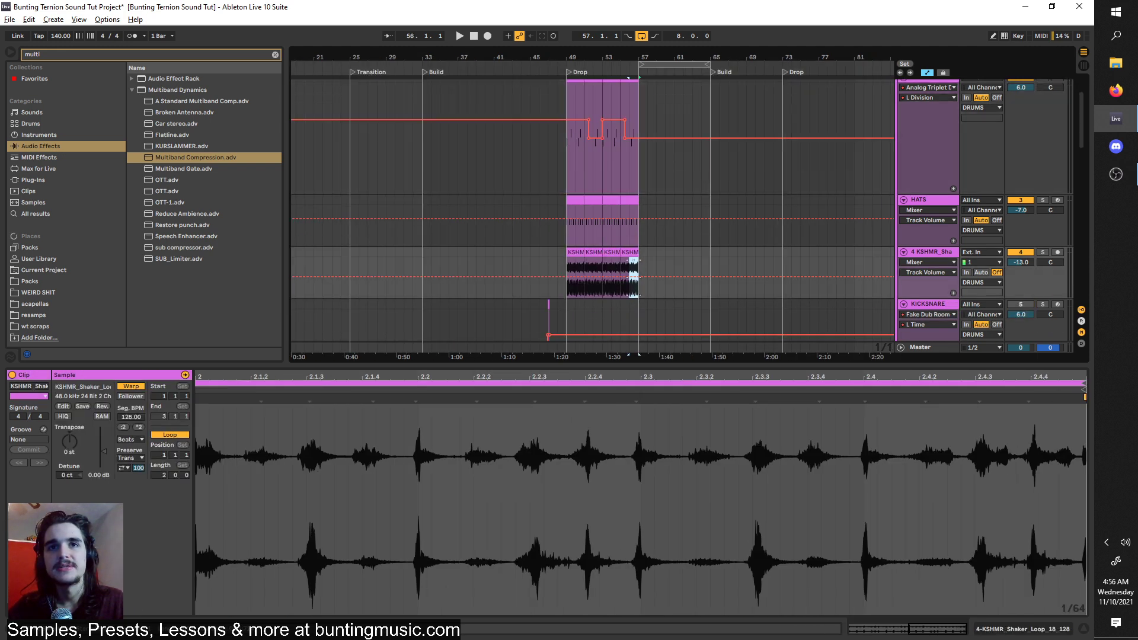
{"action": "left_click", "coordinate": [618, 294]}
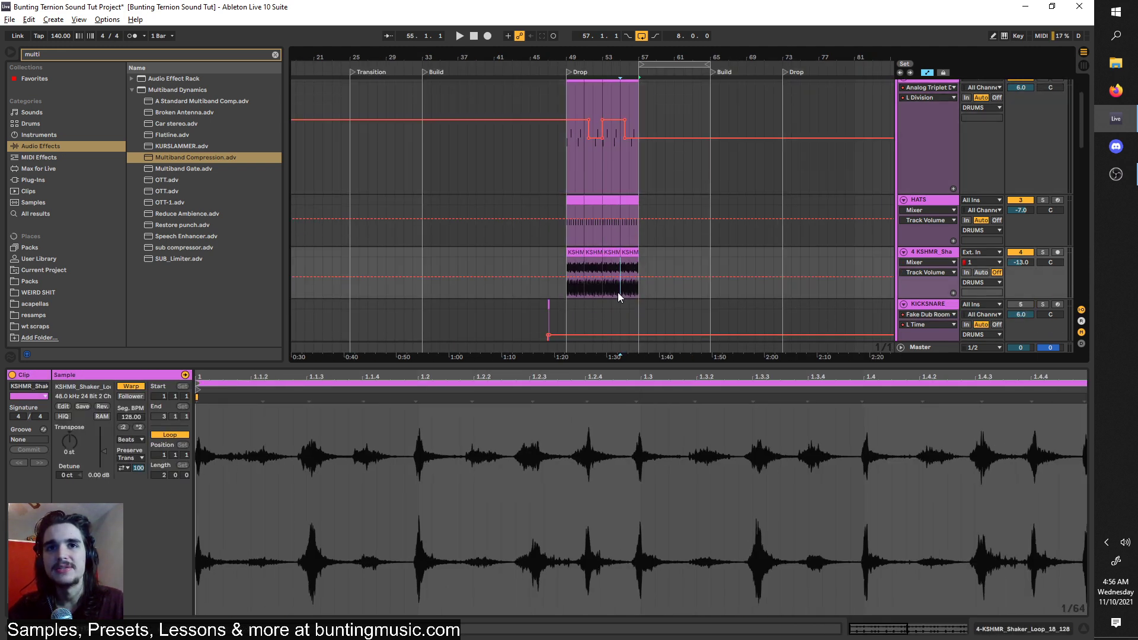
{"action": "left_click_drag", "start_coordinate": [632, 280], "coordinate": [567, 115]}
{"action": "key", "text": "ctrl+d"}
Play the section from bar 57 to hear the new SYNTH6 note with the drums.
{"action": "left_click", "coordinate": [639, 133]}
{"action": "key", "text": "space"}
{"action": "scroll", "coordinate": [669, 320], "scroll_direction": "down", "scroll_amount": 12}
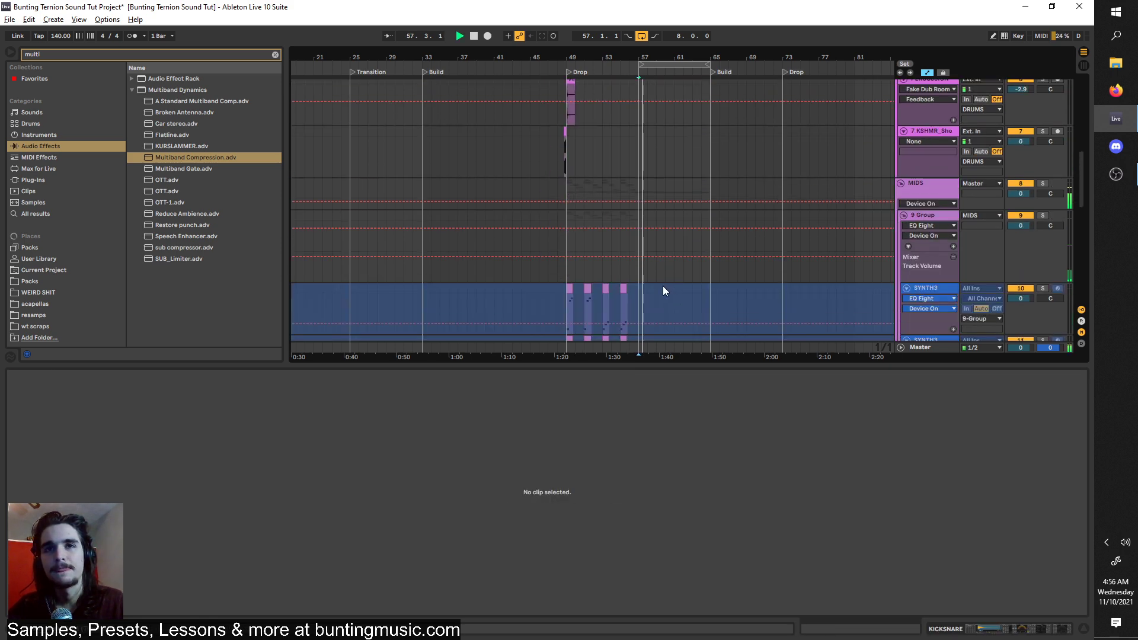
{"action": "key", "text": "space"}
Reopen the new SYNTH6 clip, lower the note an octave to E1, and duplicate it on every beat of bar 1.
{"action": "scroll", "coordinate": [658, 305], "scroll_direction": "down", "scroll_amount": 4}
{"action": "scroll", "coordinate": [660, 269], "scroll_direction": "up", "scroll_amount": 5, "text": "ctrl"}
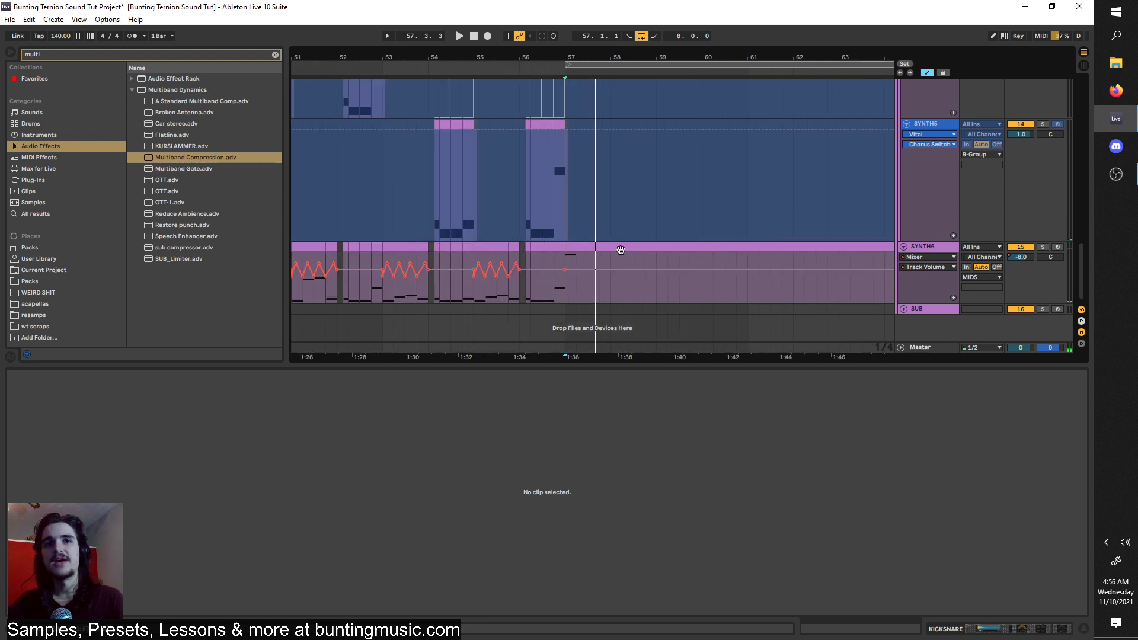
{"action": "left_click", "coordinate": [621, 249]}
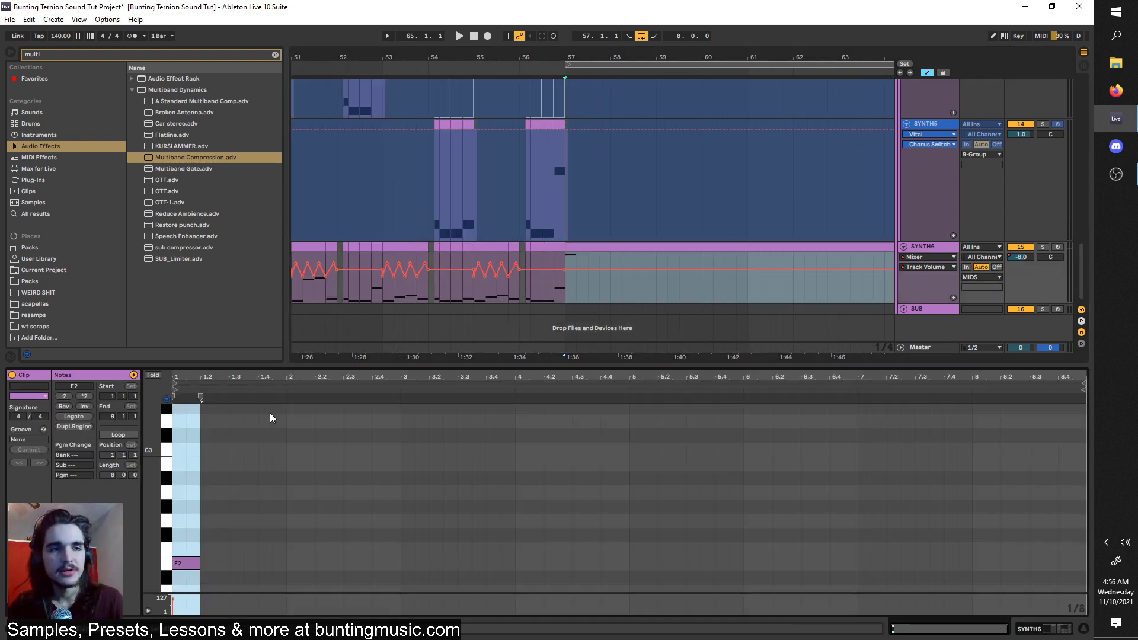
{"action": "left_click_drag", "start_coordinate": [261, 444], "coordinate": [189, 559]}
{"action": "key", "text": "shift+Down"}
{"action": "key", "text": "space"}
{"action": "key", "text": "space"}
{"action": "key", "text": "ctrl+d"}
{"action": "key", "text": "ctrl+d"}
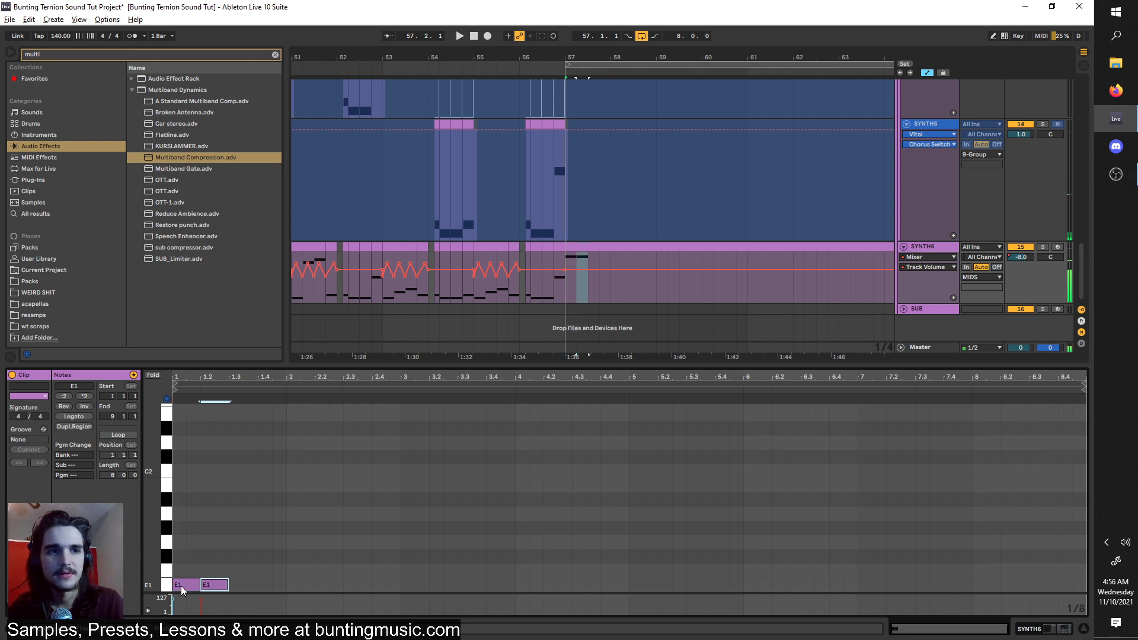
{"action": "key", "text": "ctrl+d"}
{"action": "key", "text": "space"}
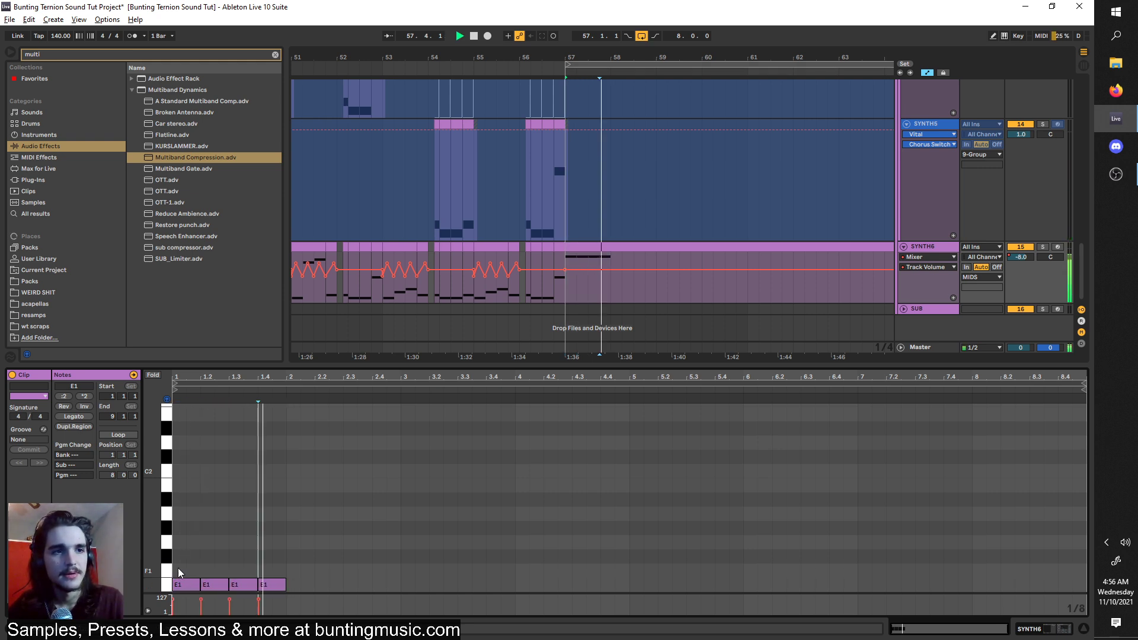
{"action": "key", "text": "space"}
Split beats 3 and 4 of bar 1 into eighth-note E1s and repeat them through the end of bar 2.
{"action": "left_click_drag", "start_coordinate": [256, 584], "coordinate": [242, 580]}
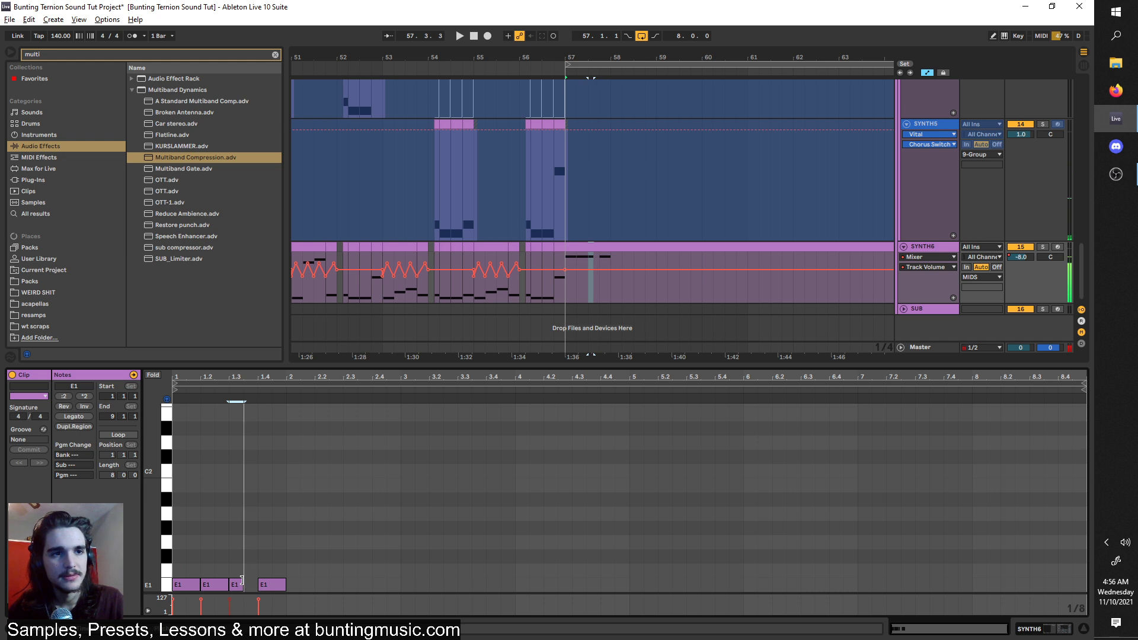
{"action": "key", "text": "space"}
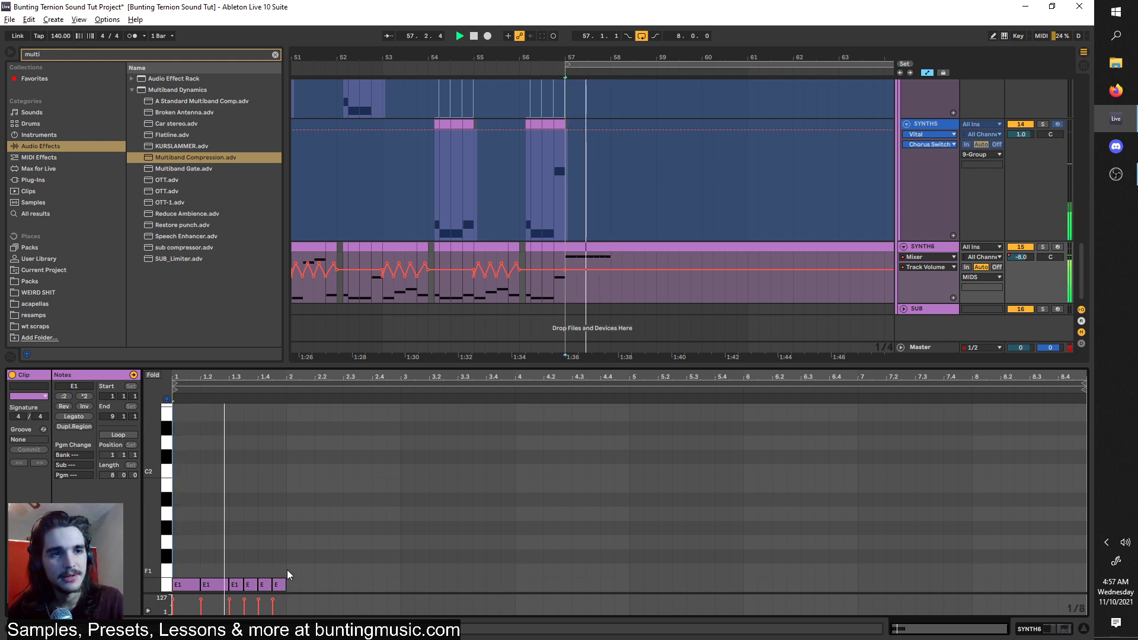
{"action": "left_click_drag", "start_coordinate": [286, 570], "coordinate": [232, 588]}
{"action": "key", "text": "ctrl+d"}
{"action": "key", "text": "ctrl+d"}
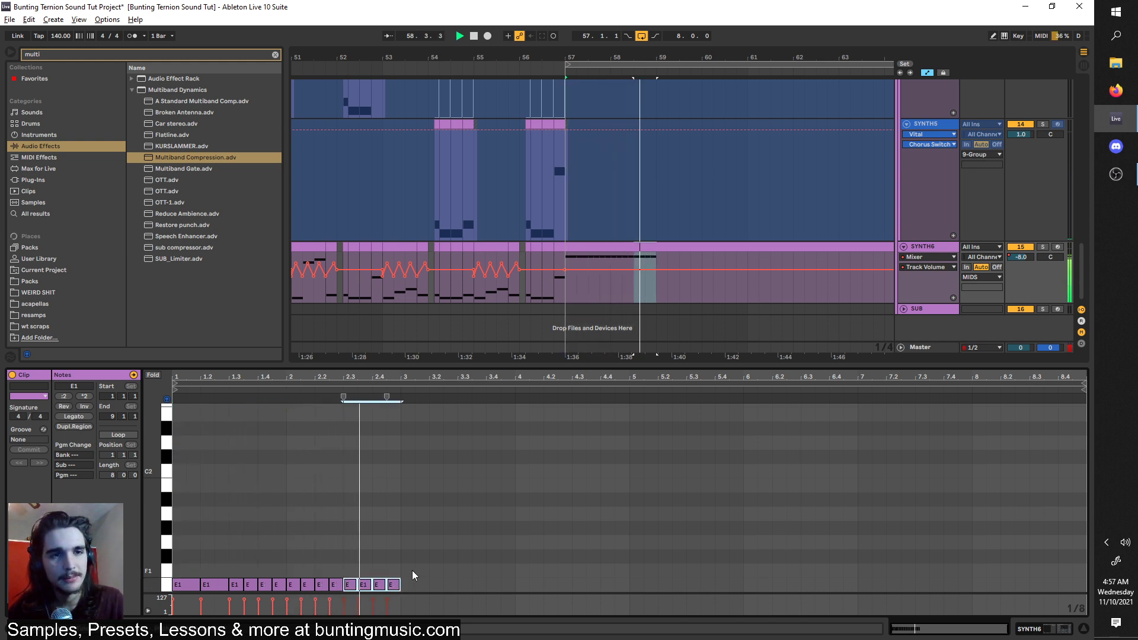
{"action": "key", "text": "space"}
Duplicate the two-bar E1 rhythm into bars 3 and 4 of the clip and play it.
{"action": "left_click_drag", "start_coordinate": [404, 571], "coordinate": [200, 598]}
{"action": "key", "text": "ctrl+d"}
{"action": "key", "text": "space"}
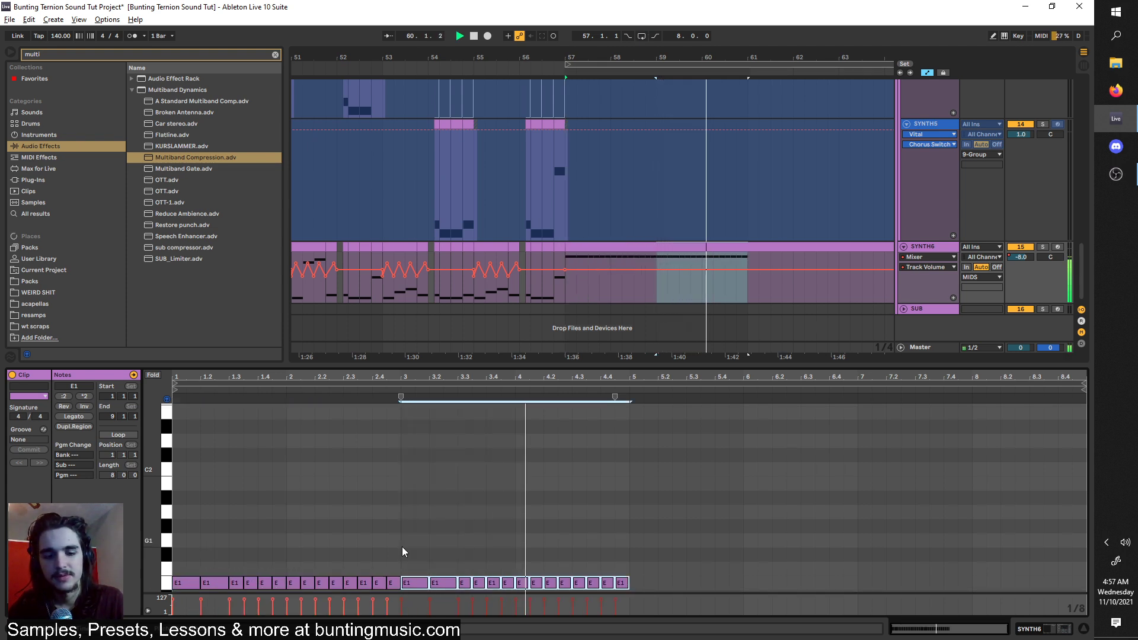
{"action": "key", "text": "space"}
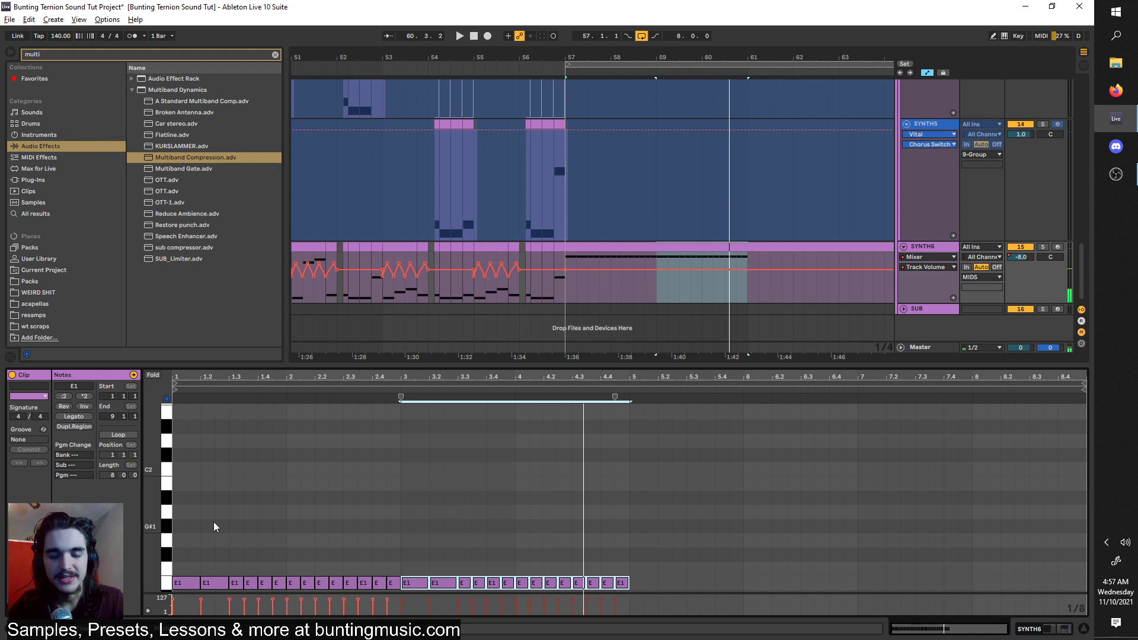
Raise the clip's first note to F1 and play the pattern.
{"action": "left_click", "coordinate": [192, 567]}
{"action": "left_click", "coordinate": [180, 586]}
{"action": "key", "text": "Up"}
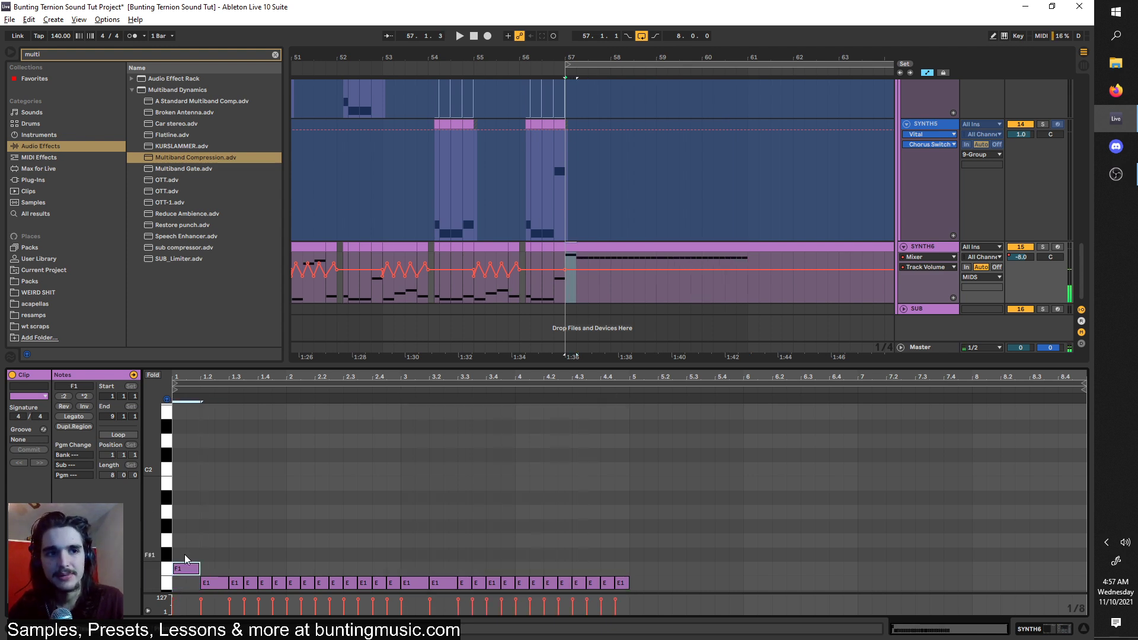
{"action": "key", "text": "space"}
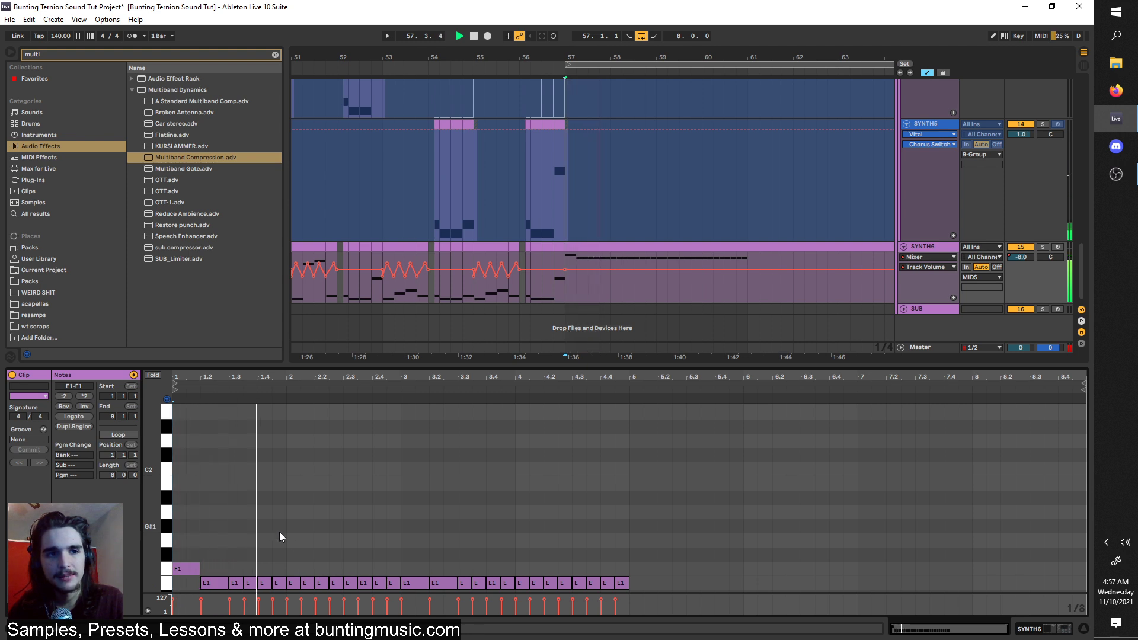
{"action": "key", "text": "space"}
Raise the four eighth notes on beats 1 and 2 of bar 2 to B1 and play the pattern.
{"action": "left_click_drag", "start_coordinate": [292, 563], "coordinate": [293, 483]}
{"action": "key", "text": "space"}
{"action": "key", "text": "space"}
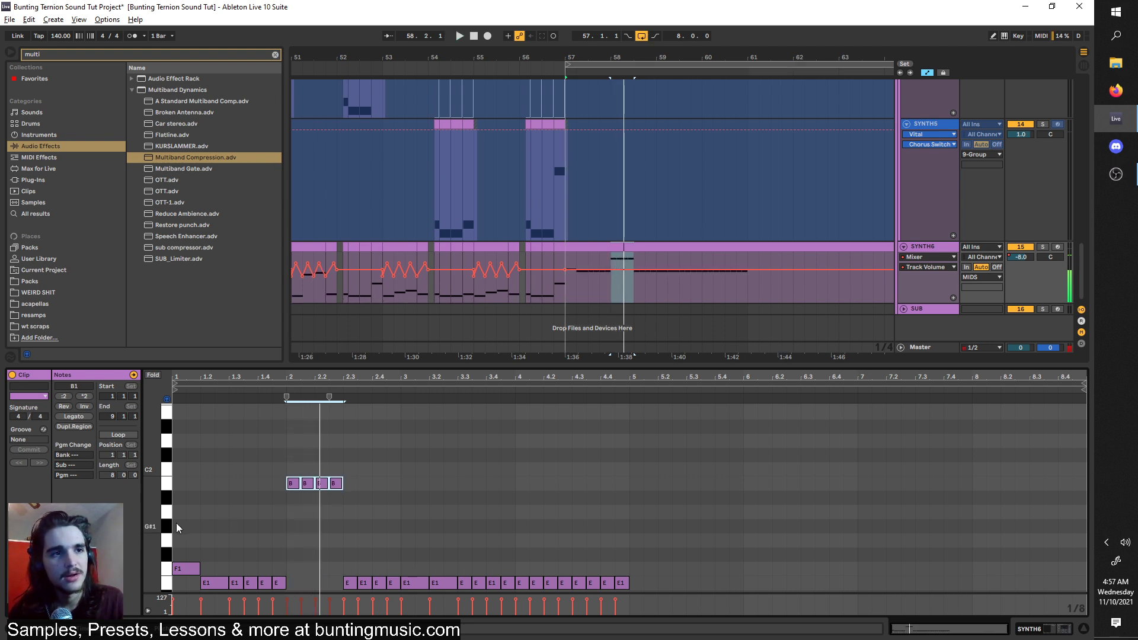
{"action": "left_click", "coordinate": [176, 527]}
{"action": "key", "text": "space"}
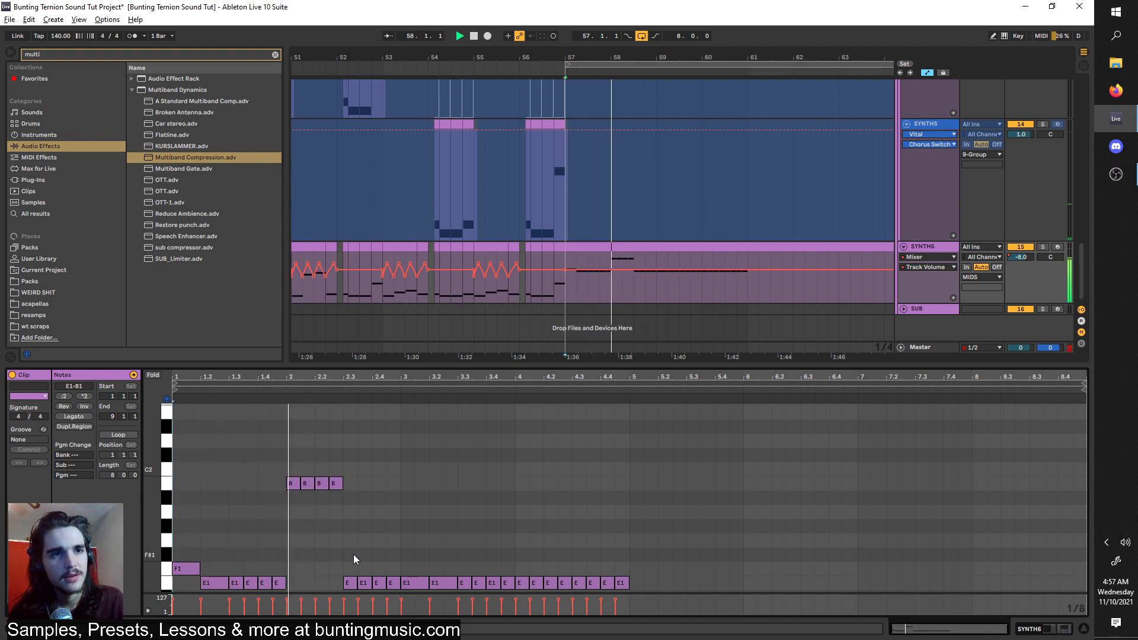
{"action": "key", "text": "space"}
Raise the eighth notes on bar 2's third beat to G1 and fourth beat to B1, and audition the melody notes.
{"action": "left_click_drag", "start_coordinate": [350, 554], "coordinate": [378, 545]}
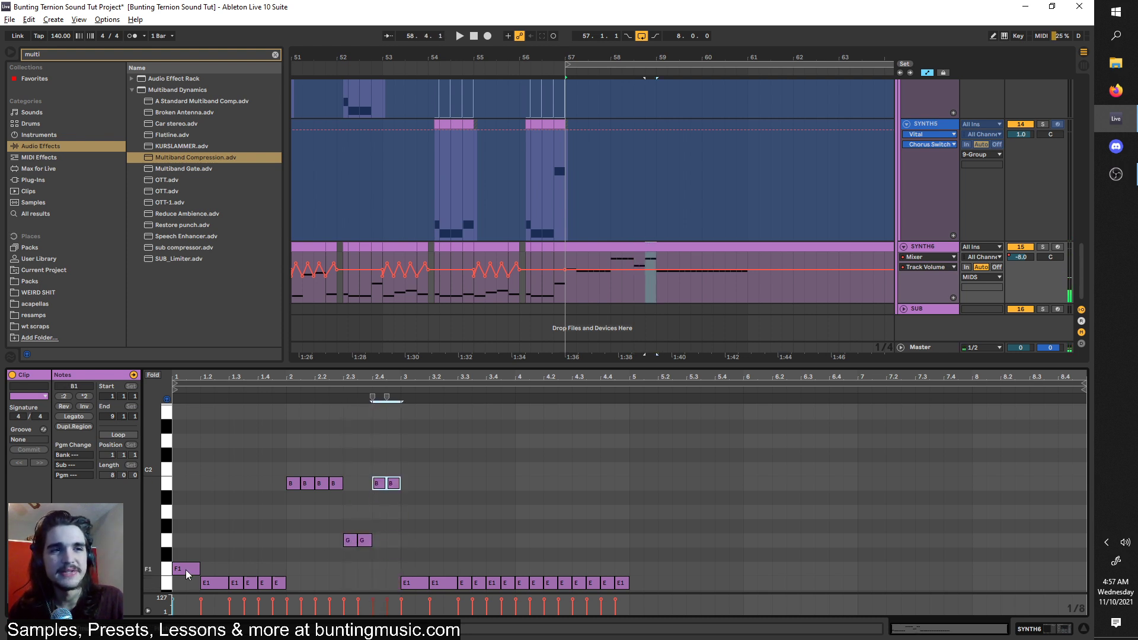
{"action": "left_click", "coordinate": [186, 572]}
{"action": "left_click", "coordinate": [347, 542]}
{"action": "left_click", "coordinate": [363, 540]}
{"action": "left_click", "coordinate": [321, 484]}
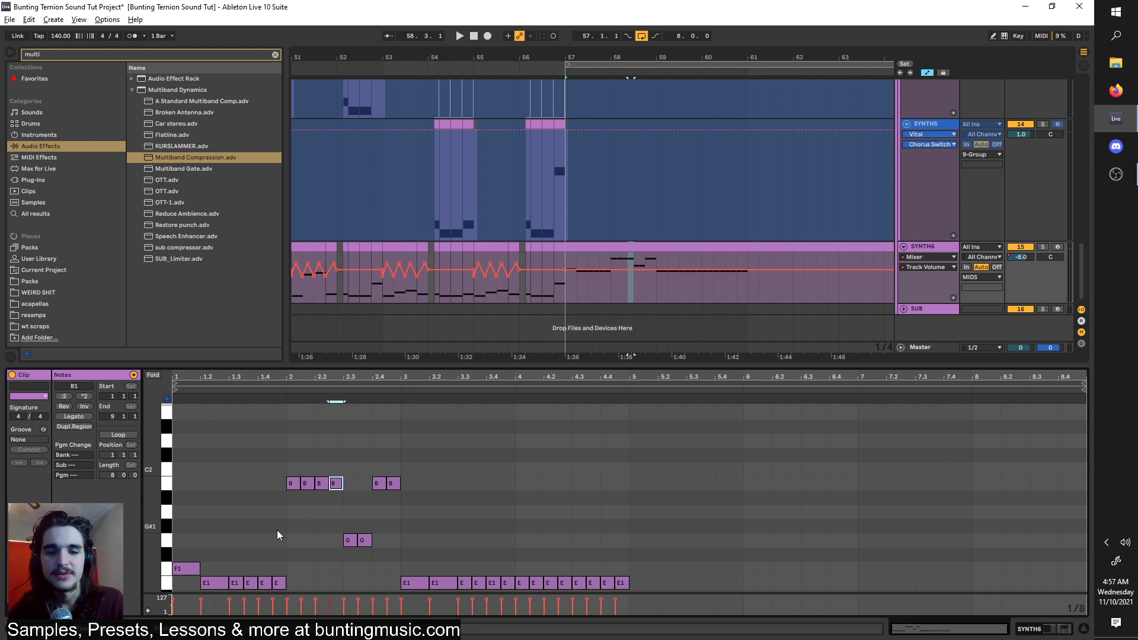
{"action": "left_click", "coordinate": [346, 507]}
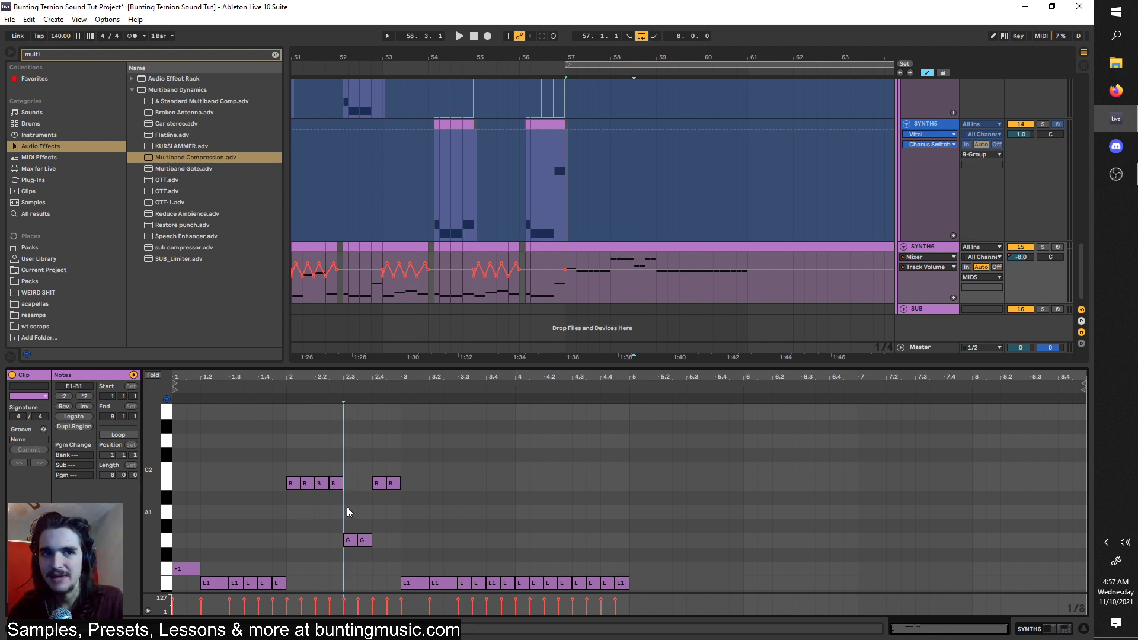
Merge the paired G1 and B1 eighth notes at the end of bar 2 into one-beat notes and play the pattern.
{"action": "scroll", "coordinate": [354, 514], "scroll_direction": "down", "scroll_amount": 2}
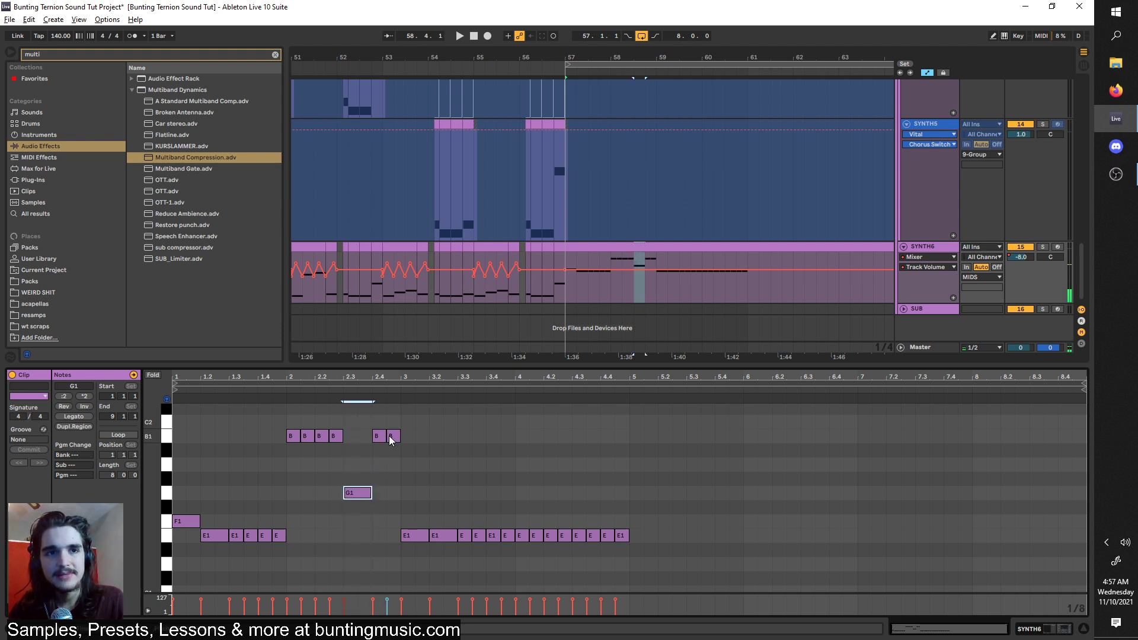
{"action": "left_click_drag", "start_coordinate": [383, 436], "coordinate": [396, 435]}
{"action": "left_click", "coordinate": [173, 488]}
{"action": "key", "text": "space"}
Replace bars 3 and 4 with a copy of the two-bar melody, and duplicate all four bars to fill the eight-bar clip.
{"action": "left_click_drag", "start_coordinate": [627, 561], "coordinate": [181, 412]}
{"action": "key", "text": "Delete"}
{"action": "key", "text": "ctrl+d"}
{"action": "left_click", "coordinate": [481, 496]}
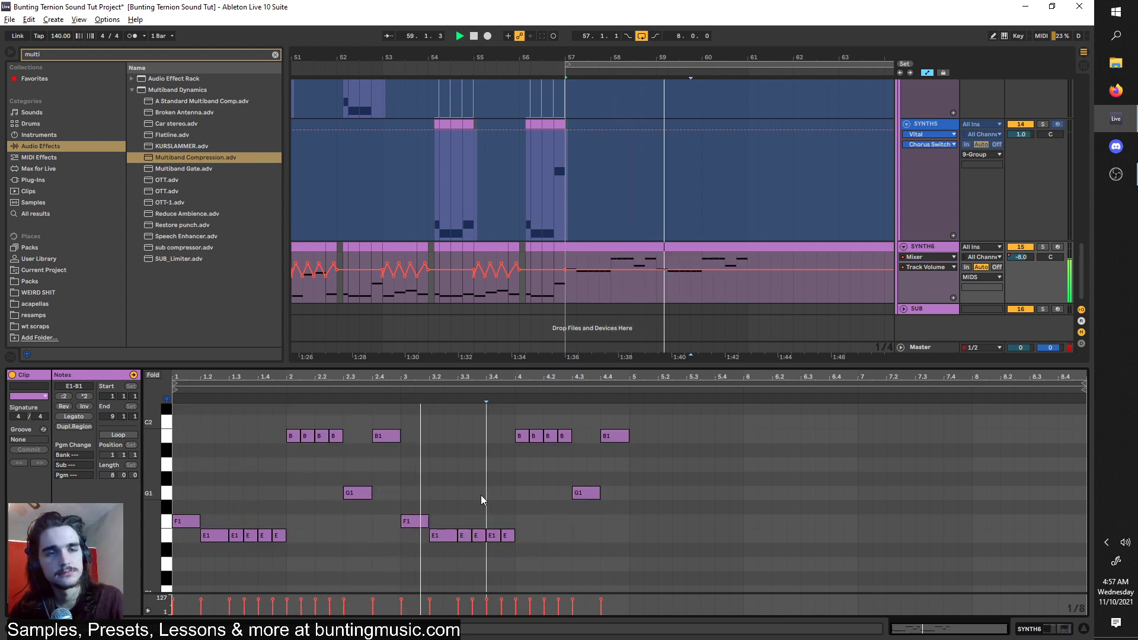
{"action": "key", "text": "ctrl+a"}
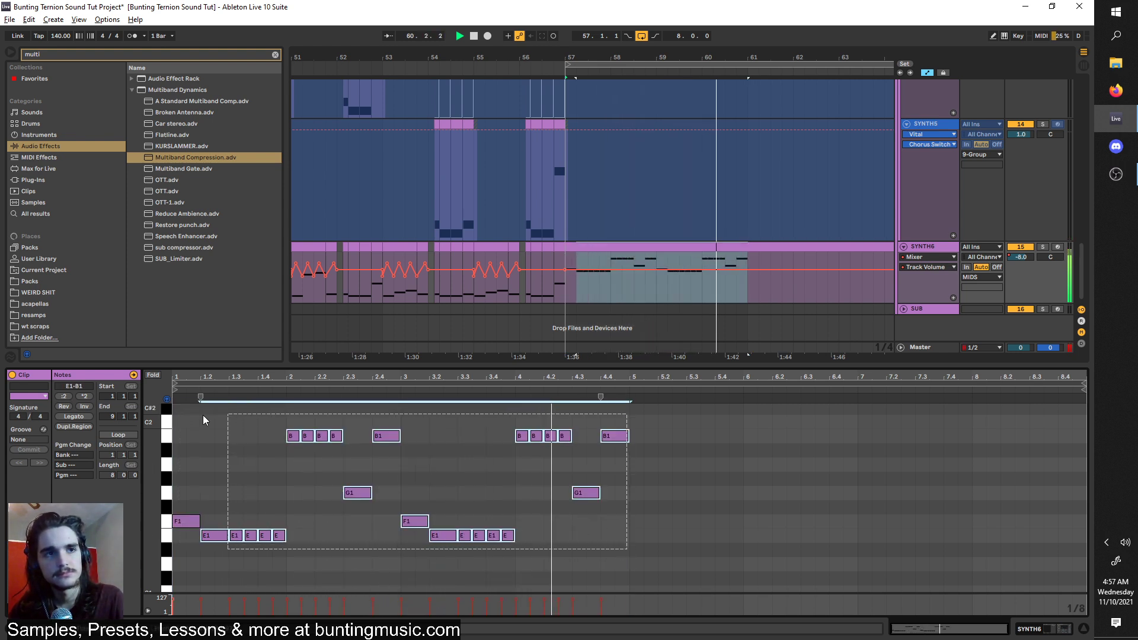
{"action": "key", "text": "ctrl+d"}
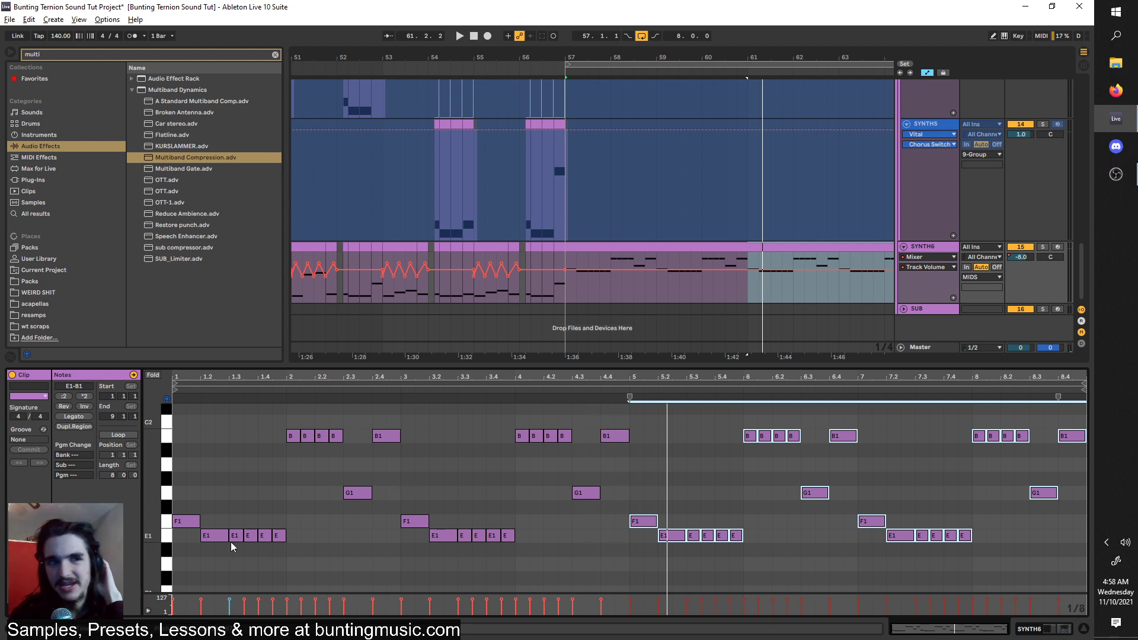
Audition the opening F1 and E1 notes and examine the melody's movement towards the higher B1 notes.
{"action": "left_click", "coordinate": [187, 521]}
{"action": "left_click", "coordinate": [211, 533]}
{"action": "left_click", "coordinate": [232, 537]}
{"action": "left_click", "coordinate": [179, 519]}
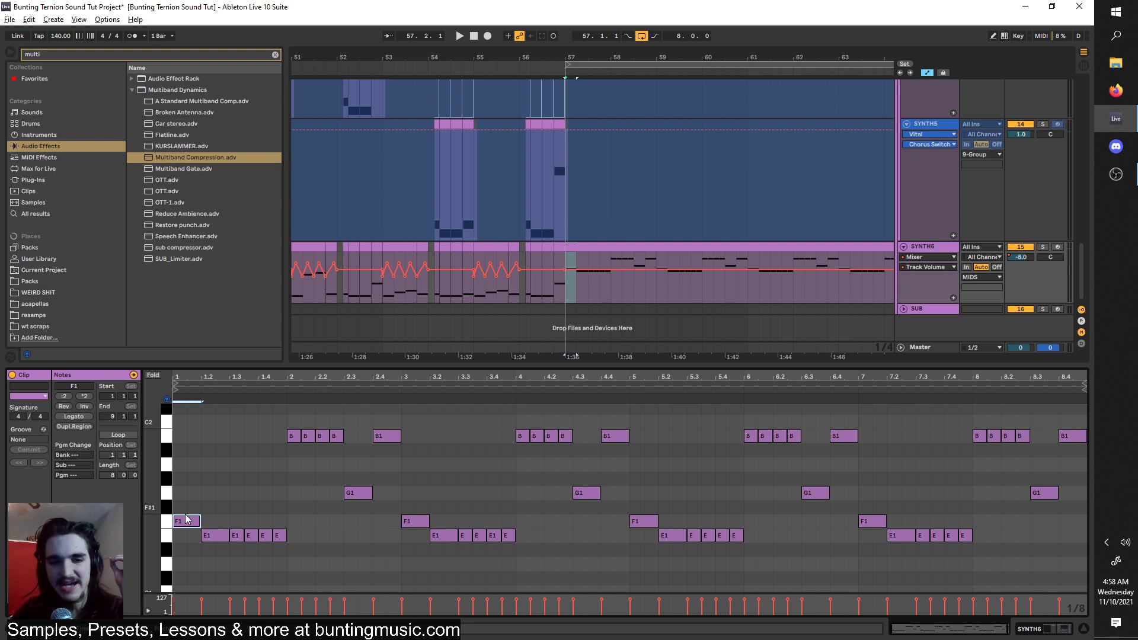
{"action": "scroll", "coordinate": [308, 462], "scroll_direction": "up", "scroll_amount": 1}
{"action": "left_click", "coordinate": [296, 456]}
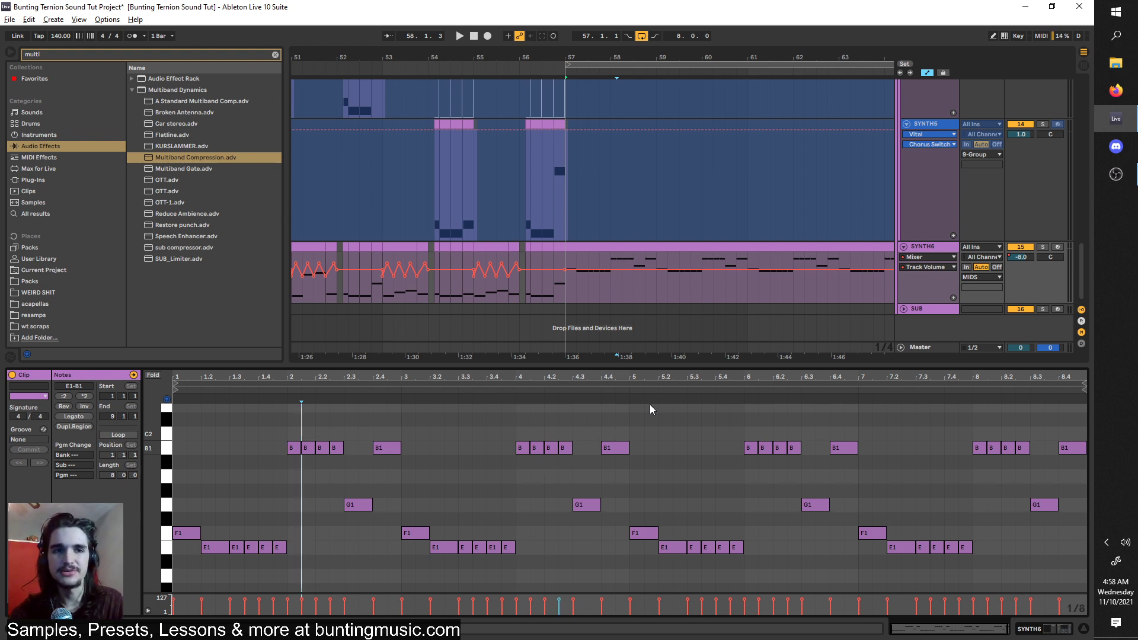
Shrink the clip editor and show the whole new SYNTH6 clip from bar 57 alongside the drop.
{"action": "mouse_move", "coordinate": [670, 366]}
{"action": "left_mouse_down"}
{"action": "mouse_move", "coordinate": [661, 363]}
{"action": "mouse_move", "coordinate": [650, 448]}
{"action": "left_mouse_up"}
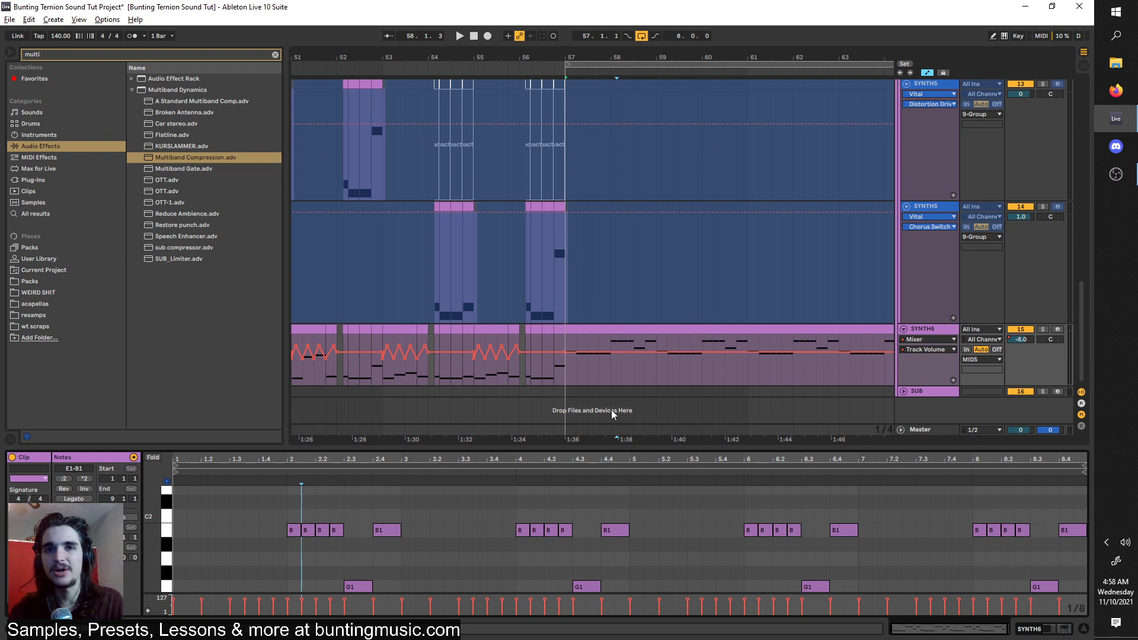
{"action": "scroll", "coordinate": [612, 408], "scroll_direction": "down", "scroll_amount": 3}
{"action": "left_click", "coordinate": [590, 374]}
{"action": "scroll", "coordinate": [591, 374], "scroll_direction": "right", "scroll_amount": 2}
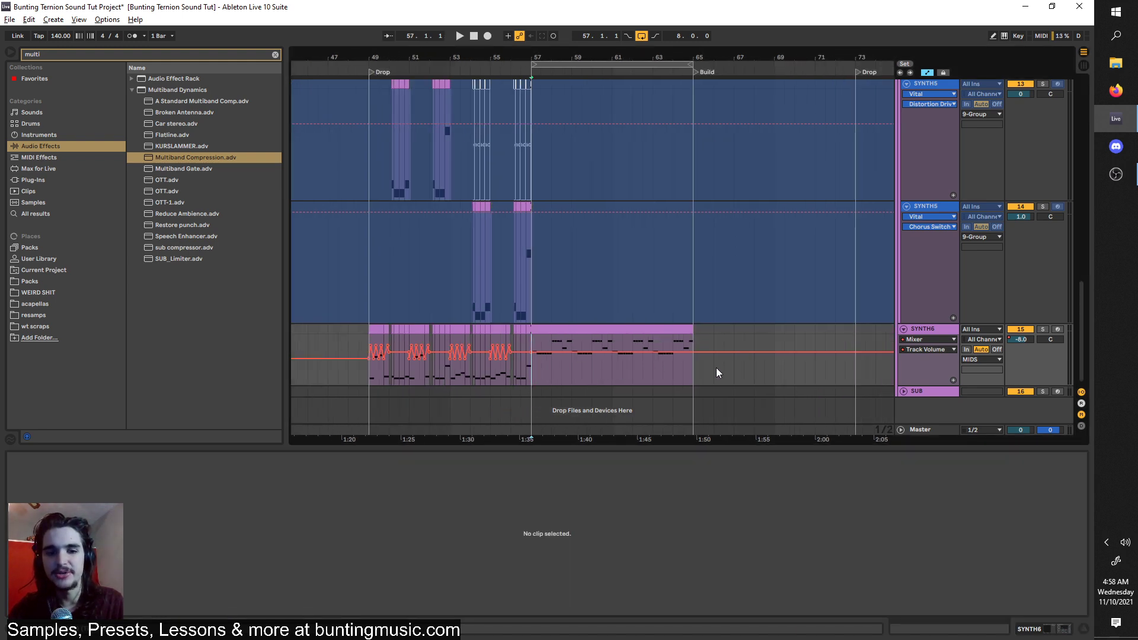
Look over the drop's drum, percussion and synth tracks between bars 49 and 57, down to the SYNTH6 clip.
{"action": "scroll", "coordinate": [723, 363], "scroll_direction": "up", "scroll_amount": 4}
{"action": "left_click_drag", "start_coordinate": [1081, 296], "coordinate": [1081, 128]}
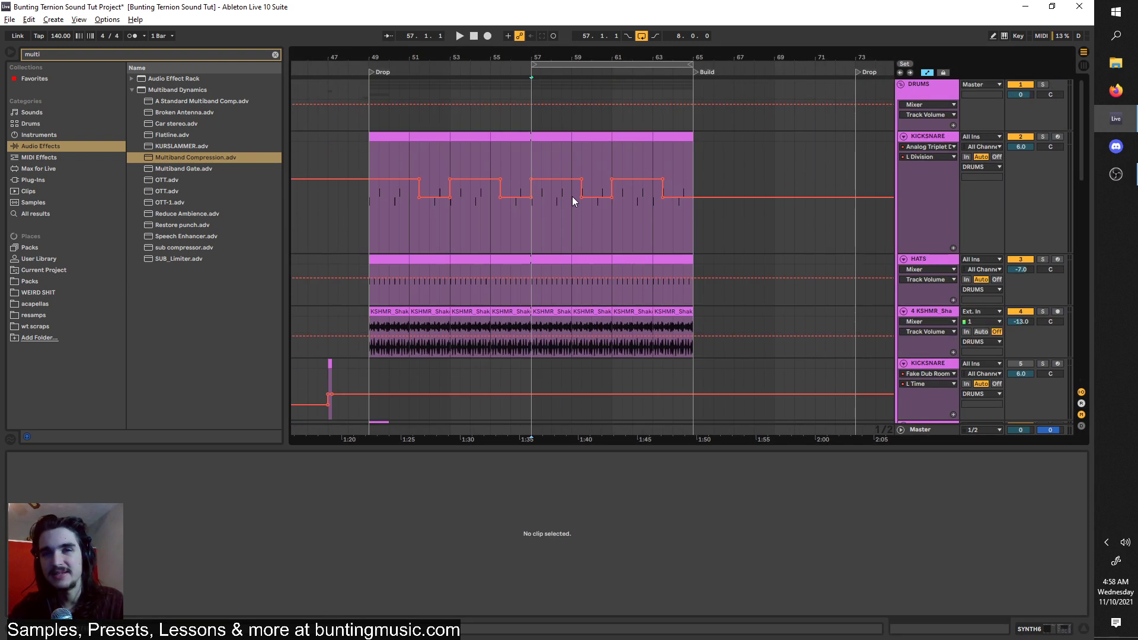
{"action": "scroll", "coordinate": [538, 225], "scroll_direction": "down", "scroll_amount": 8}
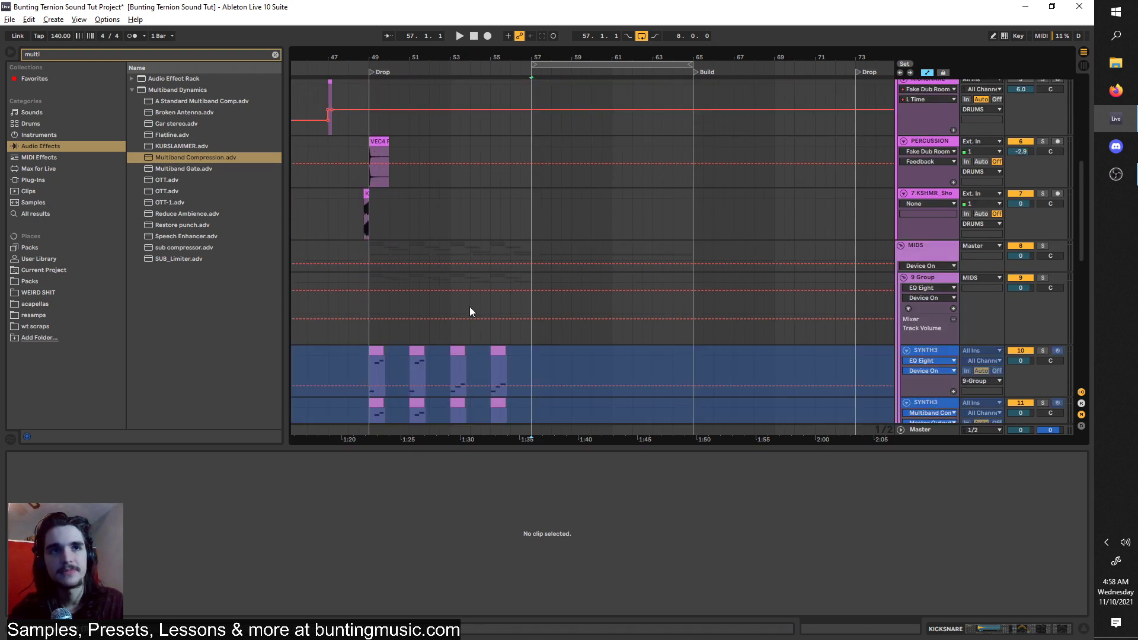
{"action": "scroll", "coordinate": [523, 275], "scroll_direction": "down", "scroll_amount": 4}
{"action": "left_click", "coordinate": [378, 321]}
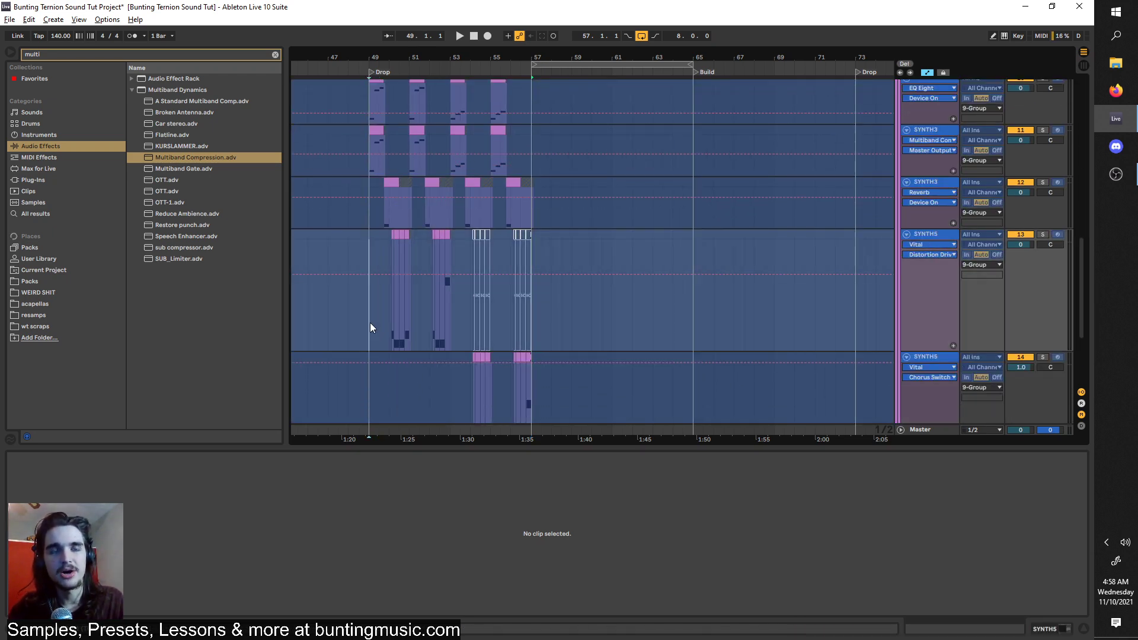
{"action": "scroll", "coordinate": [372, 322], "scroll_direction": "left", "scroll_amount": 1}
{"action": "scroll", "coordinate": [380, 326], "scroll_direction": "down", "scroll_amount": 3}
{"action": "scroll", "coordinate": [385, 314], "scroll_direction": "down", "scroll_amount": 1}
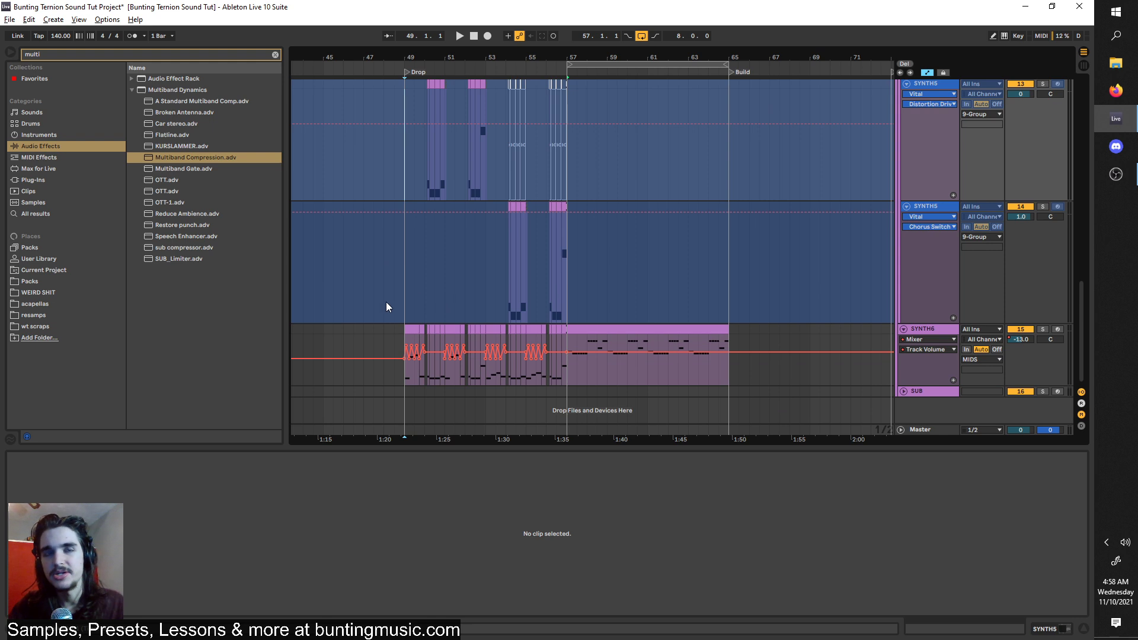
{"action": "scroll", "coordinate": [404, 305], "scroll_direction": "up", "scroll_amount": 3}
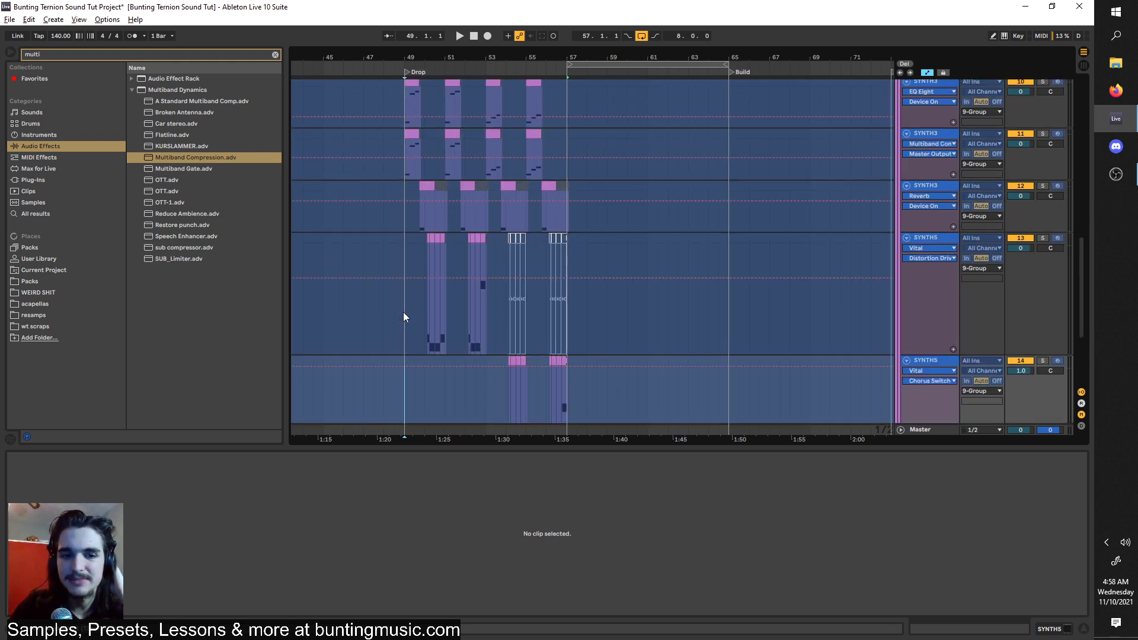
{"action": "scroll", "coordinate": [403, 313], "scroll_direction": "up", "scroll_amount": 1}
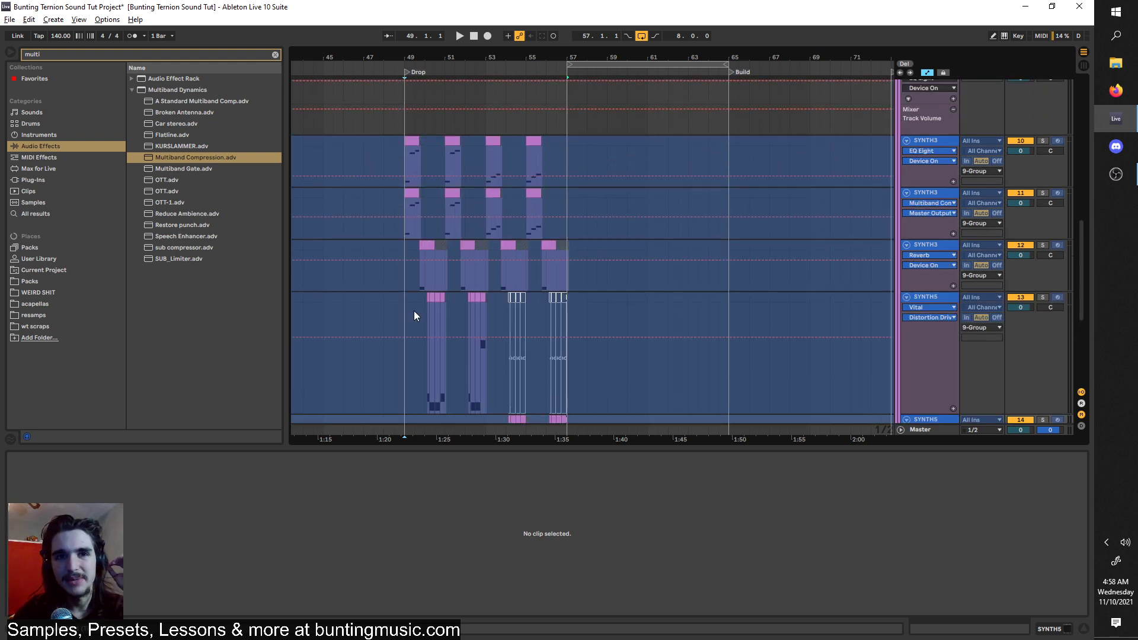
{"action": "scroll", "coordinate": [403, 314], "scroll_direction": "down", "scroll_amount": 3}
{"action": "left_click", "coordinate": [568, 297]}
{"action": "scroll", "coordinate": [578, 296], "scroll_direction": "down", "scroll_amount": 1}
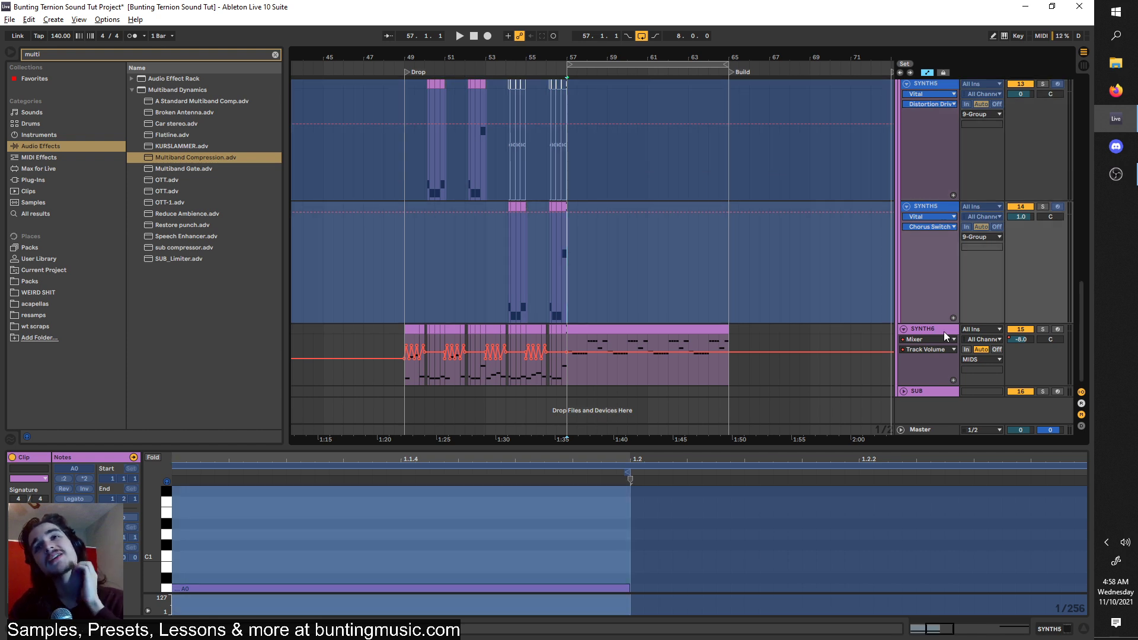
Insert a new MIDI track below SYNTH6, search the instruments for OPERATOR and load Operator on it.
{"action": "right_click", "coordinate": [943, 332]}
{"action": "left_click", "coordinate": [965, 440]}
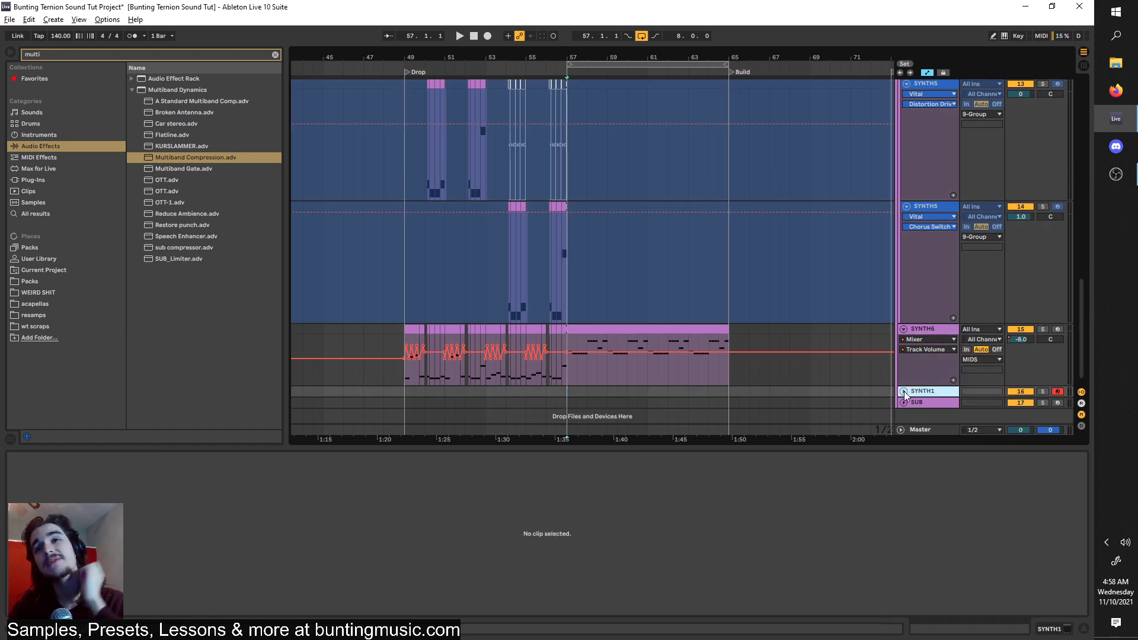
{"action": "left_click", "coordinate": [26, 55]}
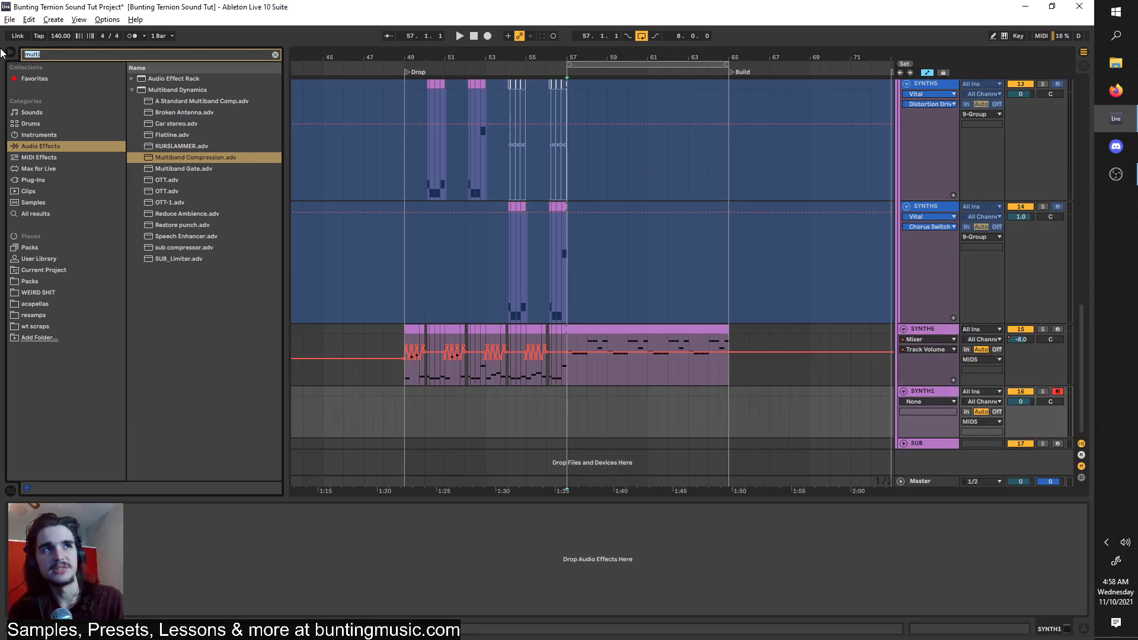
{"action": "type", "text": "OPERATOR"}
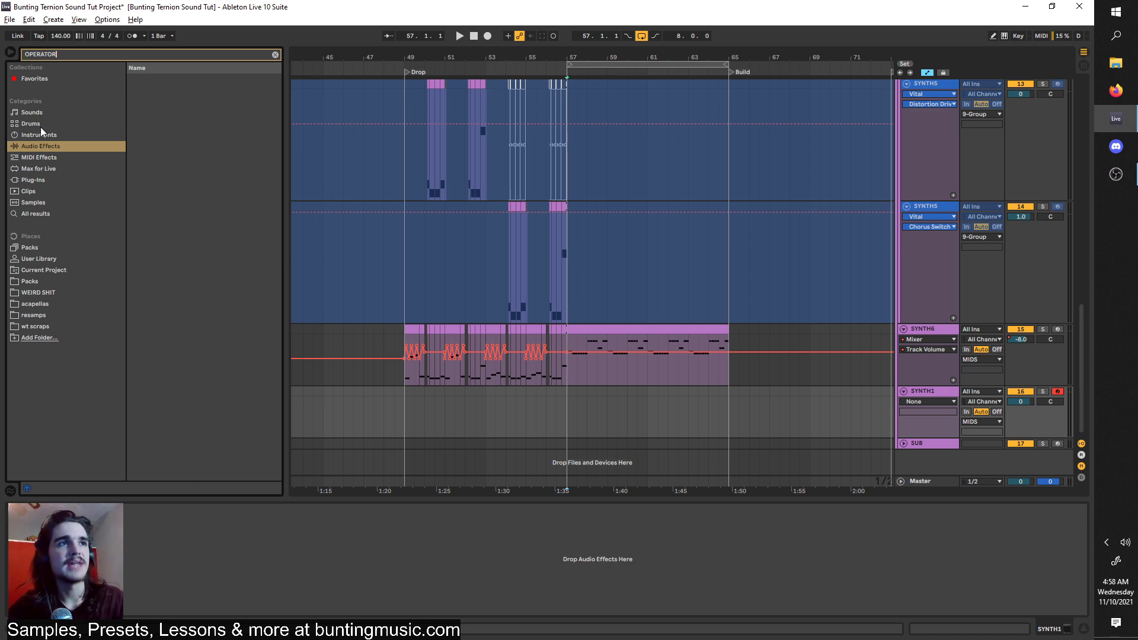
{"action": "left_click", "coordinate": [41, 134]}
{"action": "key", "text": "Return"}
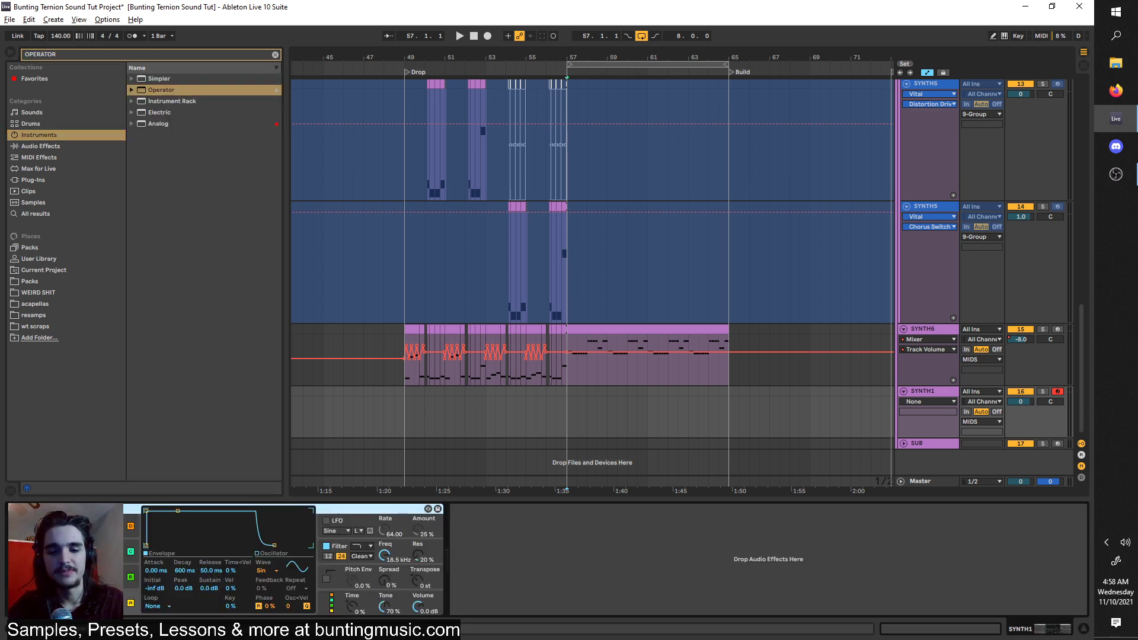
Copy a one-beat piece of the SYNTH6 bass from bar 56 to bar 57 of the SYNTH1 track, and solo SYNTH1.
{"action": "scroll", "coordinate": [568, 392], "scroll_direction": "up", "scroll_amount": 5}
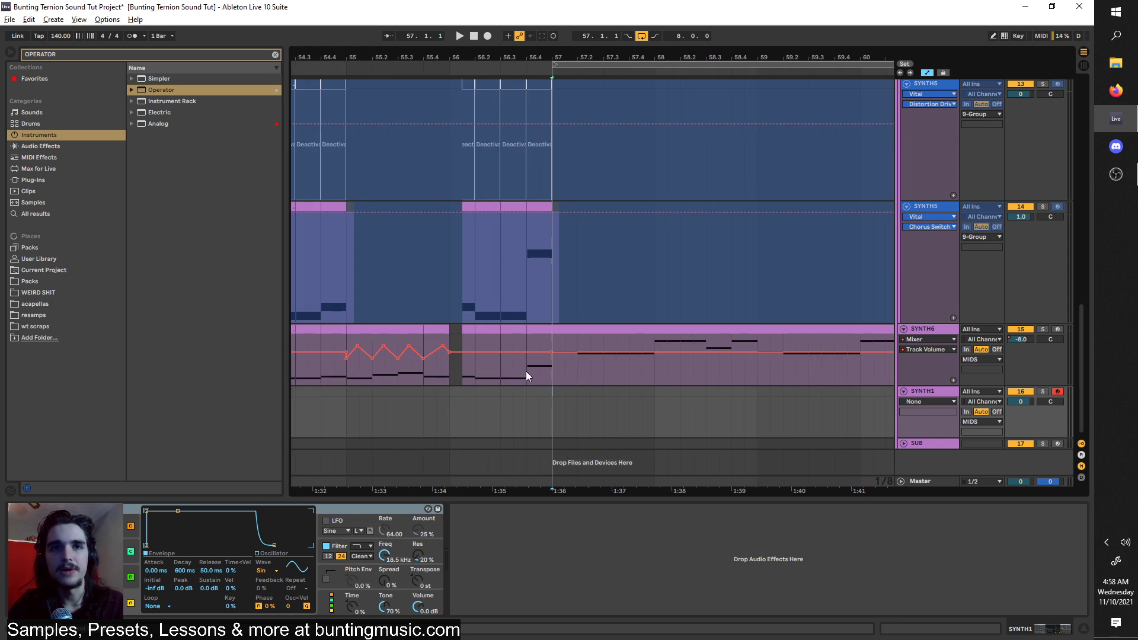
{"action": "left_click_drag", "start_coordinate": [494, 364], "coordinate": [476, 329]}
{"action": "key", "text": "ctrl+c"}
{"action": "left_click", "coordinate": [554, 394]}
{"action": "key", "text": "ctrl+v"}
{"action": "key", "text": "space"}
{"action": "left_click", "coordinate": [1044, 384]}
{"action": "left_click", "coordinate": [1043, 391]}
{"action": "key", "text": "space"}
{"action": "key", "text": "space"}
{"action": "left_click_drag", "start_coordinate": [567, 402], "coordinate": [557, 407]}
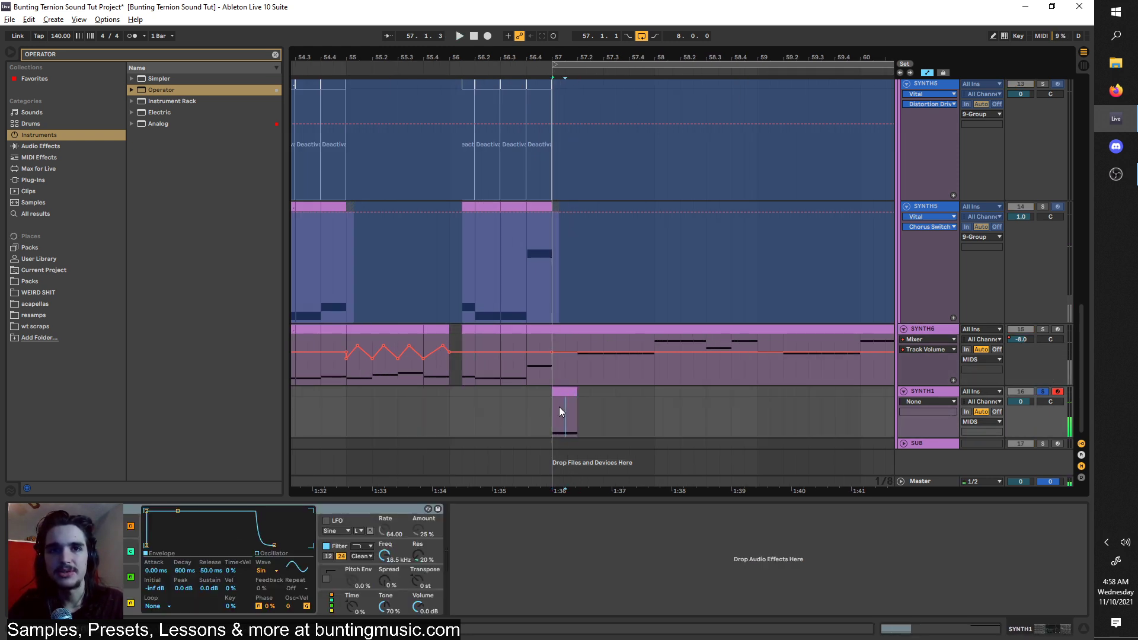
Raise oscillator B's level in Operator while repeatedly auditioning the one-beat bass note.
{"action": "key", "text": "space"}
{"action": "key", "text": "space"}
{"action": "key", "text": "space"}
{"action": "key", "text": "space"}
{"action": "key", "text": "space"}
{"action": "key", "text": "space"}
{"action": "key", "text": "space"}
{"action": "left_click_drag", "start_coordinate": [112, 576], "coordinate": [113, 508]}
{"action": "key", "text": "space"}
{"action": "key", "text": "space"}
{"action": "key", "text": "space"}
{"action": "key", "text": "space"}
{"action": "key", "text": "space"}
{"action": "key", "text": "space"}
{"action": "key", "text": "space"}
{"action": "key", "text": "space"}
{"action": "key", "text": "space"}
{"action": "left_click_drag", "start_coordinate": [27, 551], "coordinate": [27, 517]}
{"action": "key", "text": "space"}
{"action": "key", "text": "space"}
{"action": "key", "text": "space"}
{"action": "key", "text": "space"}
{"action": "key", "text": "space"}
{"action": "key", "text": "space"}
Try the Saw 3 waveform on oscillator B and play the note.
{"action": "left_click", "coordinate": [116, 576]}
{"action": "left_click", "coordinate": [123, 606]}
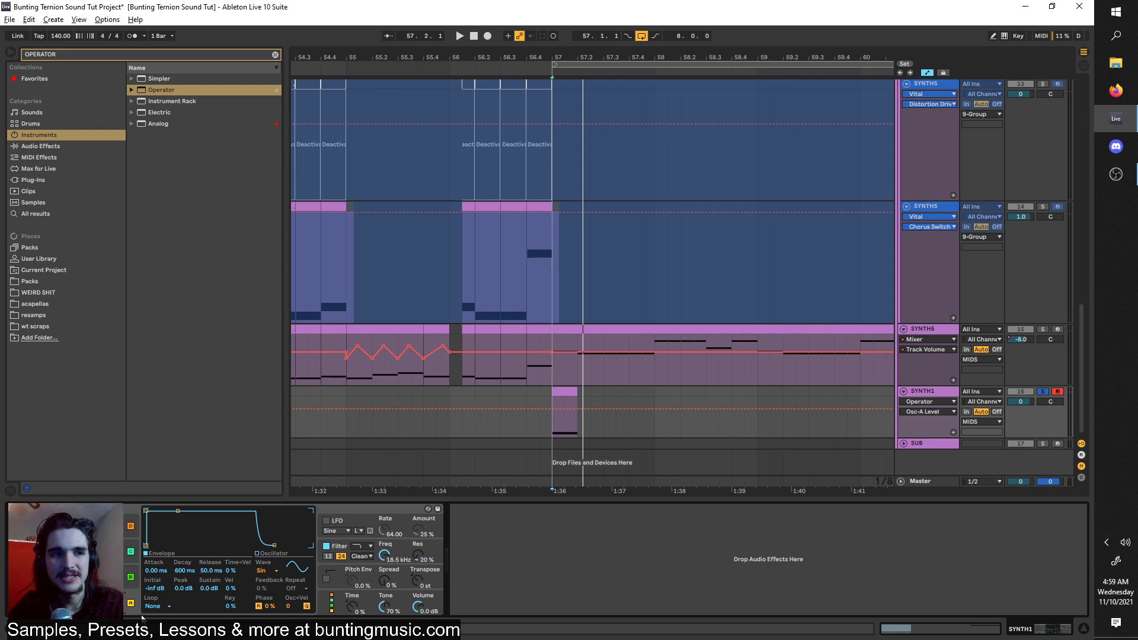
{"action": "left_click", "coordinate": [118, 577]}
{"action": "left_click", "coordinate": [275, 578]}
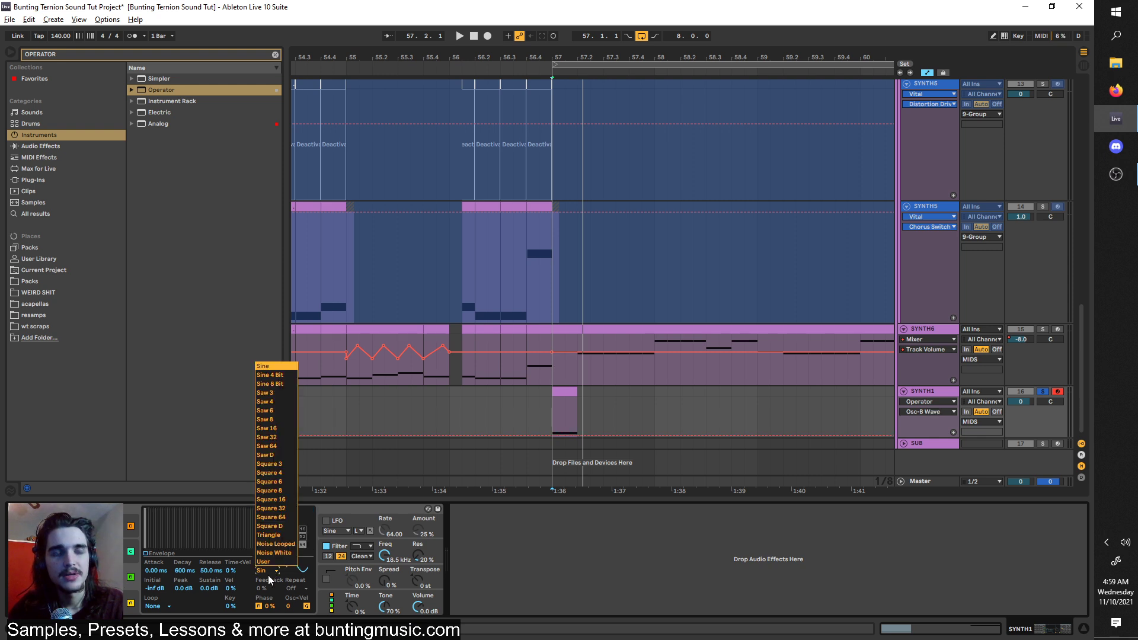
{"action": "left_click", "coordinate": [272, 394]}
{"action": "key", "text": "space"}
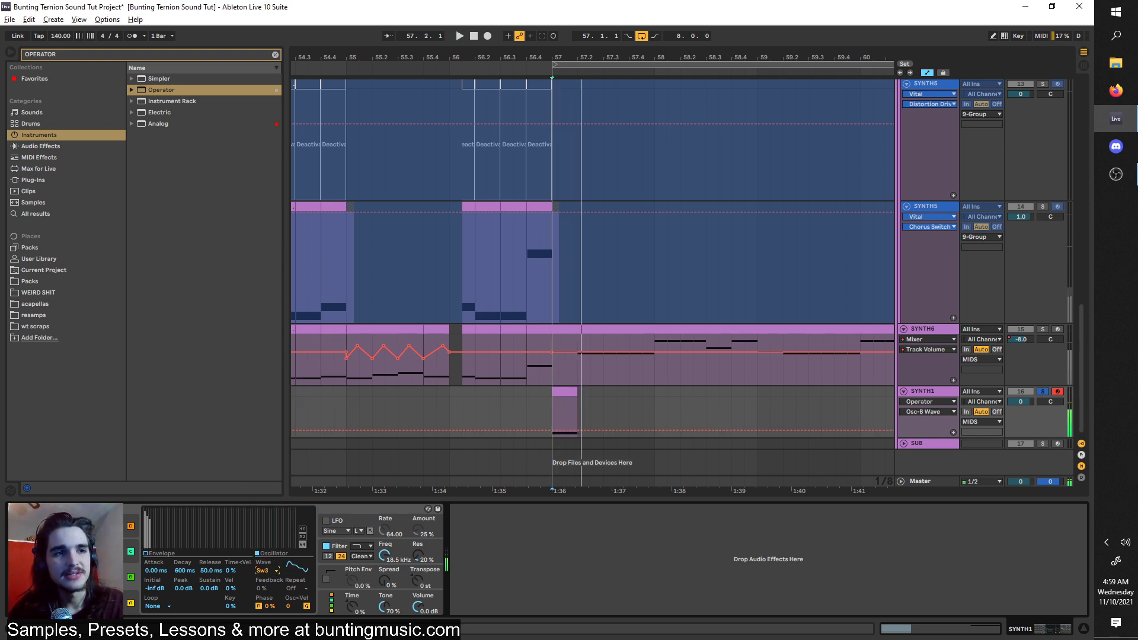
Compare Square 4 and Square 3 on oscillator B during playback, leaving its waveform on Square 3.
{"action": "left_click", "coordinate": [124, 583]}
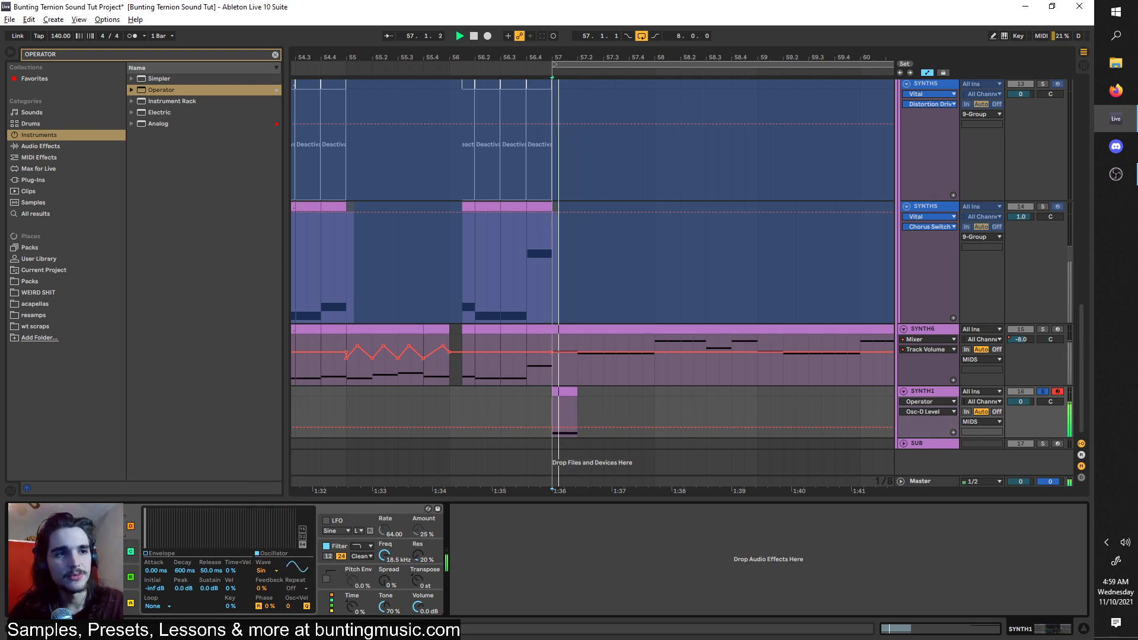
{"action": "left_click", "coordinate": [278, 570]}
{"action": "left_click", "coordinate": [276, 472]}
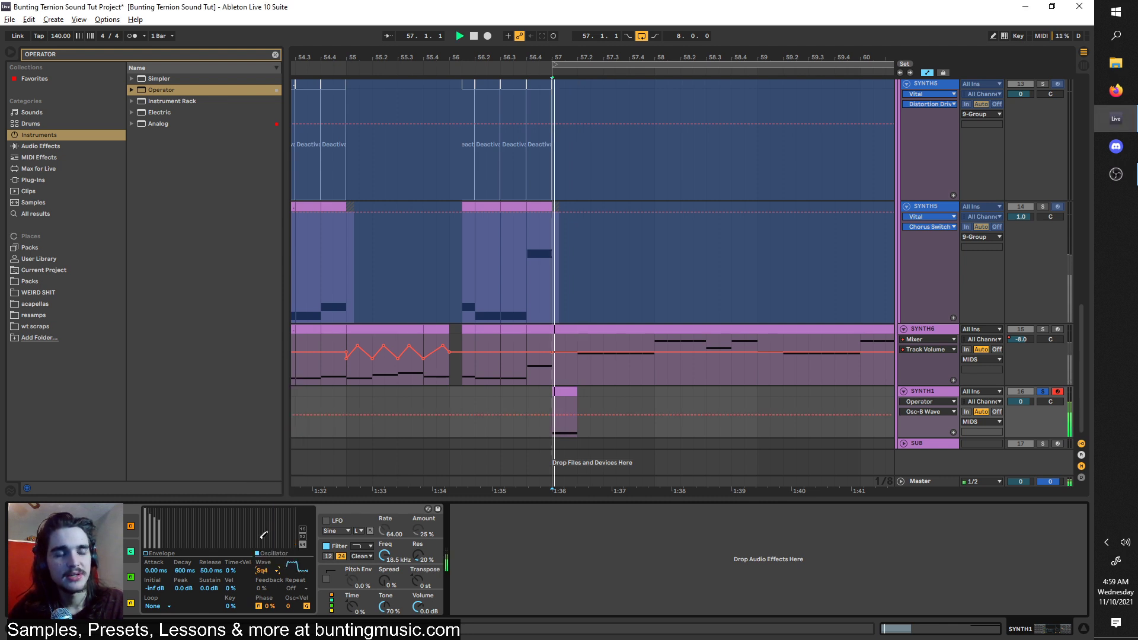
{"action": "left_click", "coordinate": [259, 571]}
{"action": "left_click", "coordinate": [265, 455]}
{"action": "key", "text": "space"}
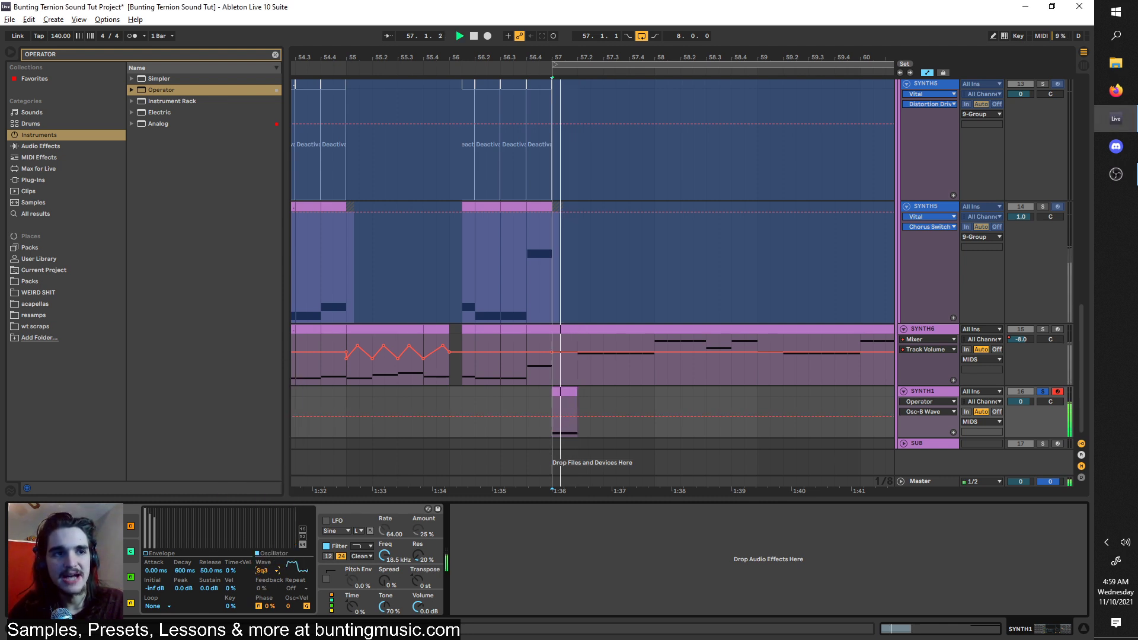
Lower Operator's filter frequency to 495 Hz and switch off the unused oscillators C and D.
{"action": "left_click_drag", "start_coordinate": [384, 557], "coordinate": [384, 610]}
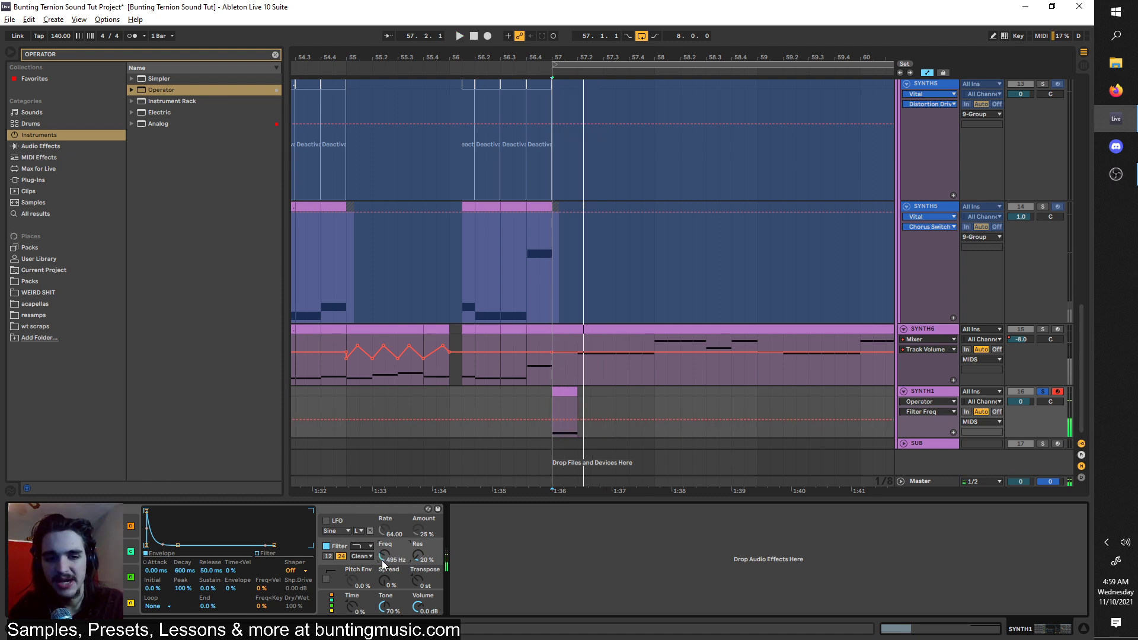
{"action": "left_click", "coordinate": [130, 551]}
{"action": "left_click", "coordinate": [145, 554]}
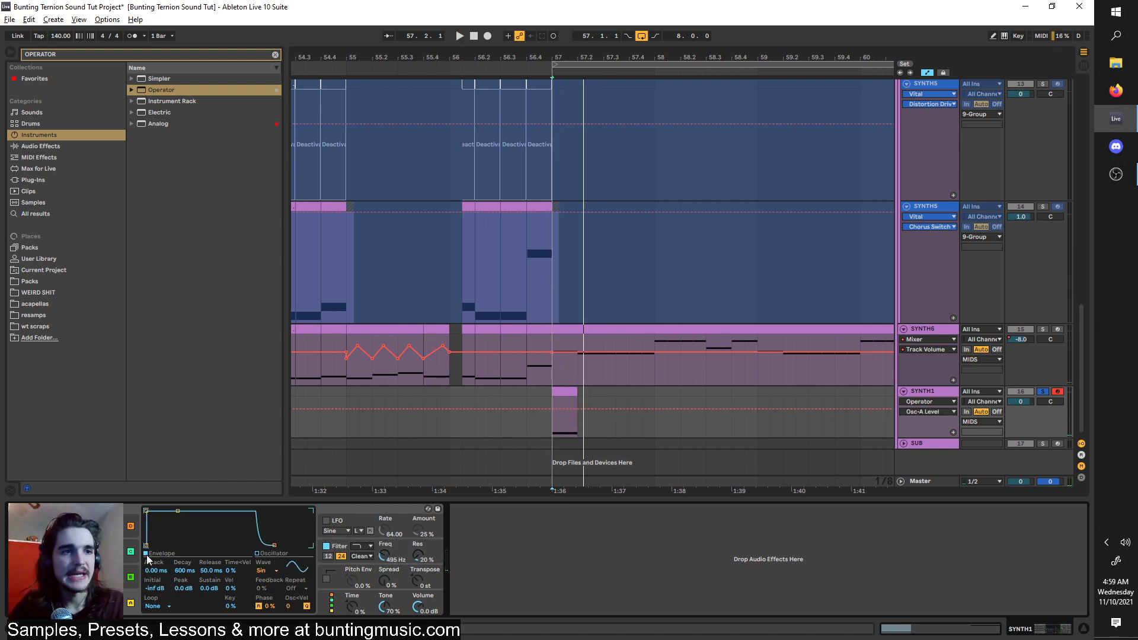
{"action": "mouse_move", "coordinate": [152, 515]}
{"action": "left_mouse_down"}
{"action": "mouse_move", "coordinate": [162, 516]}
{"action": "mouse_move", "coordinate": [148, 520]}
{"action": "left_mouse_up"}
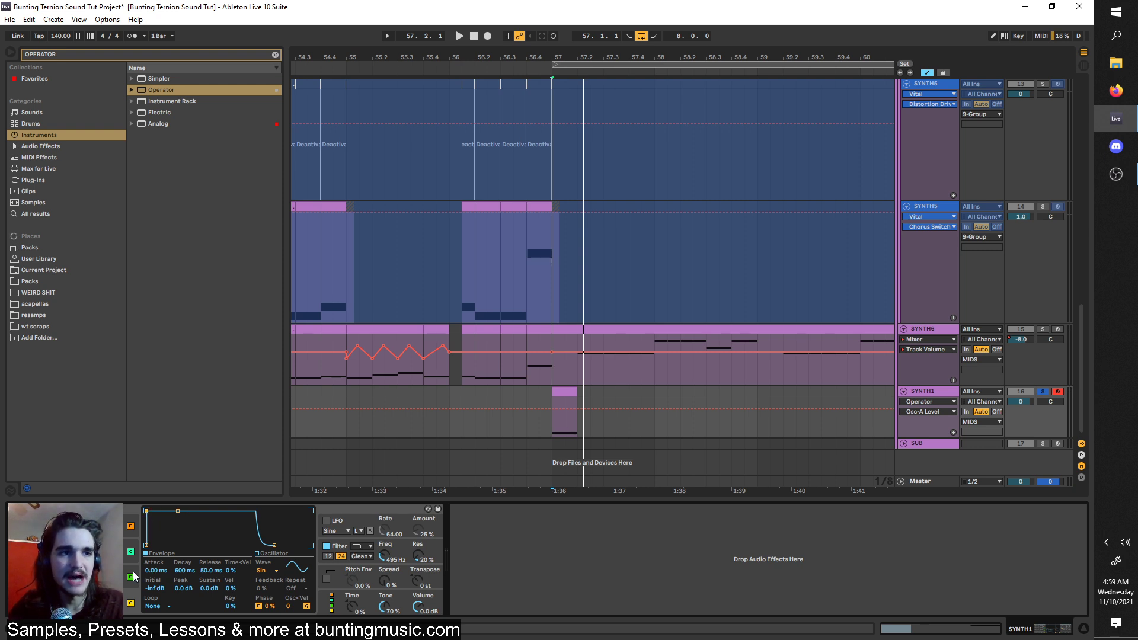
{"action": "left_click", "coordinate": [130, 551]}
{"action": "left_click", "coordinate": [131, 525]}
Shape oscillator B's envelope with a 51.1 ms attack and a 445 ms decay while the note plays.
{"action": "left_click", "coordinate": [124, 581]}
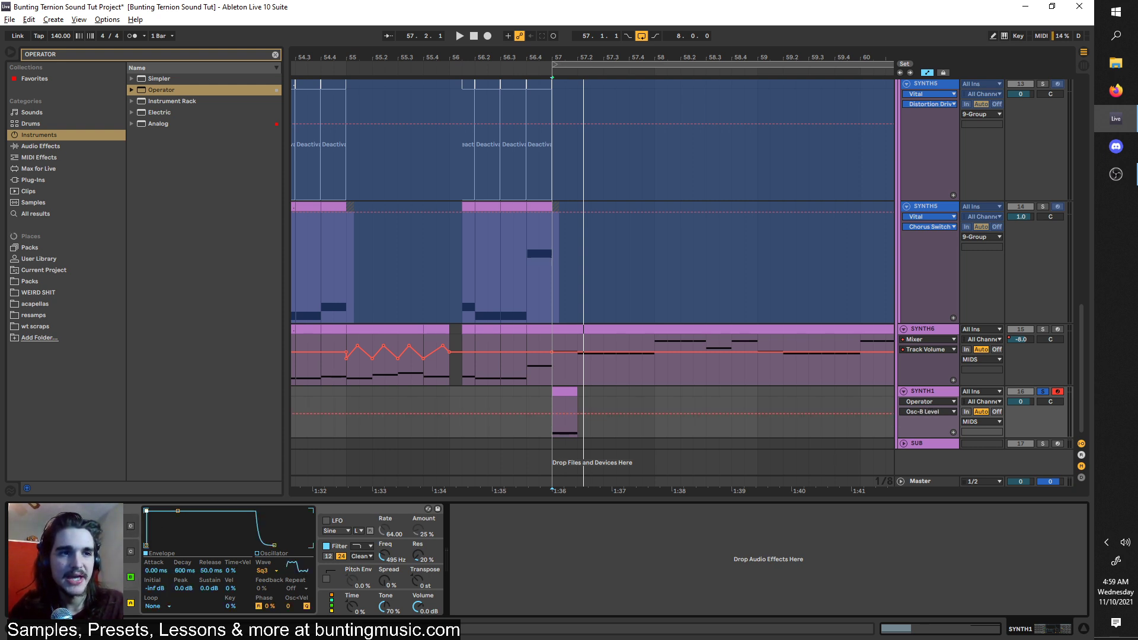
{"action": "key", "text": "space"}
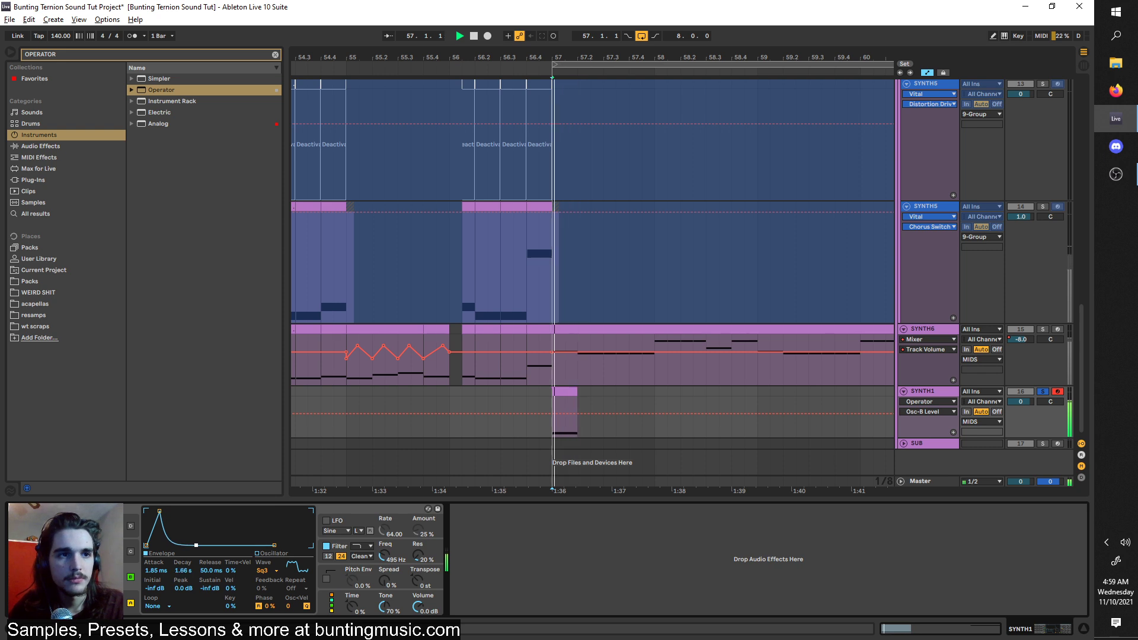
{"action": "left_click_drag", "start_coordinate": [159, 511], "coordinate": [177, 516]}
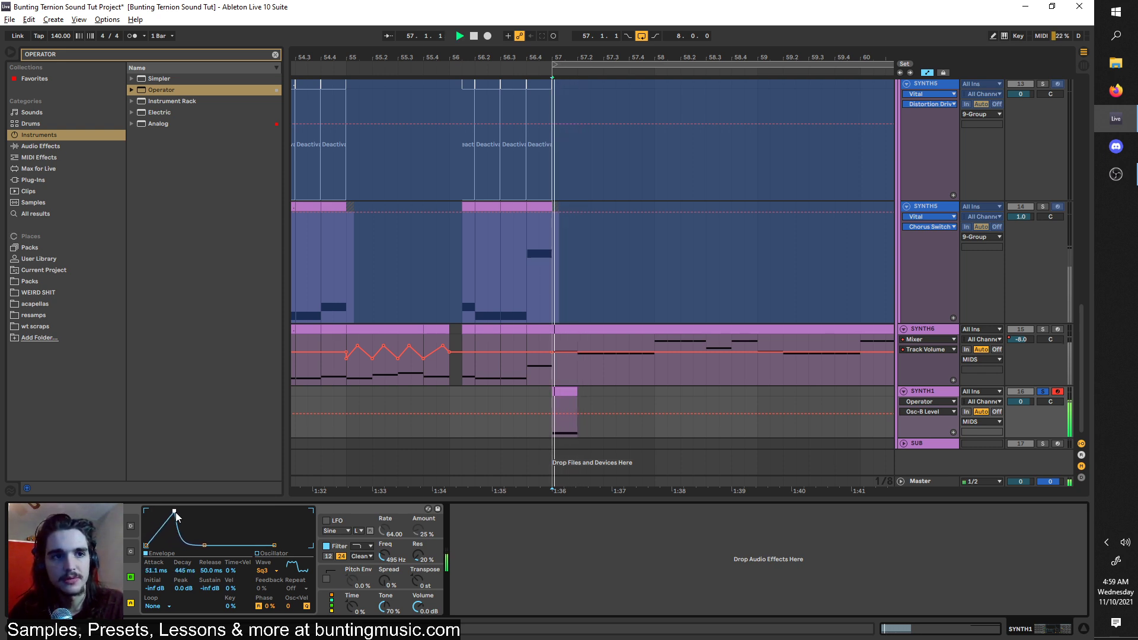
Set the filter envelope amount to 100% with a 4.11 ms attack, and lower the filter frequency to 179 Hz.
{"action": "left_click", "coordinate": [382, 552]}
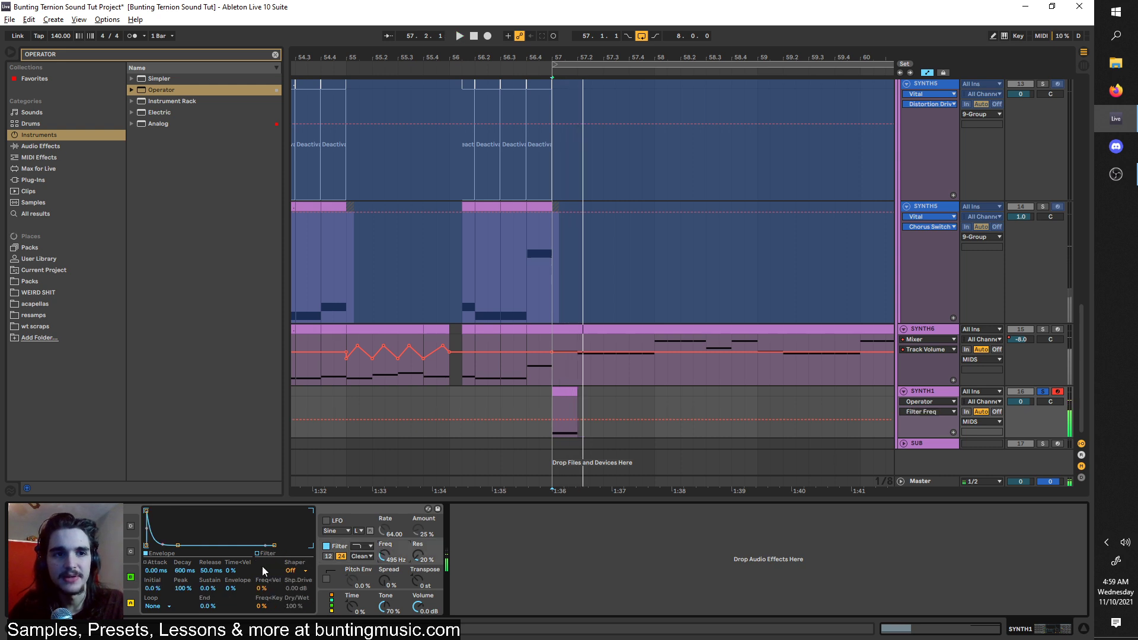
{"action": "left_click_drag", "start_coordinate": [226, 589], "coordinate": [226, 570]}
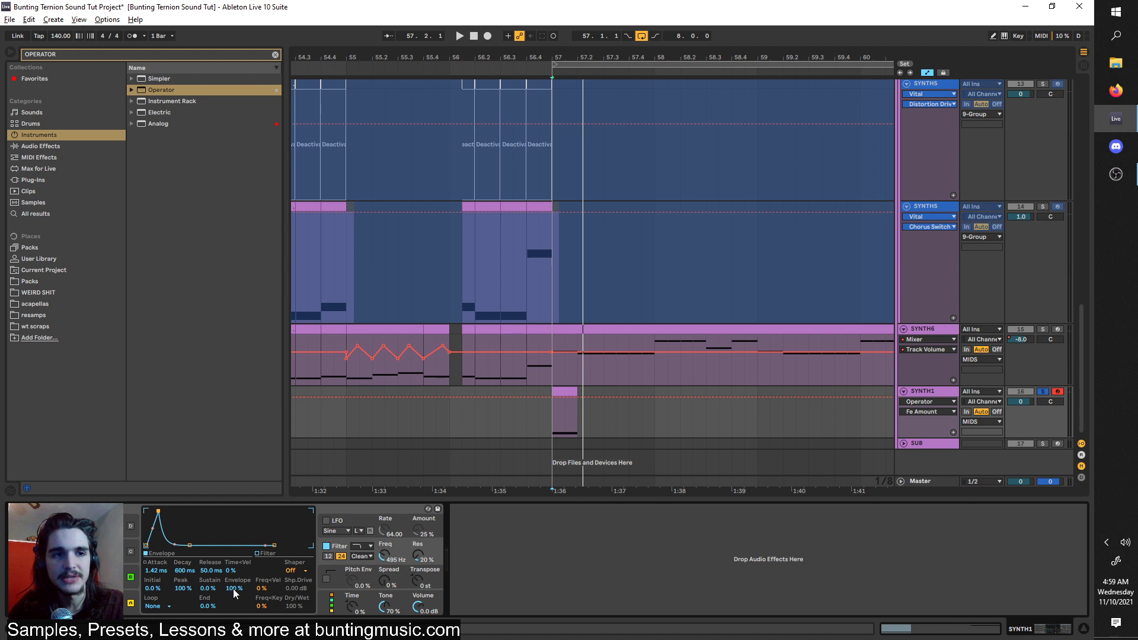
{"action": "key", "text": "space"}
{"action": "left_click_drag", "start_coordinate": [158, 511], "coordinate": [163, 511]}
{"action": "key", "text": "space"}
{"action": "key", "text": "space"}
{"action": "key", "text": "space"}
{"action": "mouse_move", "coordinate": [384, 555]}
{"action": "left_mouse_down"}
{"action": "mouse_move", "coordinate": [383, 573]}
{"action": "mouse_move", "coordinate": [384, 541]}
{"action": "left_mouse_up"}
{"action": "key", "text": "space"}
{"action": "key", "text": "space"}
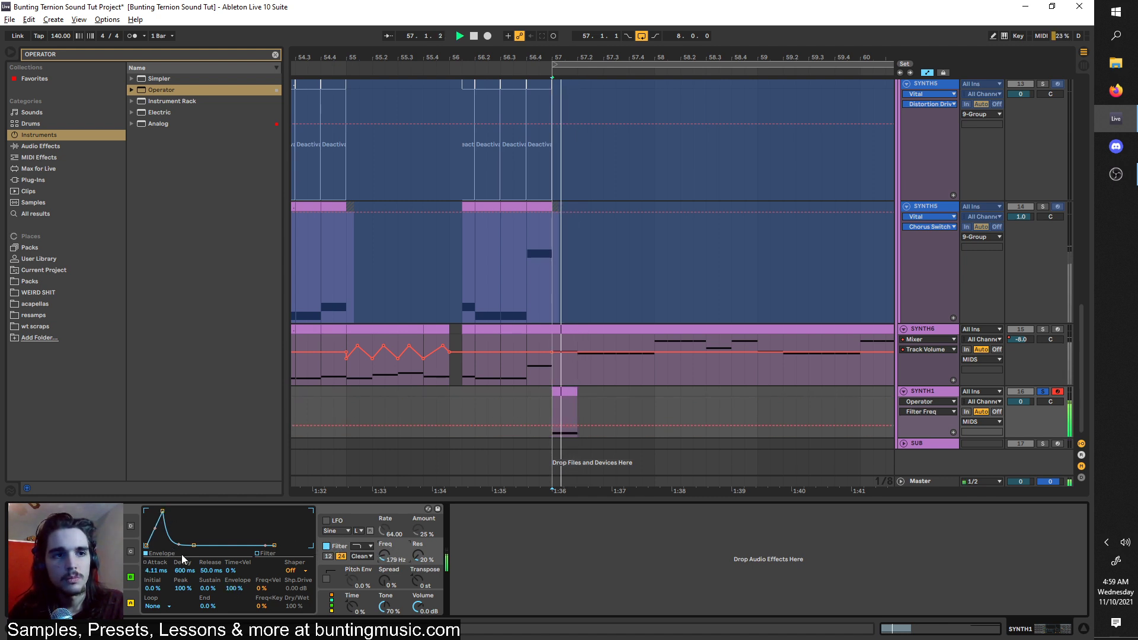
Set the filter envelope's attack to 51.1 ms and decay to 395 ms, with filter frequency 100 Hz and resonance 58%.
{"action": "left_click_drag", "start_coordinate": [163, 510], "coordinate": [203, 543]}
{"action": "key", "text": "space"}
{"action": "left_click_drag", "start_coordinate": [418, 556], "coordinate": [391, 566]}
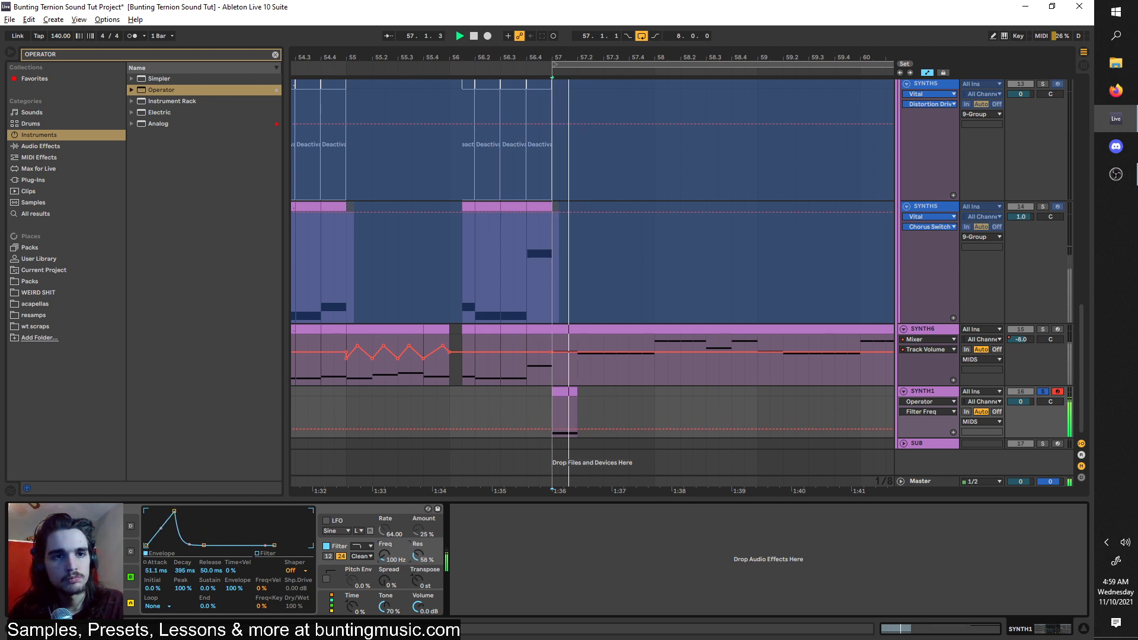
Duplicate the one-beat SYNTH1 clip directly after itself, lower the copy's note to C#0 and play both clips.
{"action": "left_click", "coordinate": [559, 391]}
{"action": "key", "text": "ctrl+d"}
{"action": "double_click", "coordinate": [583, 391]}
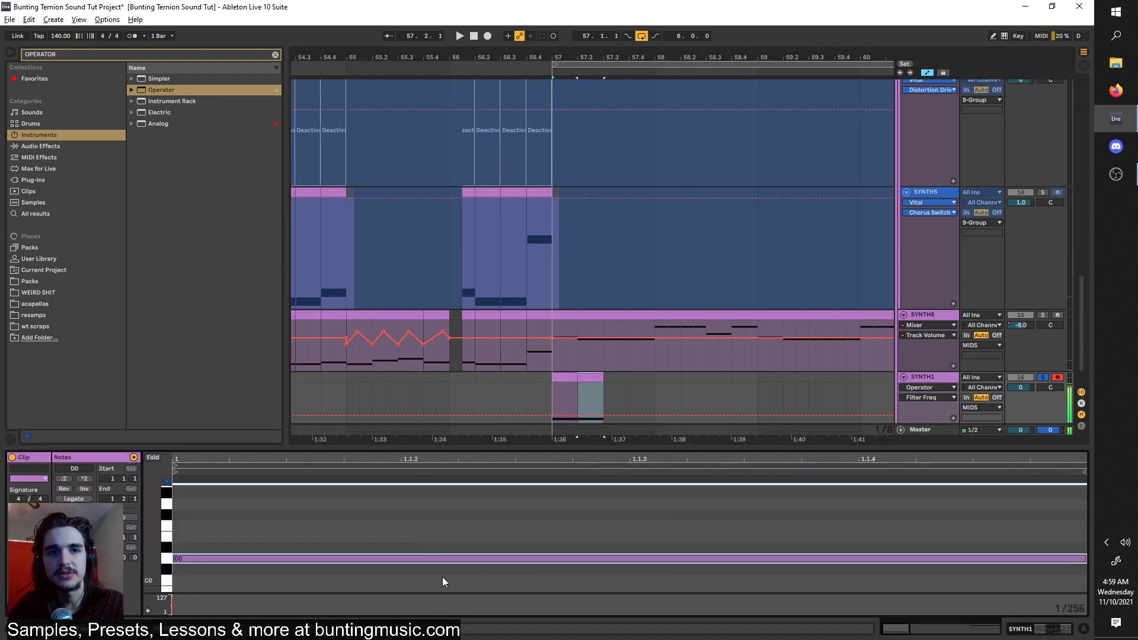
{"action": "left_click", "coordinate": [558, 380]}
{"action": "key", "text": "space"}
{"action": "left_click", "coordinate": [592, 378]}
{"action": "key", "text": "space"}
{"action": "left_click_drag", "start_coordinate": [593, 388], "coordinate": [608, 387]}
{"action": "left_click", "coordinate": [551, 392]}
{"action": "key", "text": "space"}
Duplicate the C#0 clip six times to fill two bars of SYNTH1 from bar 57.
{"action": "left_click", "coordinate": [587, 375]}
{"action": "key", "text": "ctrl+d"}
{"action": "key", "text": "ctrl+d"}
{"action": "key", "text": "ctrl+d"}
{"action": "key", "text": "ctrl+d"}
{"action": "key", "text": "ctrl+d"}
{"action": "key", "text": "ctrl+d"}
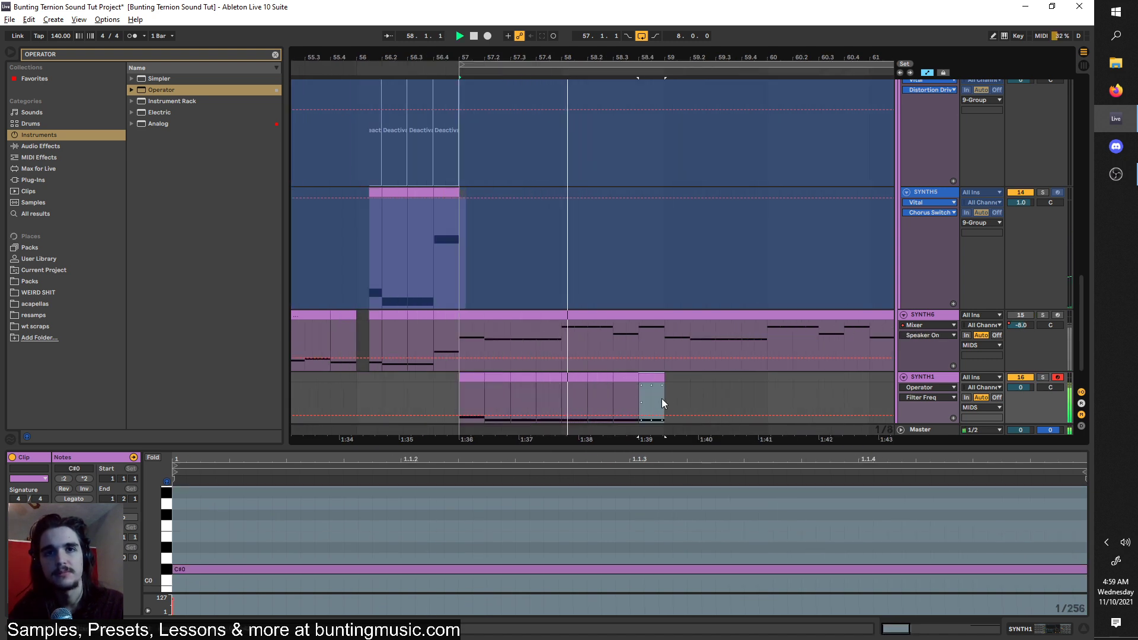
Display SYNTH1's Operator, solo the track to hear the two-bar pattern, and return the playback start to bar 57.
{"action": "left_click", "coordinate": [930, 376]}
{"action": "left_click", "coordinate": [1042, 390]}
{"action": "key", "text": "space"}
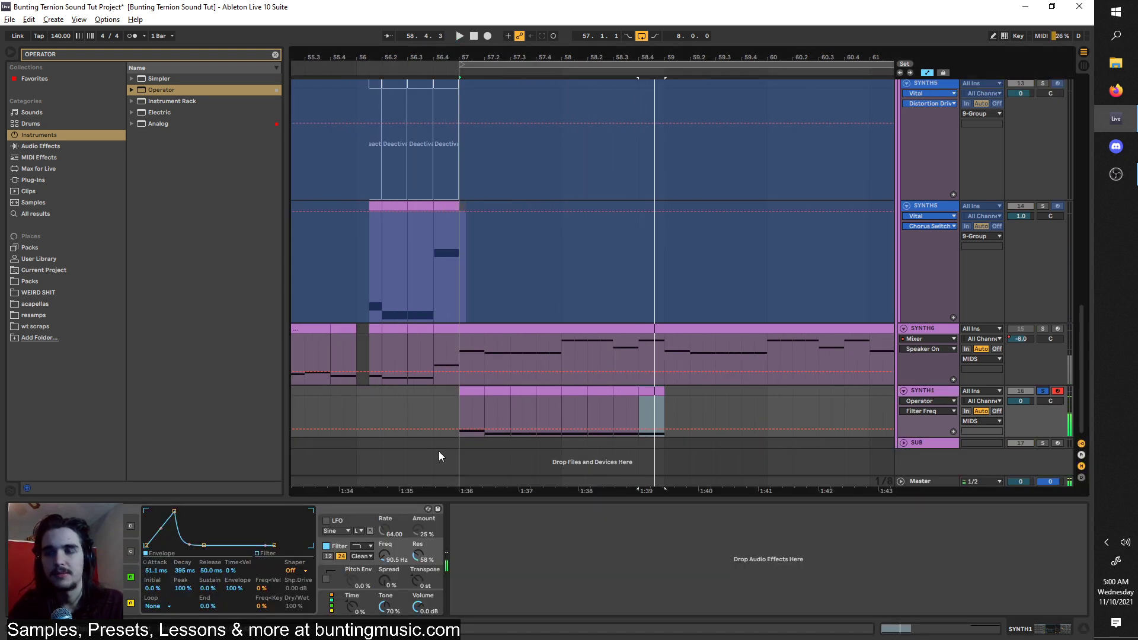
{"action": "left_click", "coordinate": [454, 405]}
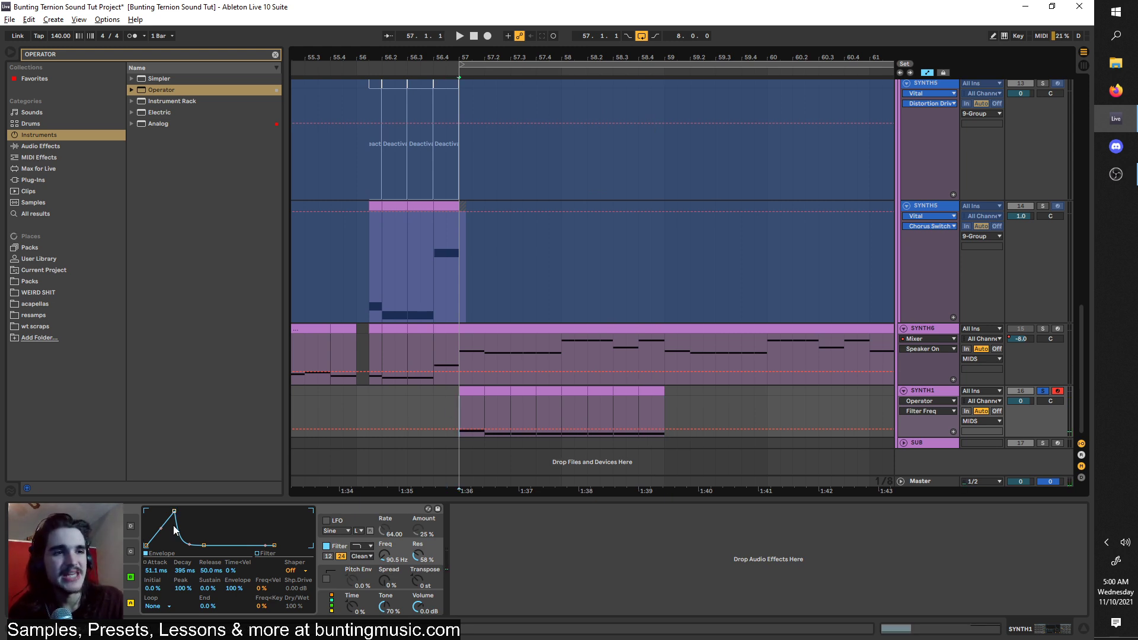
Review oscillator B's settings and turn oscillators C and D back on in Operator.
{"action": "left_click", "coordinate": [124, 563]}
{"action": "left_click", "coordinate": [124, 570]}
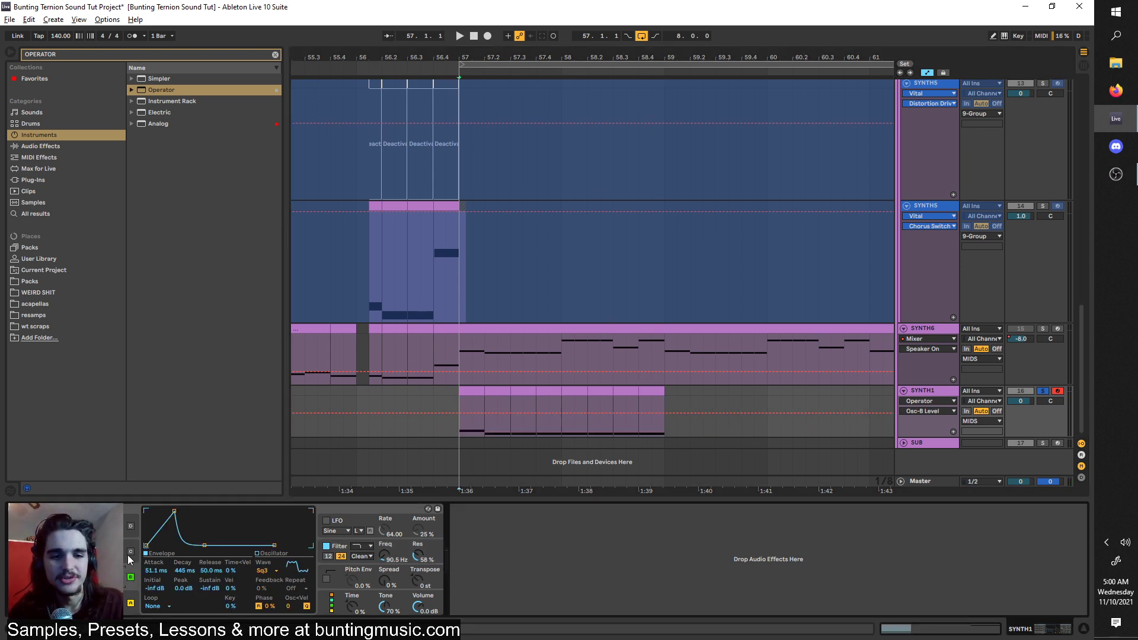
{"action": "left_click", "coordinate": [130, 552]}
{"action": "left_click", "coordinate": [131, 526]}
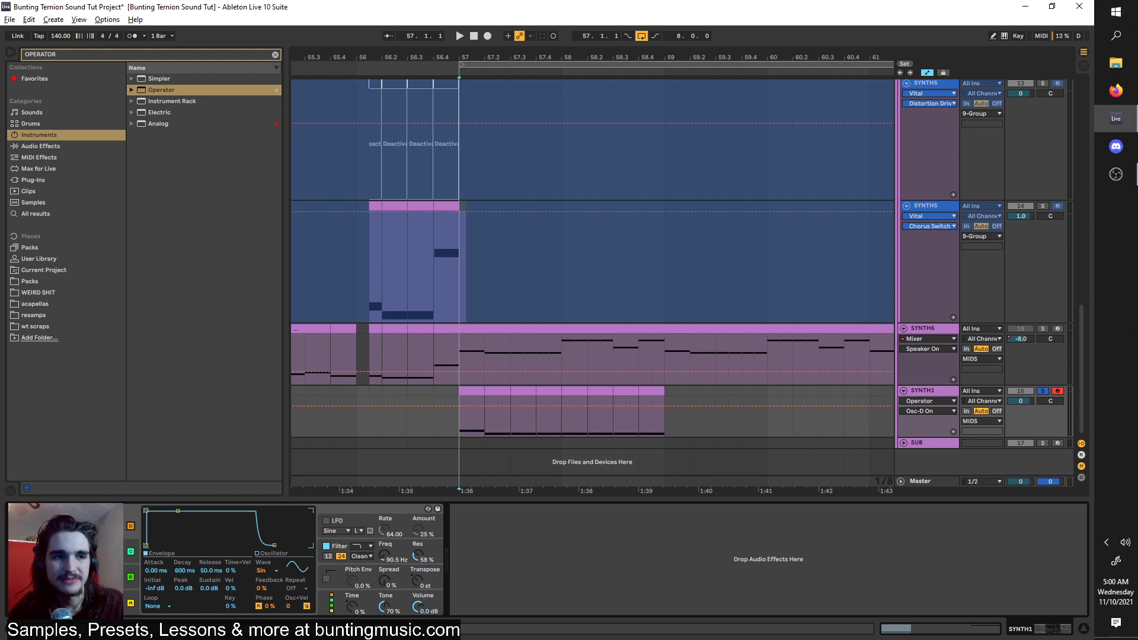
Turn off Operator's oscillators C and D, and check B's role in the algorithm by switching it off and back on.
{"action": "left_click", "coordinate": [131, 526]}
{"action": "left_click", "coordinate": [126, 576]}
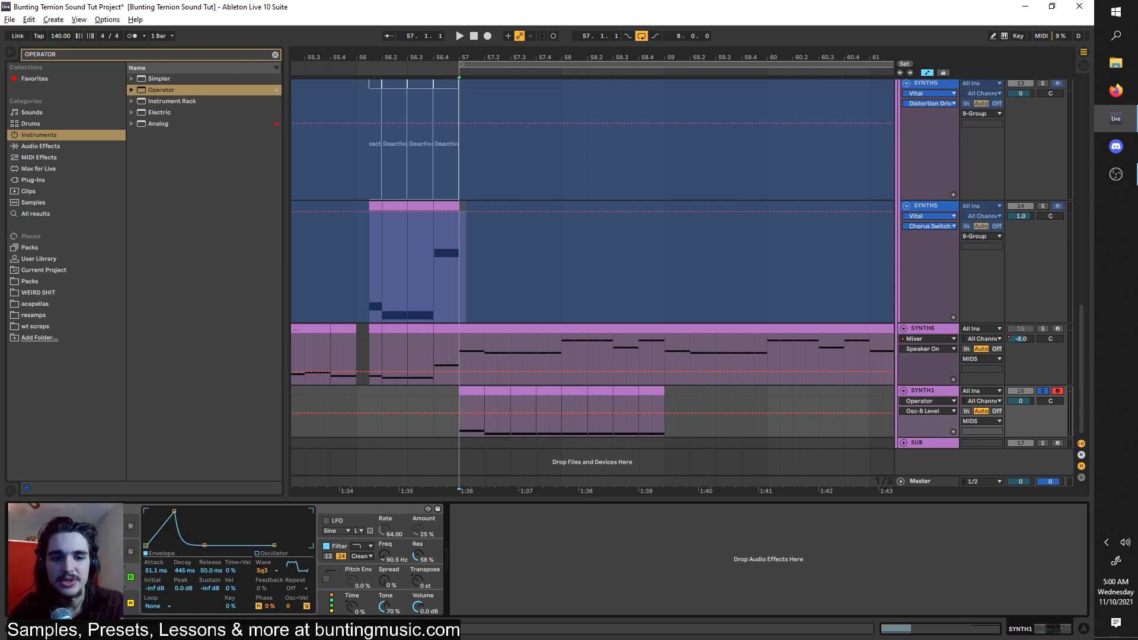
{"action": "left_click", "coordinate": [347, 603]}
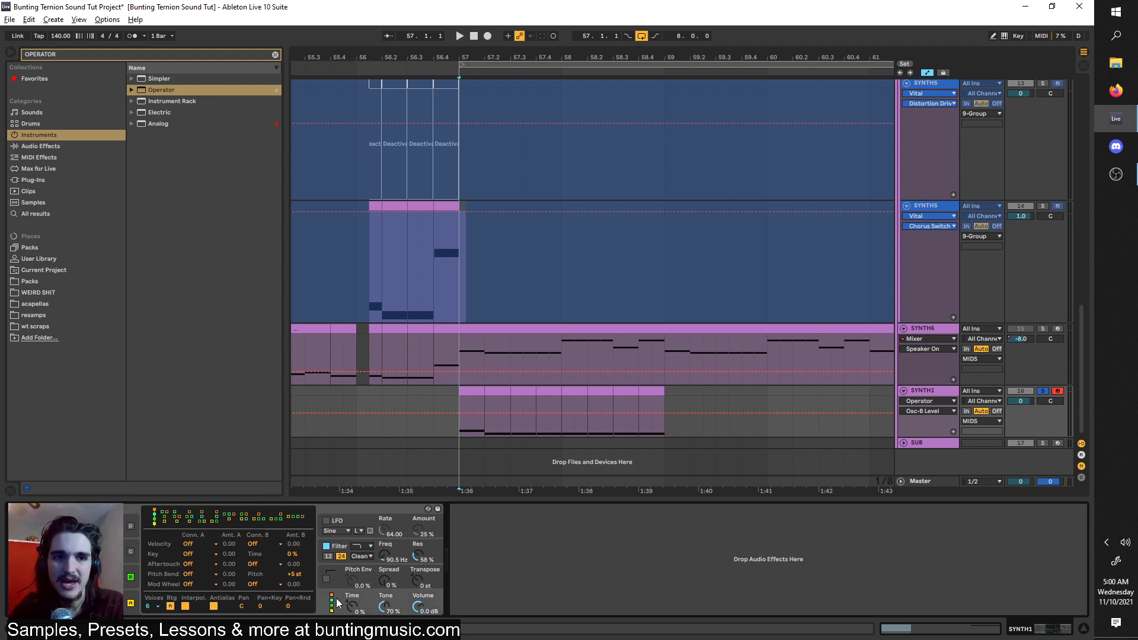
{"action": "left_click", "coordinate": [130, 577]}
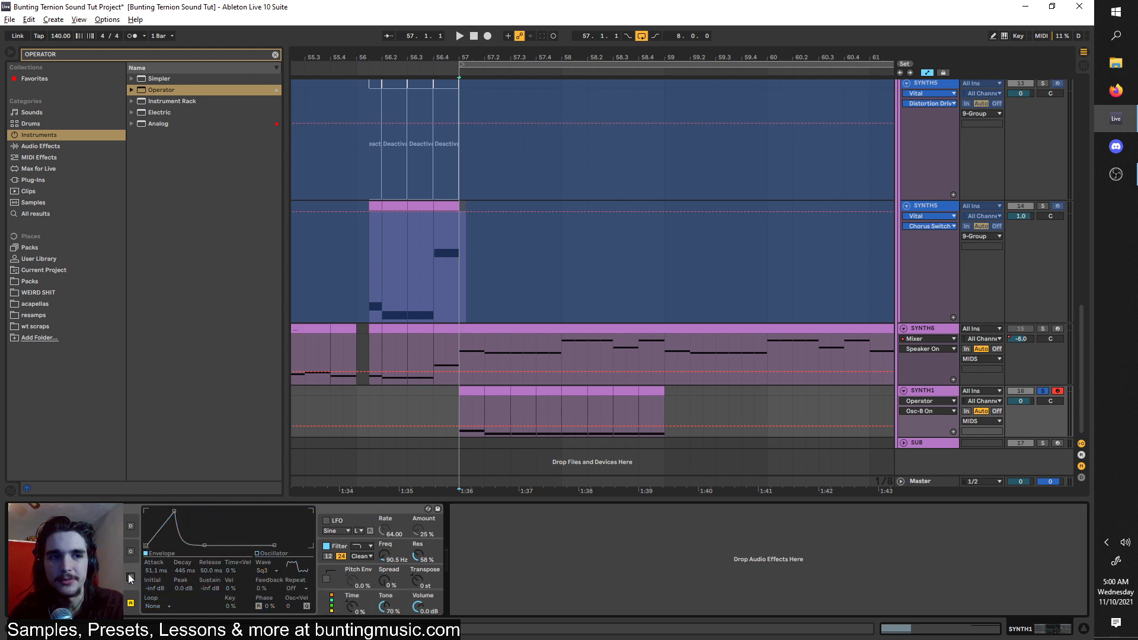
{"action": "left_click", "coordinate": [131, 577]}
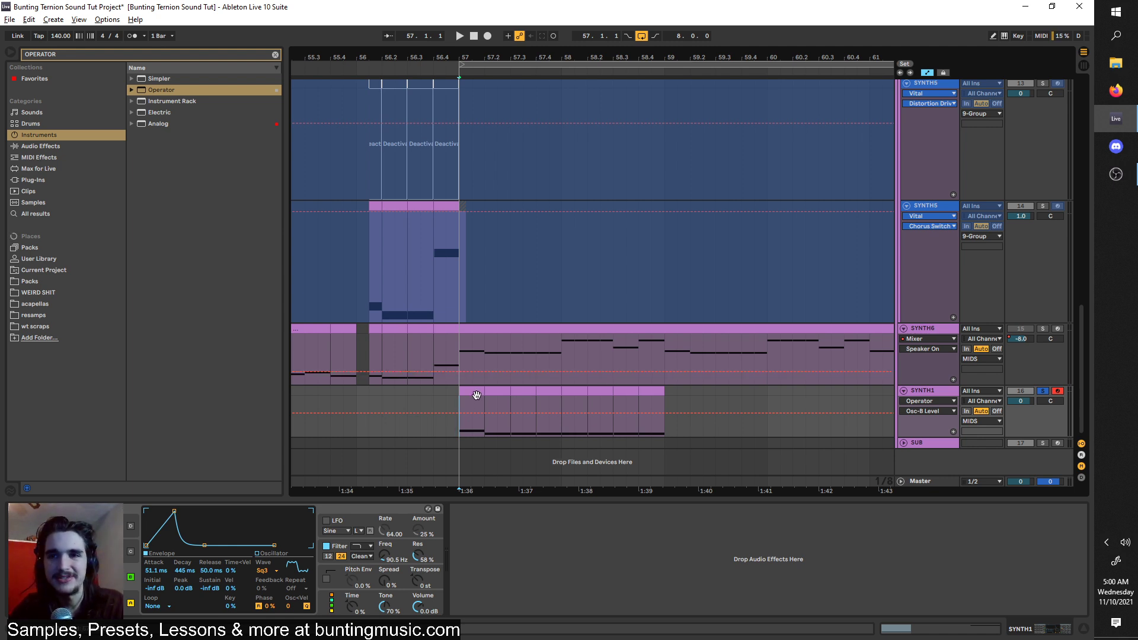
Unsolo SYNTH1 and move the playback start and the eight-bar loop to the Drop marker at bar 49.
{"action": "scroll", "coordinate": [476, 396], "scroll_direction": "up", "scroll_amount": 3}
{"action": "left_click", "coordinate": [1037, 462]}
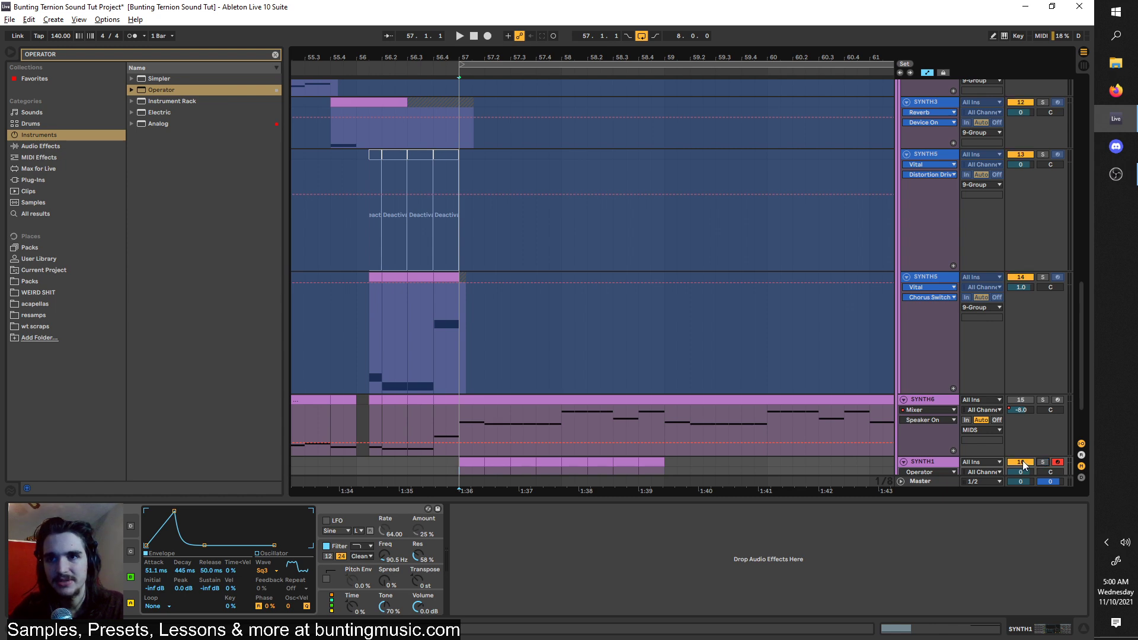
{"action": "scroll", "coordinate": [620, 335], "scroll_direction": "down", "scroll_amount": 5}
{"action": "scroll", "coordinate": [620, 406], "scroll_direction": "up", "scroll_amount": 15}
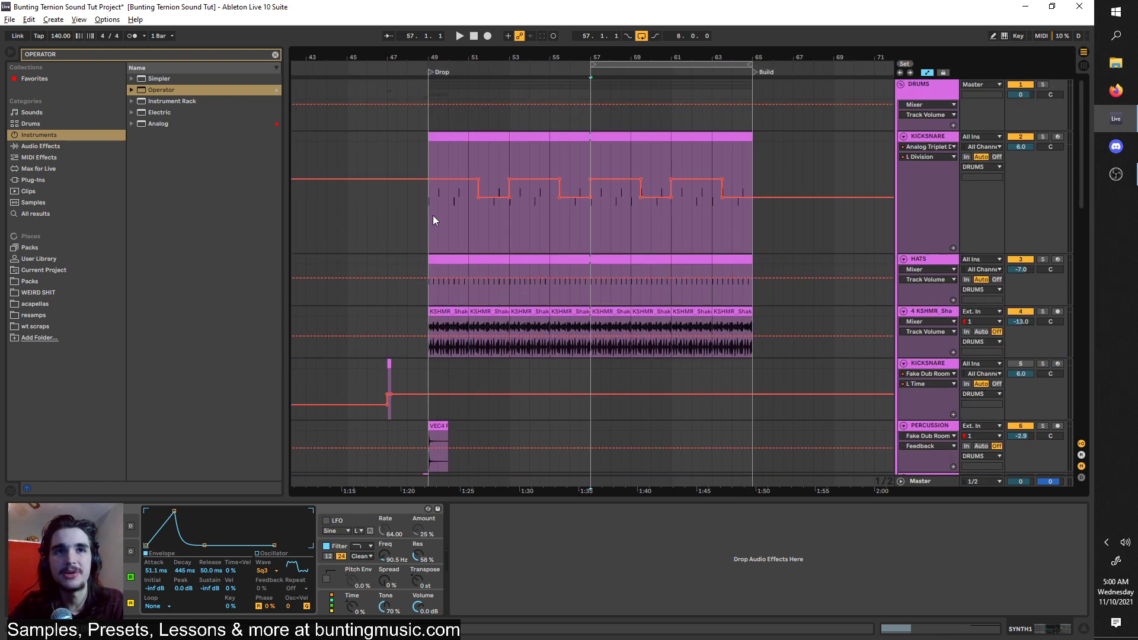
{"action": "left_click", "coordinate": [433, 220]}
{"action": "left_click_drag", "start_coordinate": [670, 64], "coordinate": [510, 64]}
{"action": "scroll", "coordinate": [506, 340], "scroll_direction": "down", "scroll_amount": 3}
{"action": "scroll", "coordinate": [506, 343], "scroll_direction": "down", "scroll_amount": 3}
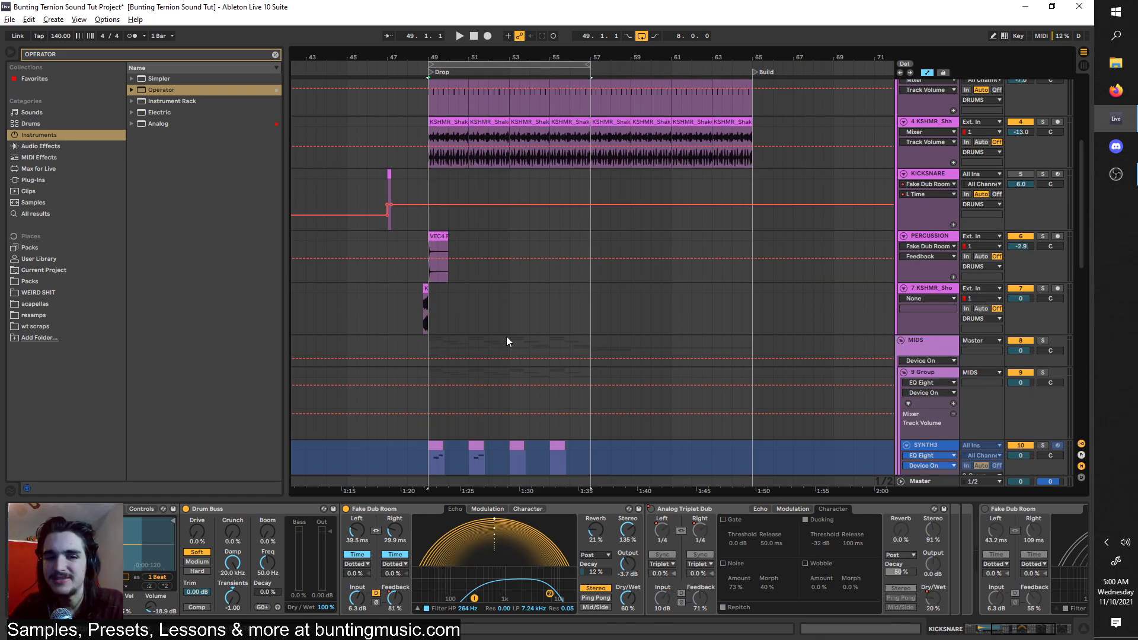